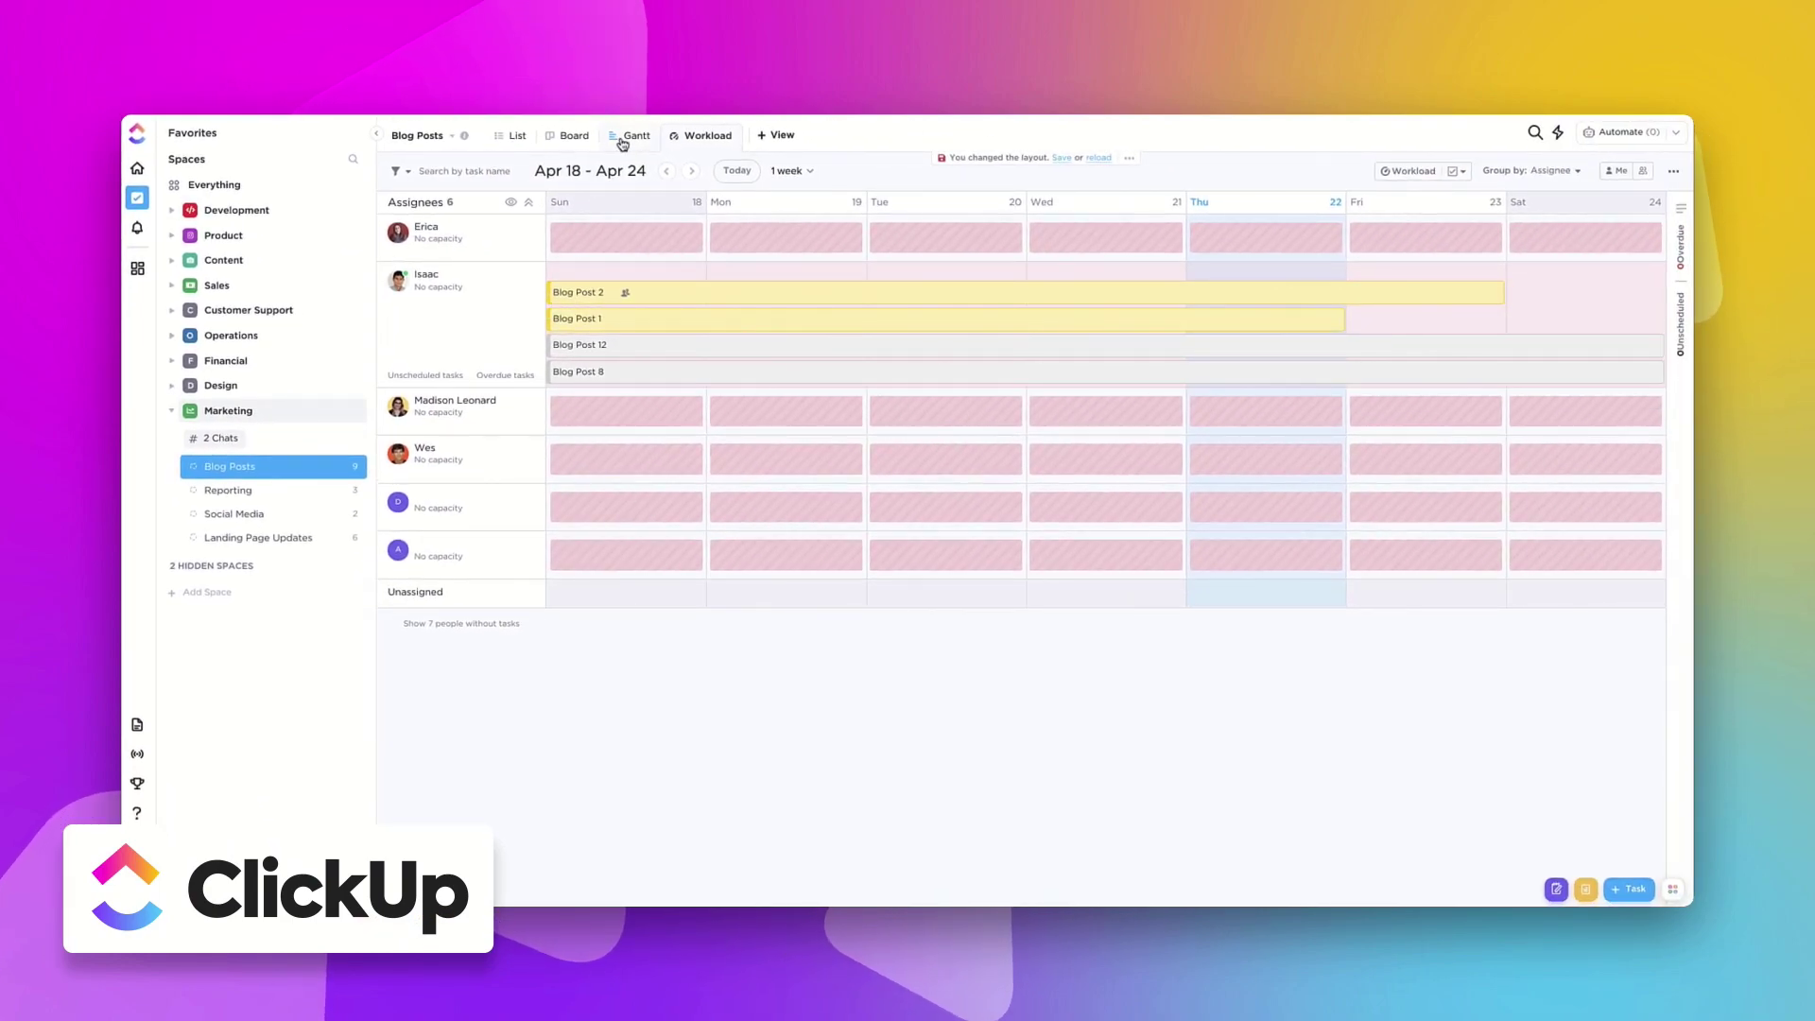
View the Blog Posts tasks as a Gantt chart, then as a board, and open Blog Post 2
{"action": "left_click", "coordinate": [629, 137]}
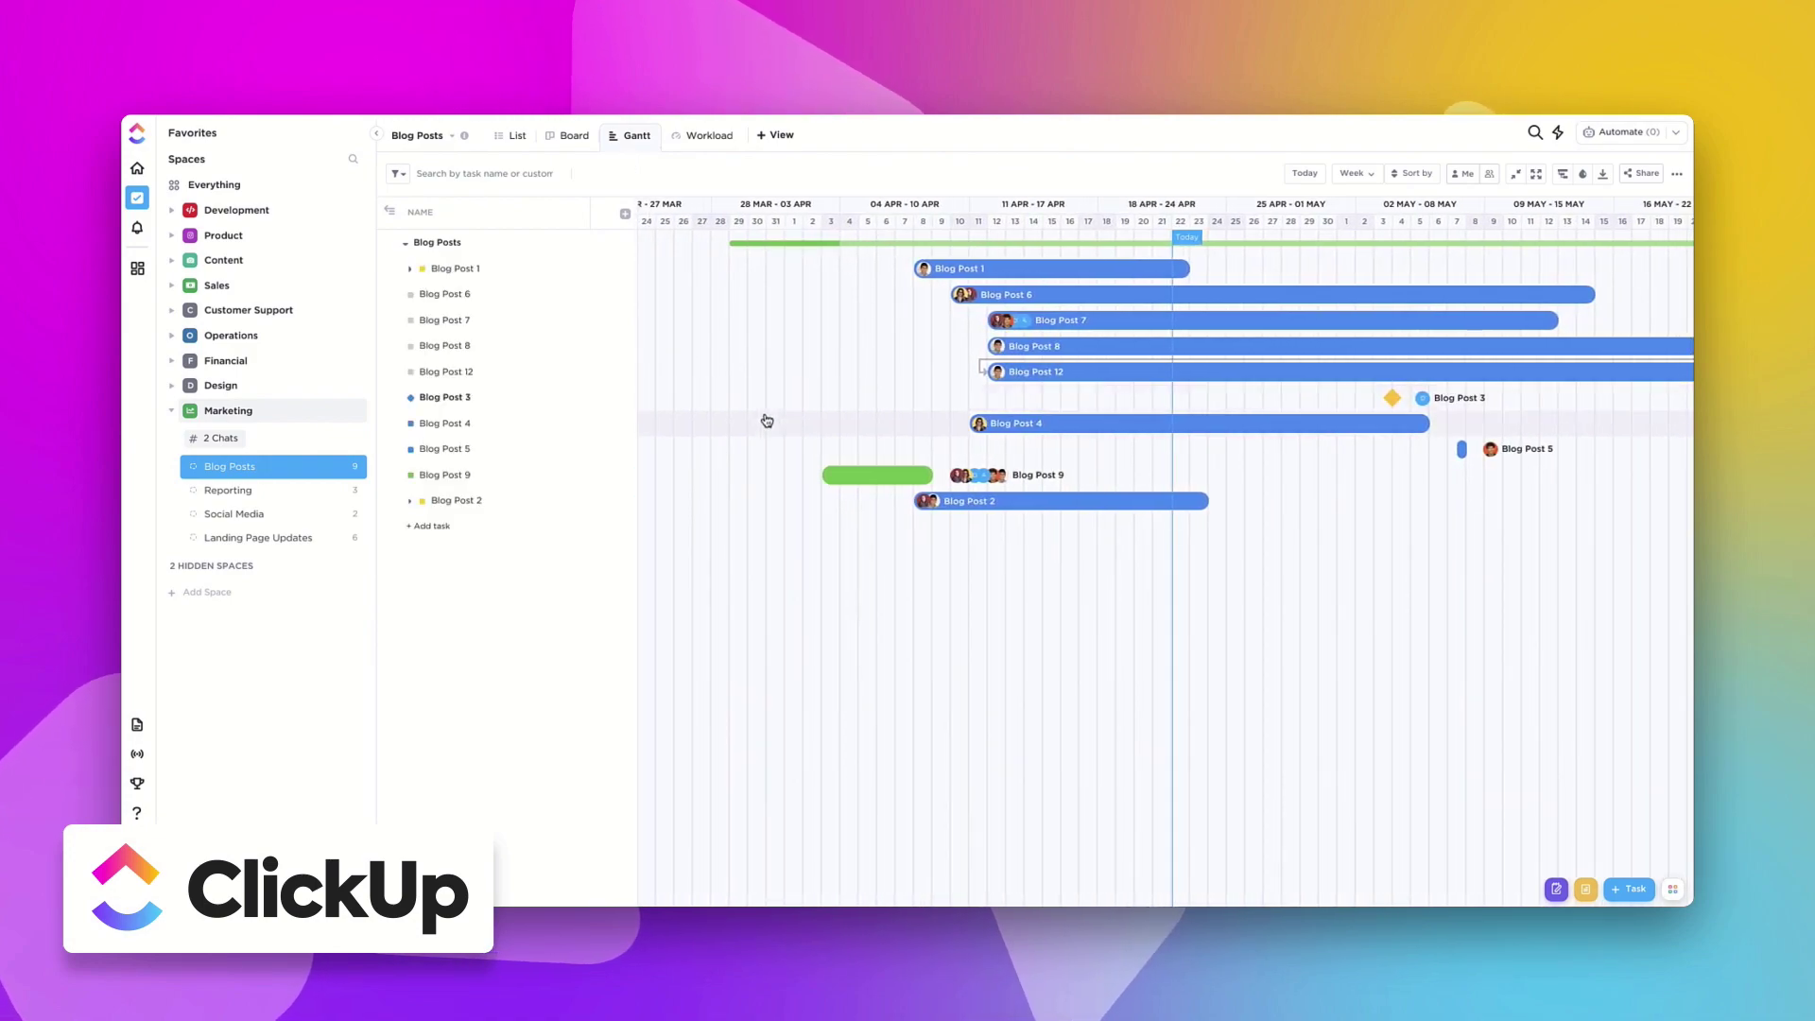
{"action": "left_click", "coordinate": [567, 135]}
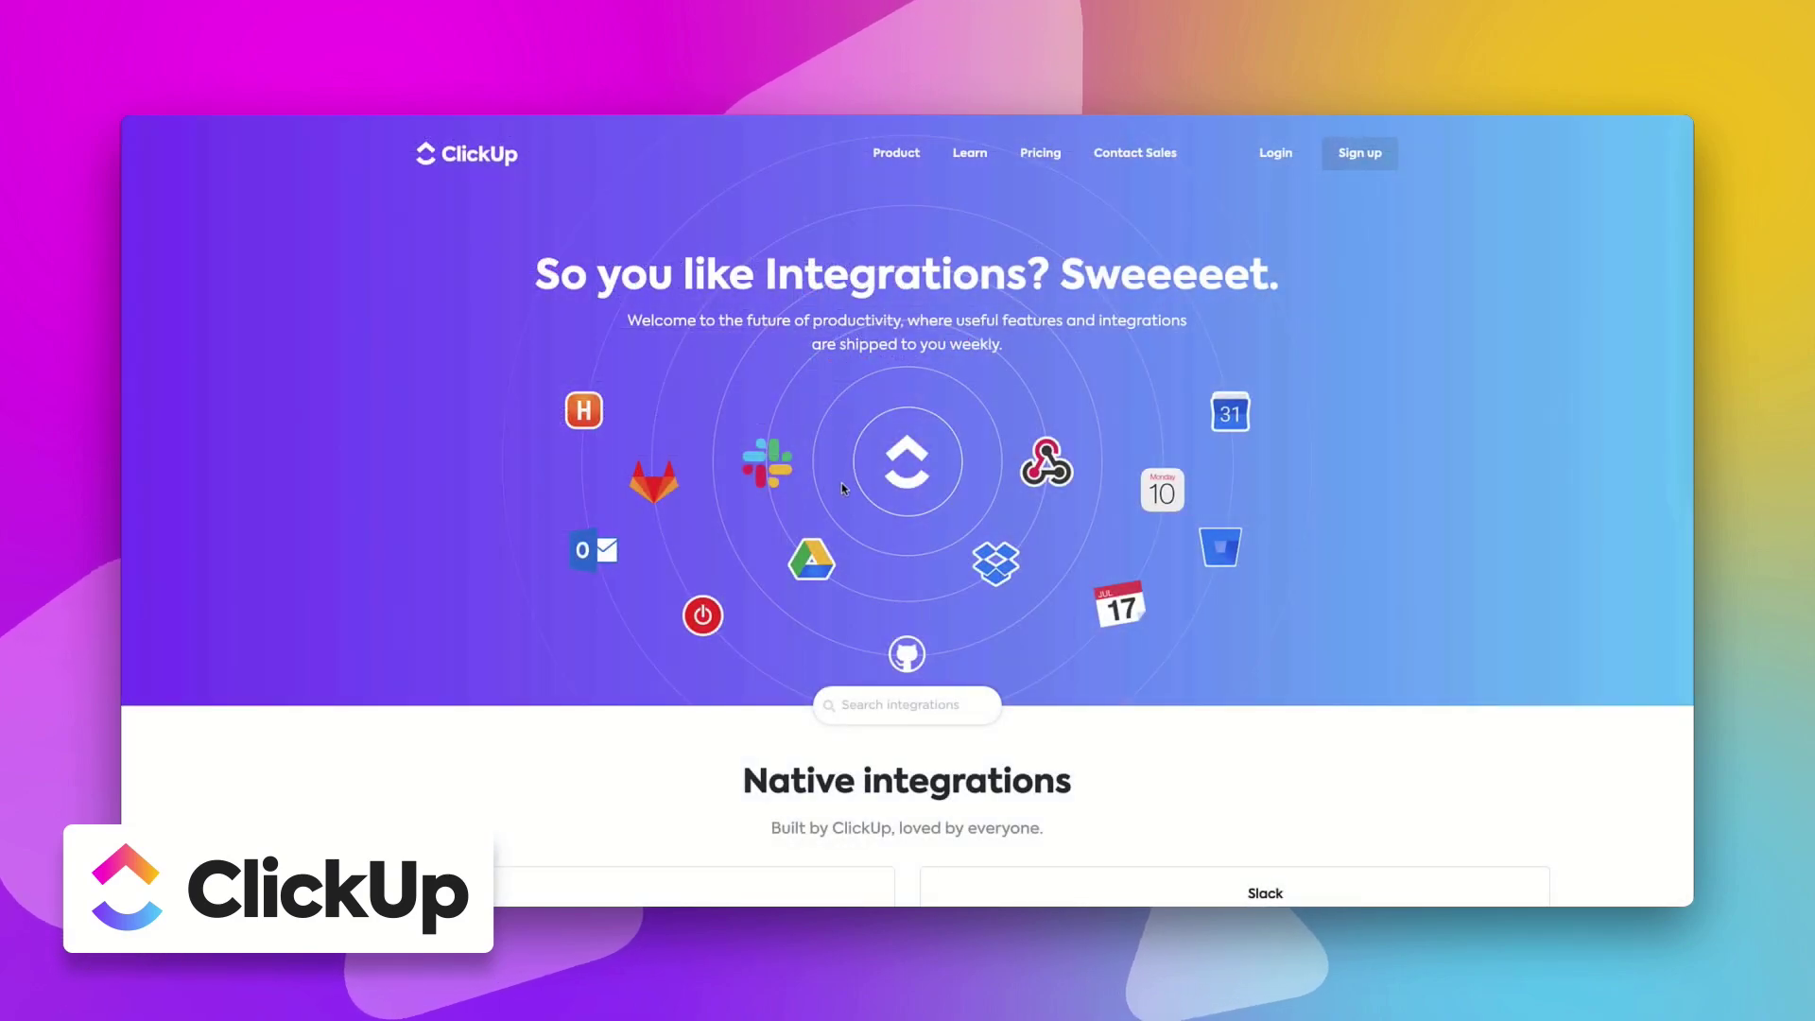
{"action": "scroll", "coordinate": [844, 488], "scroll_direction": "down", "scroll_amount": 20}
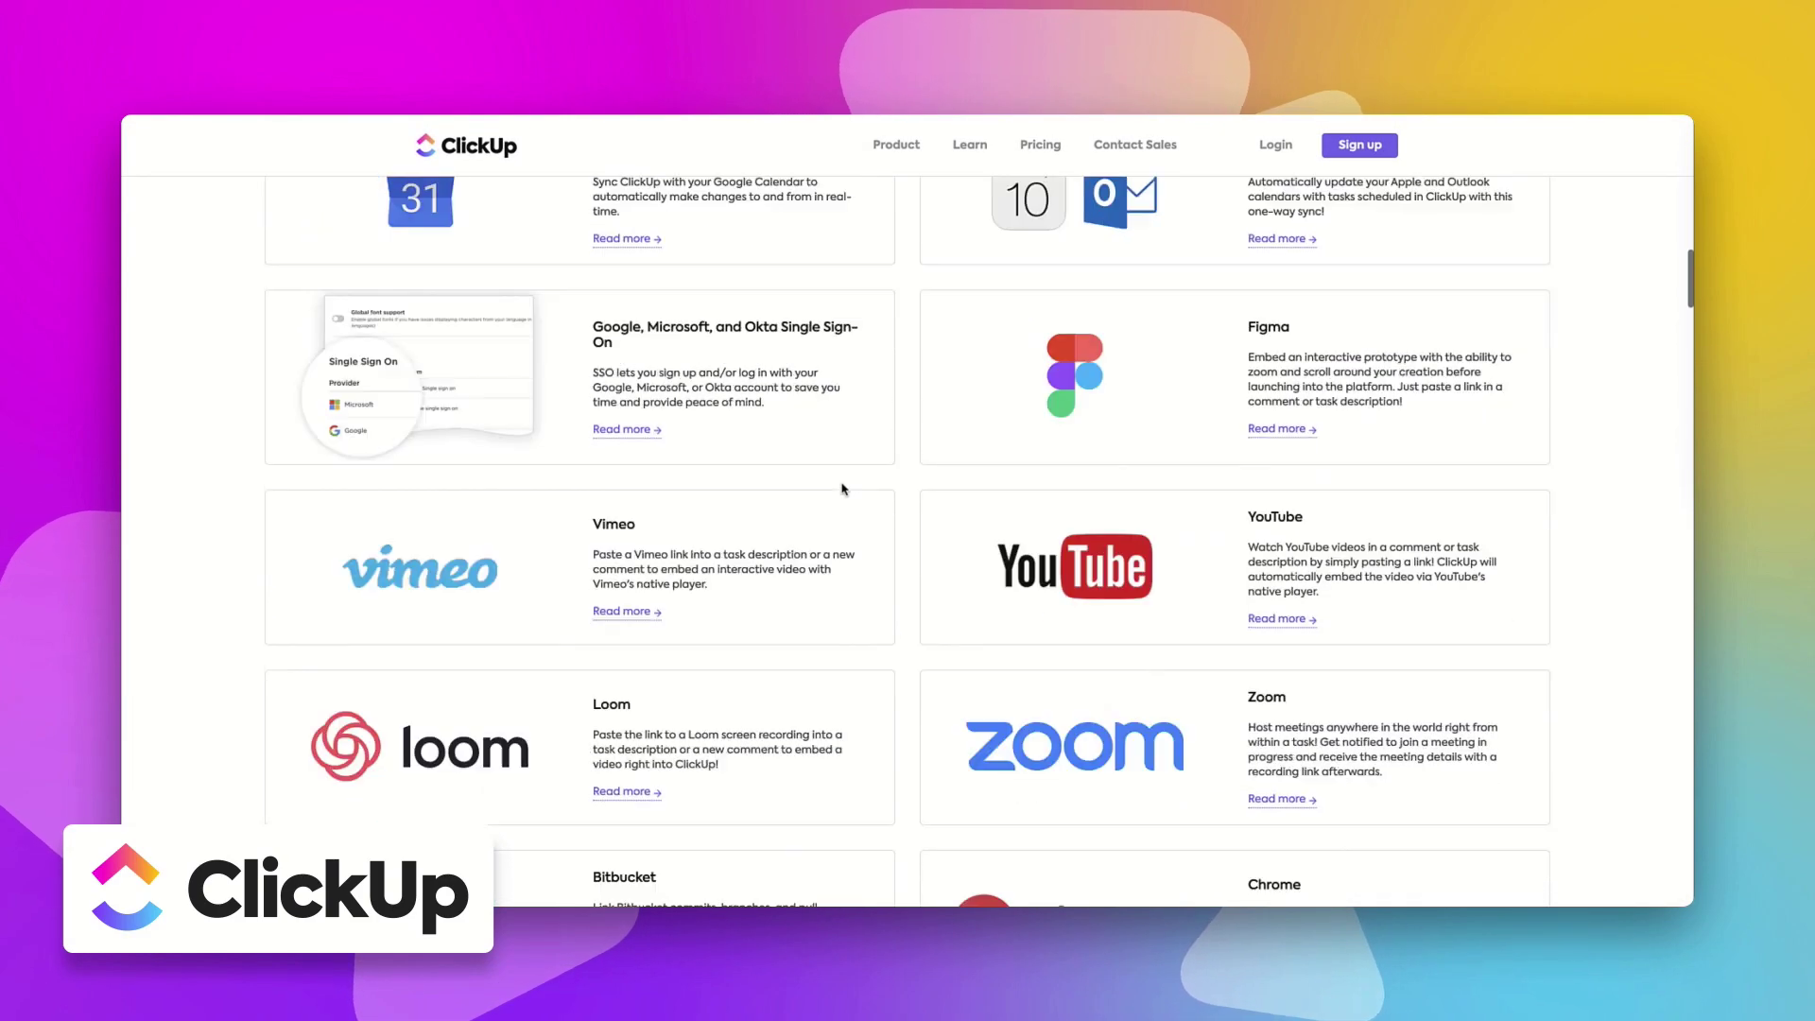
{"action": "scroll", "coordinate": [844, 487], "scroll_direction": "down", "scroll_amount": 20}
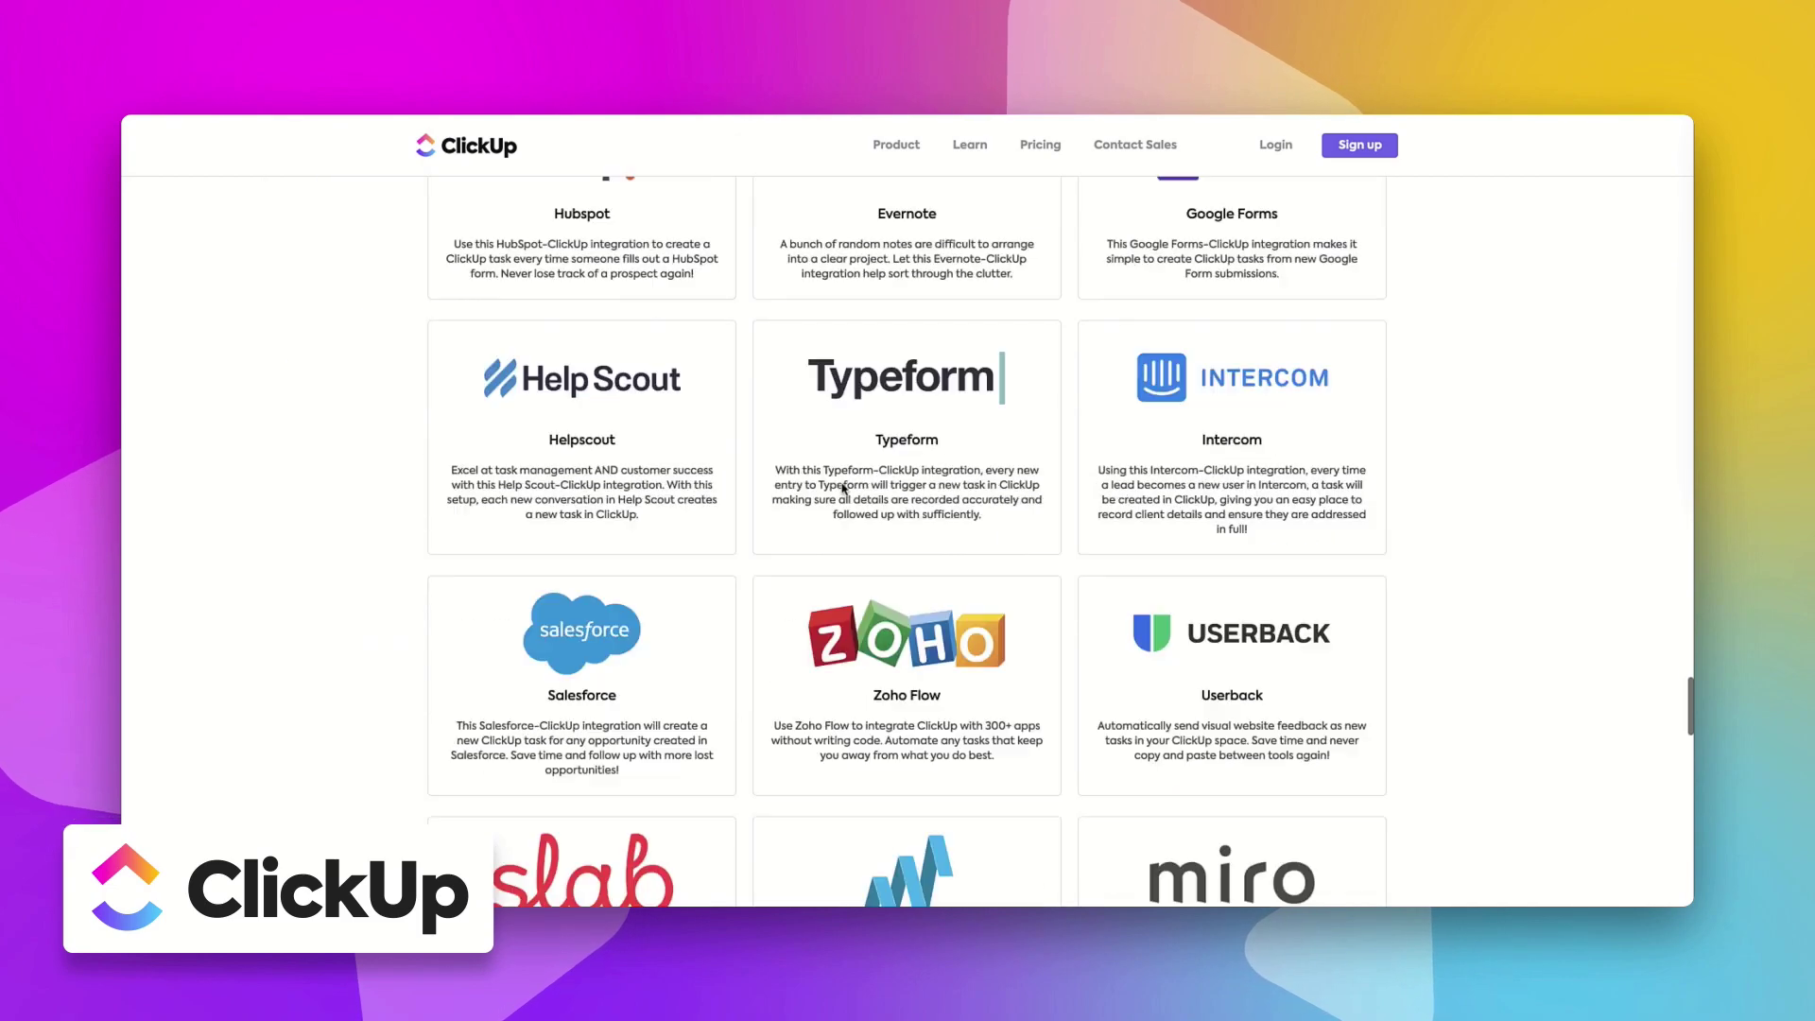
{"action": "scroll", "coordinate": [843, 488], "scroll_direction": "down", "scroll_amount": 10}
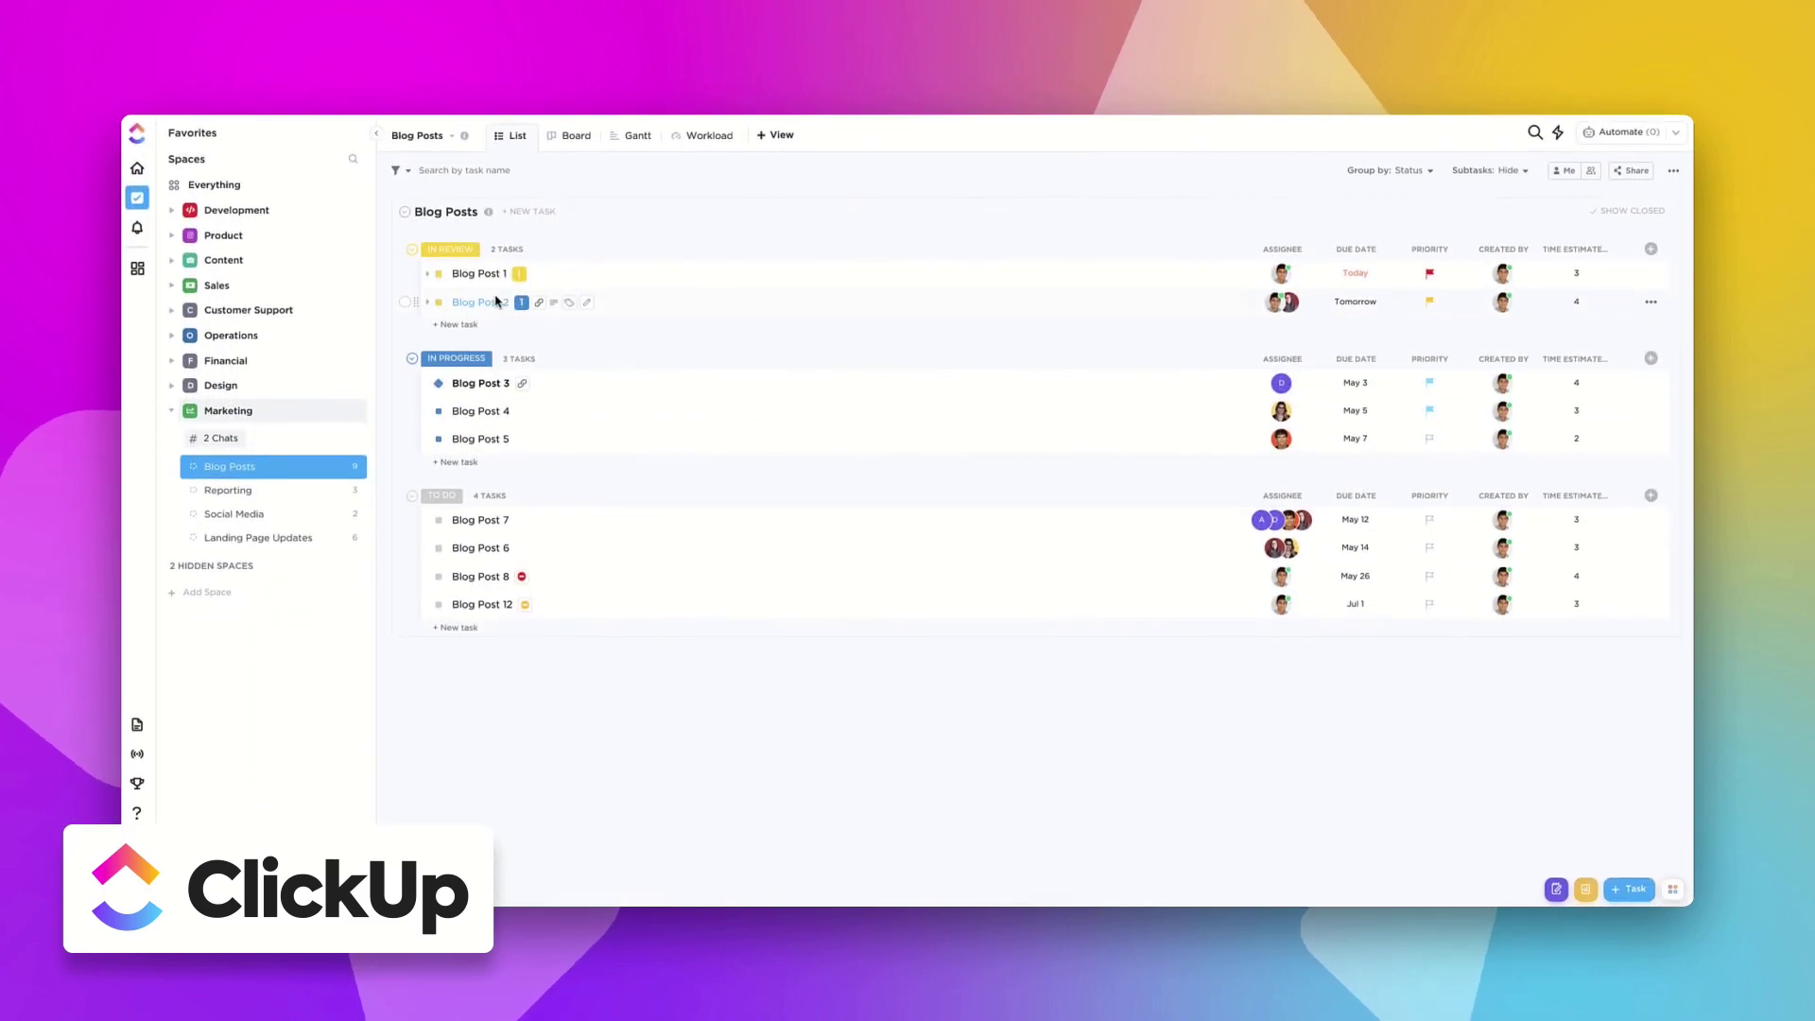
{"action": "left_click", "coordinate": [496, 301]}
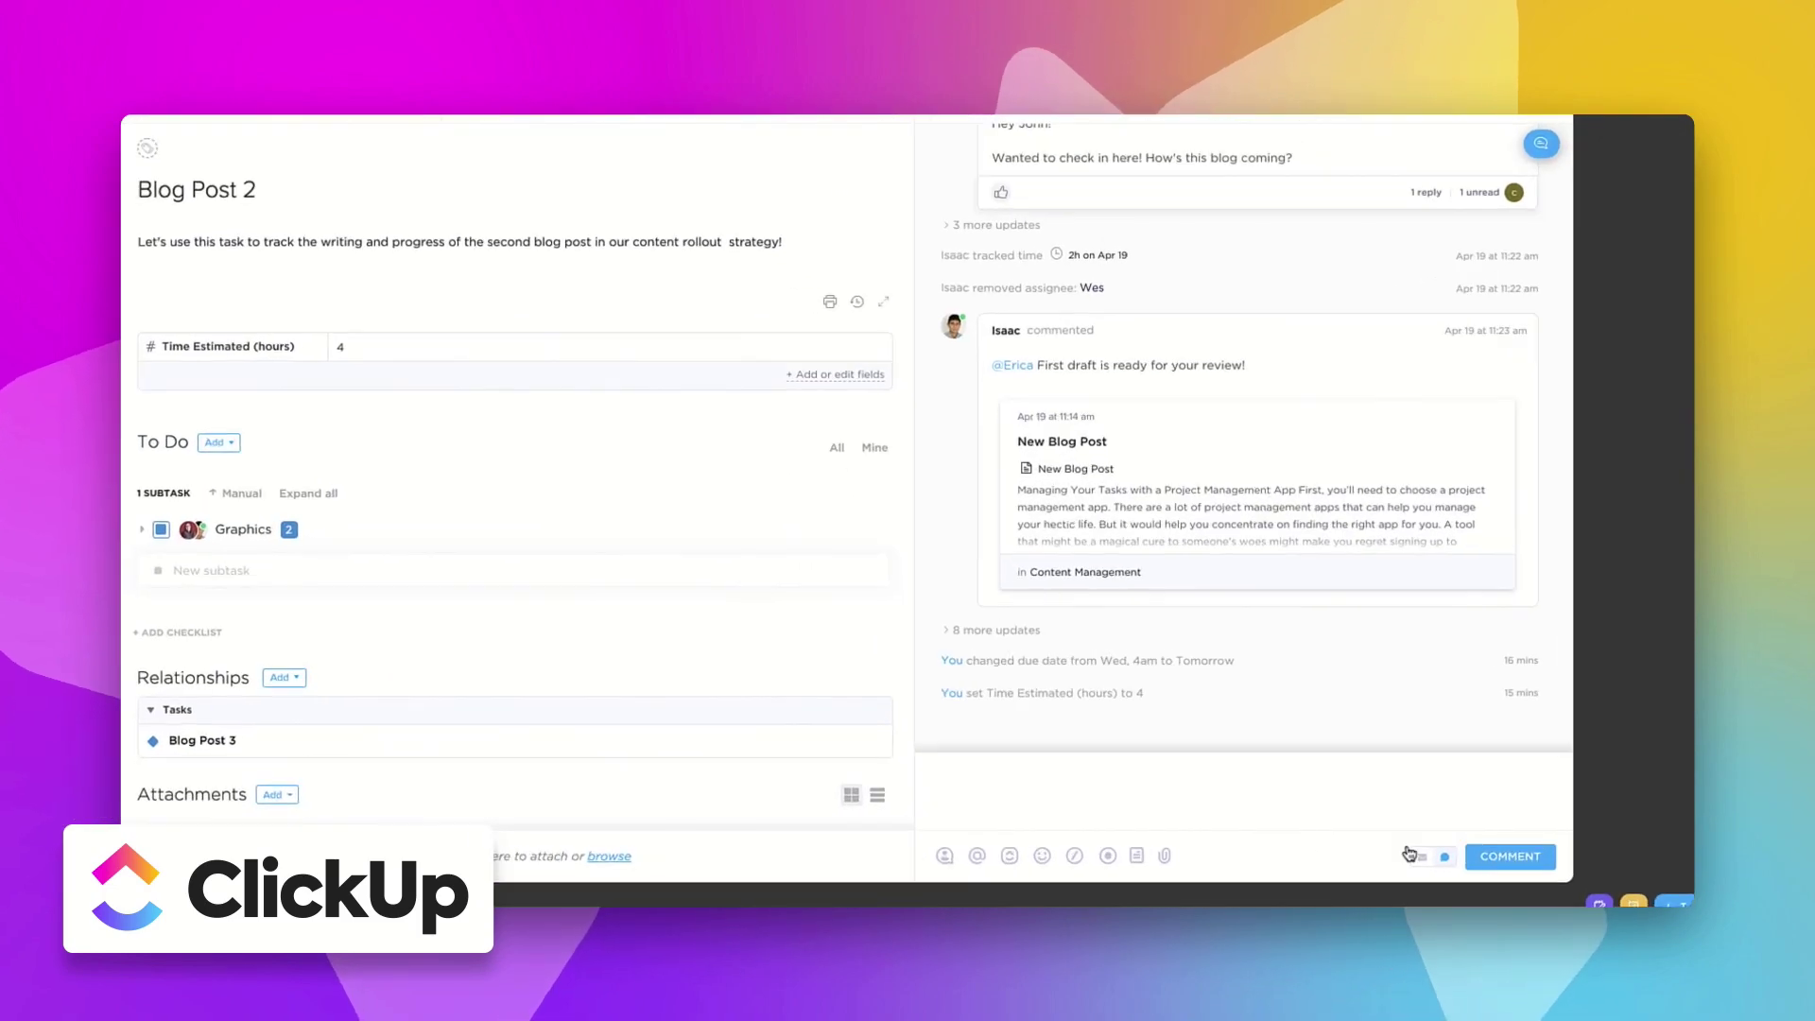
Draft an email titled 'Additional Revisions' greeting the recipient and asking about the next blog post revision
{"action": "left_click", "coordinate": [1419, 855]}
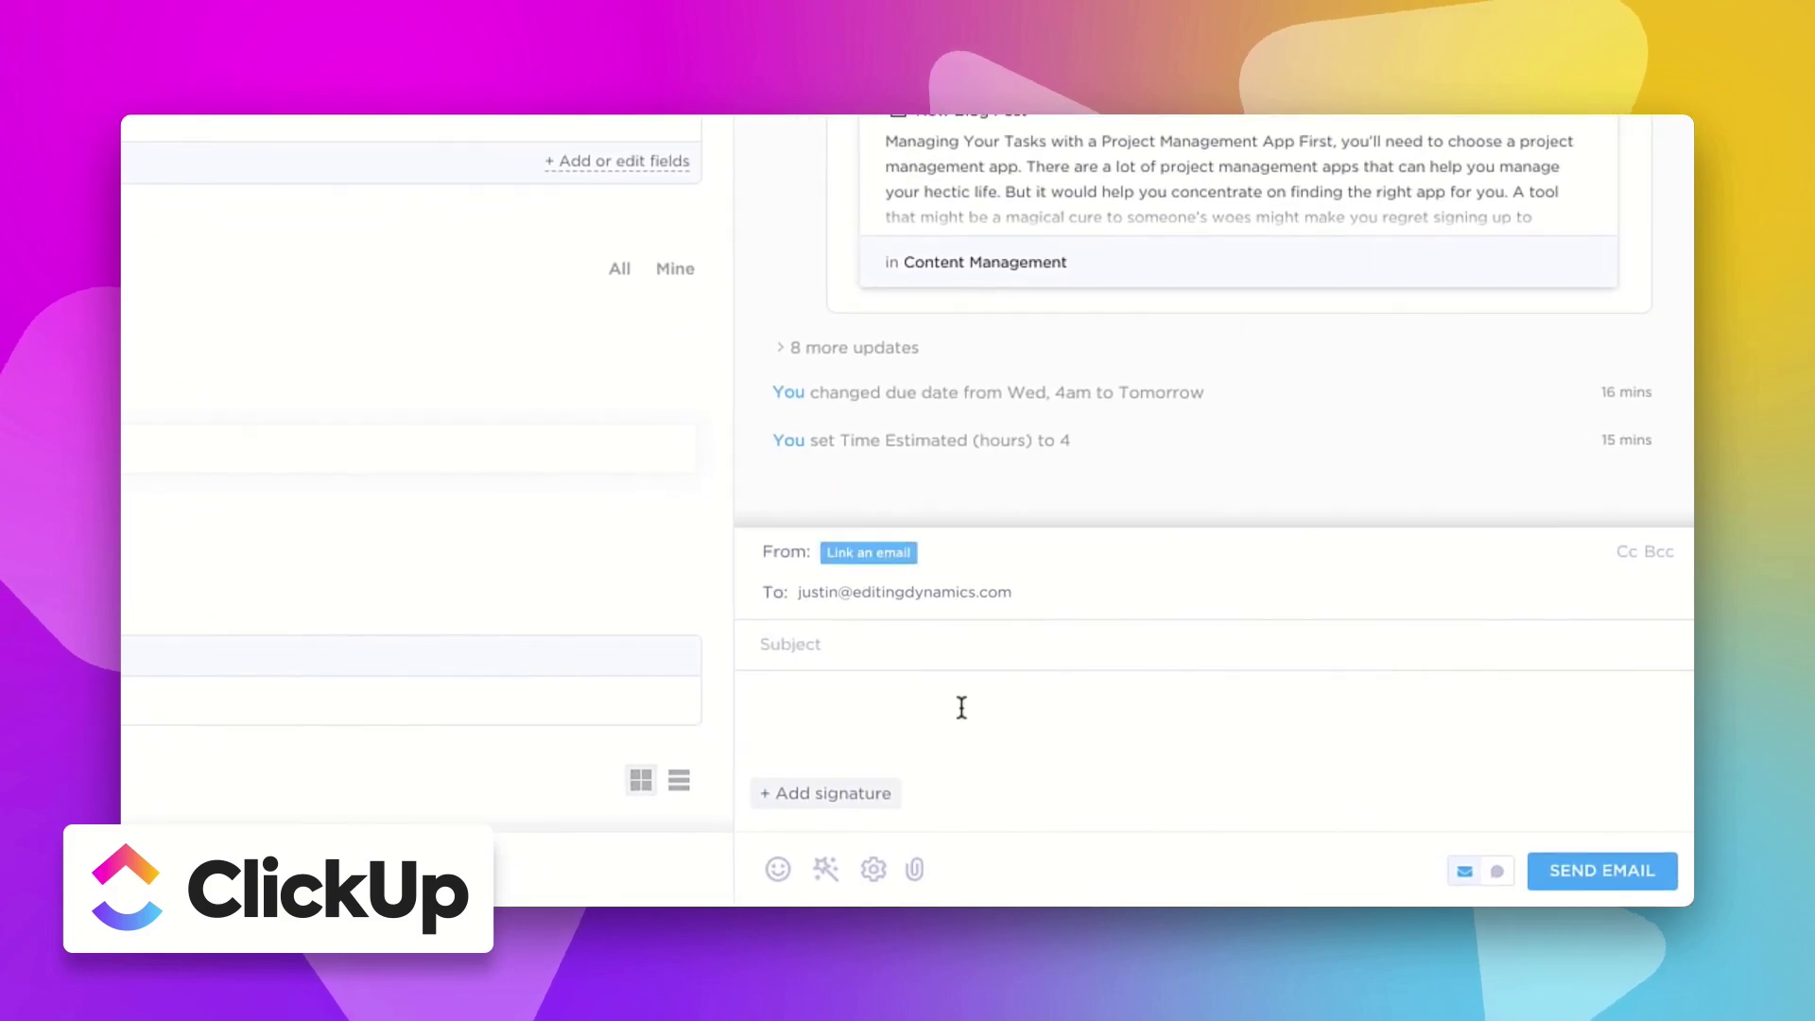
{"action": "type", "text": "Additional"}
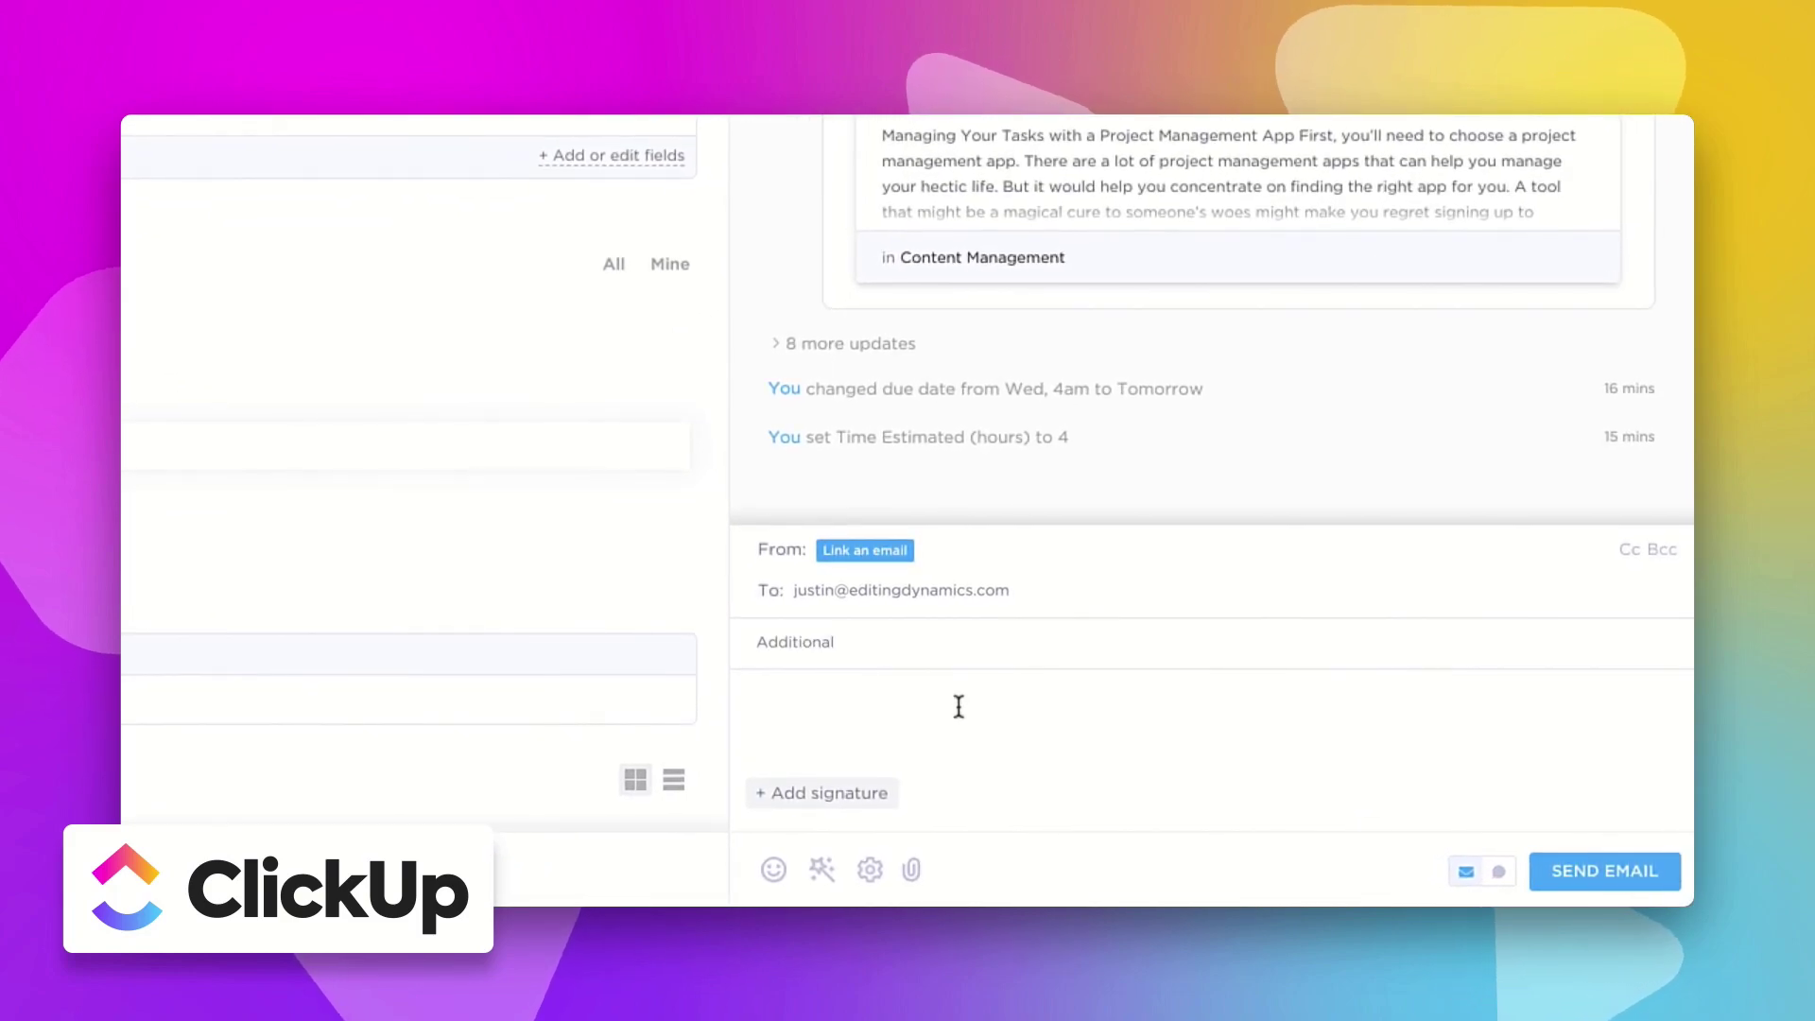
{"action": "type", "text": " Revisions"}
{"action": "left_click", "coordinate": [959, 708]}
{"action": "type", "text": "Hey Justin!"}
{"action": "key", "text": "Return"}
{"action": "type", "text": "Hope you're doing great! I want"}
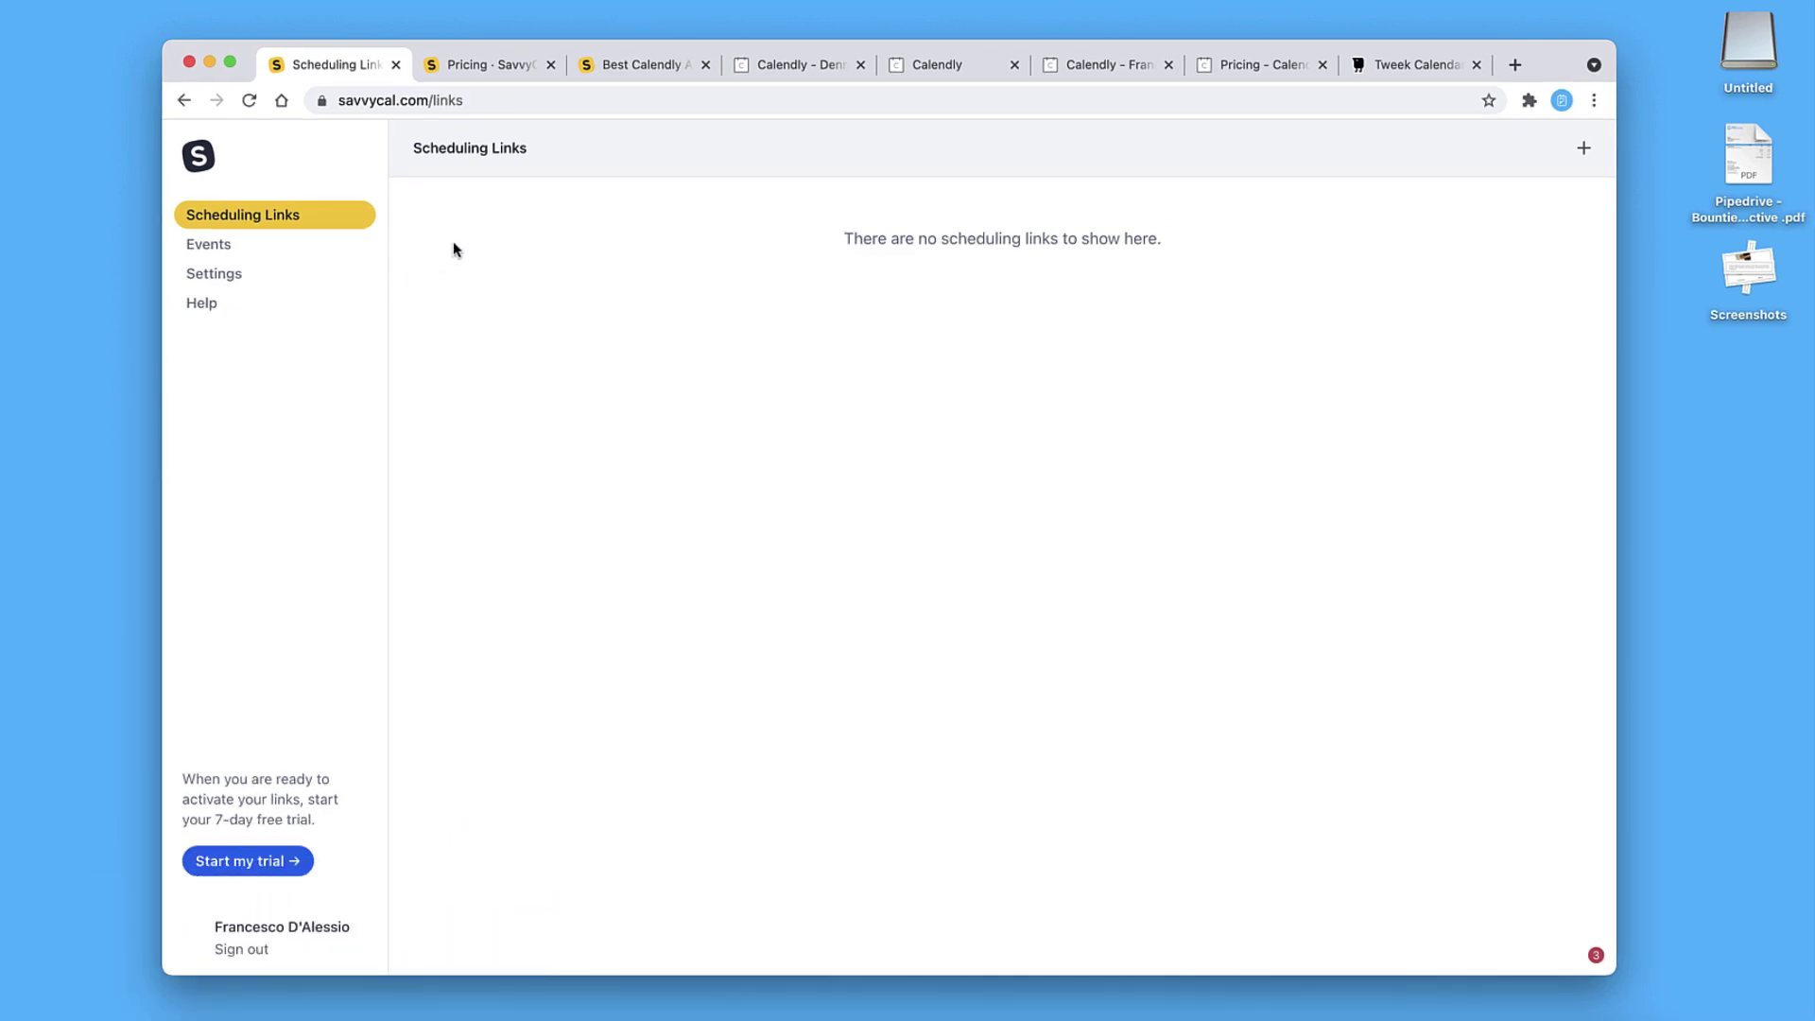
Scroll through SavvyCal's pricing page with its 7-day trial, $12 Basic and $20 Premium plans
{"action": "left_click", "coordinate": [479, 65]}
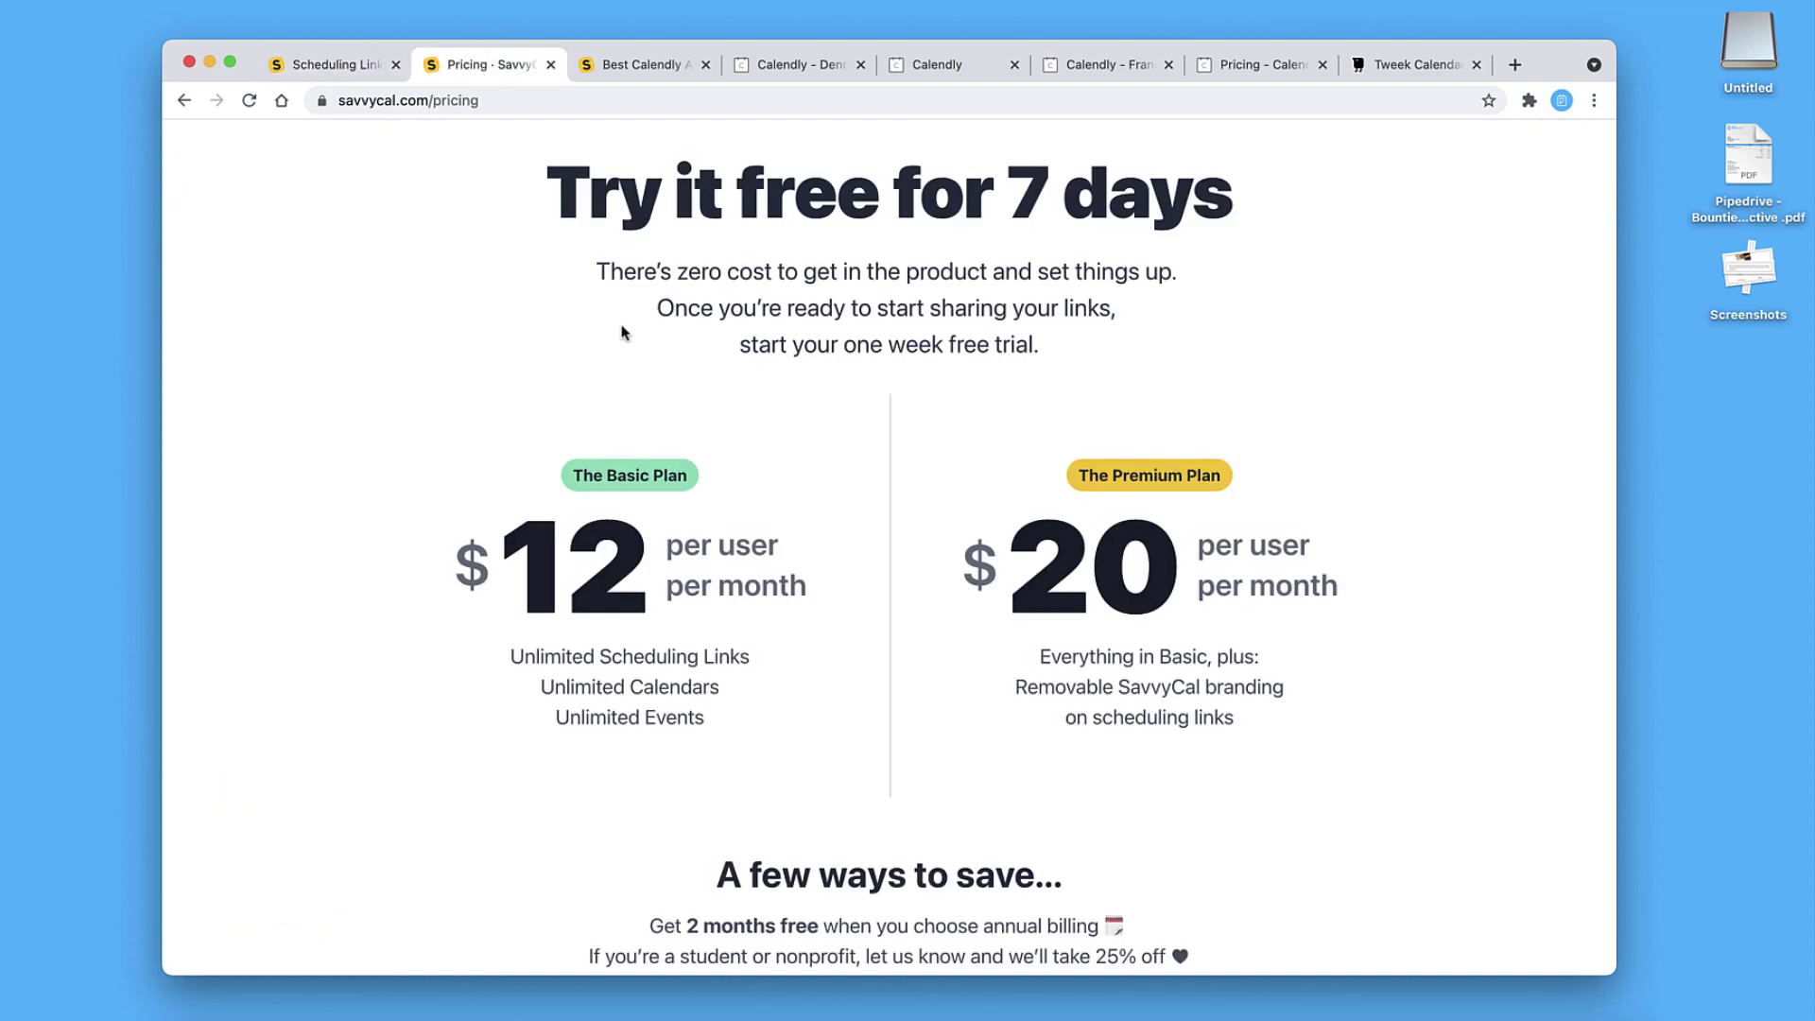
{"action": "scroll", "coordinate": [672, 387], "scroll_direction": "up", "scroll_amount": 2}
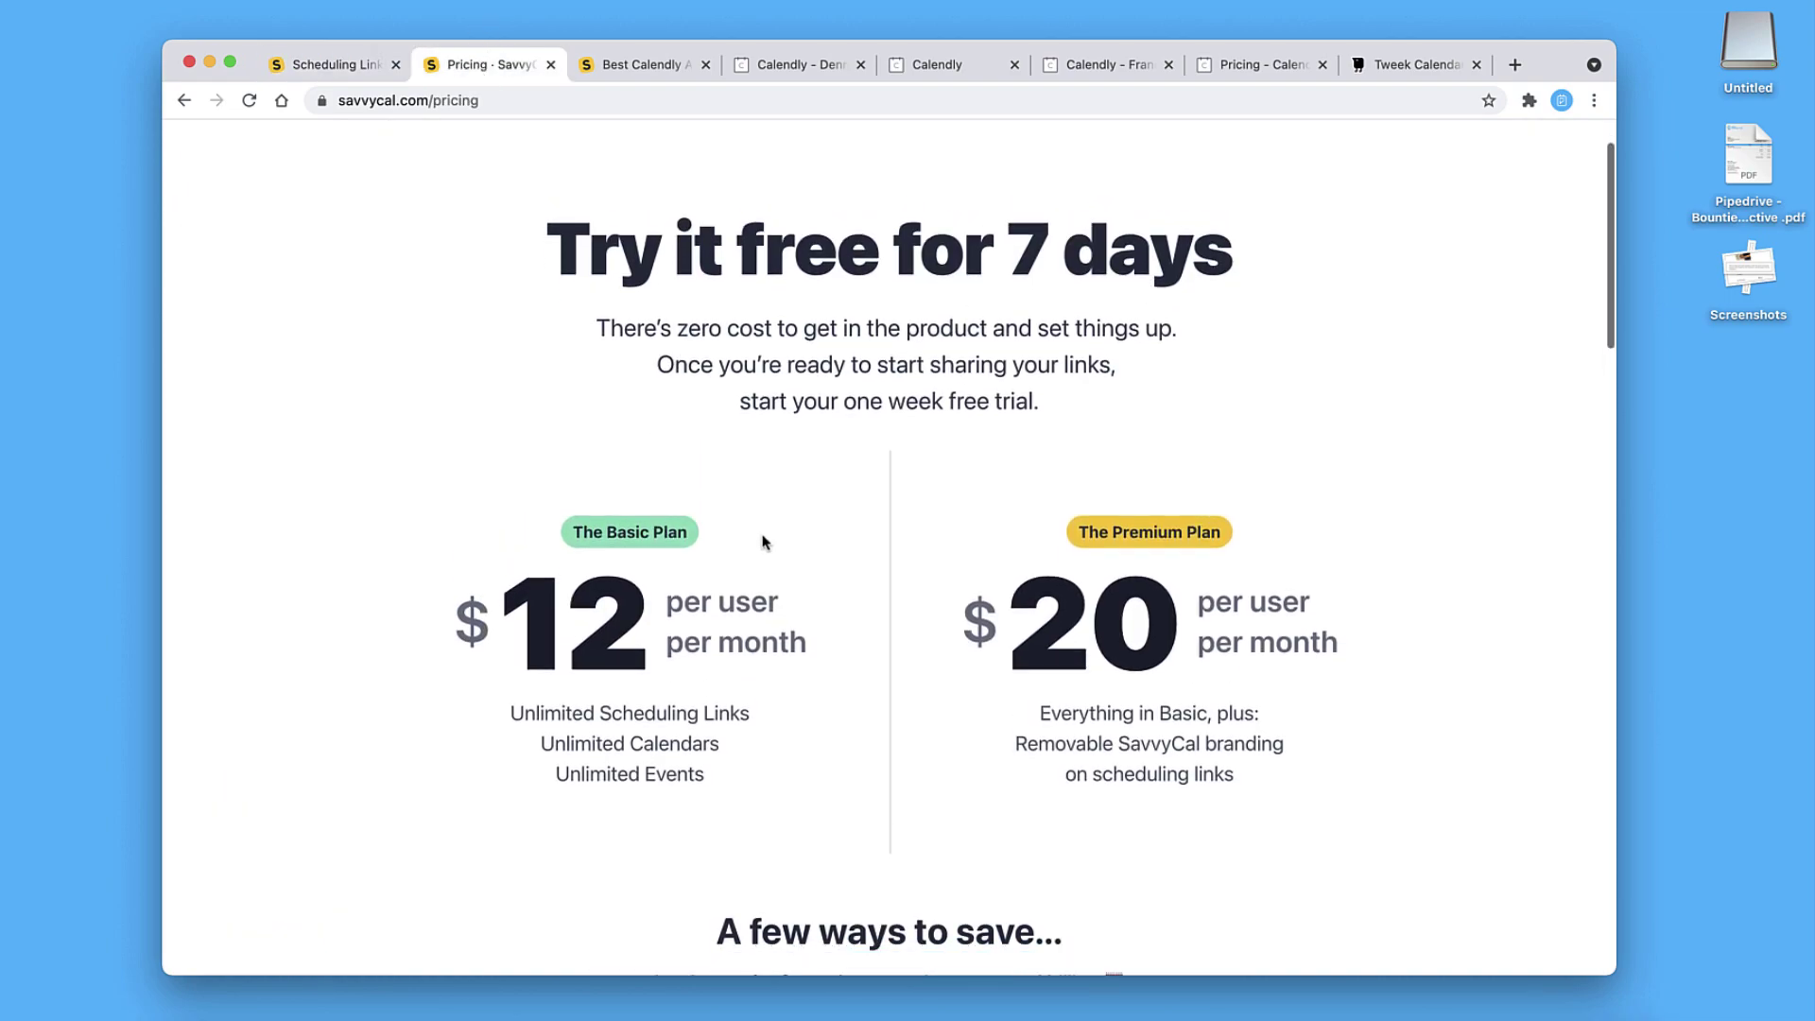
{"action": "scroll", "coordinate": [766, 541], "scroll_direction": "down", "scroll_amount": 3}
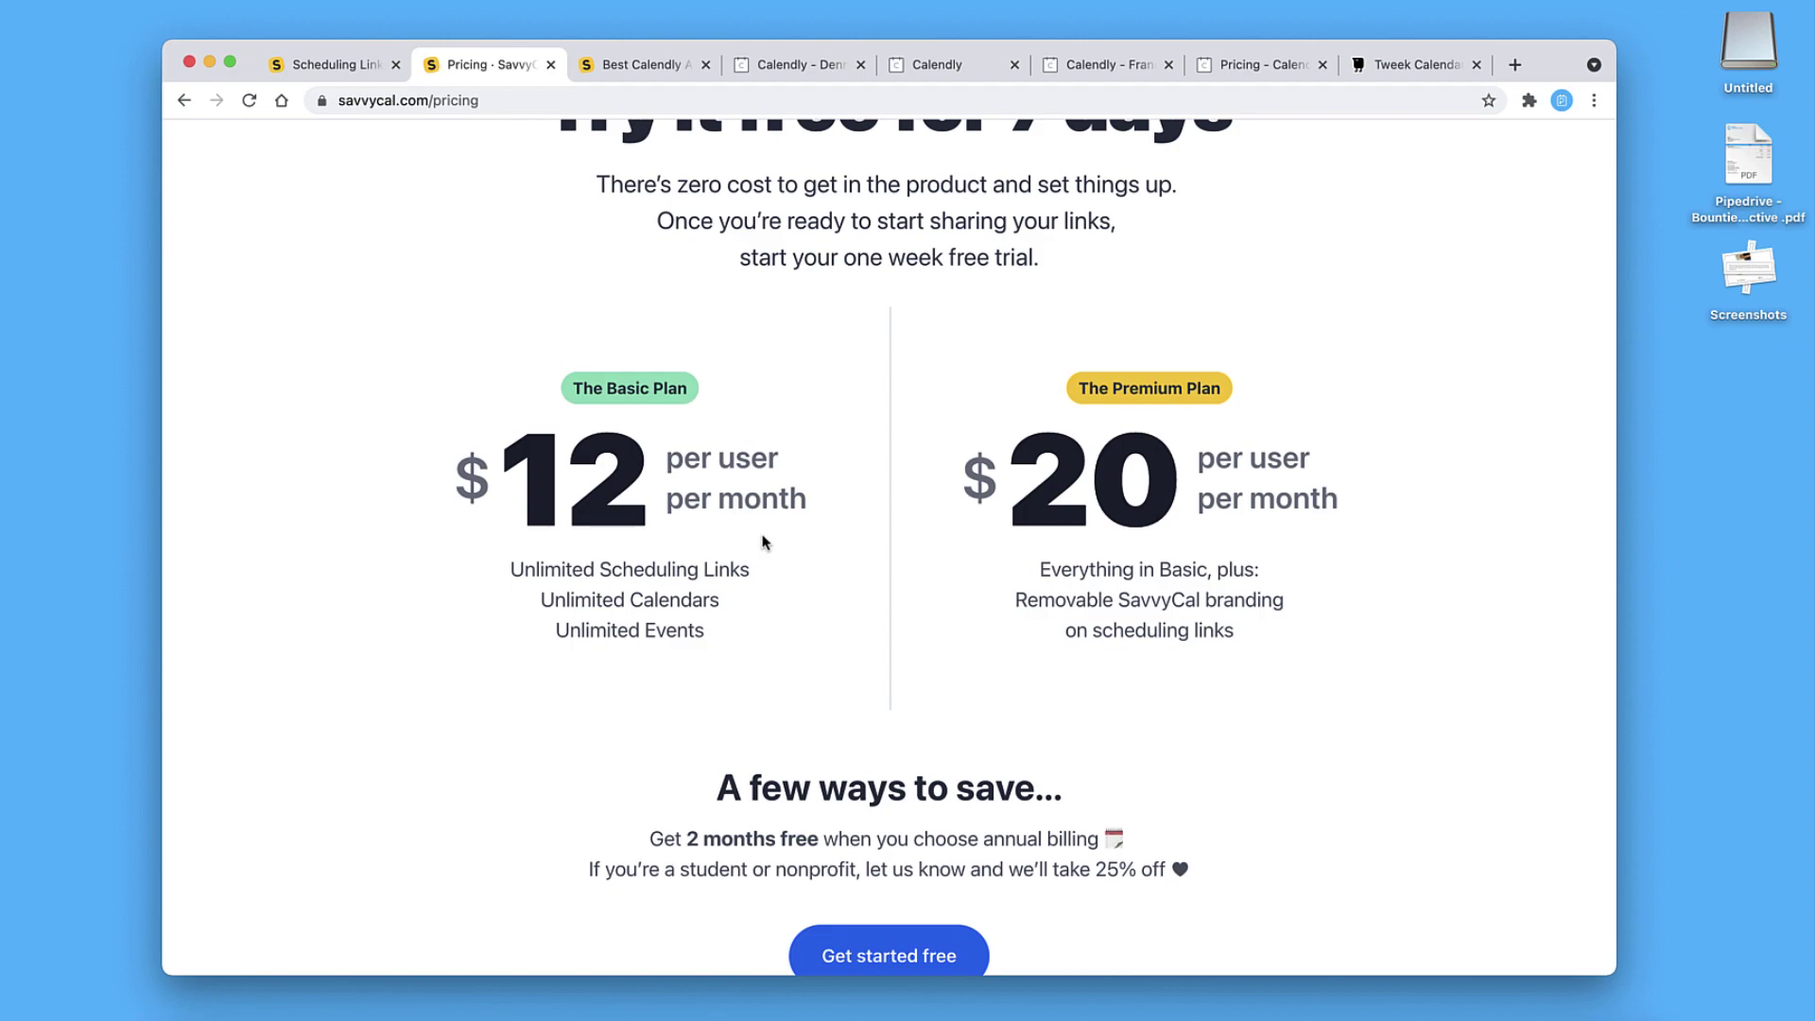
{"action": "scroll", "coordinate": [766, 542], "scroll_direction": "down", "scroll_amount": 1}
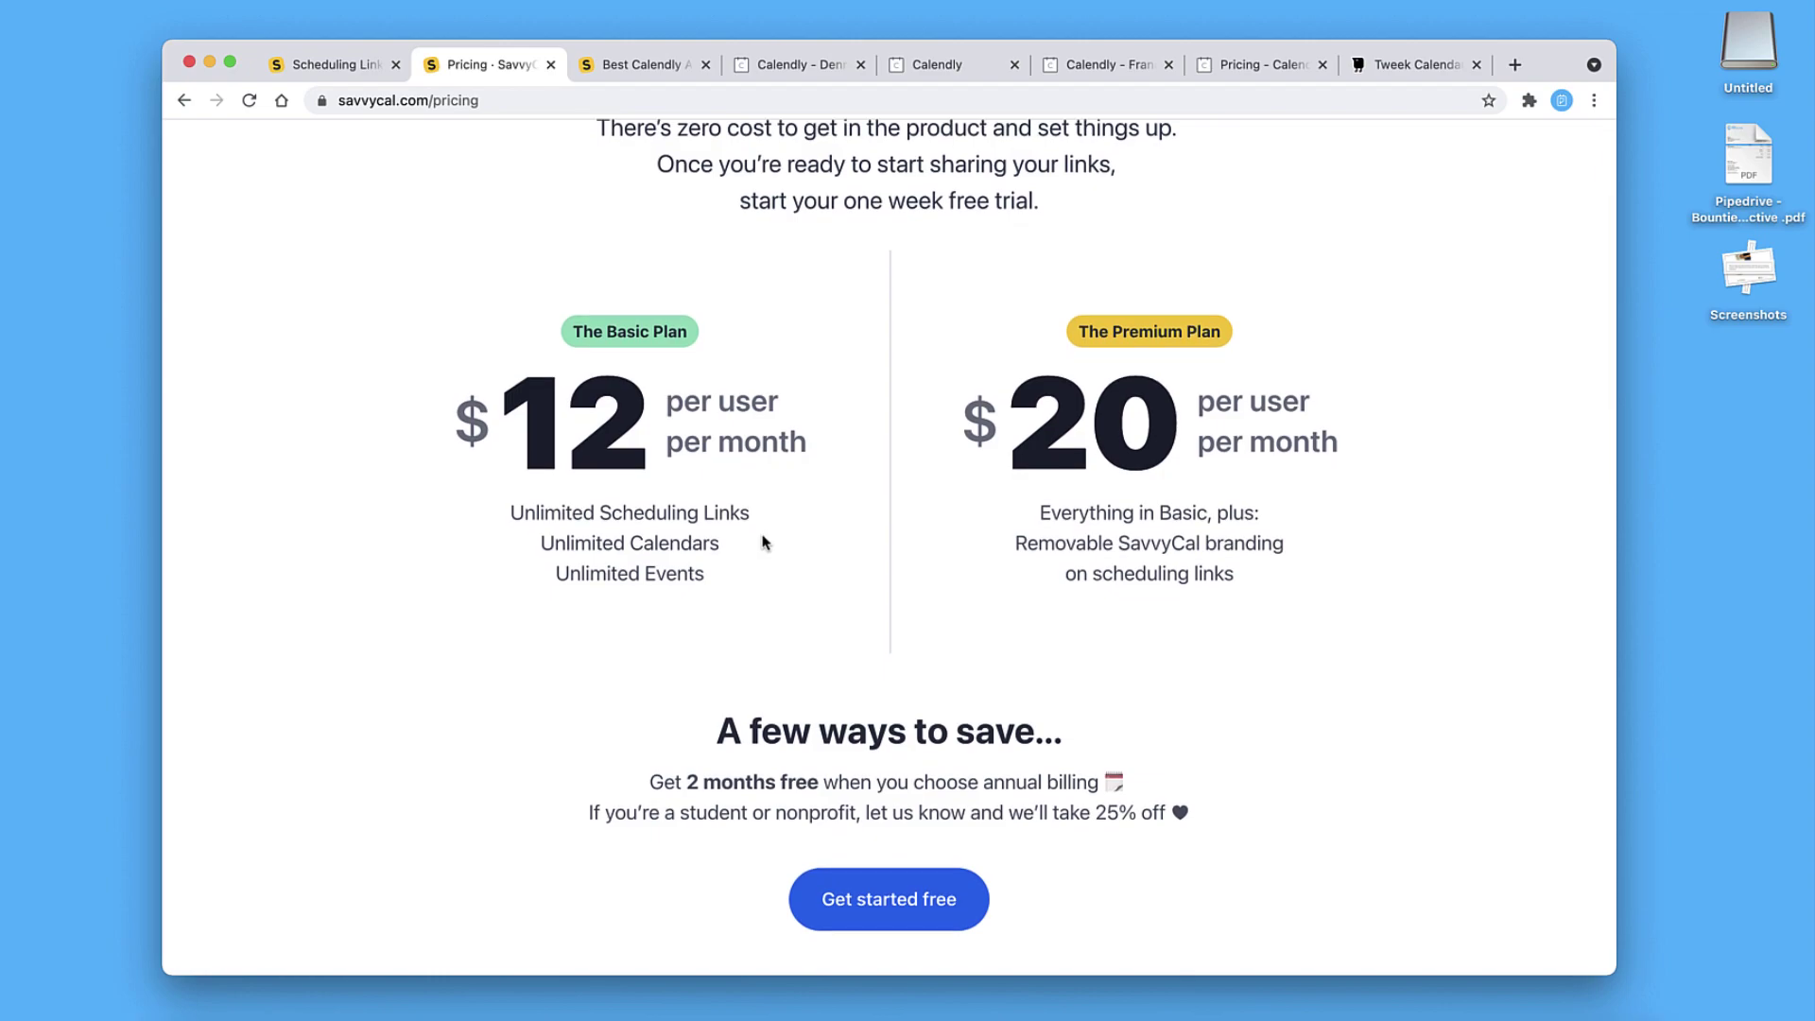
{"action": "scroll", "coordinate": [766, 542], "scroll_direction": "down", "scroll_amount": 3}
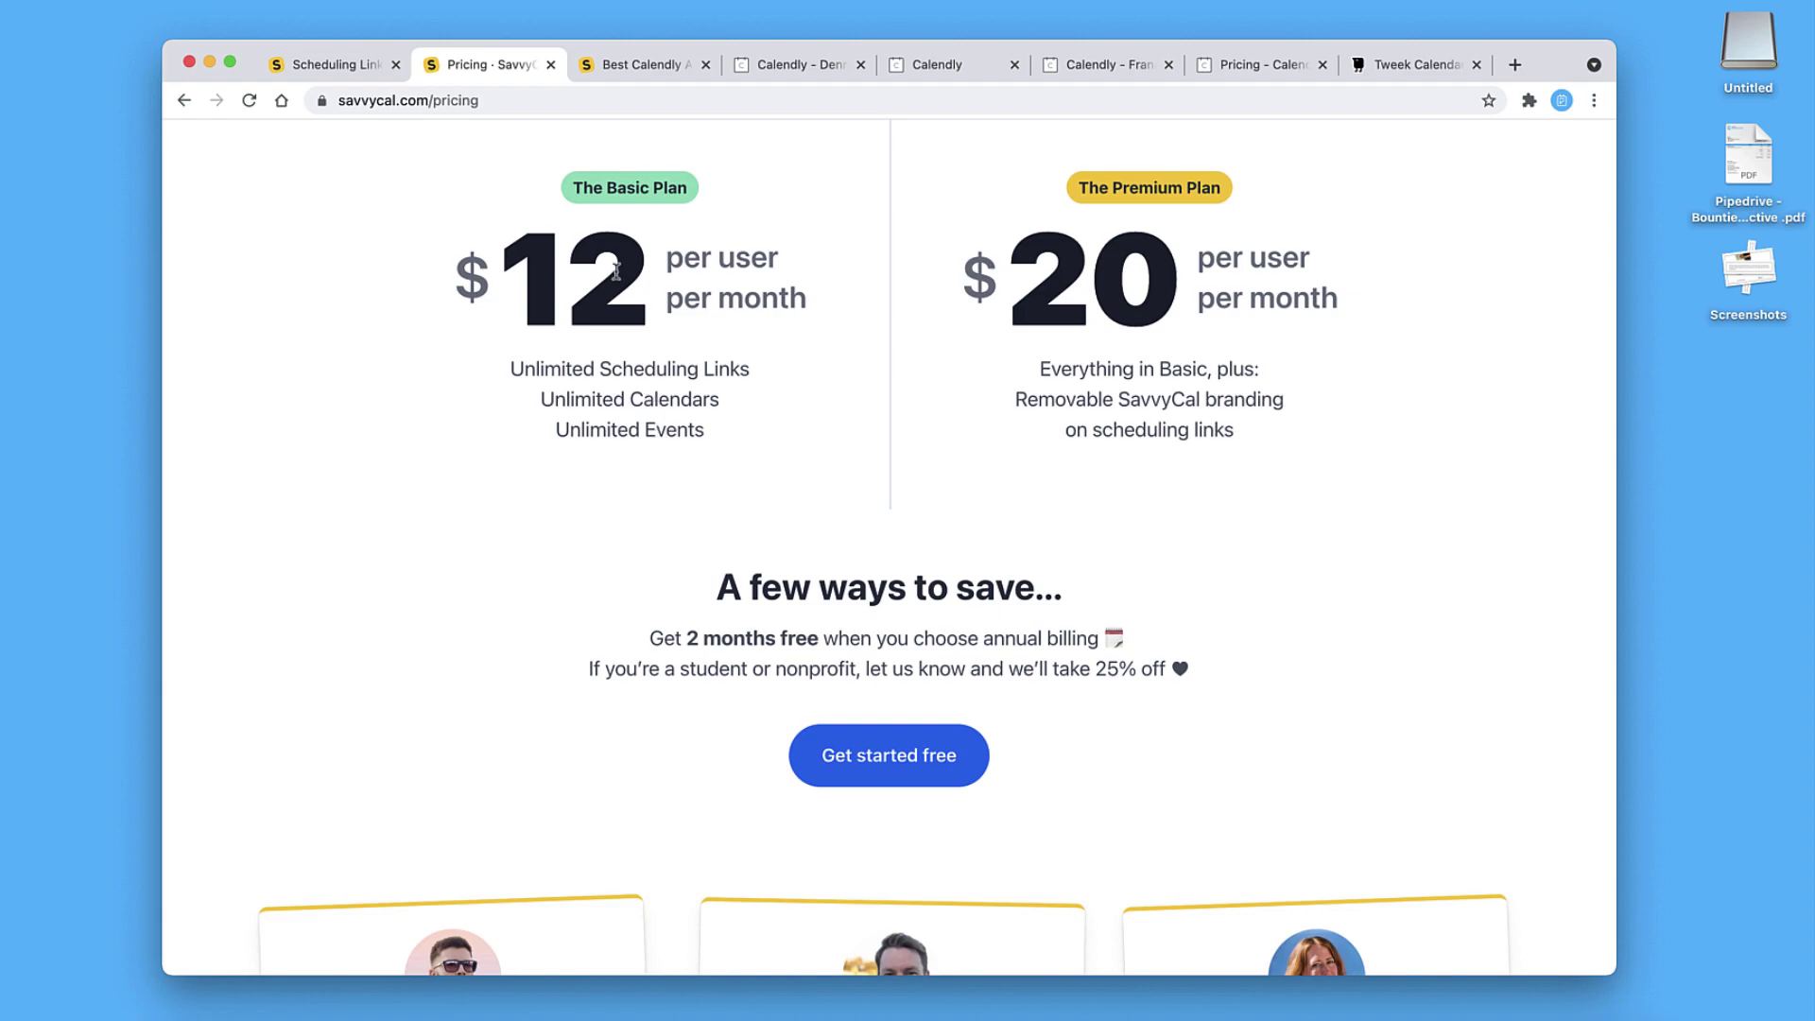
{"action": "scroll", "coordinate": [616, 272], "scroll_direction": "down", "scroll_amount": 1}
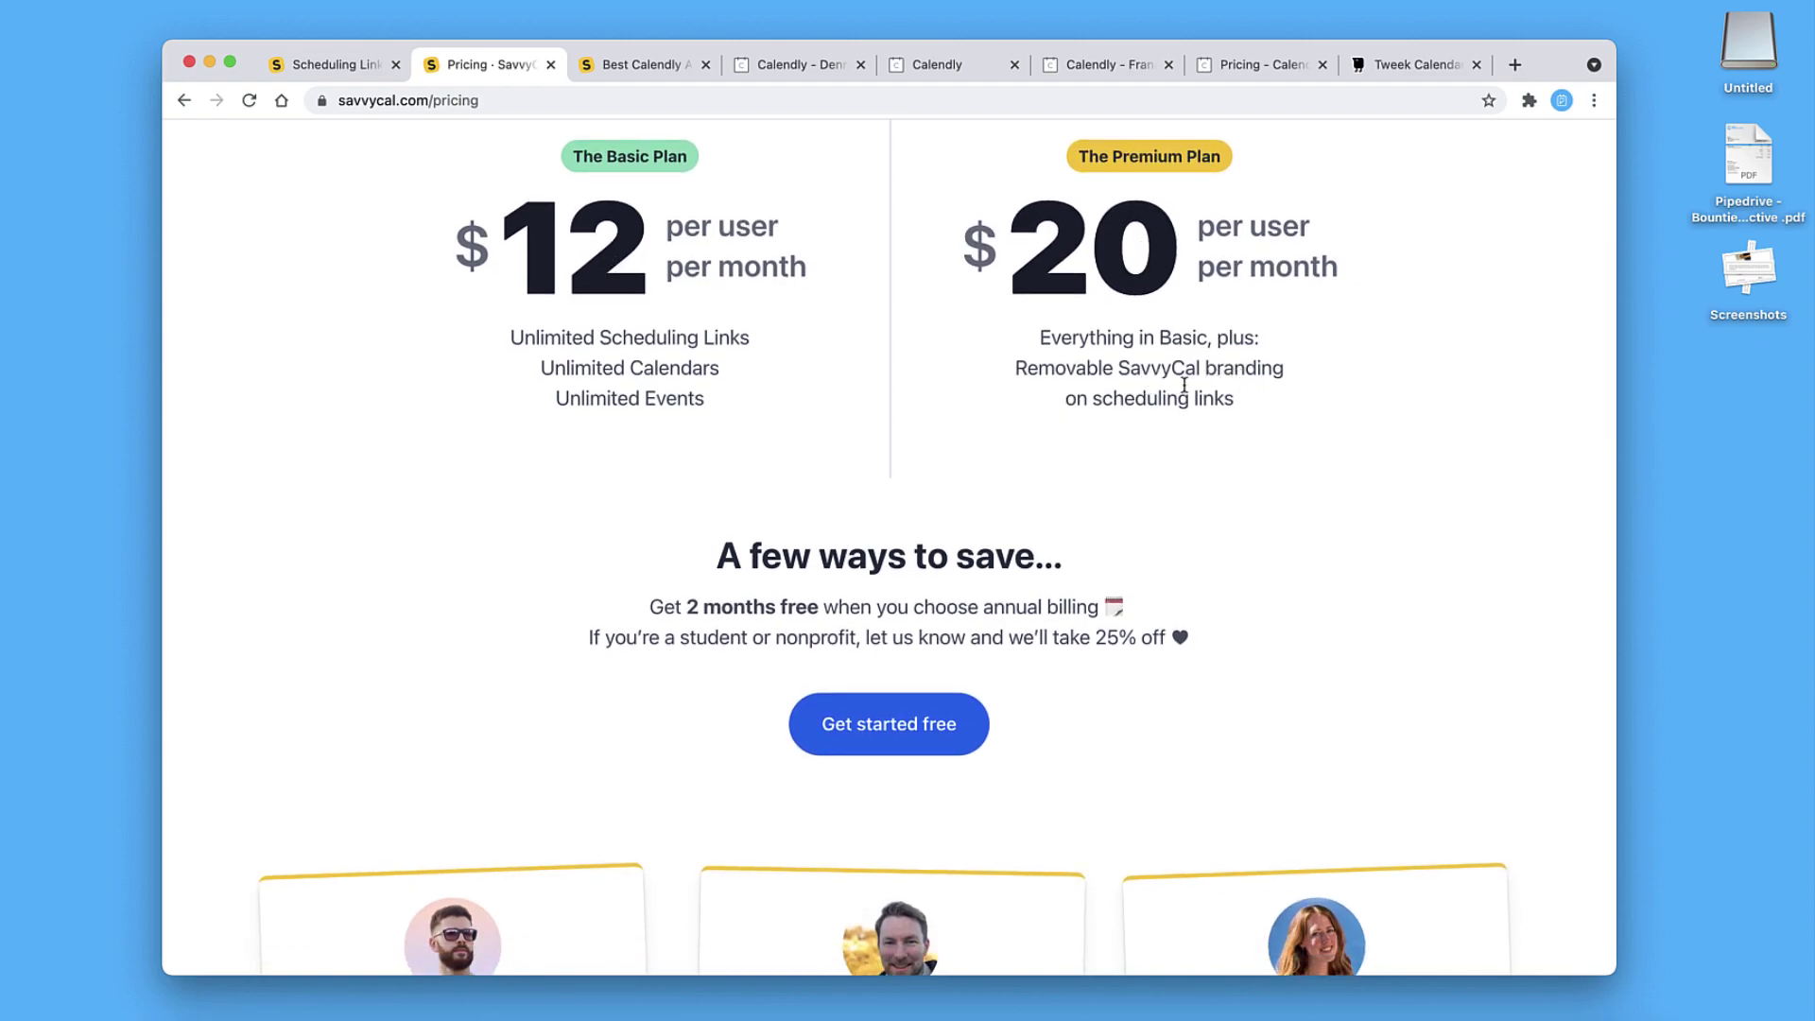
{"action": "scroll", "coordinate": [1062, 411], "scroll_direction": "down", "scroll_amount": 10}
{"action": "scroll", "coordinate": [1062, 416], "scroll_direction": "up", "scroll_amount": 12}
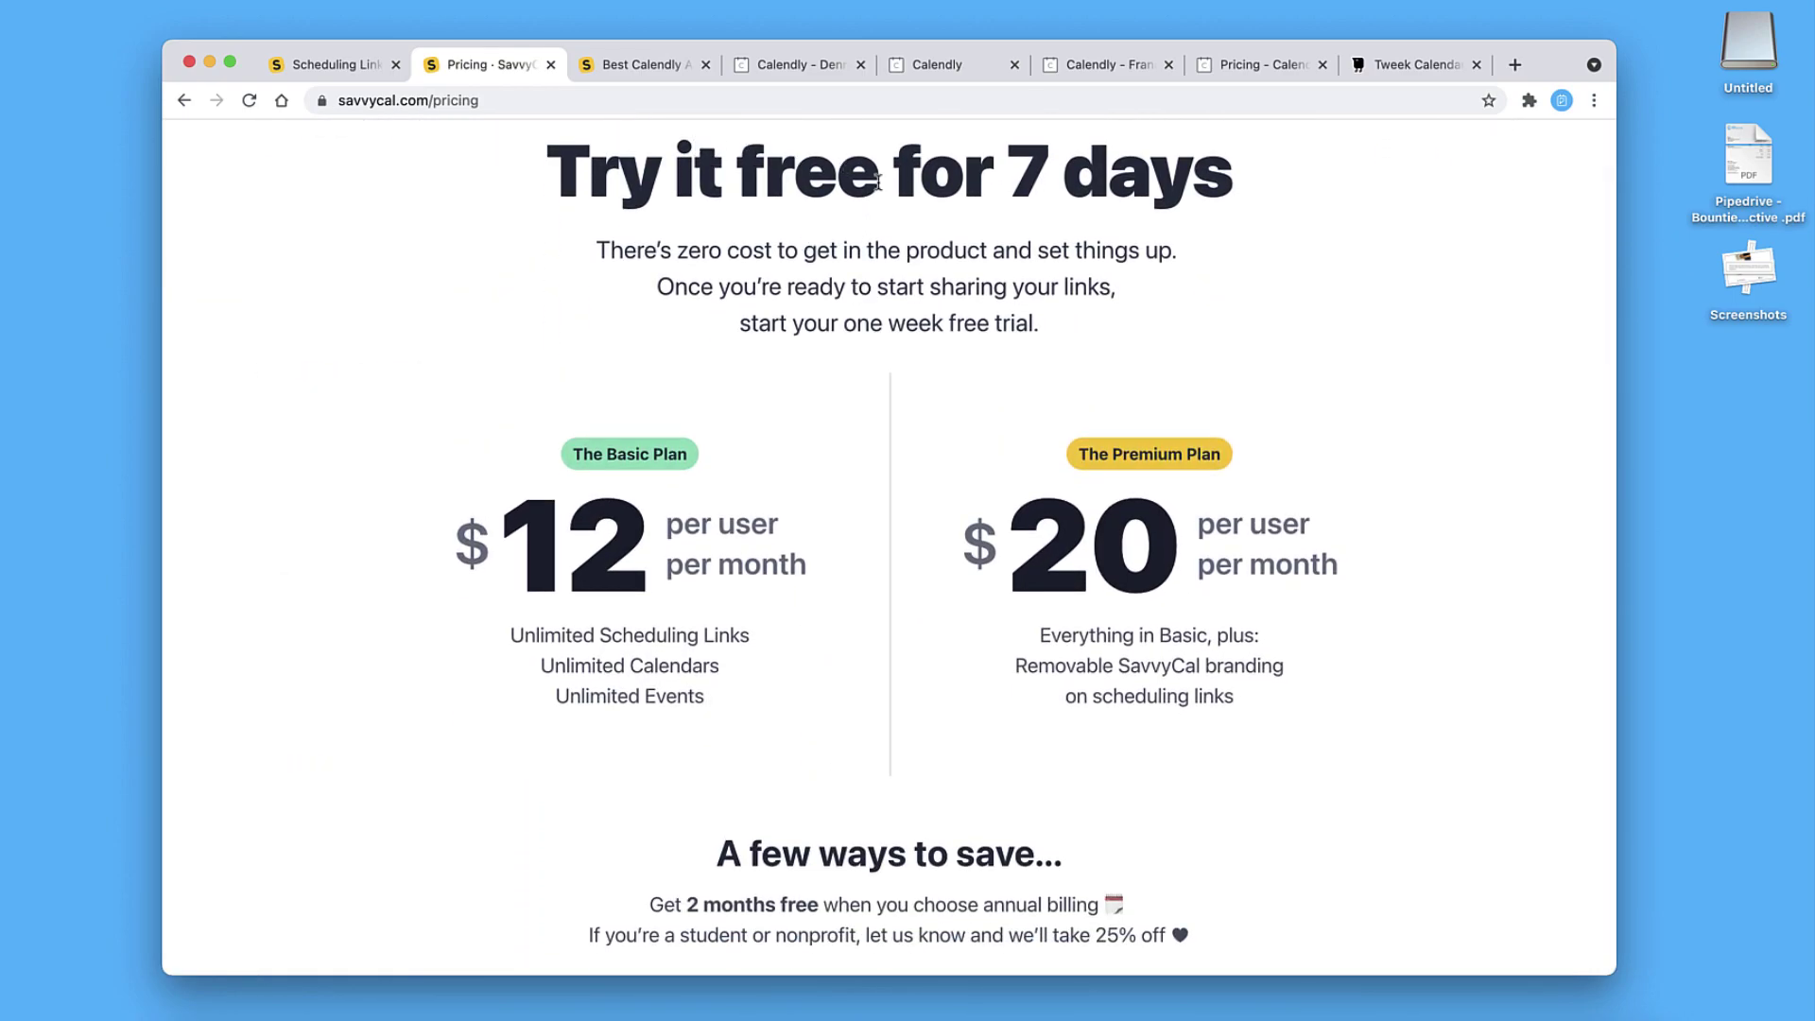
Show Calendly's plan table billed monthly: free Basic, $10 Premium and $15 Pro
{"action": "left_click", "coordinate": [1237, 68]}
{"action": "scroll", "coordinate": [1117, 415], "scroll_direction": "down", "scroll_amount": 3}
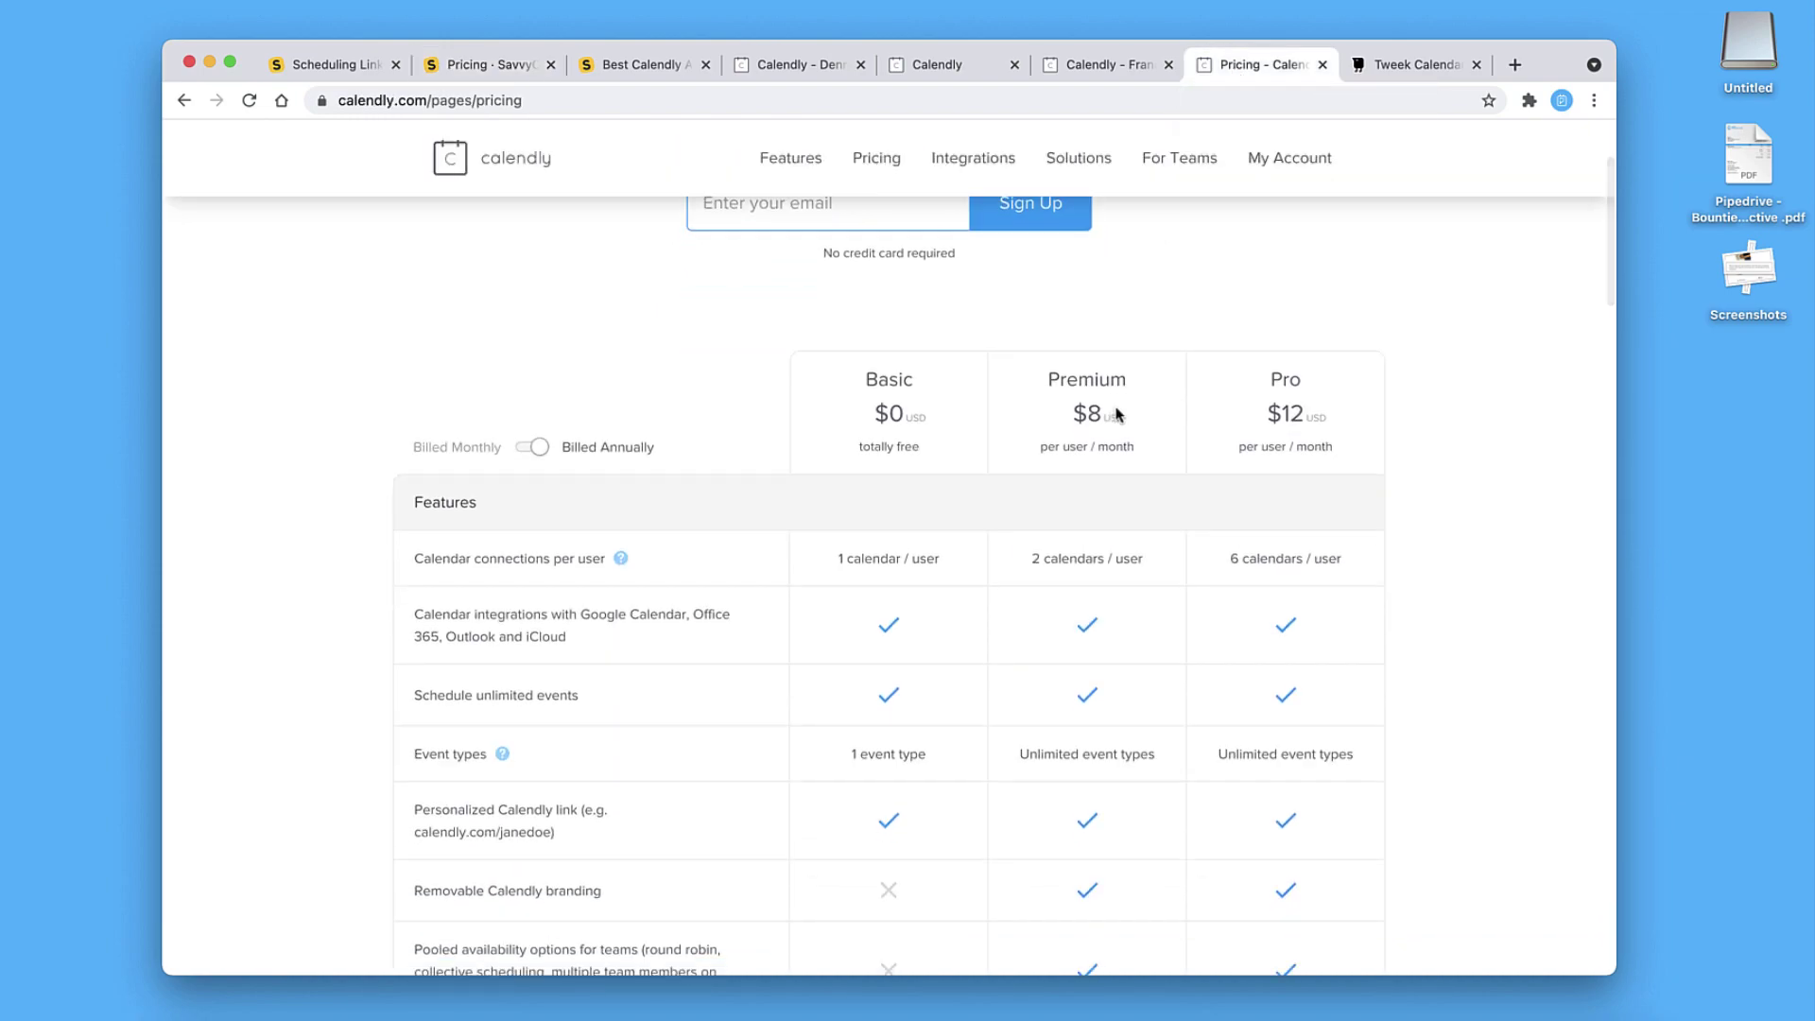
{"action": "scroll", "coordinate": [1117, 415], "scroll_direction": "down", "scroll_amount": 3}
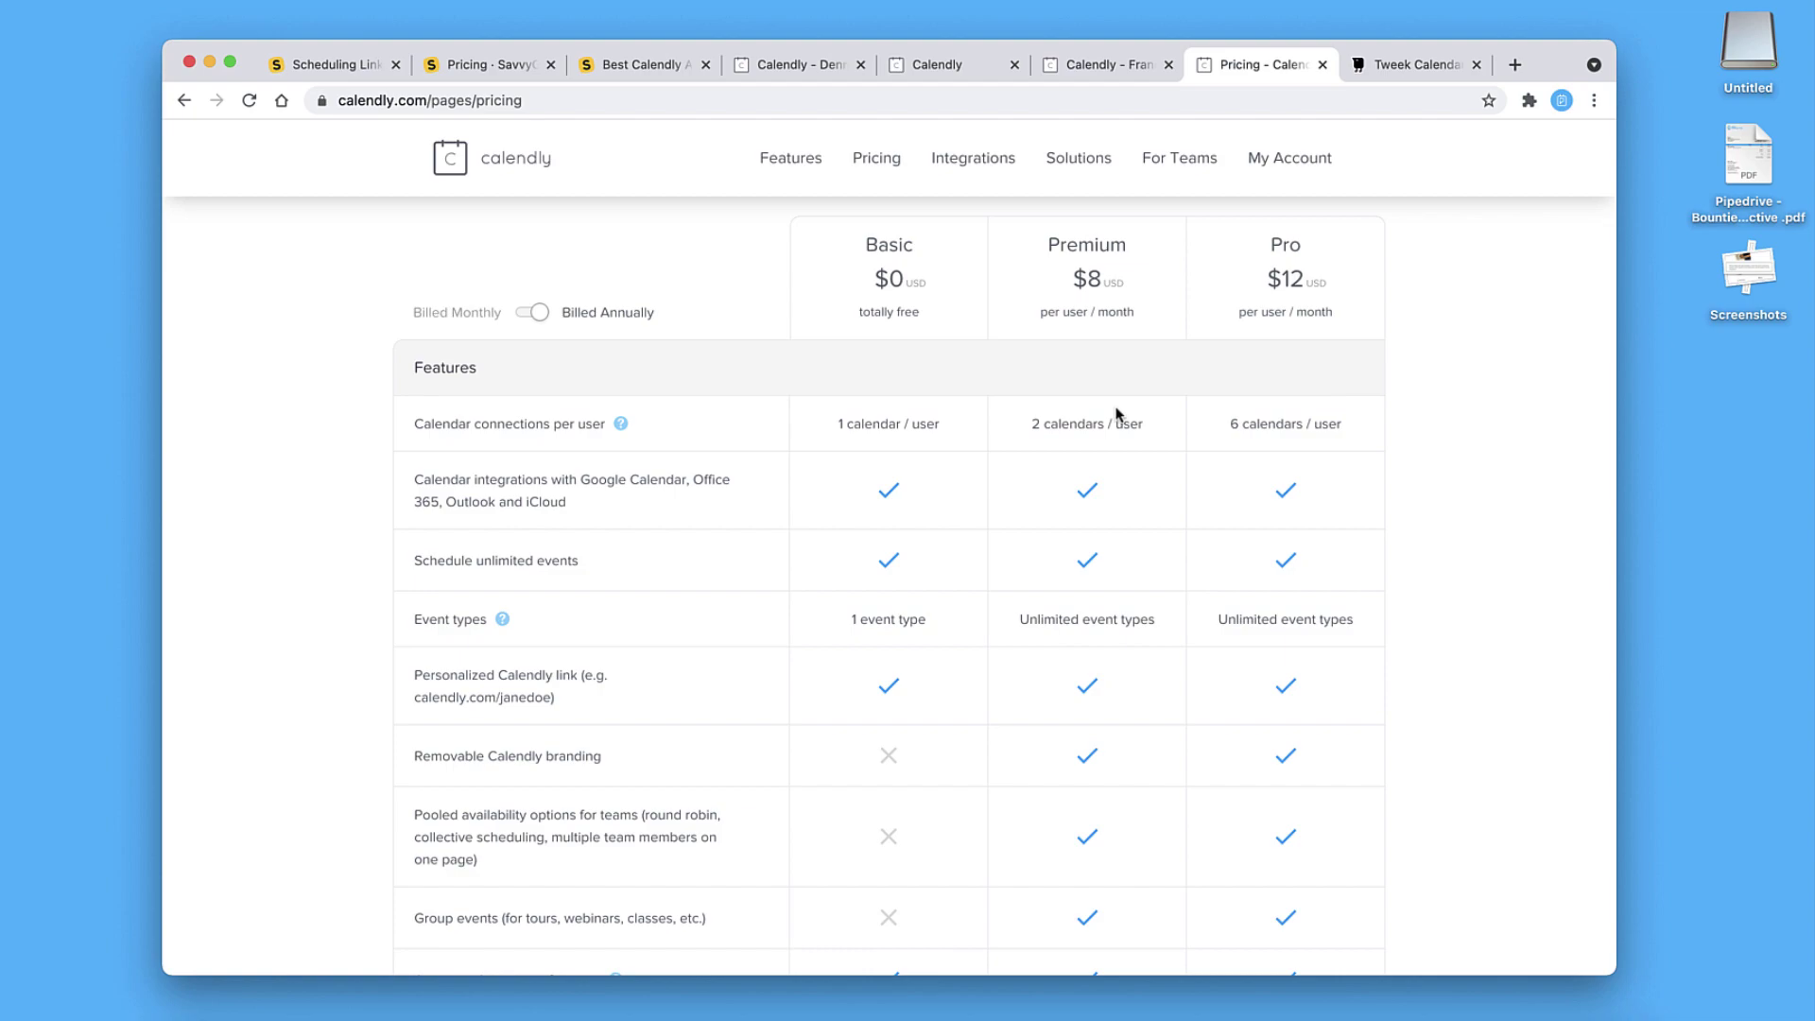
{"action": "left_click", "coordinate": [532, 312]}
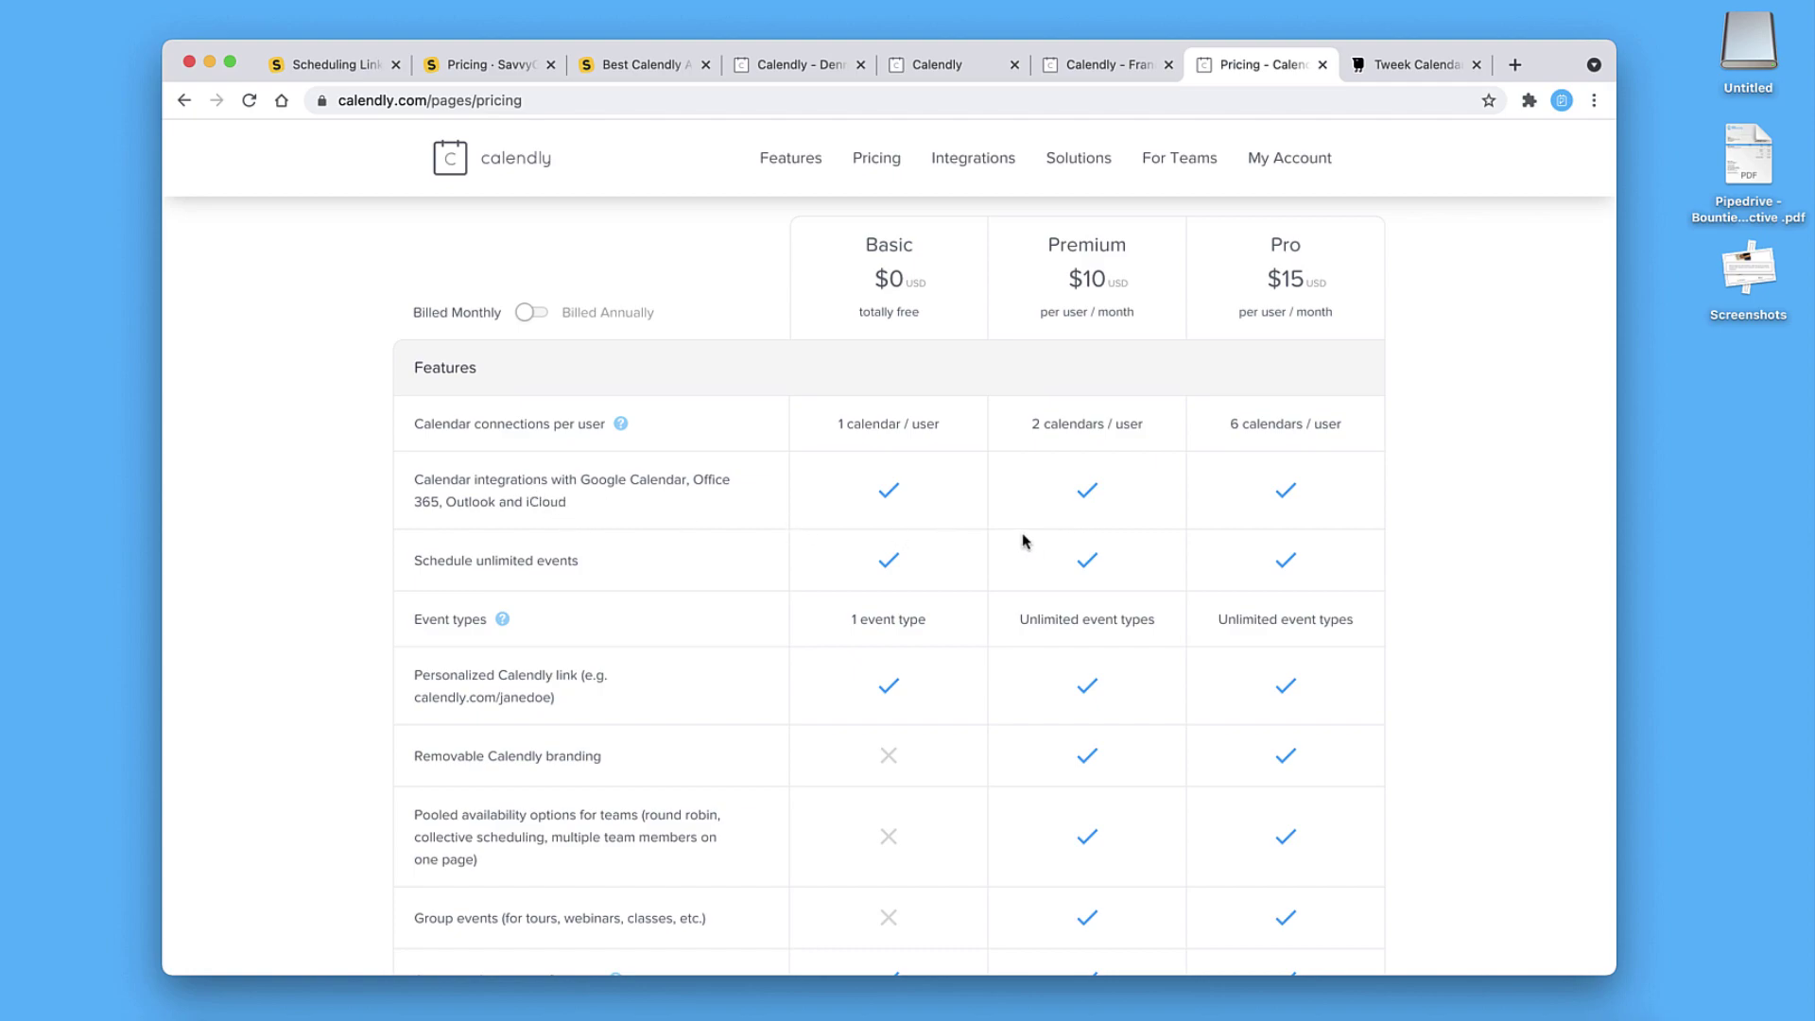
{"action": "scroll", "coordinate": [1017, 529], "scroll_direction": "down", "scroll_amount": 3}
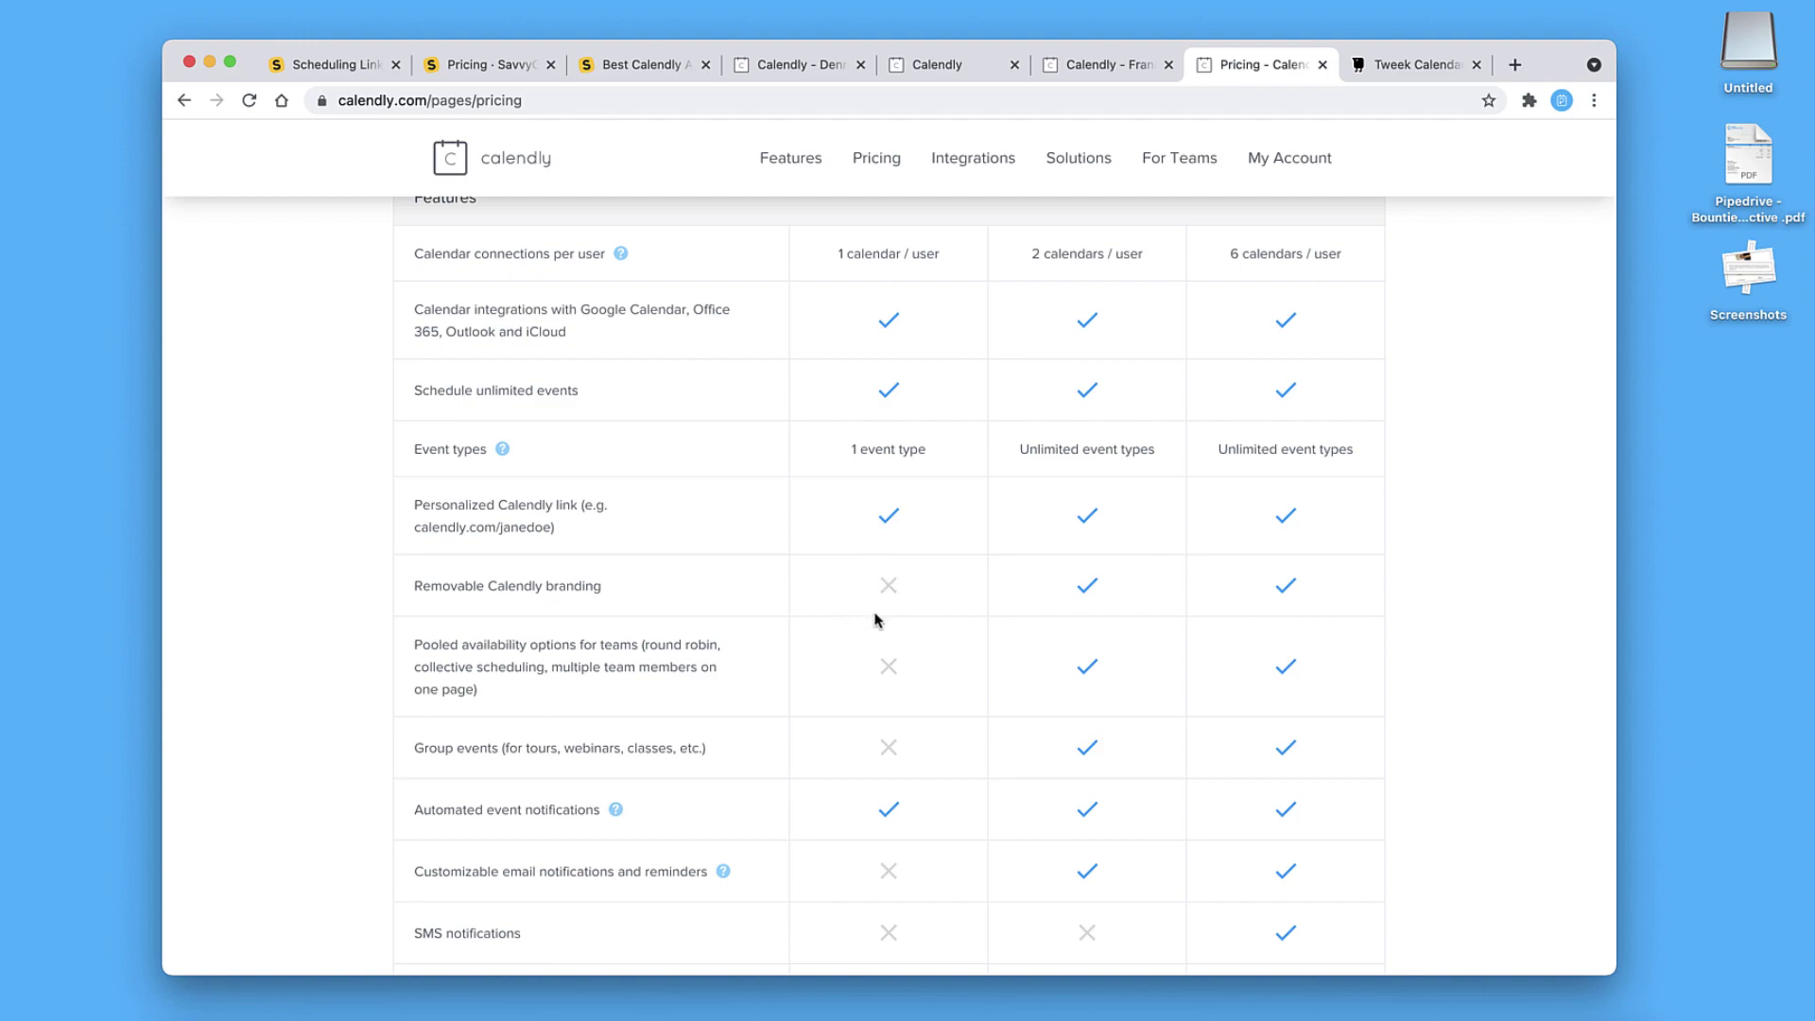
Skim SavvyCal's pricing page again, then return to the empty Scheduling Links list
{"action": "left_click", "coordinate": [491, 66]}
{"action": "scroll", "coordinate": [1196, 582], "scroll_direction": "down", "scroll_amount": 2}
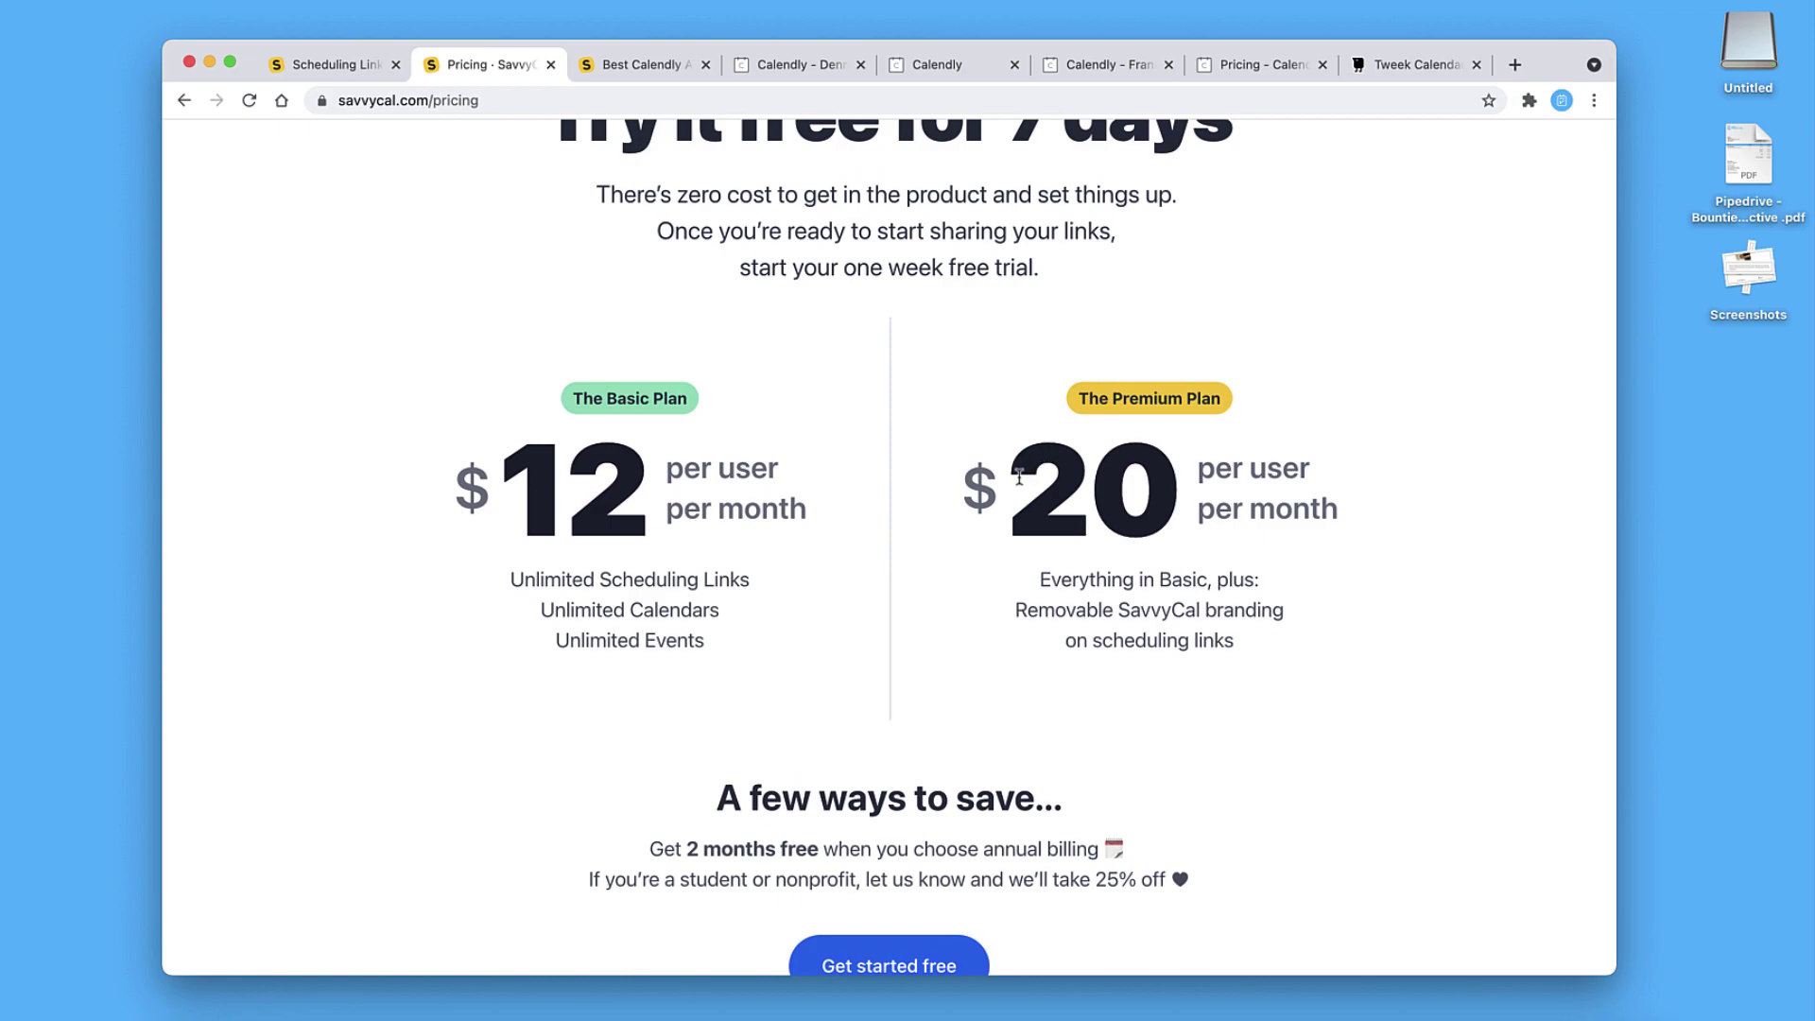
{"action": "scroll", "coordinate": [1019, 476], "scroll_direction": "up", "scroll_amount": 1}
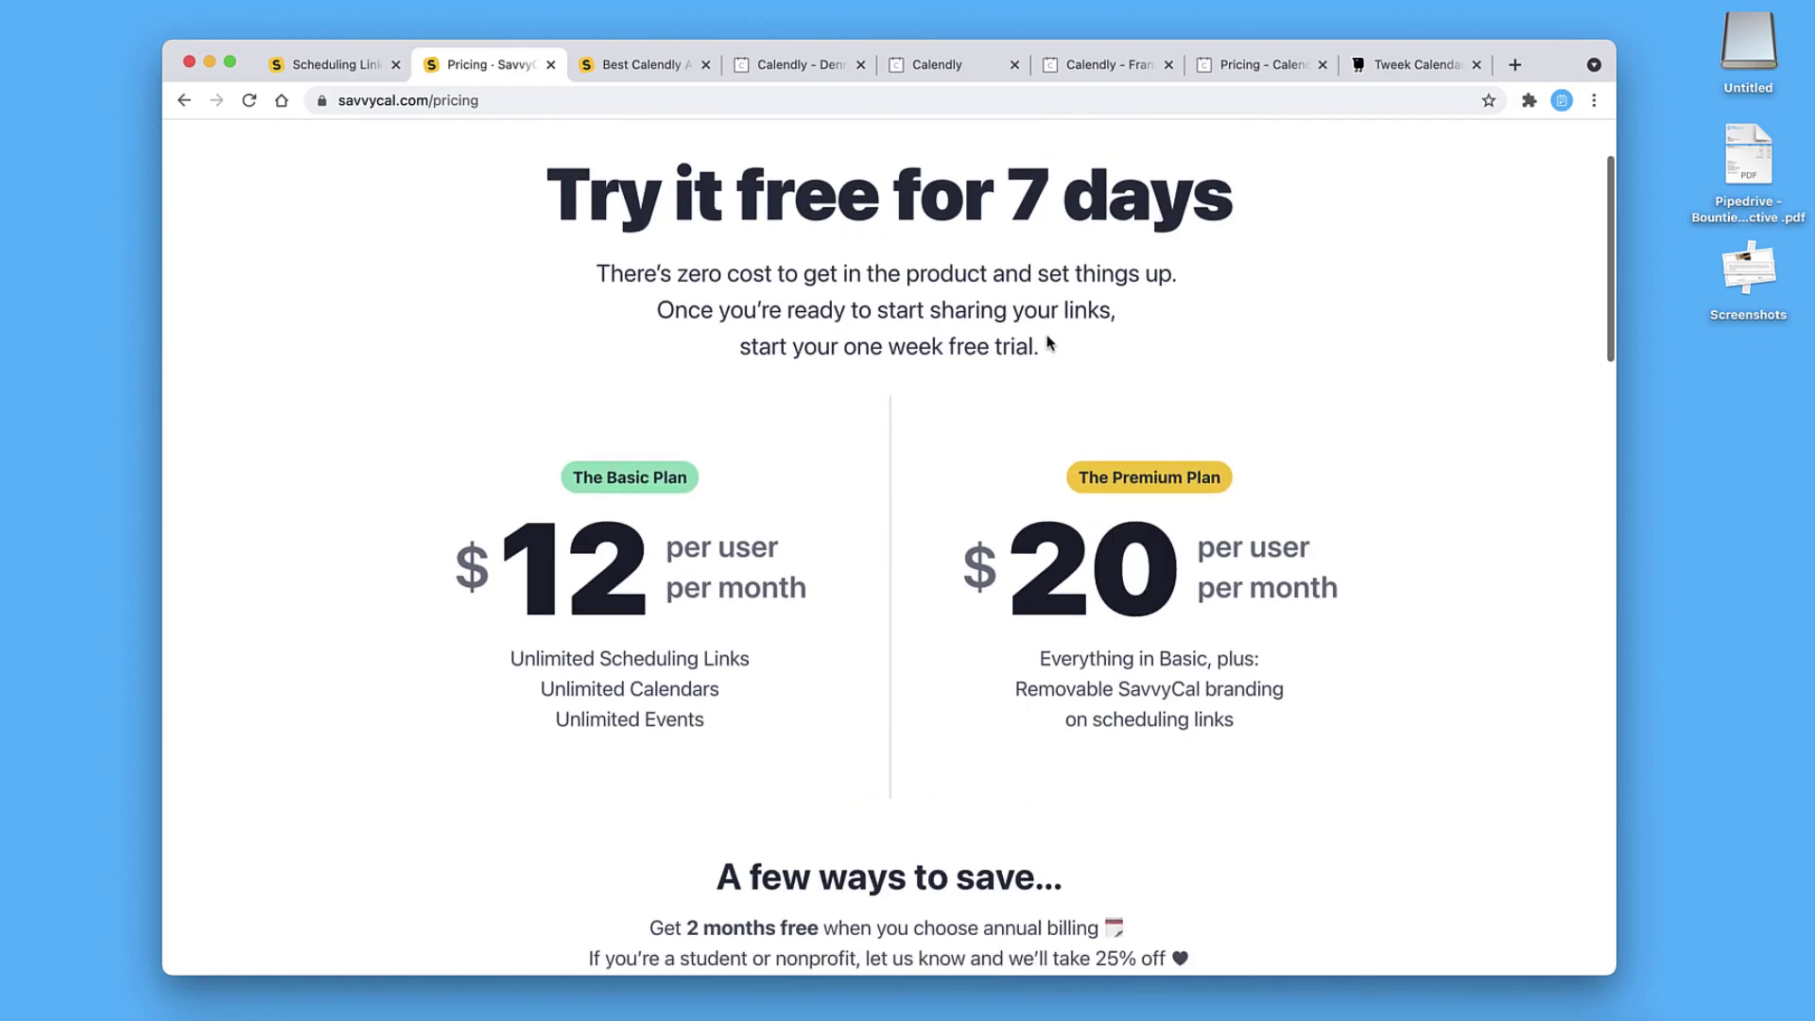
{"action": "scroll", "coordinate": [1047, 342], "scroll_direction": "up", "scroll_amount": 2}
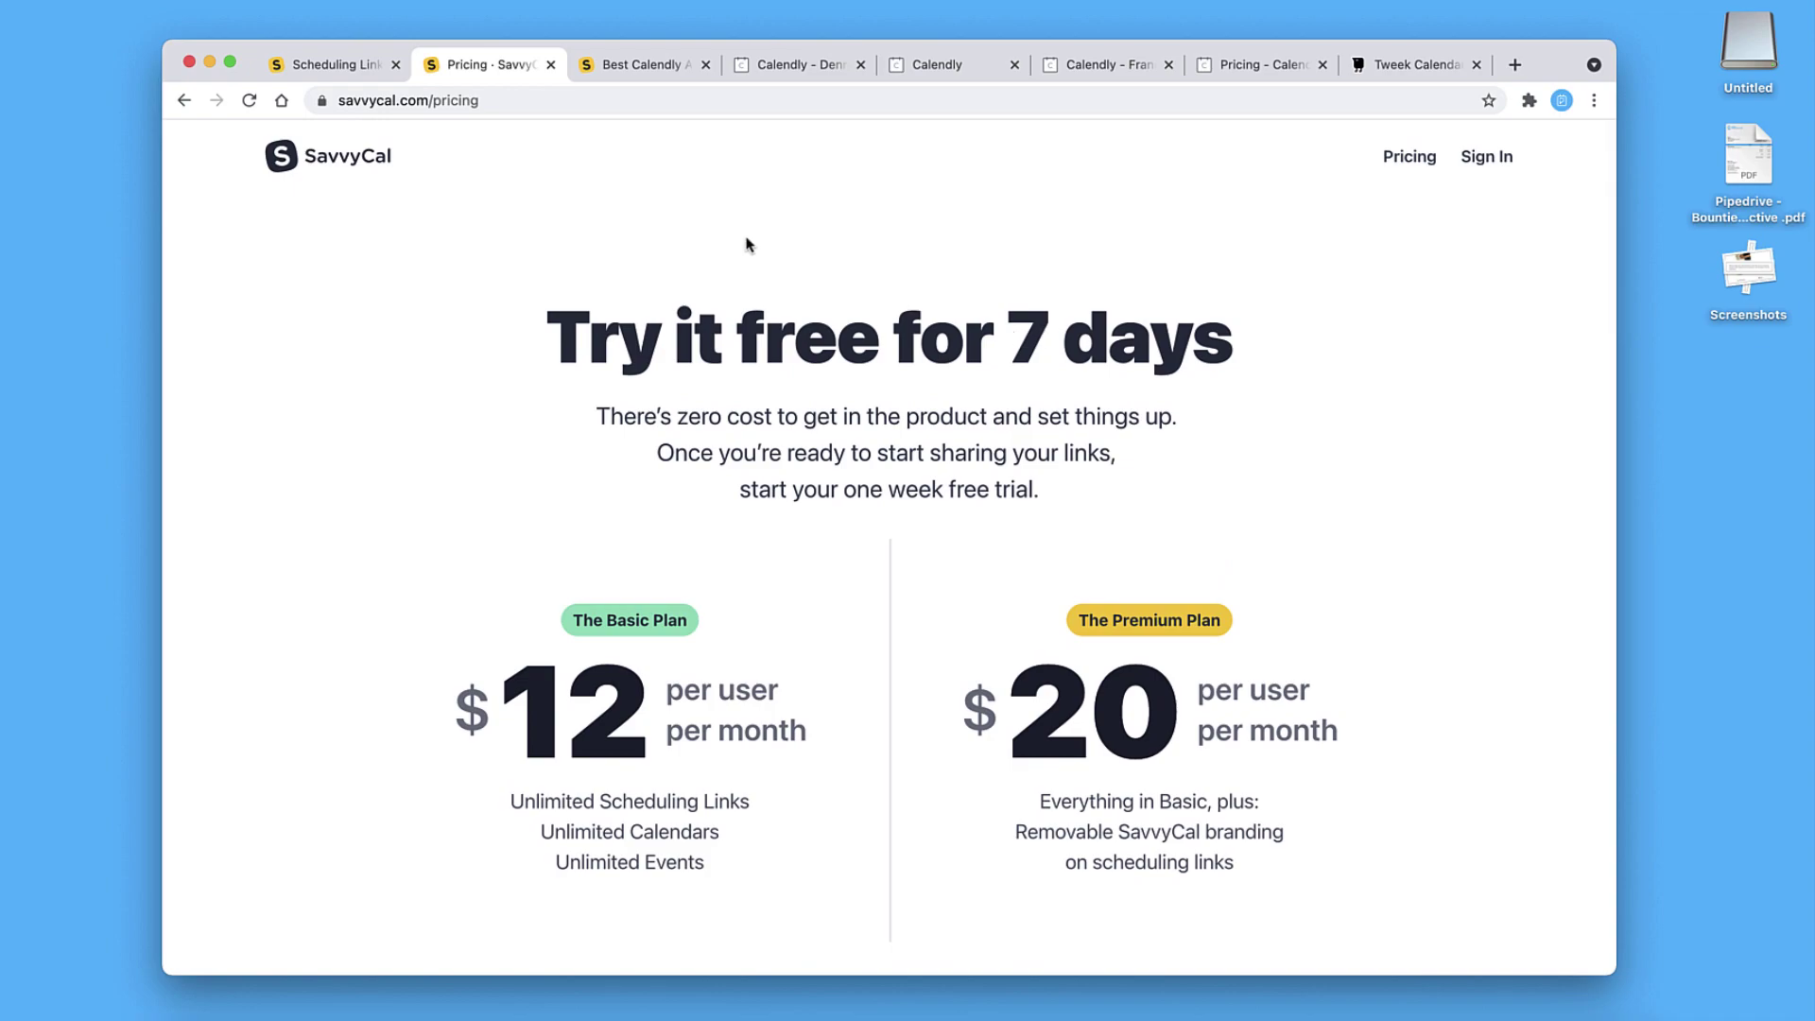
{"action": "scroll", "coordinate": [747, 244], "scroll_direction": "down", "scroll_amount": 7}
{"action": "scroll", "coordinate": [747, 244], "scroll_direction": "up", "scroll_amount": 3}
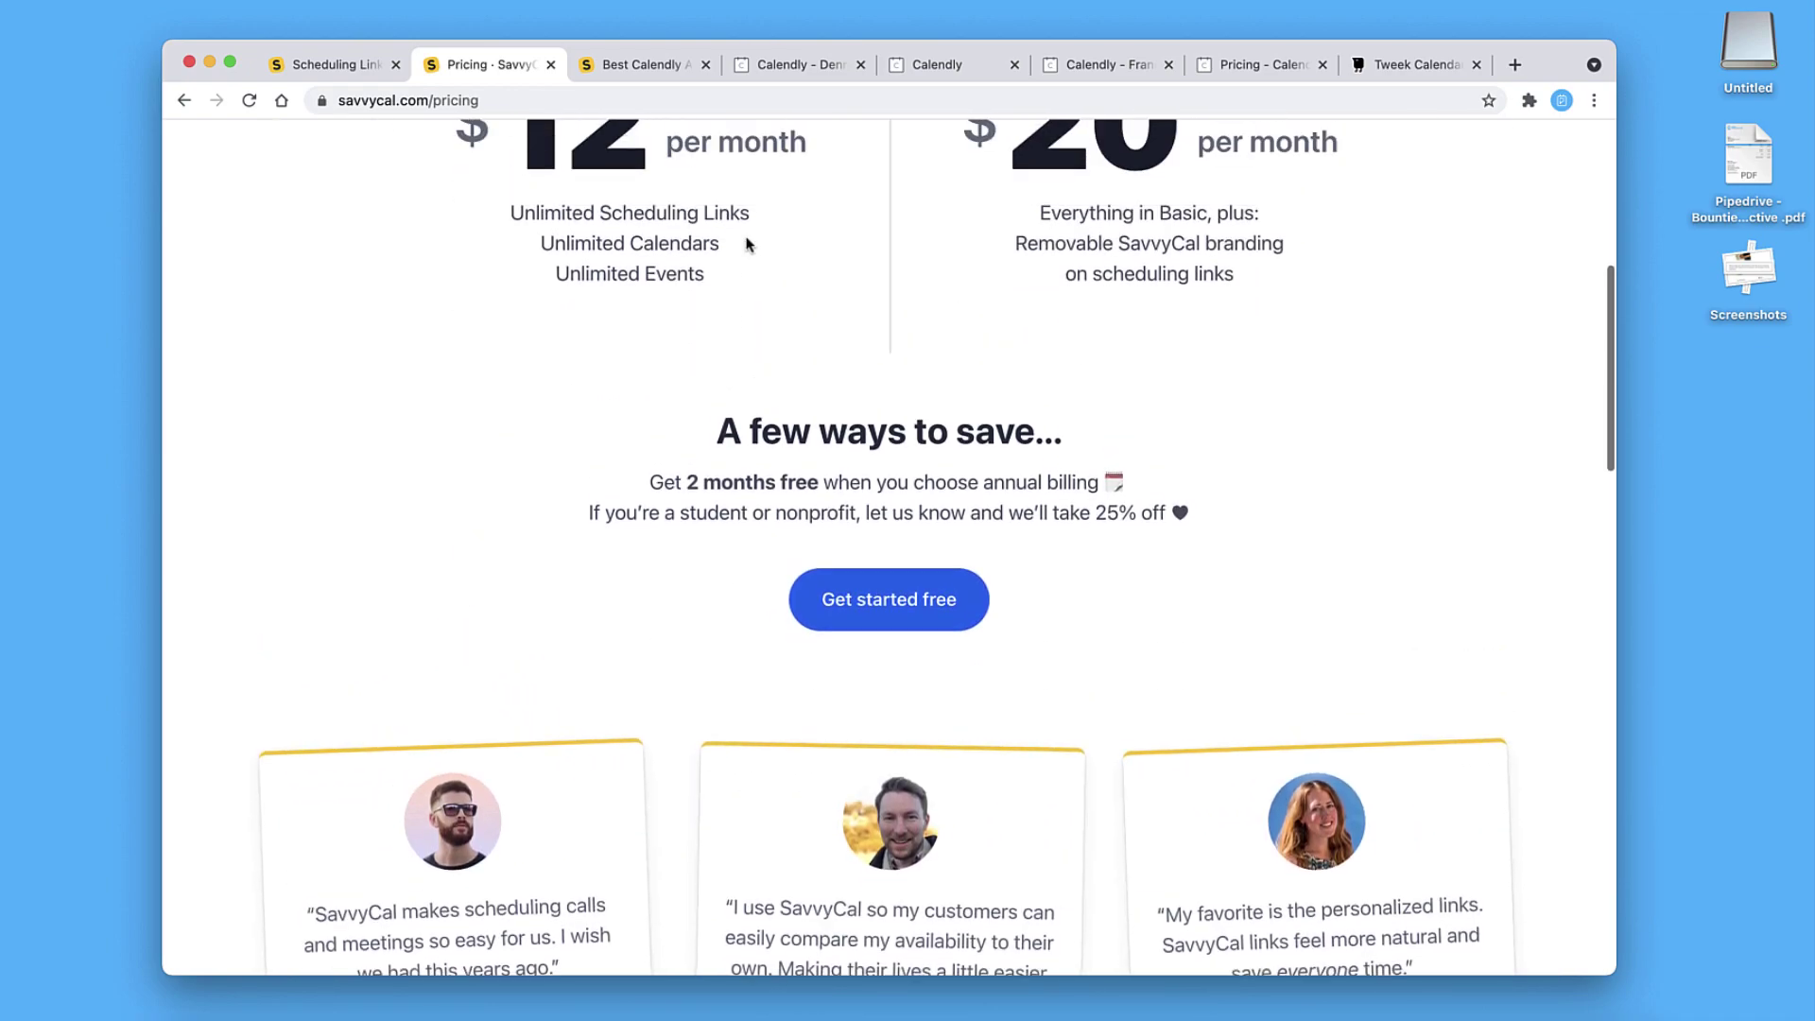
{"action": "scroll", "coordinate": [747, 244], "scroll_direction": "up", "scroll_amount": 4}
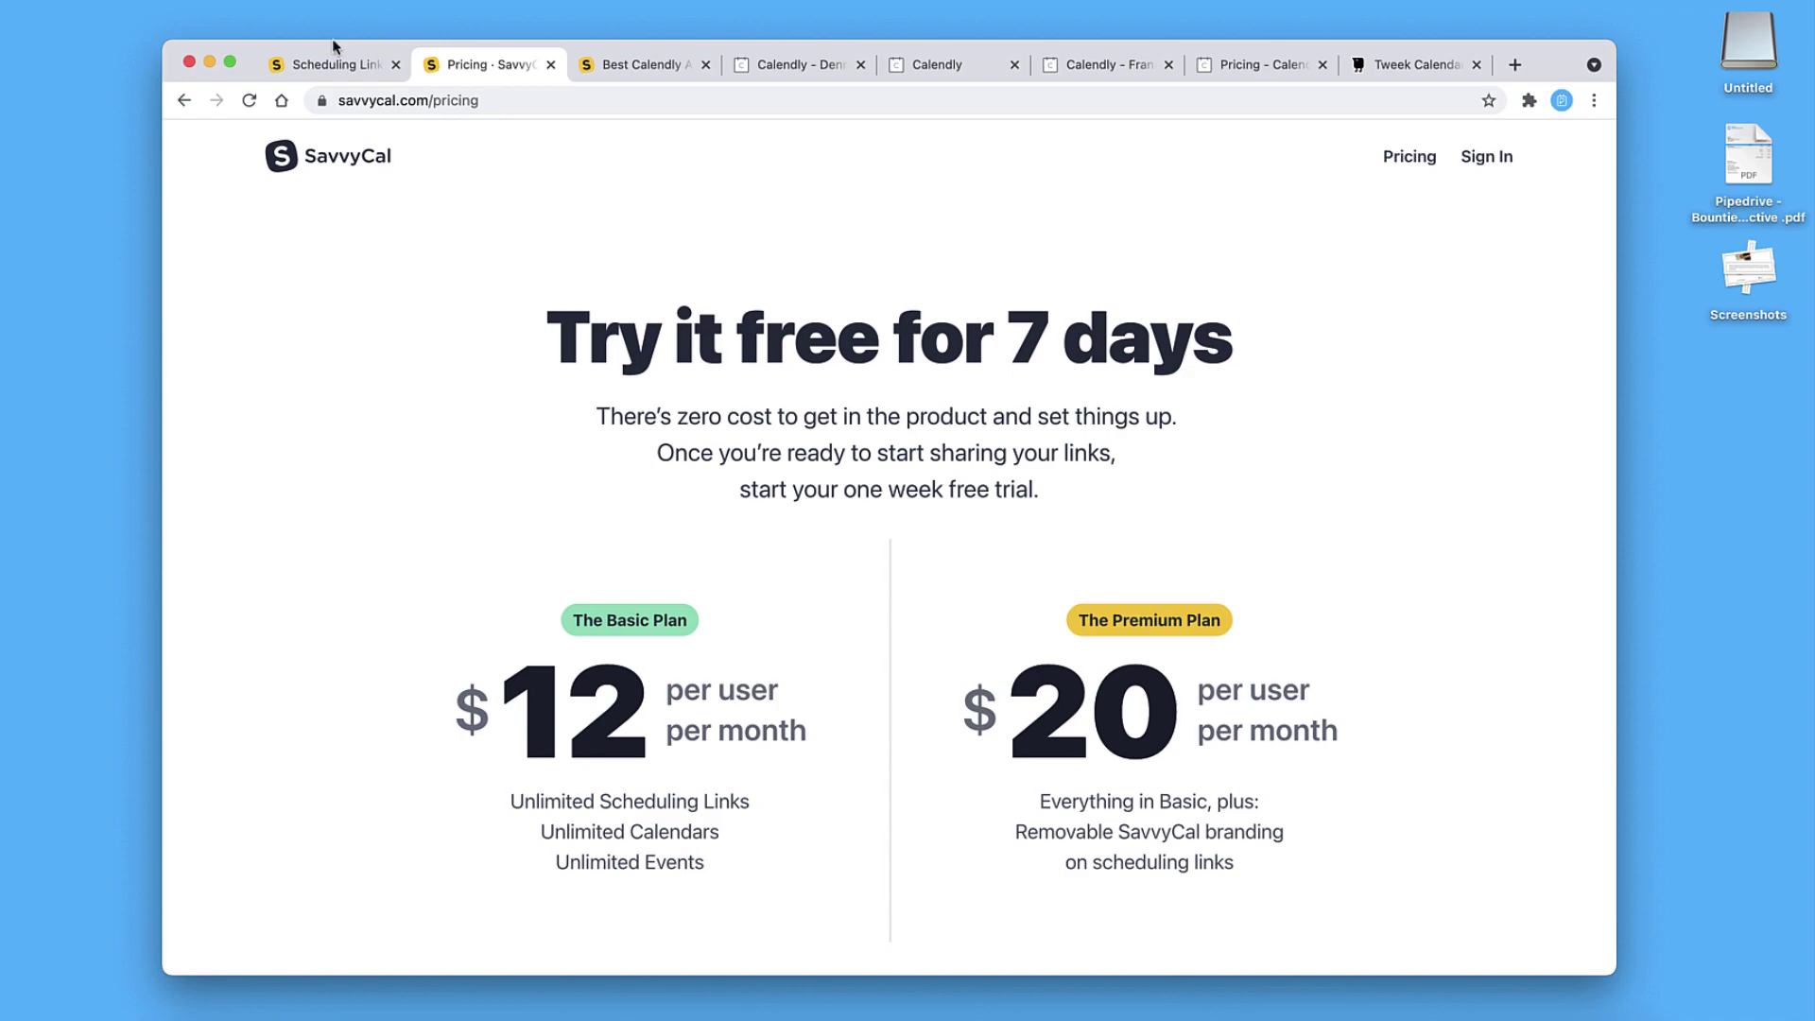
{"action": "left_click", "coordinate": [324, 66]}
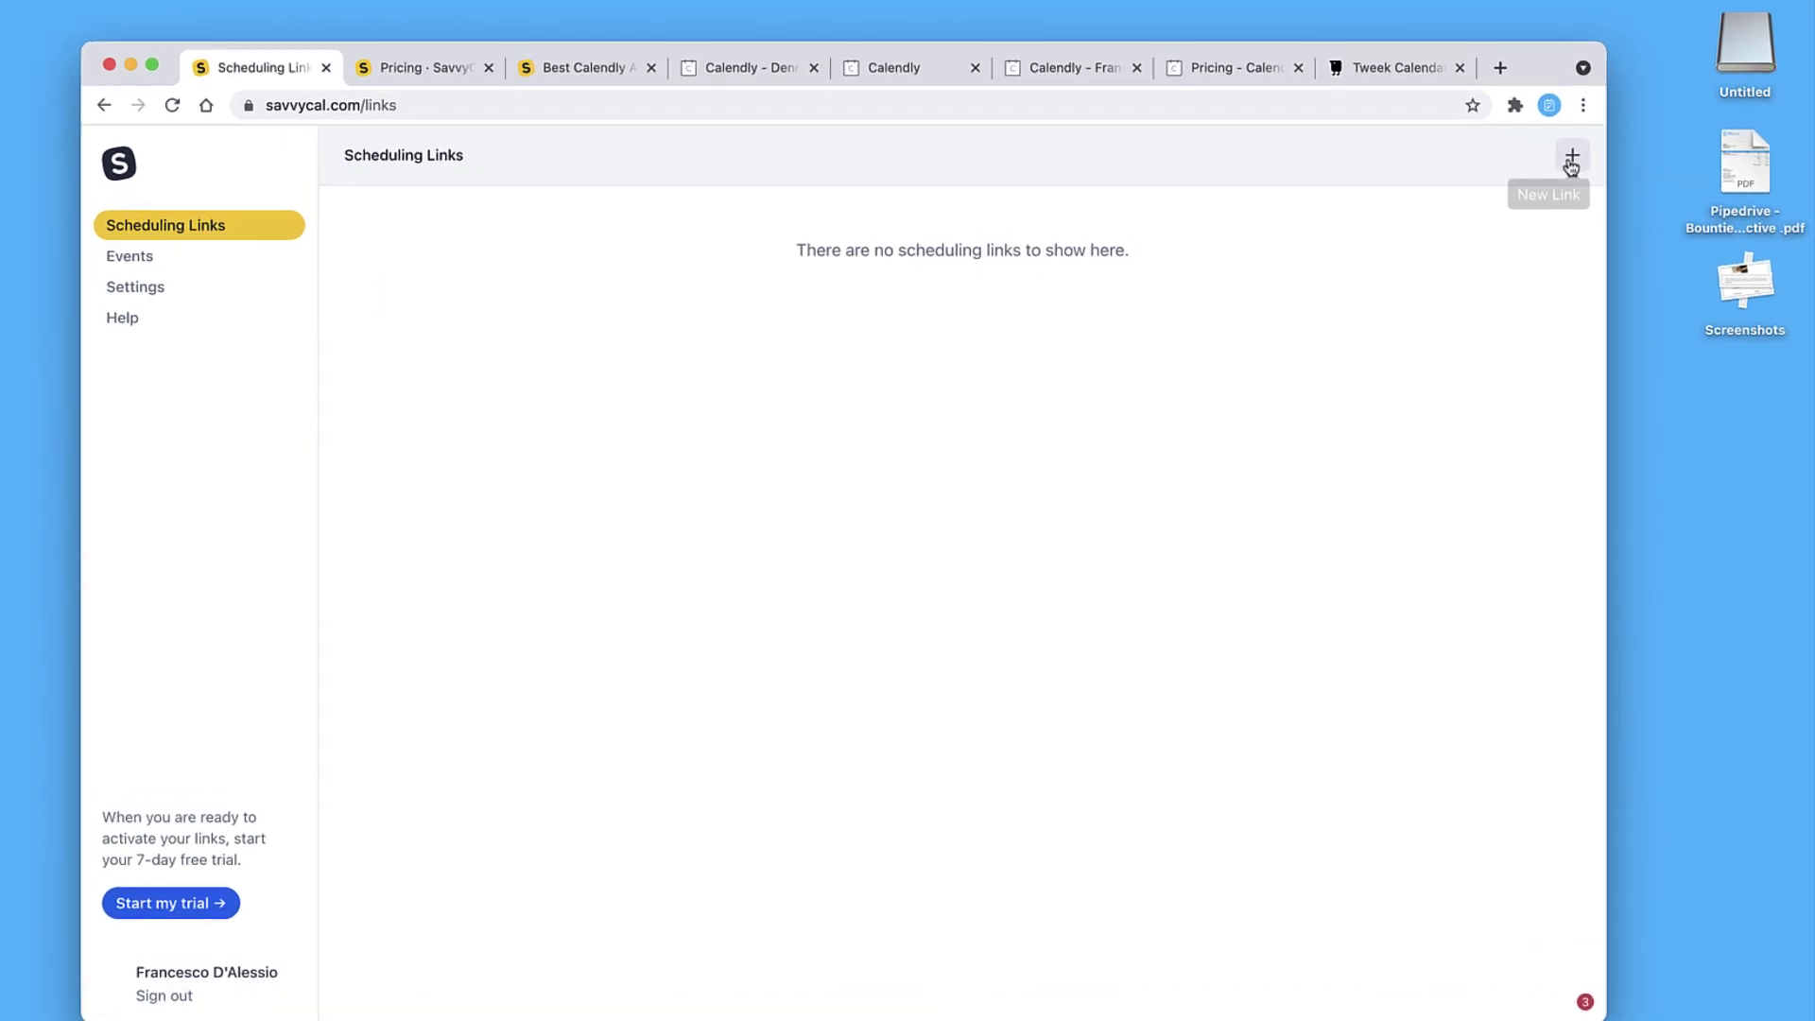
Create a personal scheduling link named 'Podcast Meeting' and start adding its private name
{"action": "left_click", "coordinate": [1571, 157]}
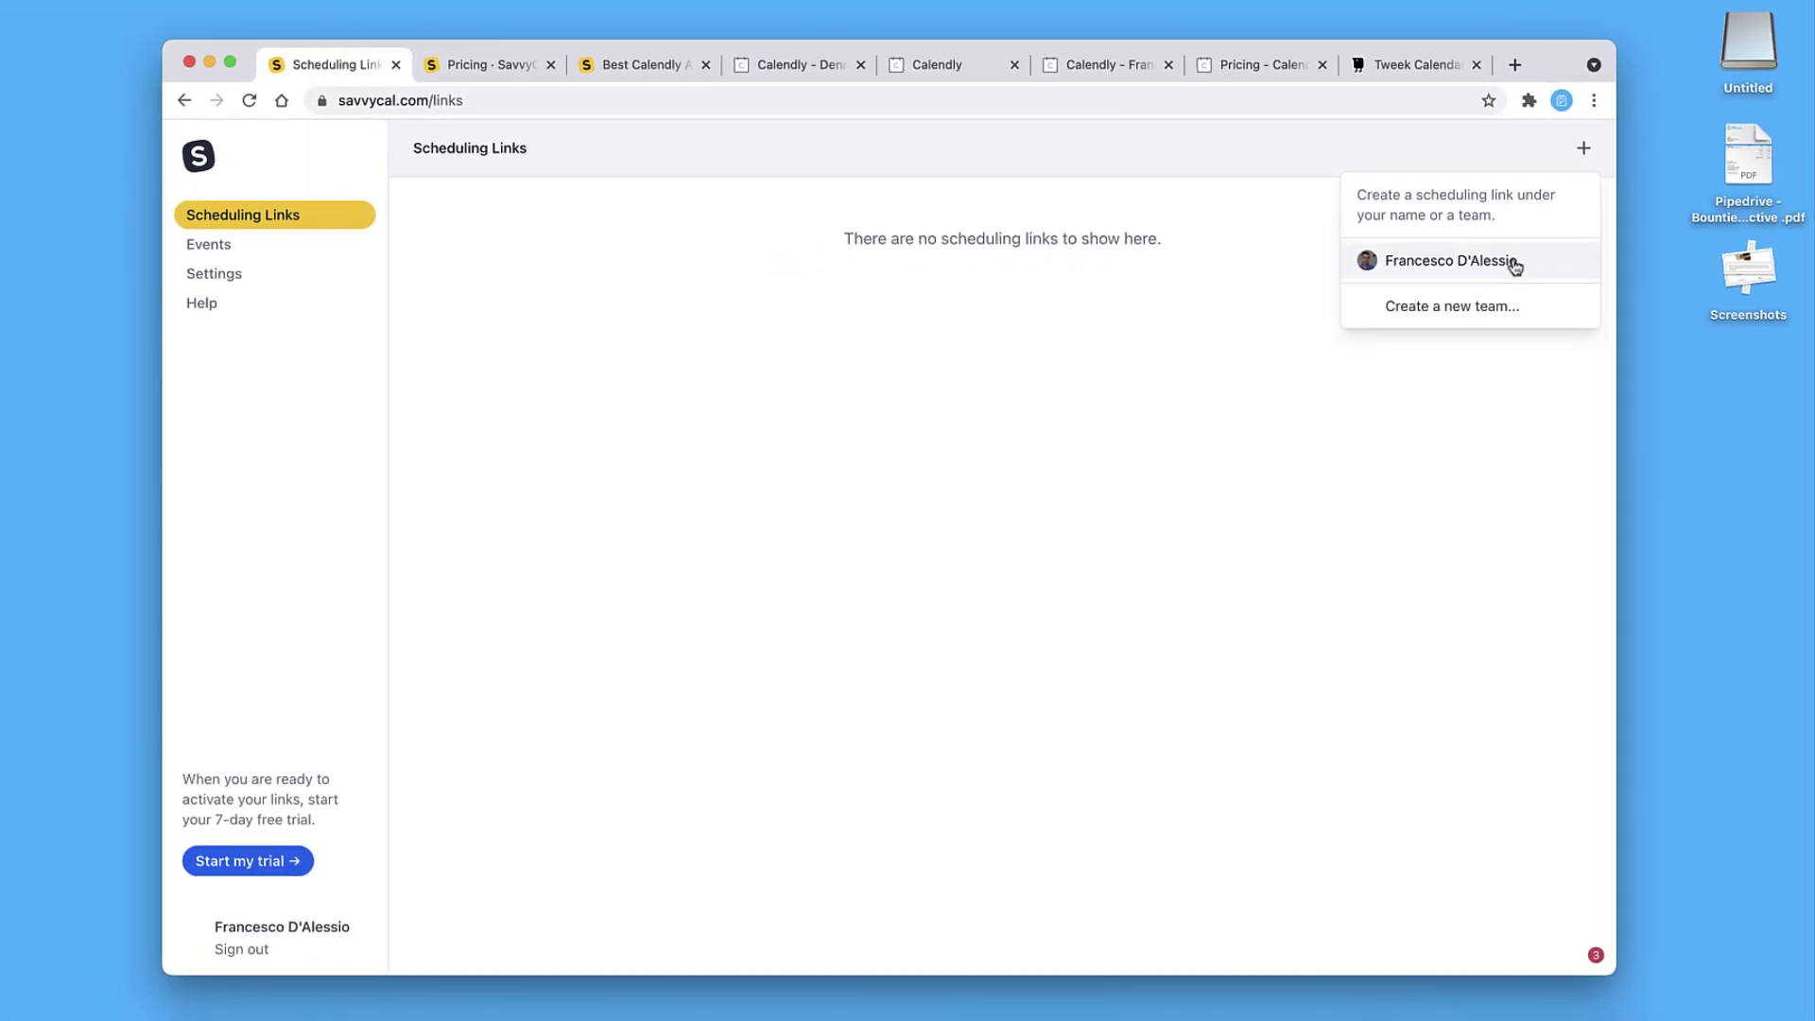
{"action": "left_click", "coordinate": [1514, 264]}
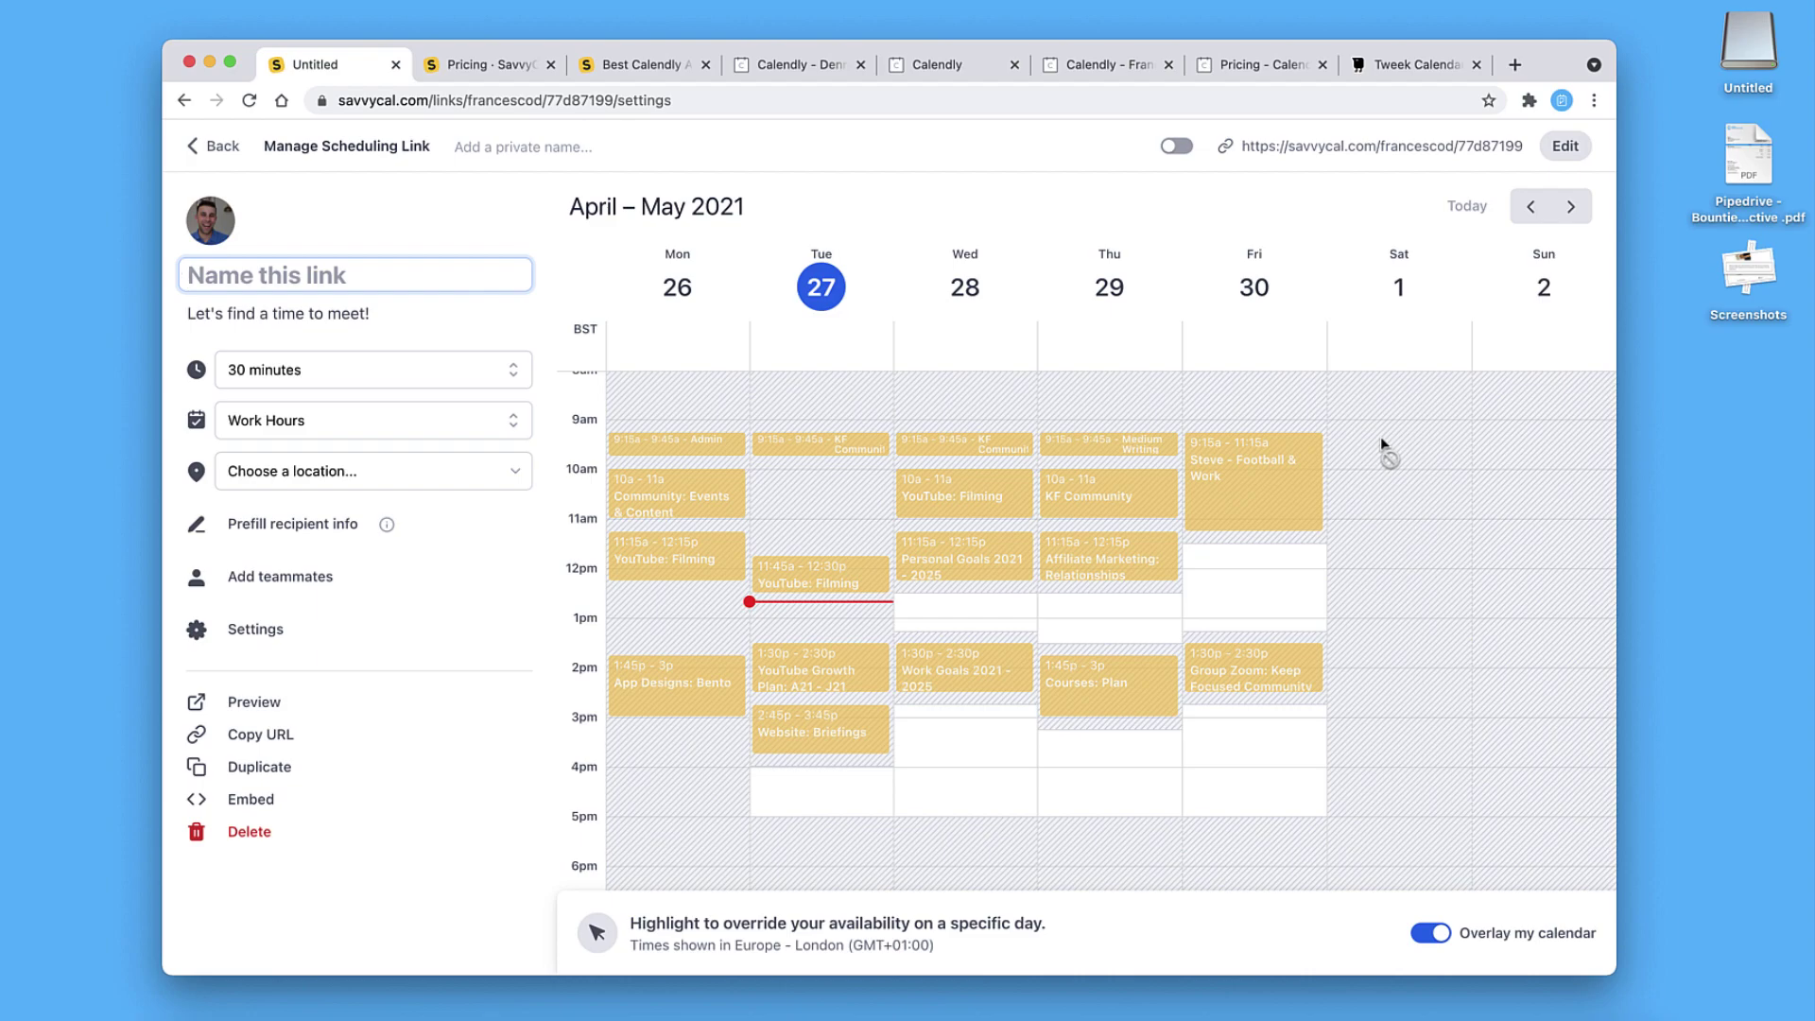
{"action": "type", "text": "Podcst"}
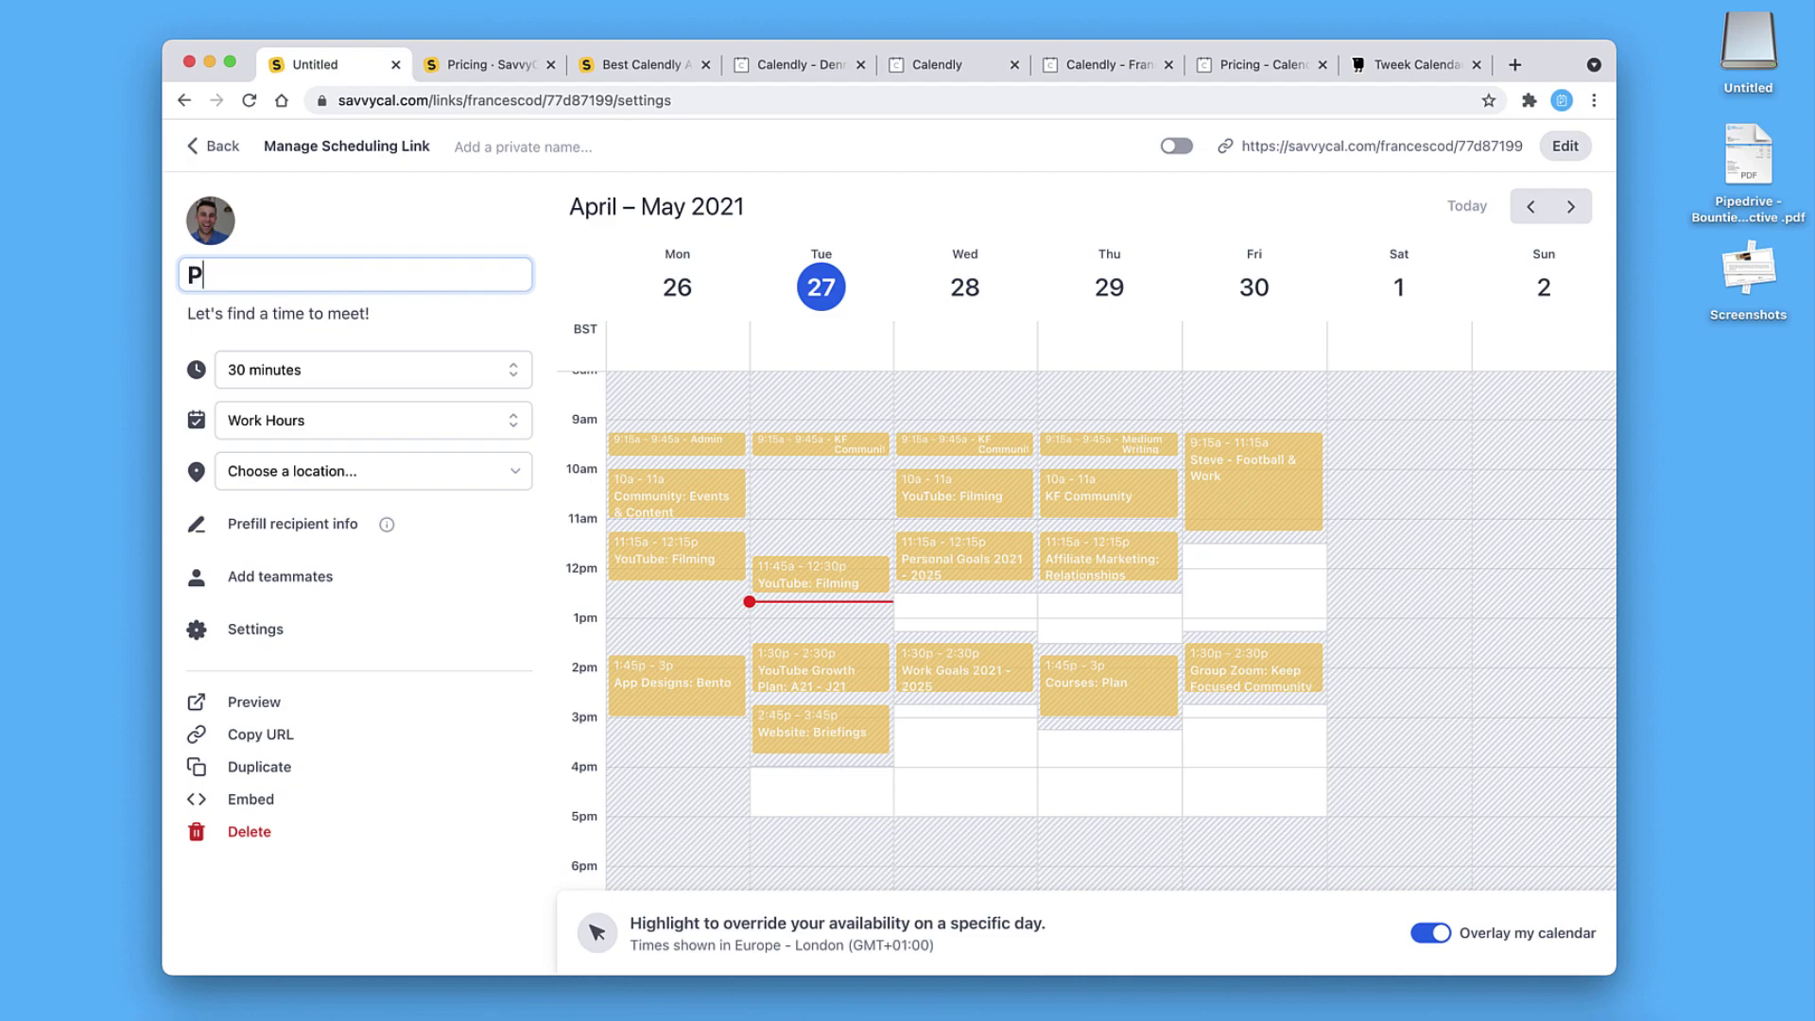
{"action": "key", "text": "BackSpace"}
{"action": "key", "text": "BackSpace"}
{"action": "key", "text": "BackSpace"}
{"action": "type", "text": "ast Meeting"}
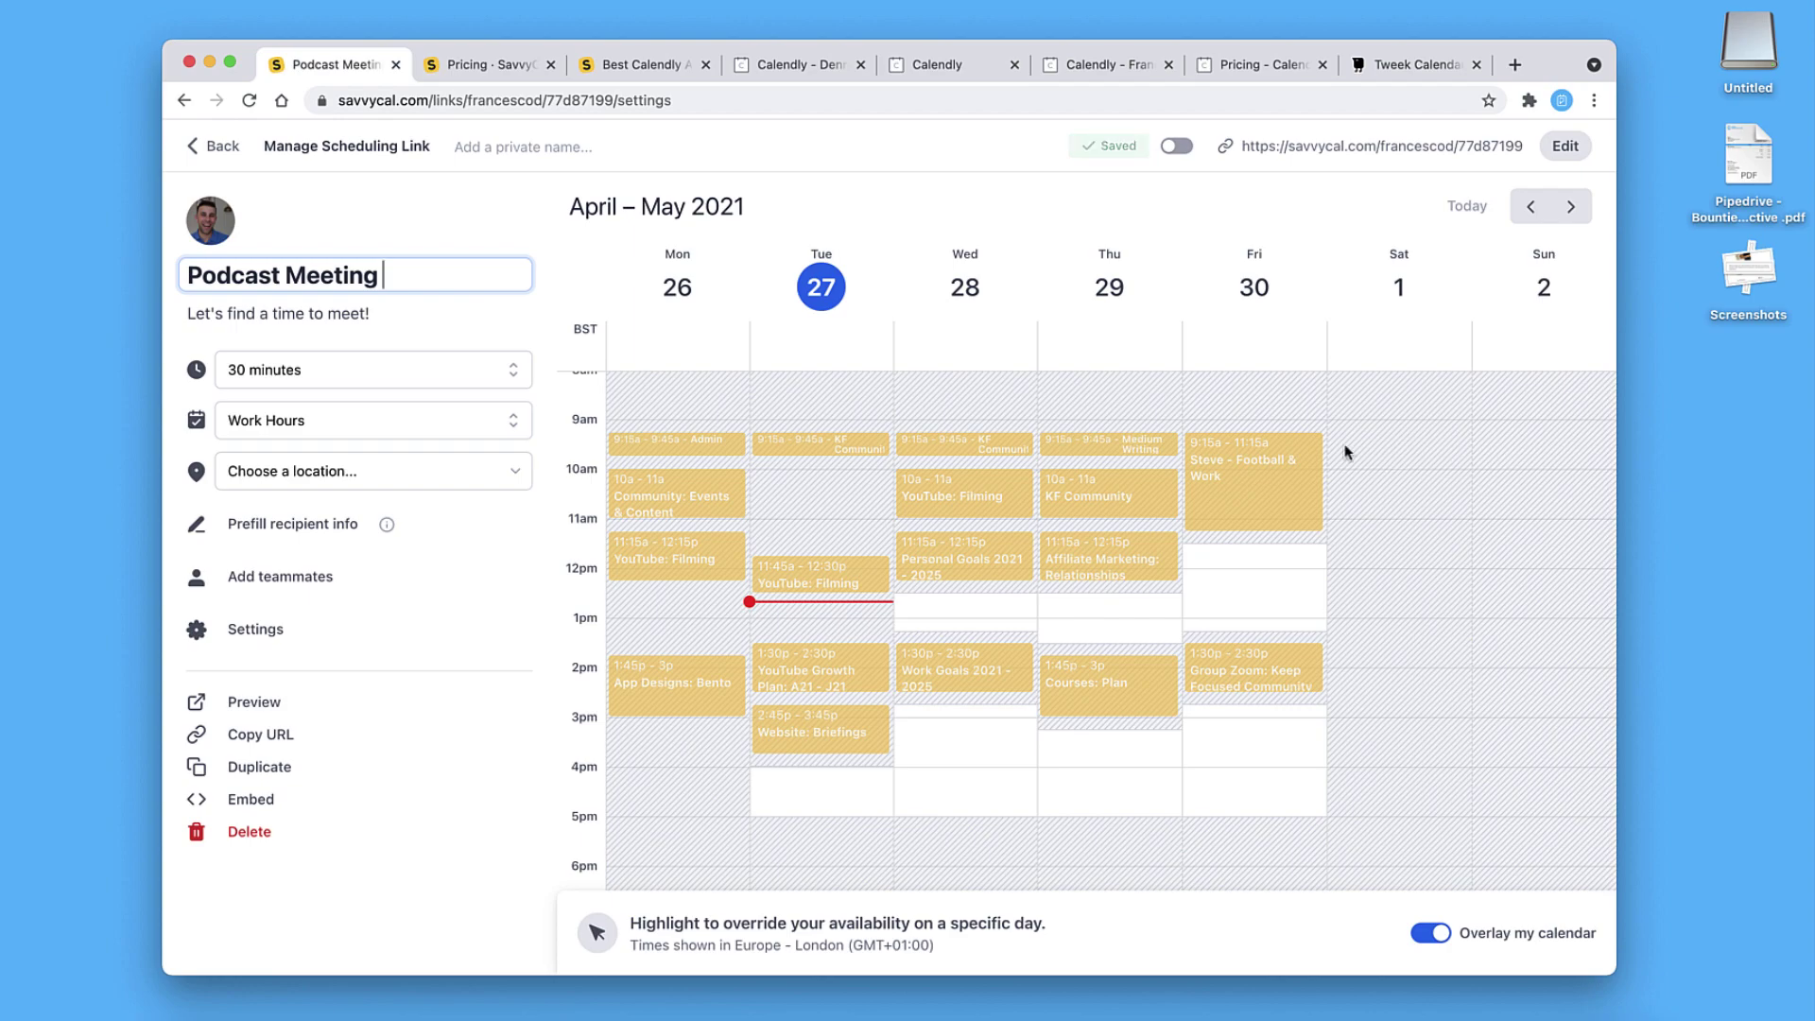
{"action": "left_click", "coordinate": [544, 148]}
Save the private name 'Podcasts', set the duration to 45 minutes, and choose custom availability
{"action": "type", "text": "Podcasts"}
{"action": "left_click", "coordinate": [691, 148]}
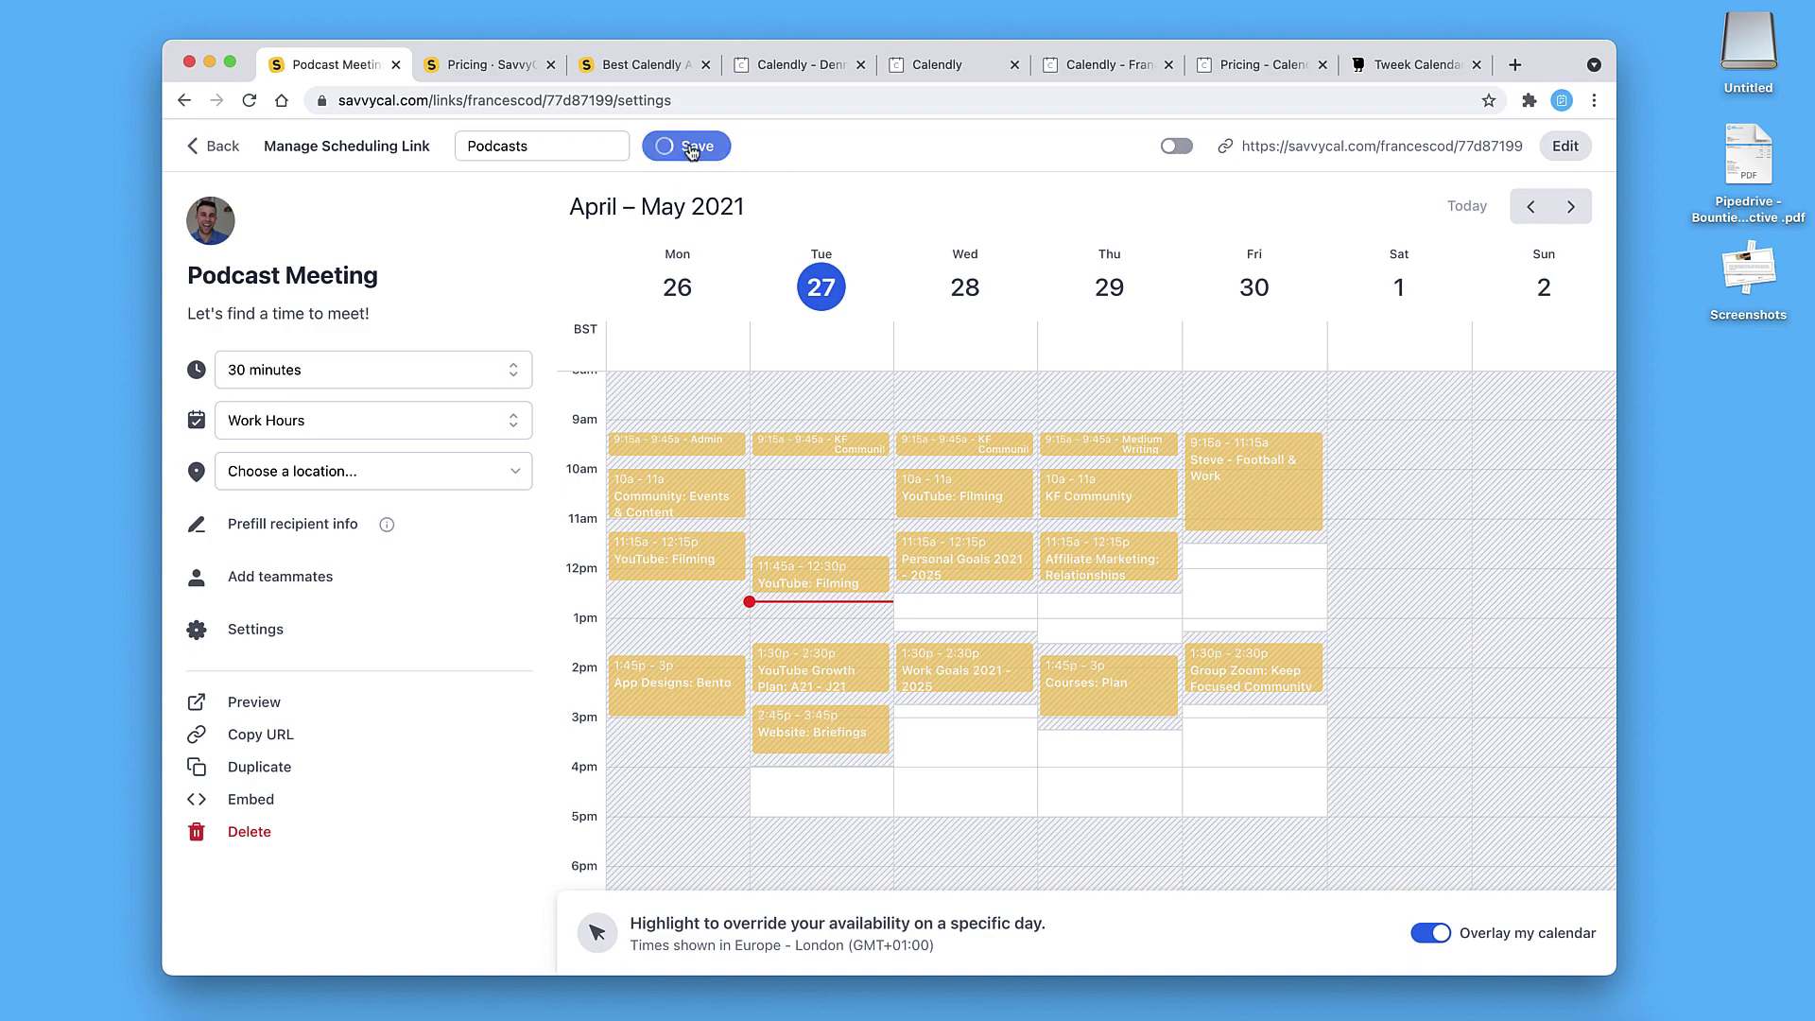
{"action": "left_click", "coordinate": [358, 371]}
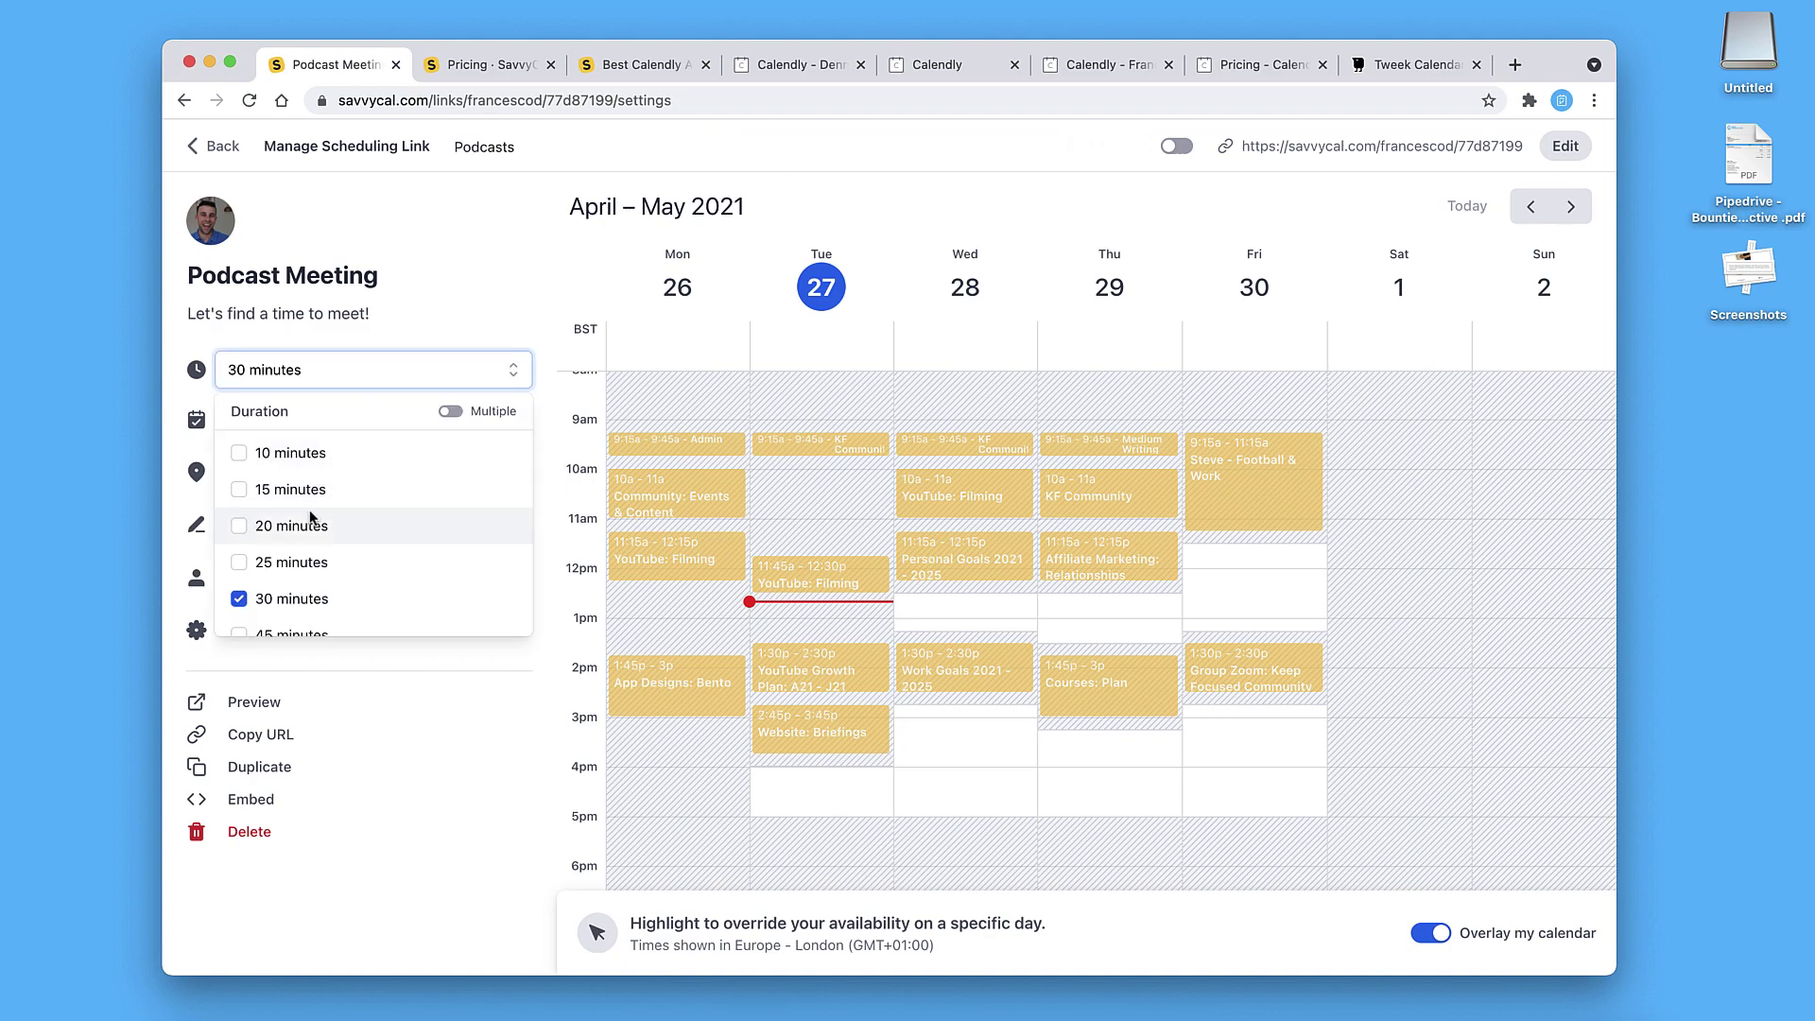
{"action": "scroll", "coordinate": [269, 563], "scroll_direction": "down", "scroll_amount": 2}
{"action": "left_click", "coordinate": [266, 577]}
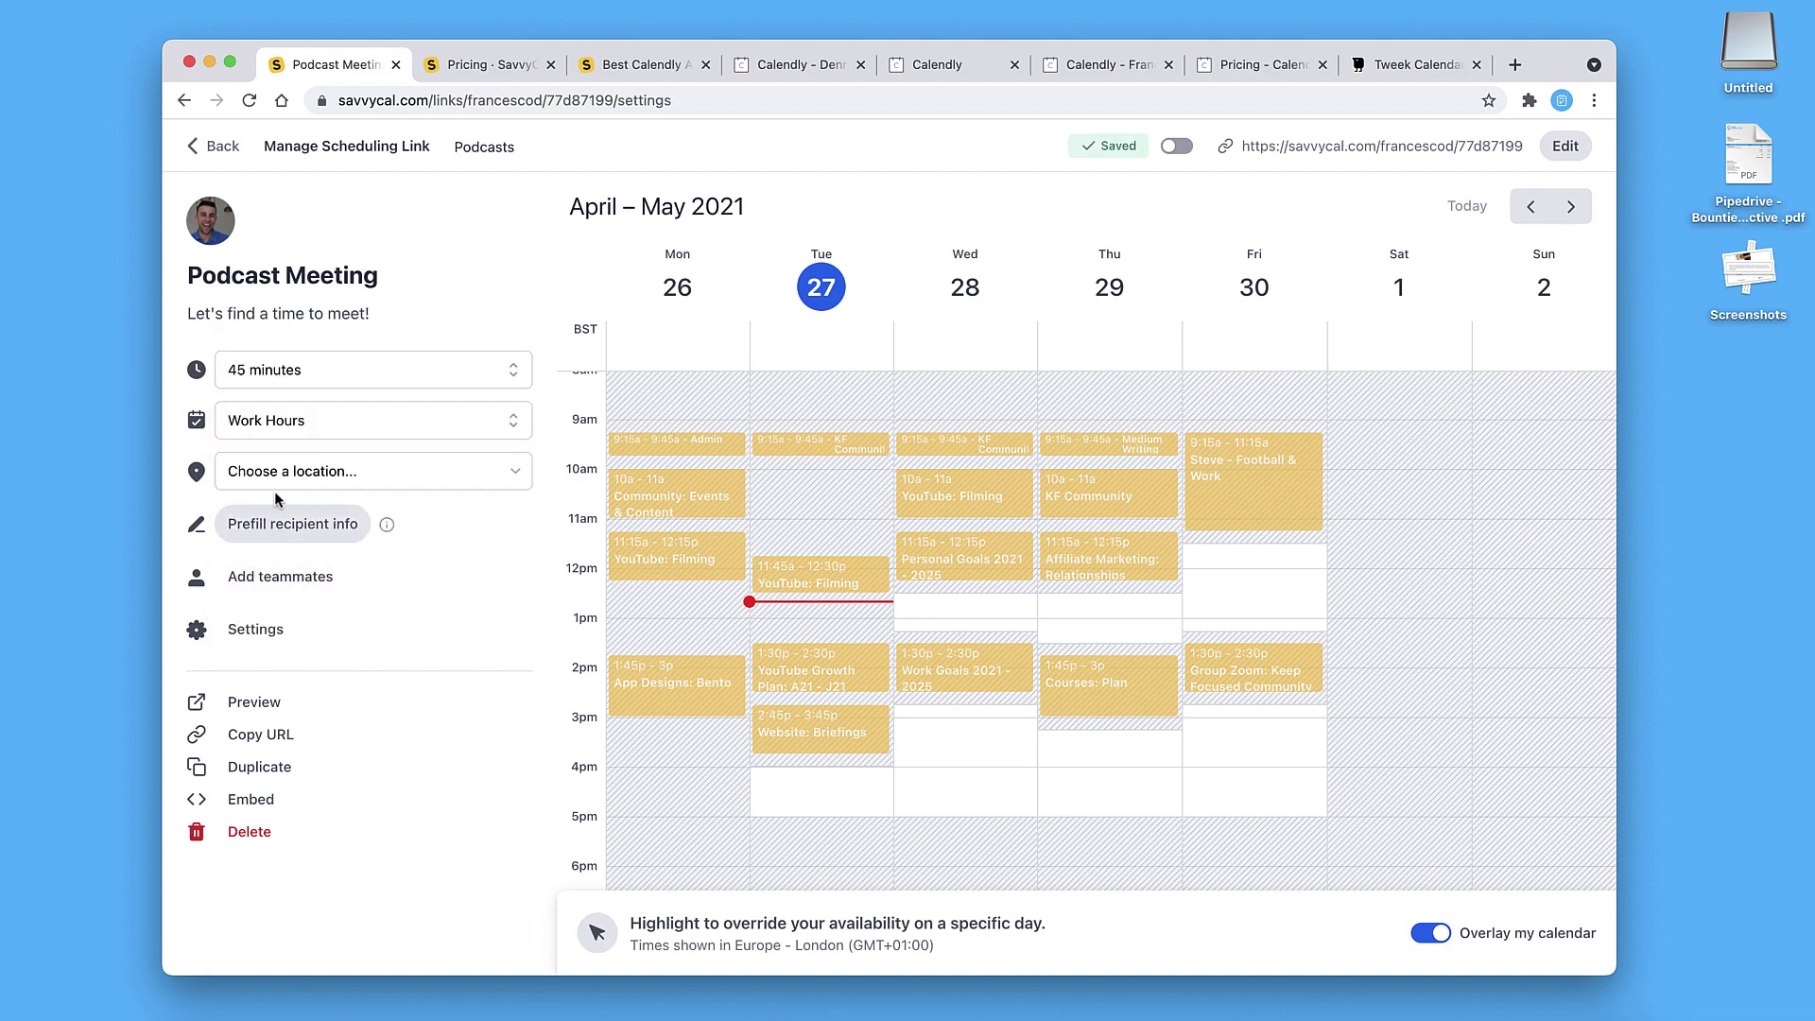
{"action": "left_click", "coordinate": [316, 421]}
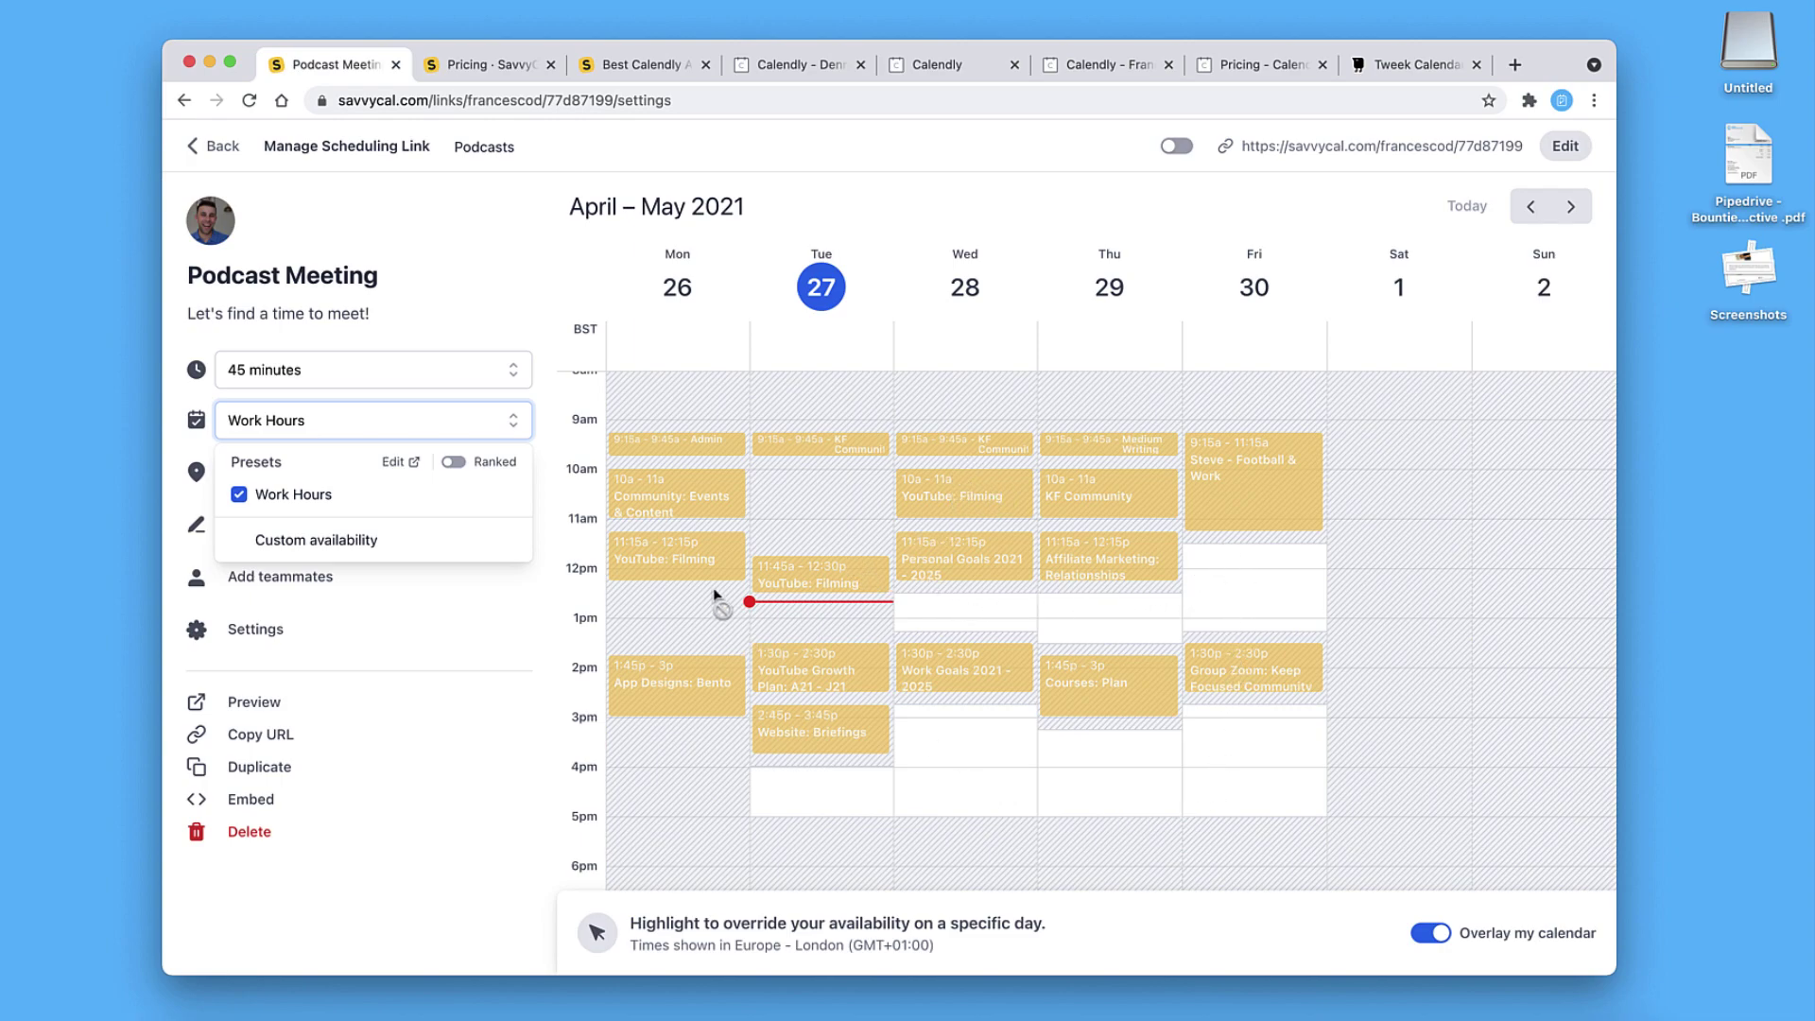
{"action": "left_click", "coordinate": [356, 531]}
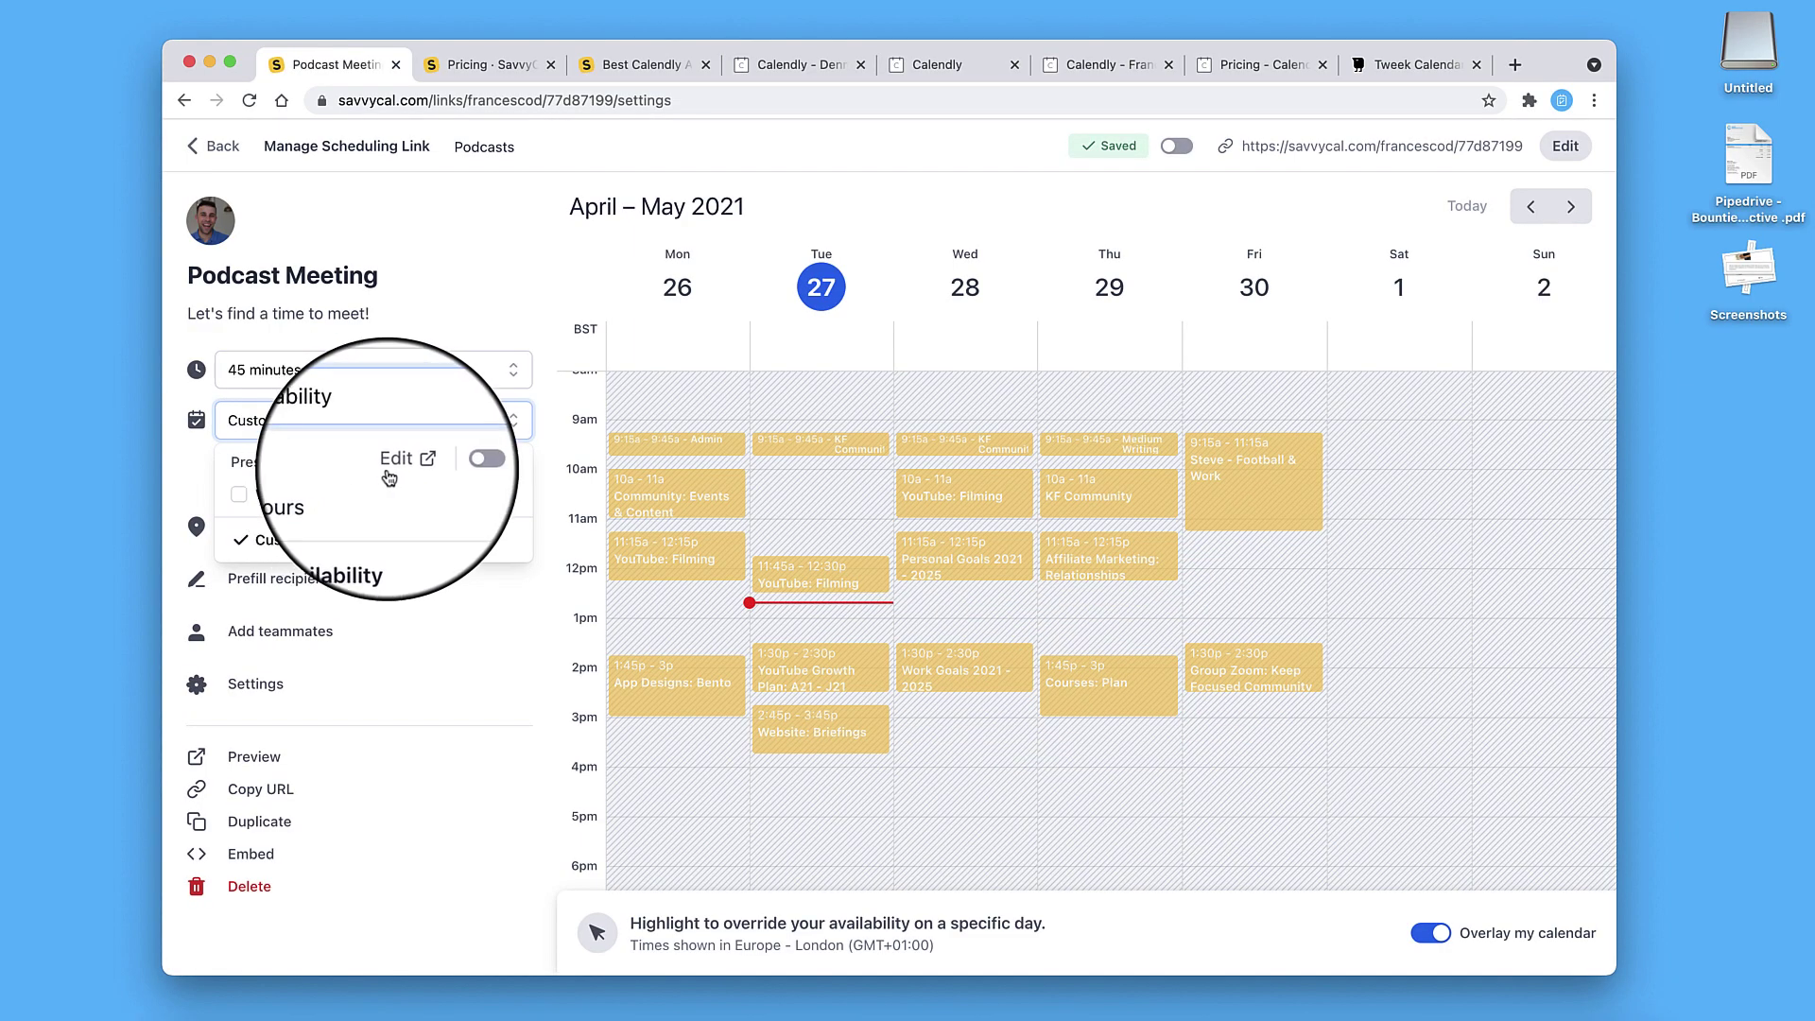
Add a new availability preset named 'Recording Day'
{"action": "left_click", "coordinate": [395, 465]}
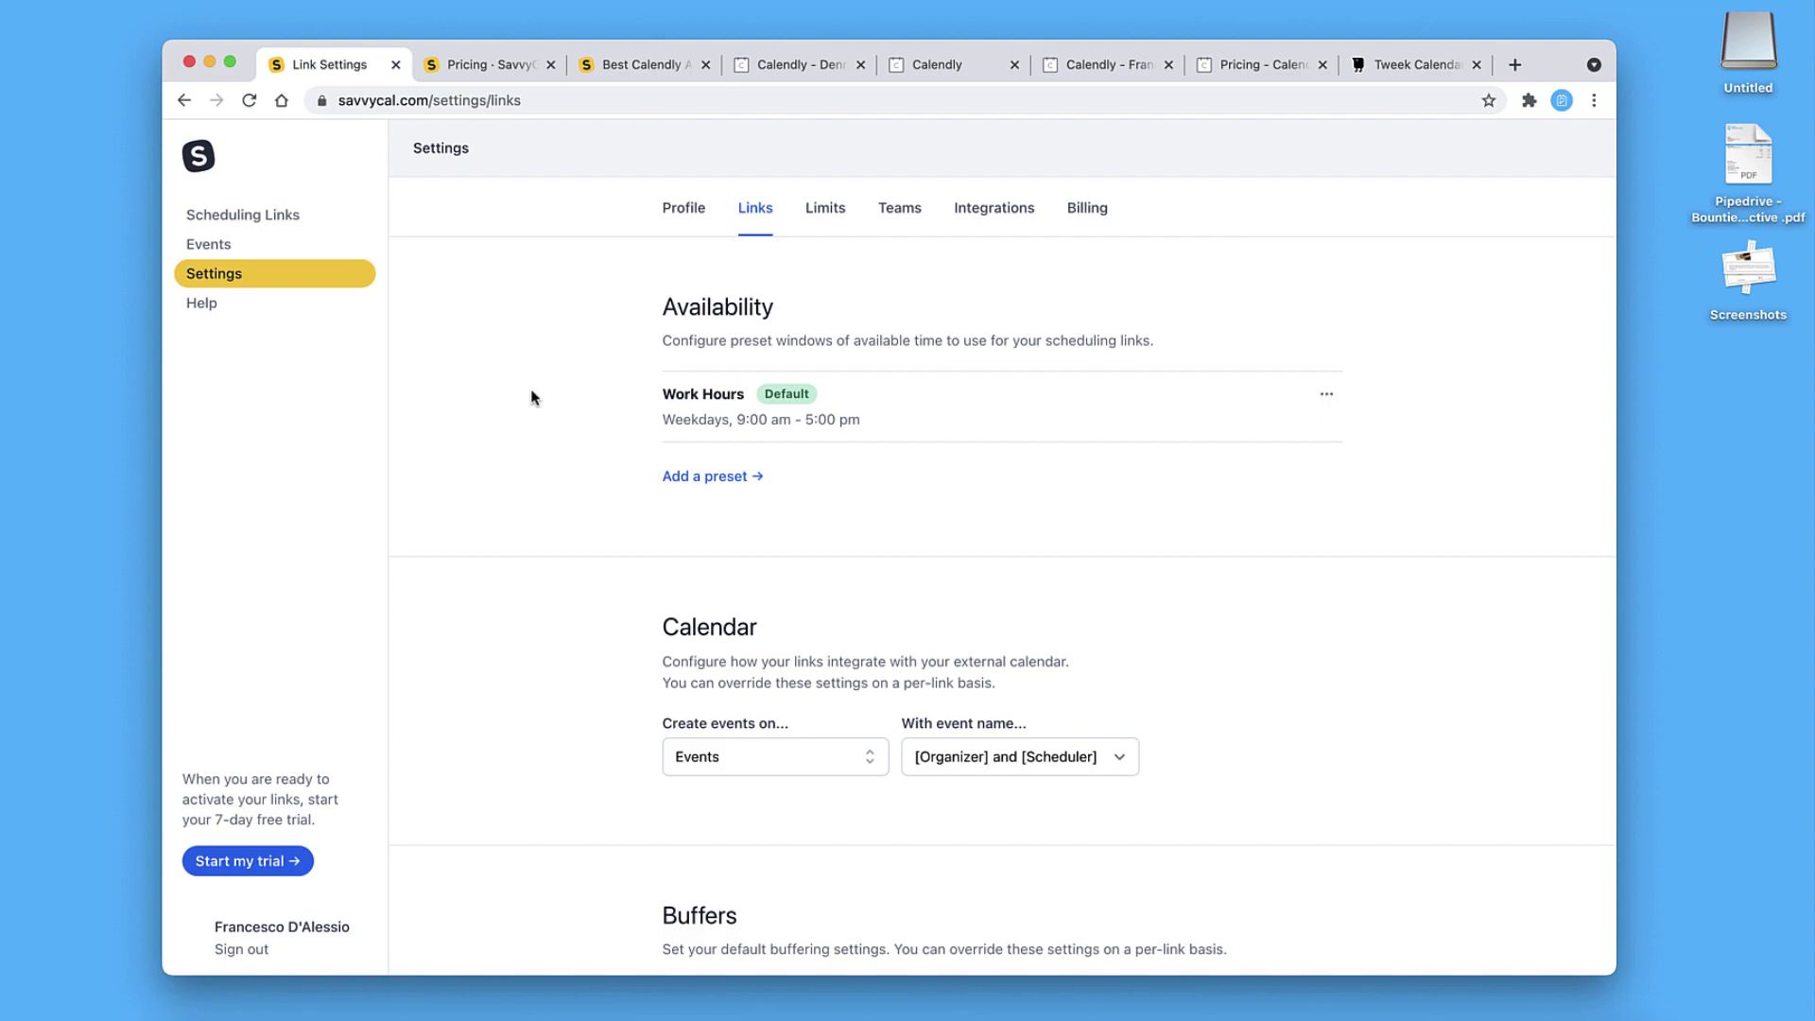
{"action": "left_click", "coordinate": [711, 477]}
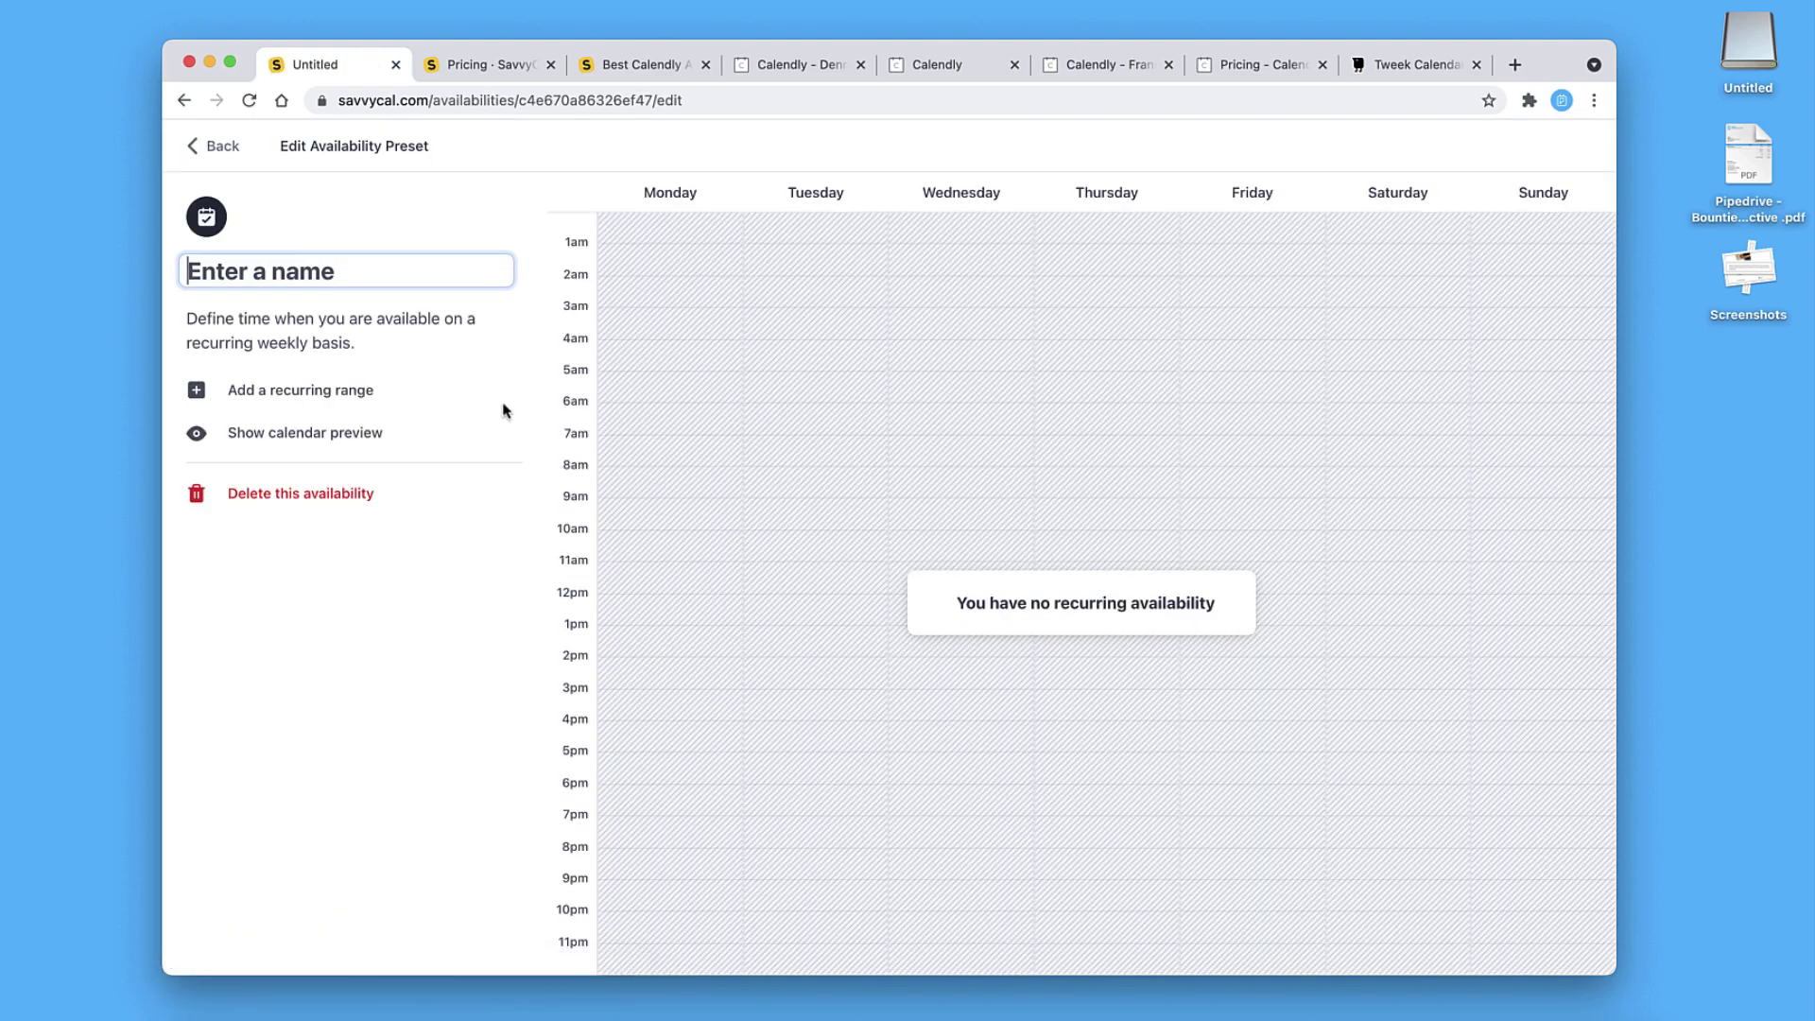
{"action": "type", "text": "Recording Day"}
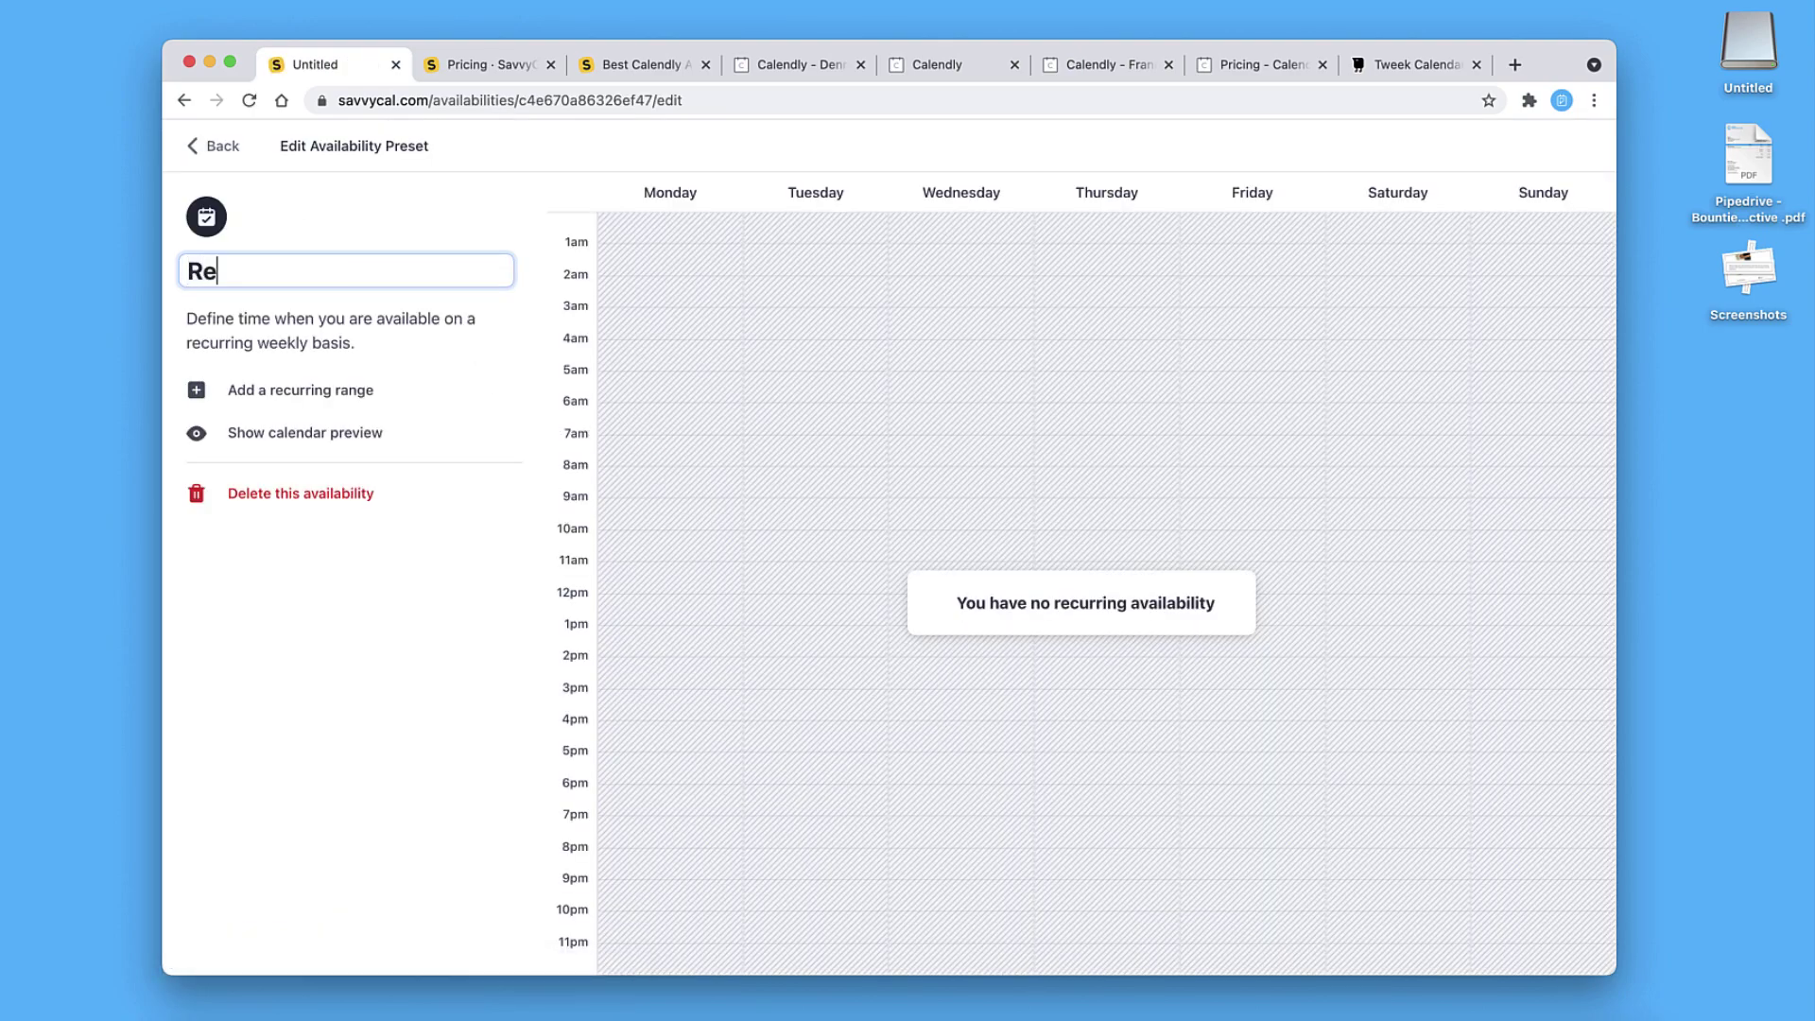
Give it a recurring range on Monday, Wednesday and Friday starting at 12:45 pm
{"action": "left_click", "coordinate": [346, 407]}
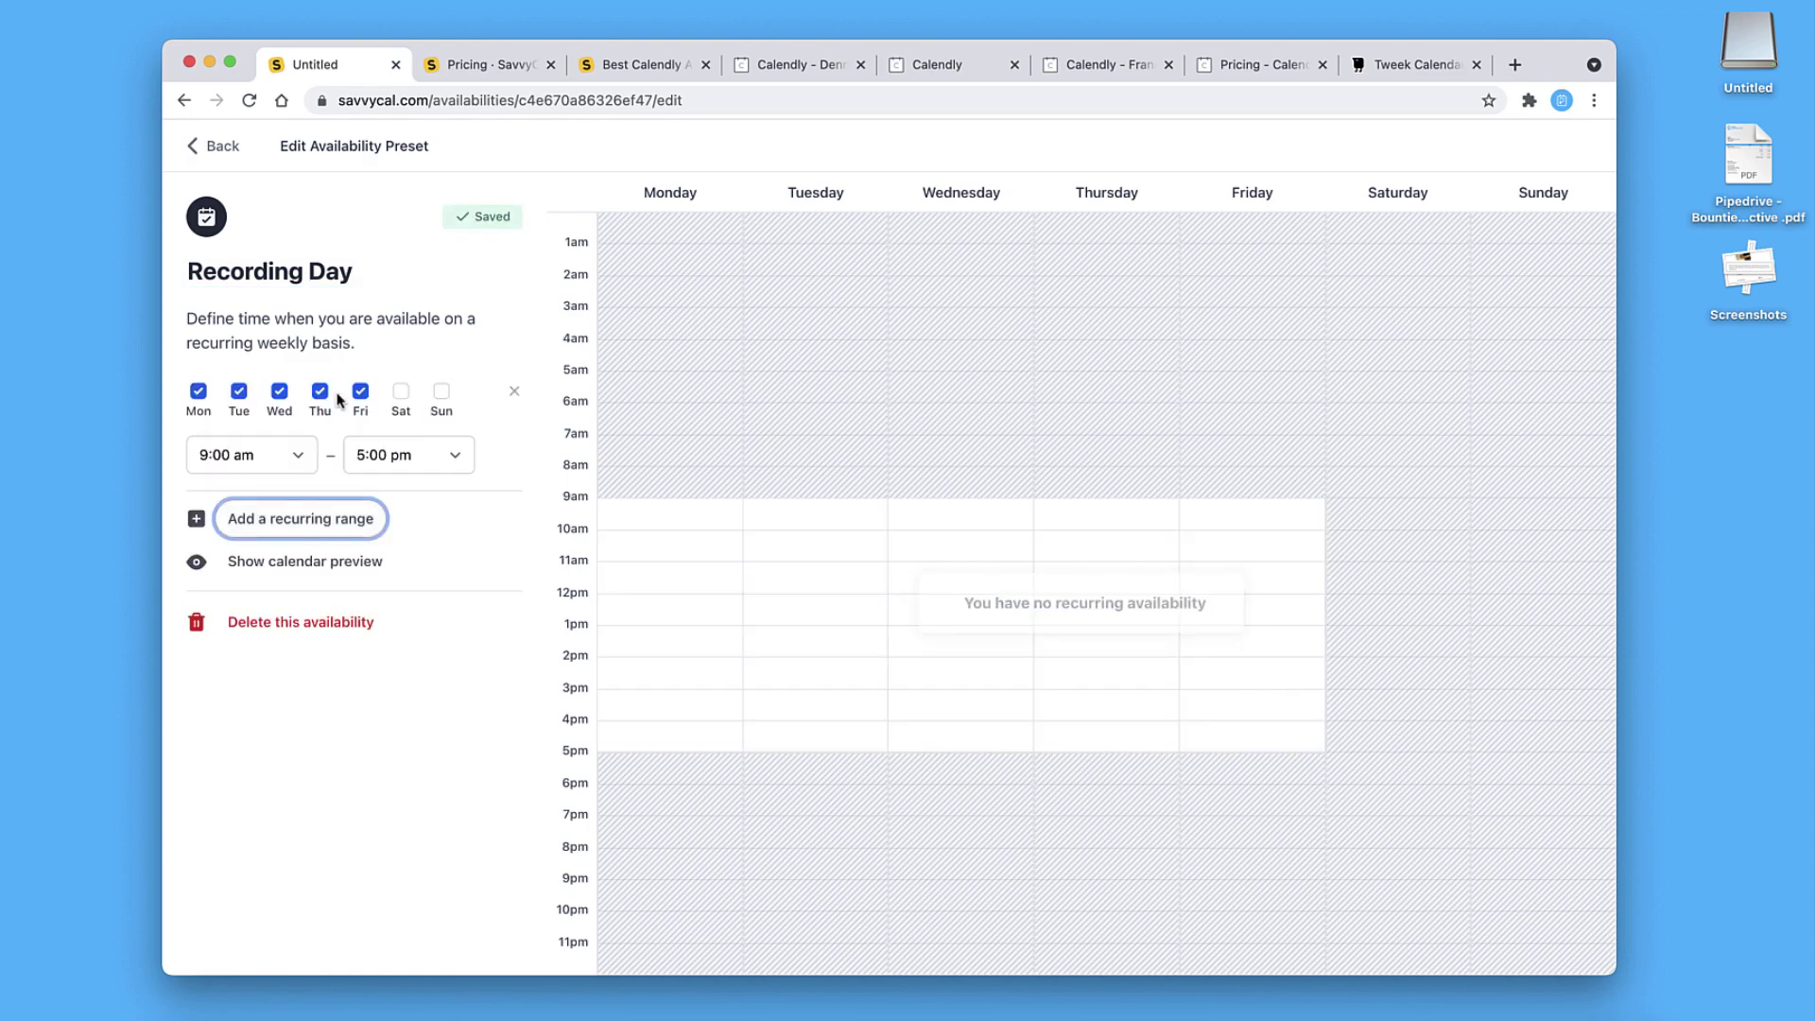
{"action": "left_click", "coordinate": [239, 394]}
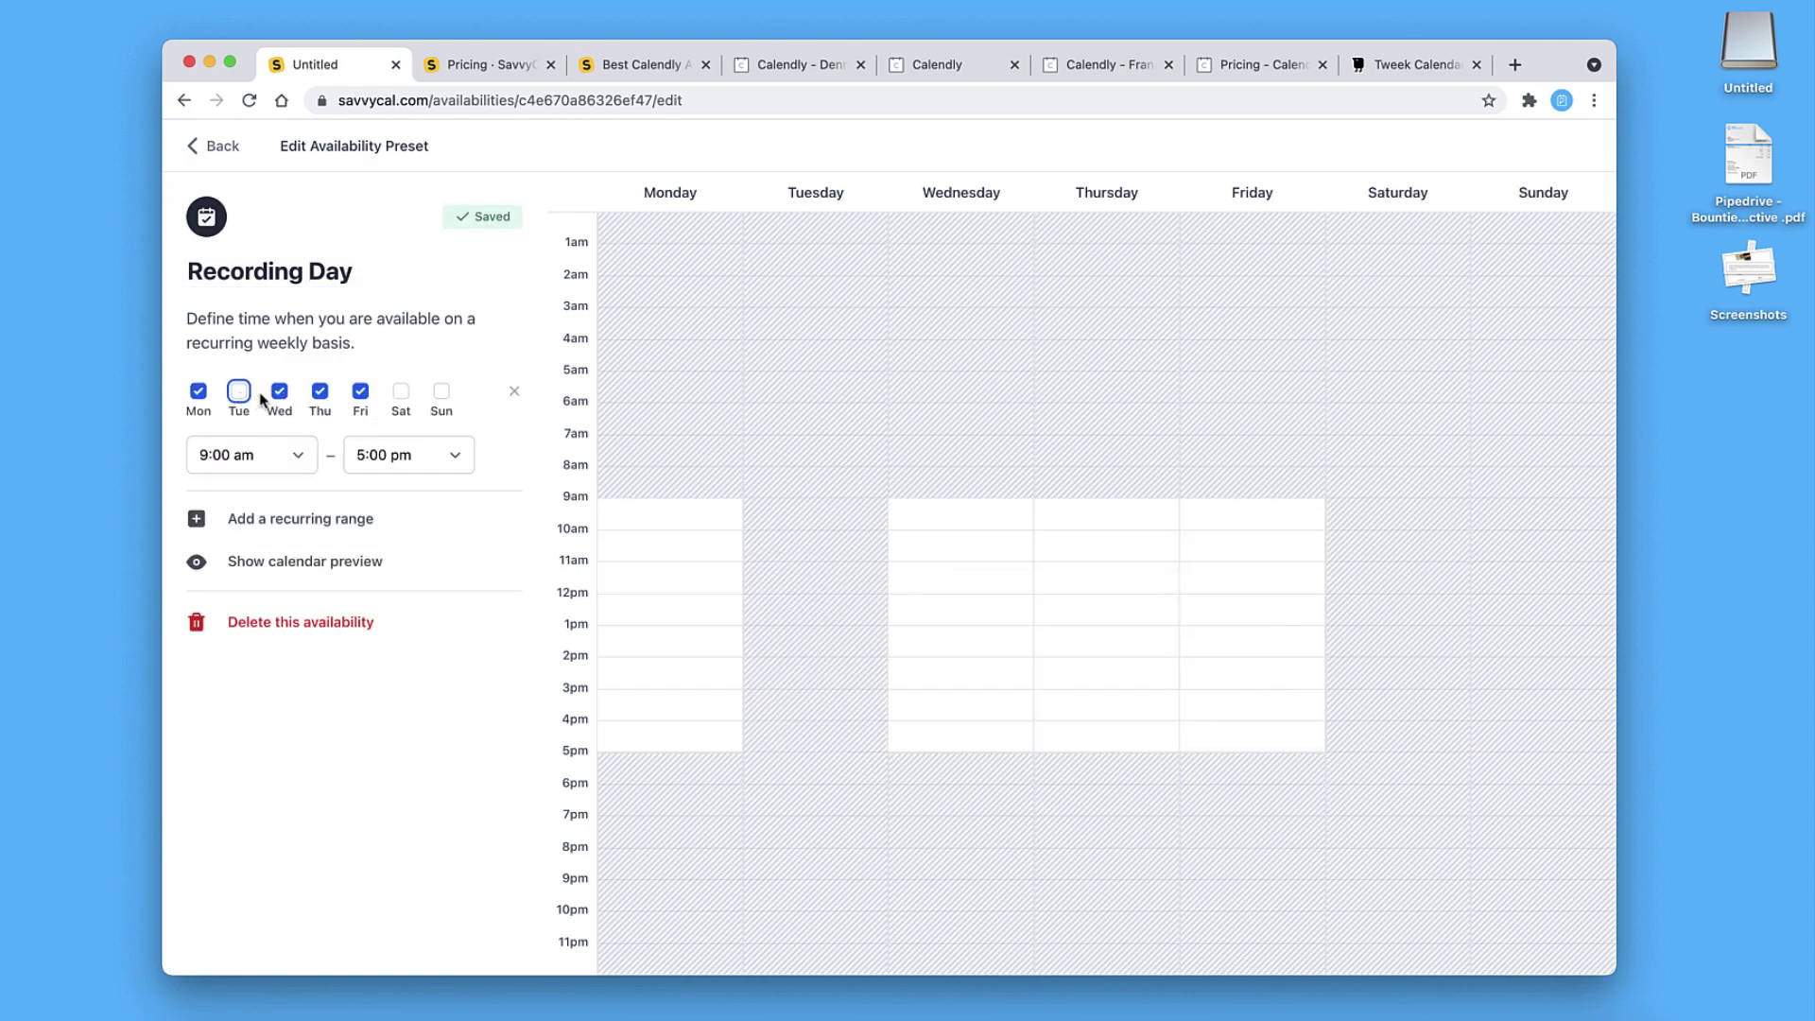
{"action": "left_click", "coordinate": [320, 391]}
{"action": "left_click", "coordinate": [298, 462]}
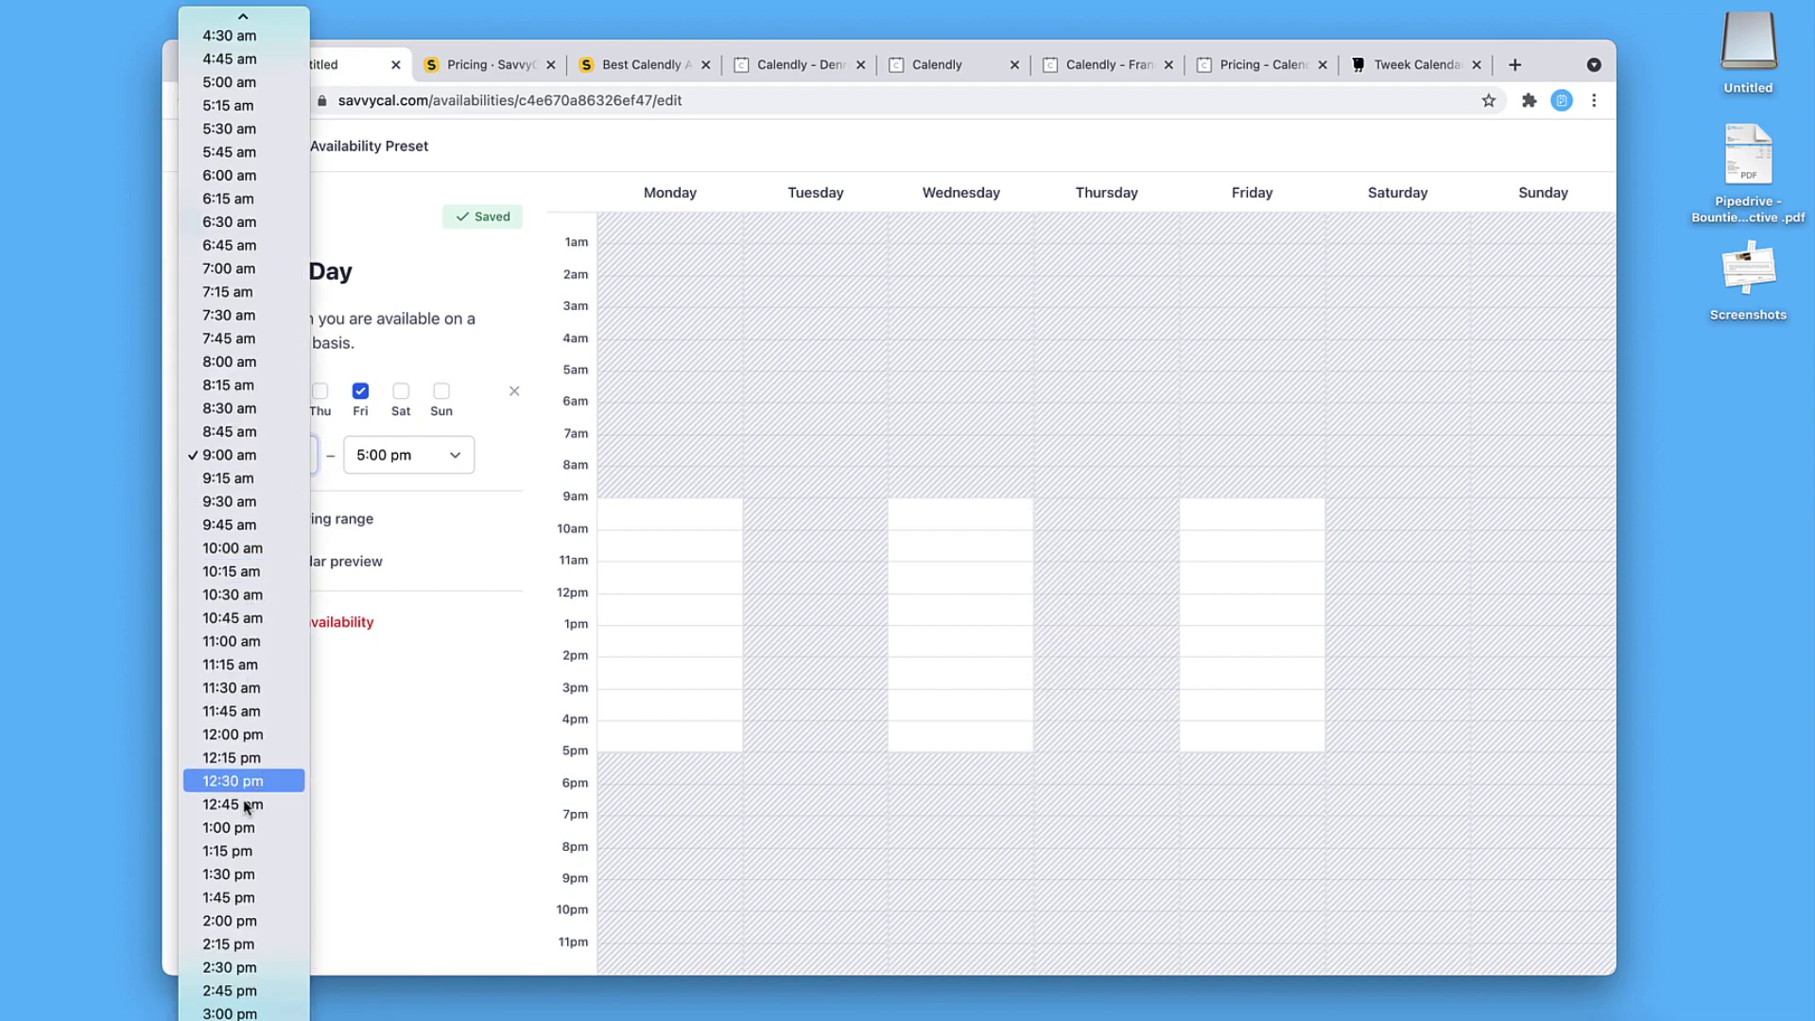
{"action": "left_click", "coordinate": [299, 805]}
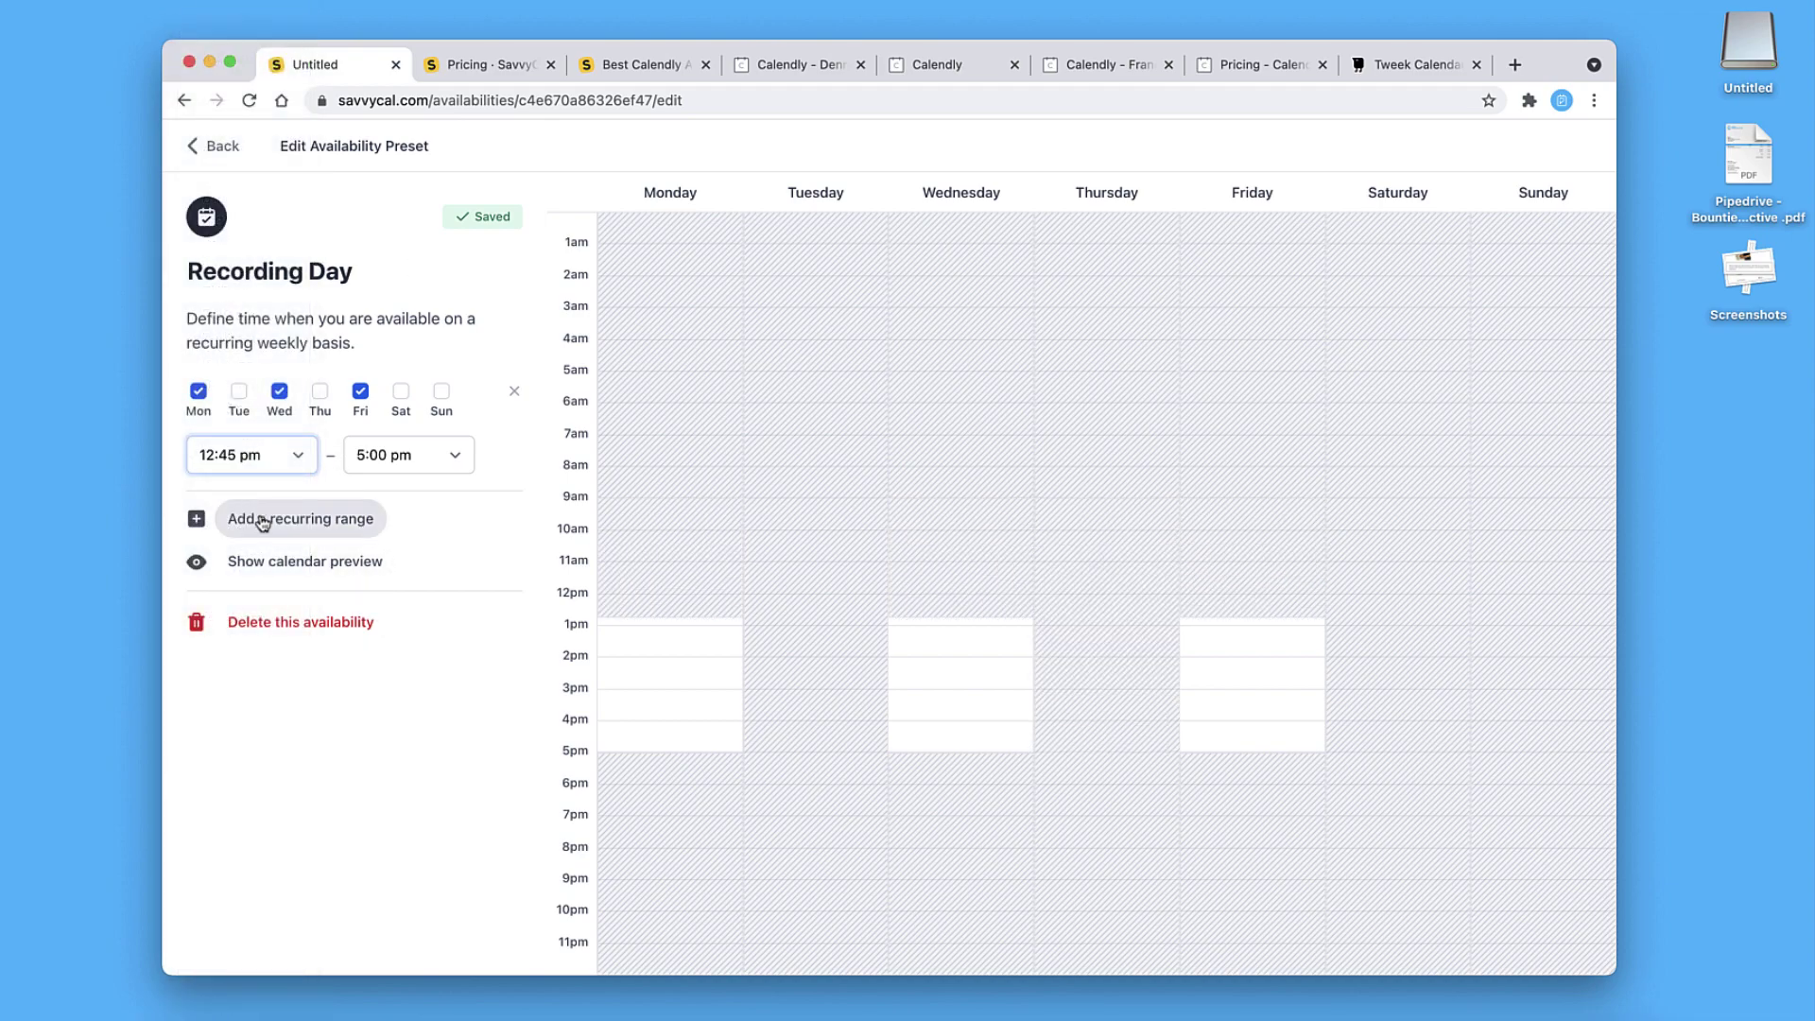
Reopen the Podcasts link for editing and apply the Recording Day availability
{"action": "left_click", "coordinate": [216, 149]}
{"action": "left_click", "coordinate": [245, 221]}
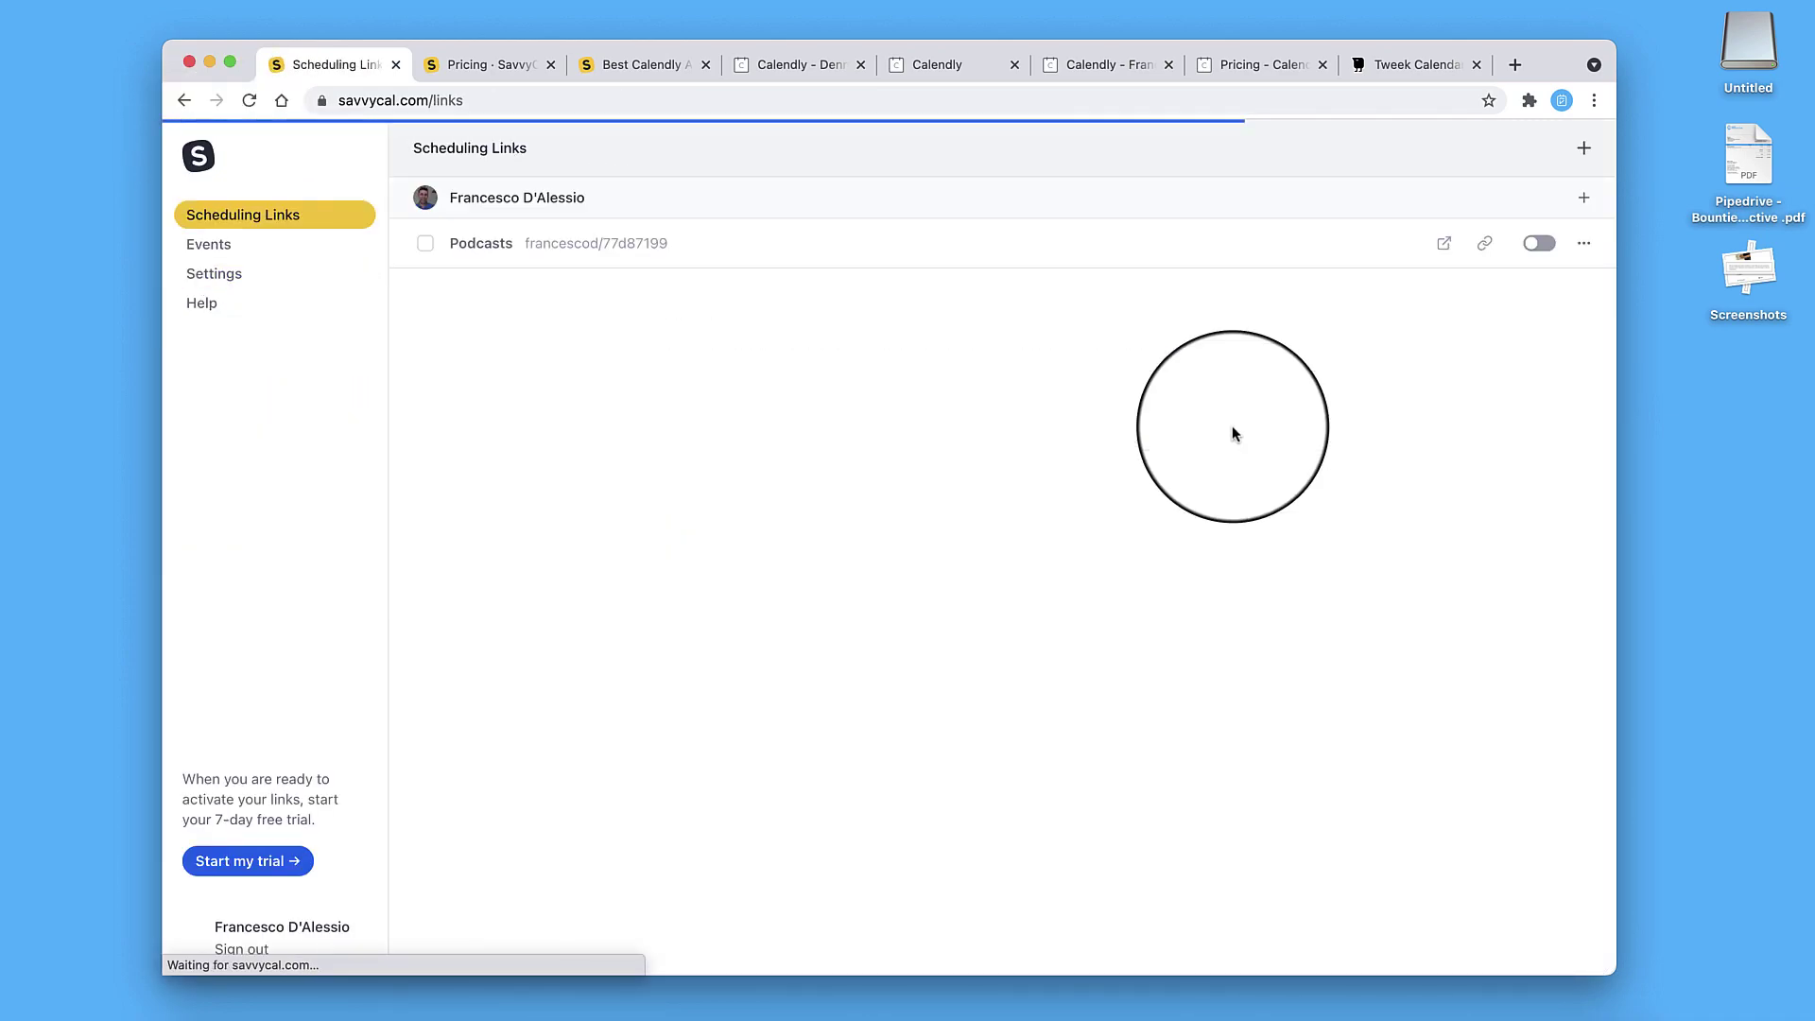
{"action": "left_click", "coordinate": [1584, 243]}
{"action": "left_click", "coordinate": [1528, 291]}
{"action": "left_click", "coordinate": [385, 418]}
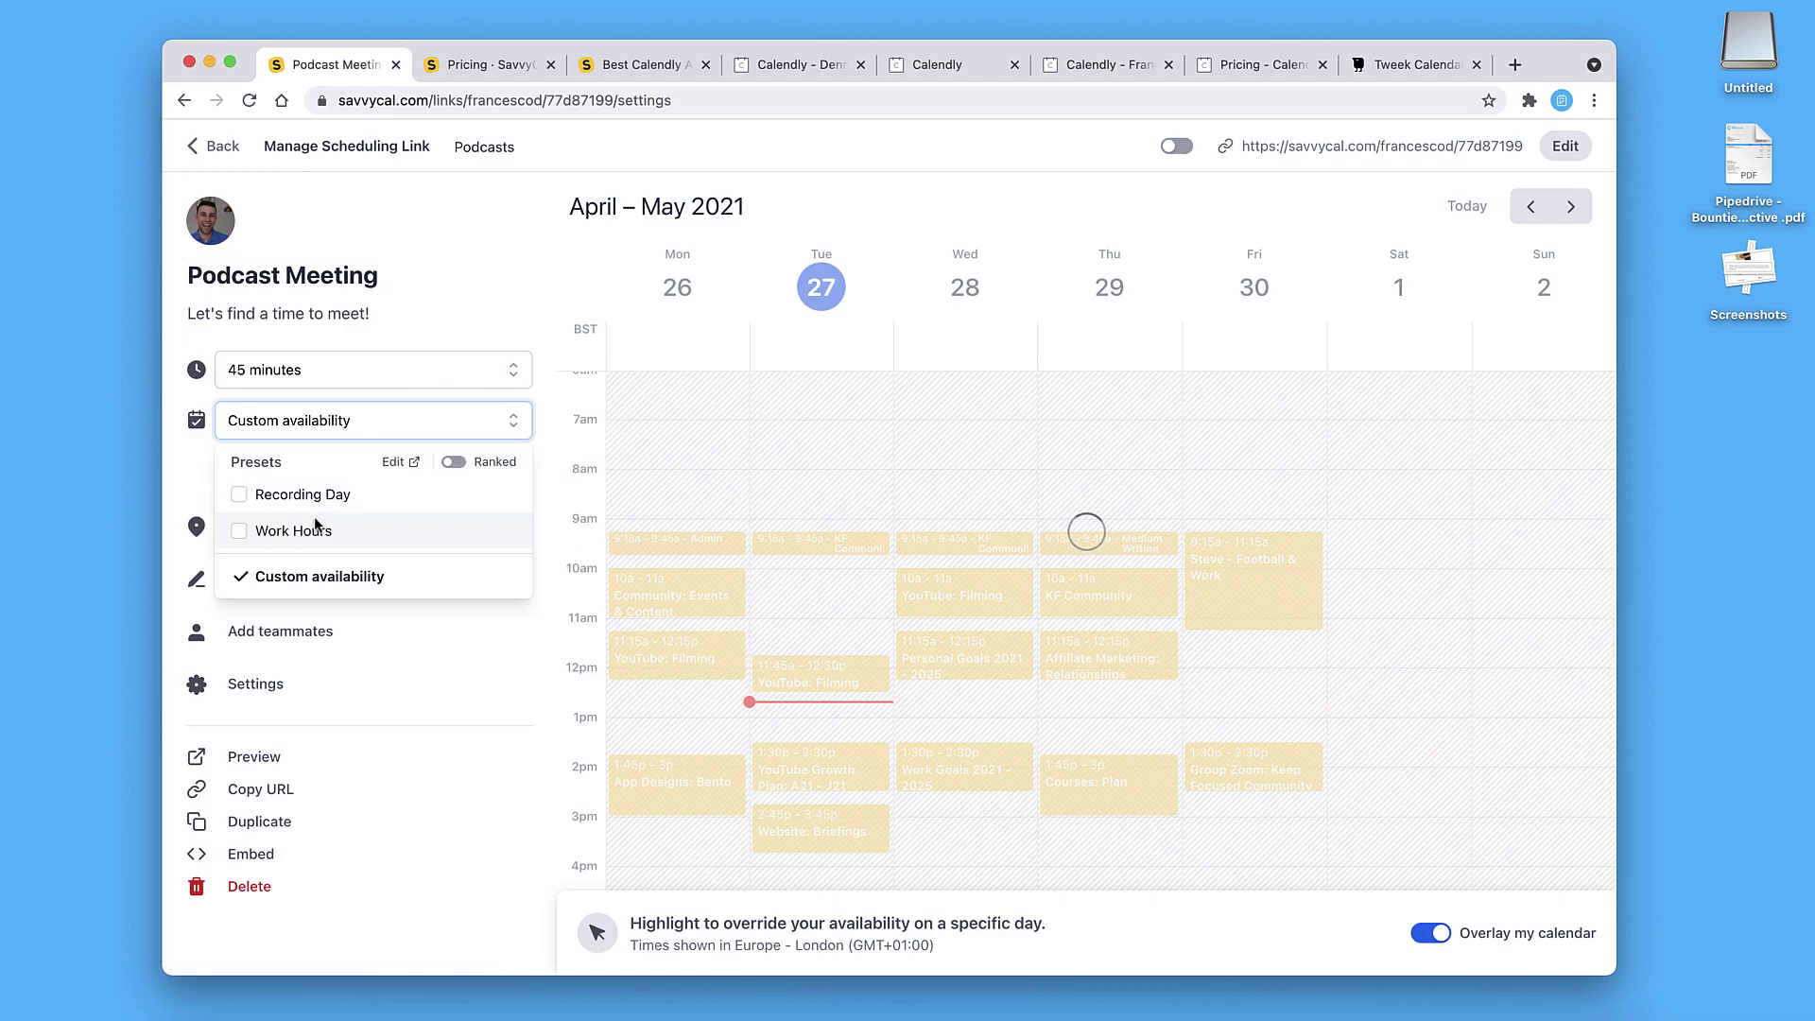
{"action": "left_click", "coordinate": [349, 495]}
Set the link's meeting location to Zoom
{"action": "scroll", "coordinate": [802, 615], "scroll_direction": "down", "scroll_amount": 5}
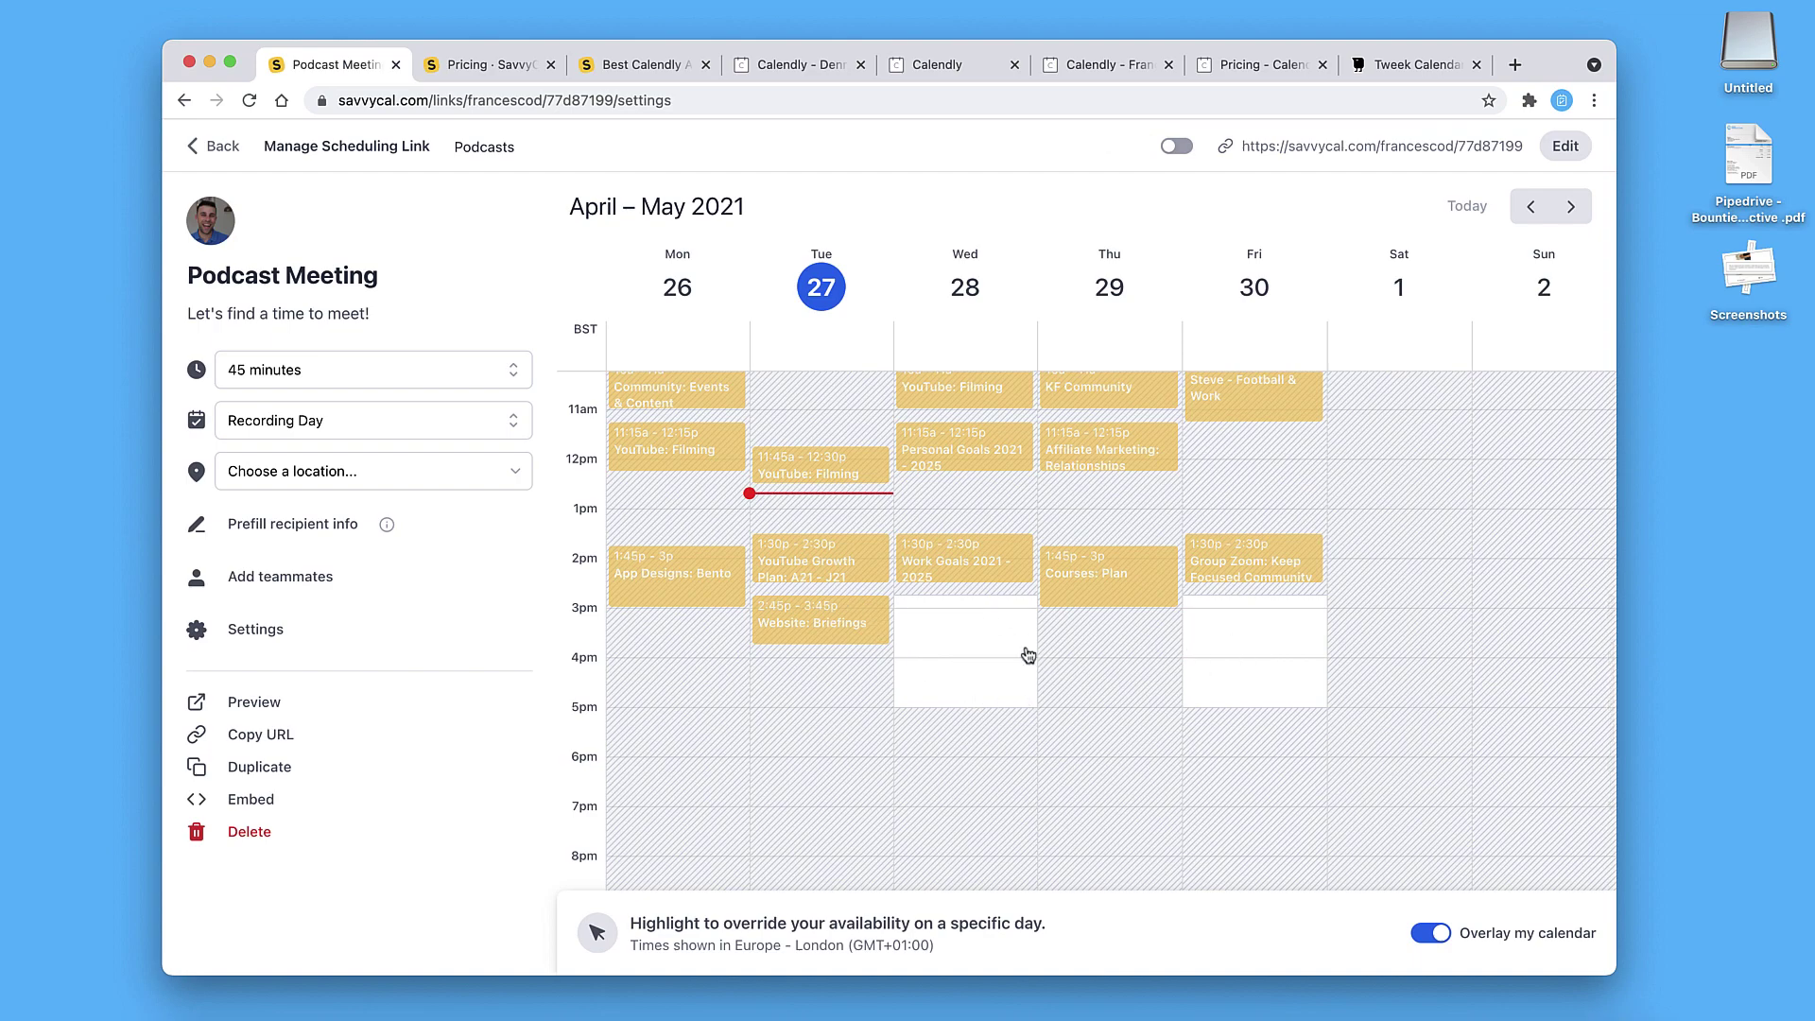
{"action": "scroll", "coordinate": [815, 627], "scroll_direction": "up", "scroll_amount": 1}
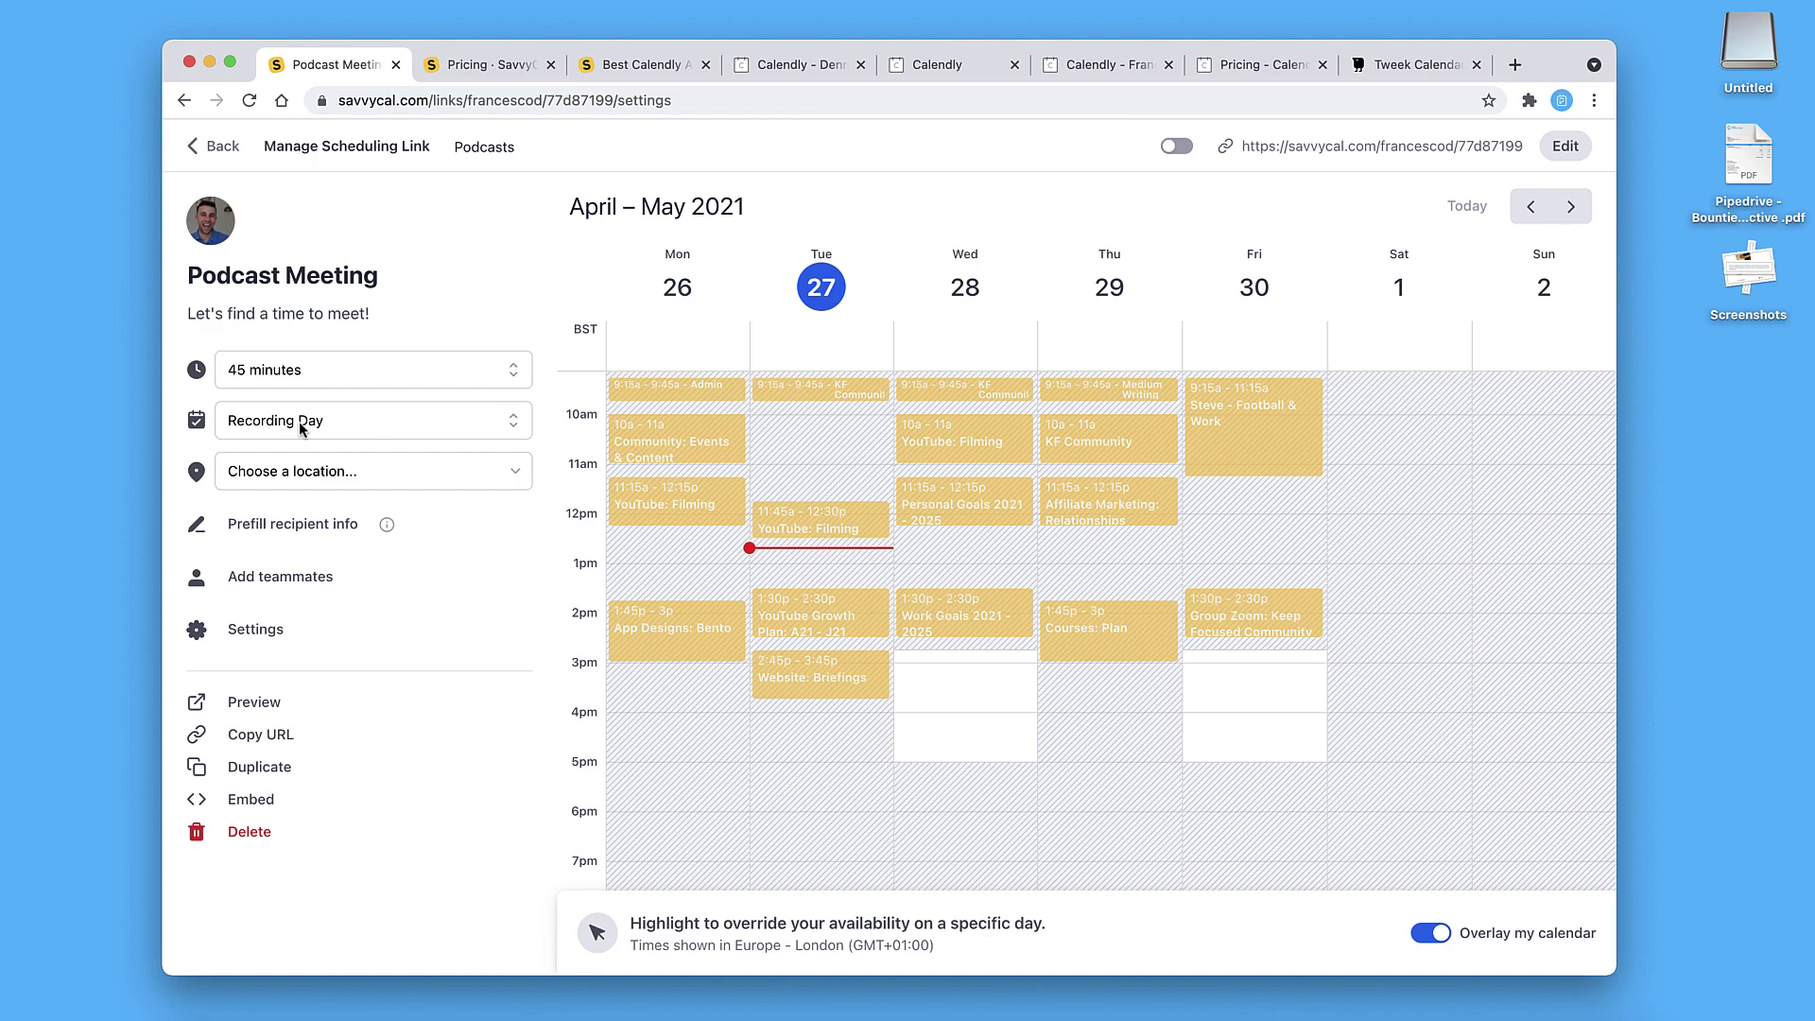
{"action": "left_click", "coordinate": [352, 470]}
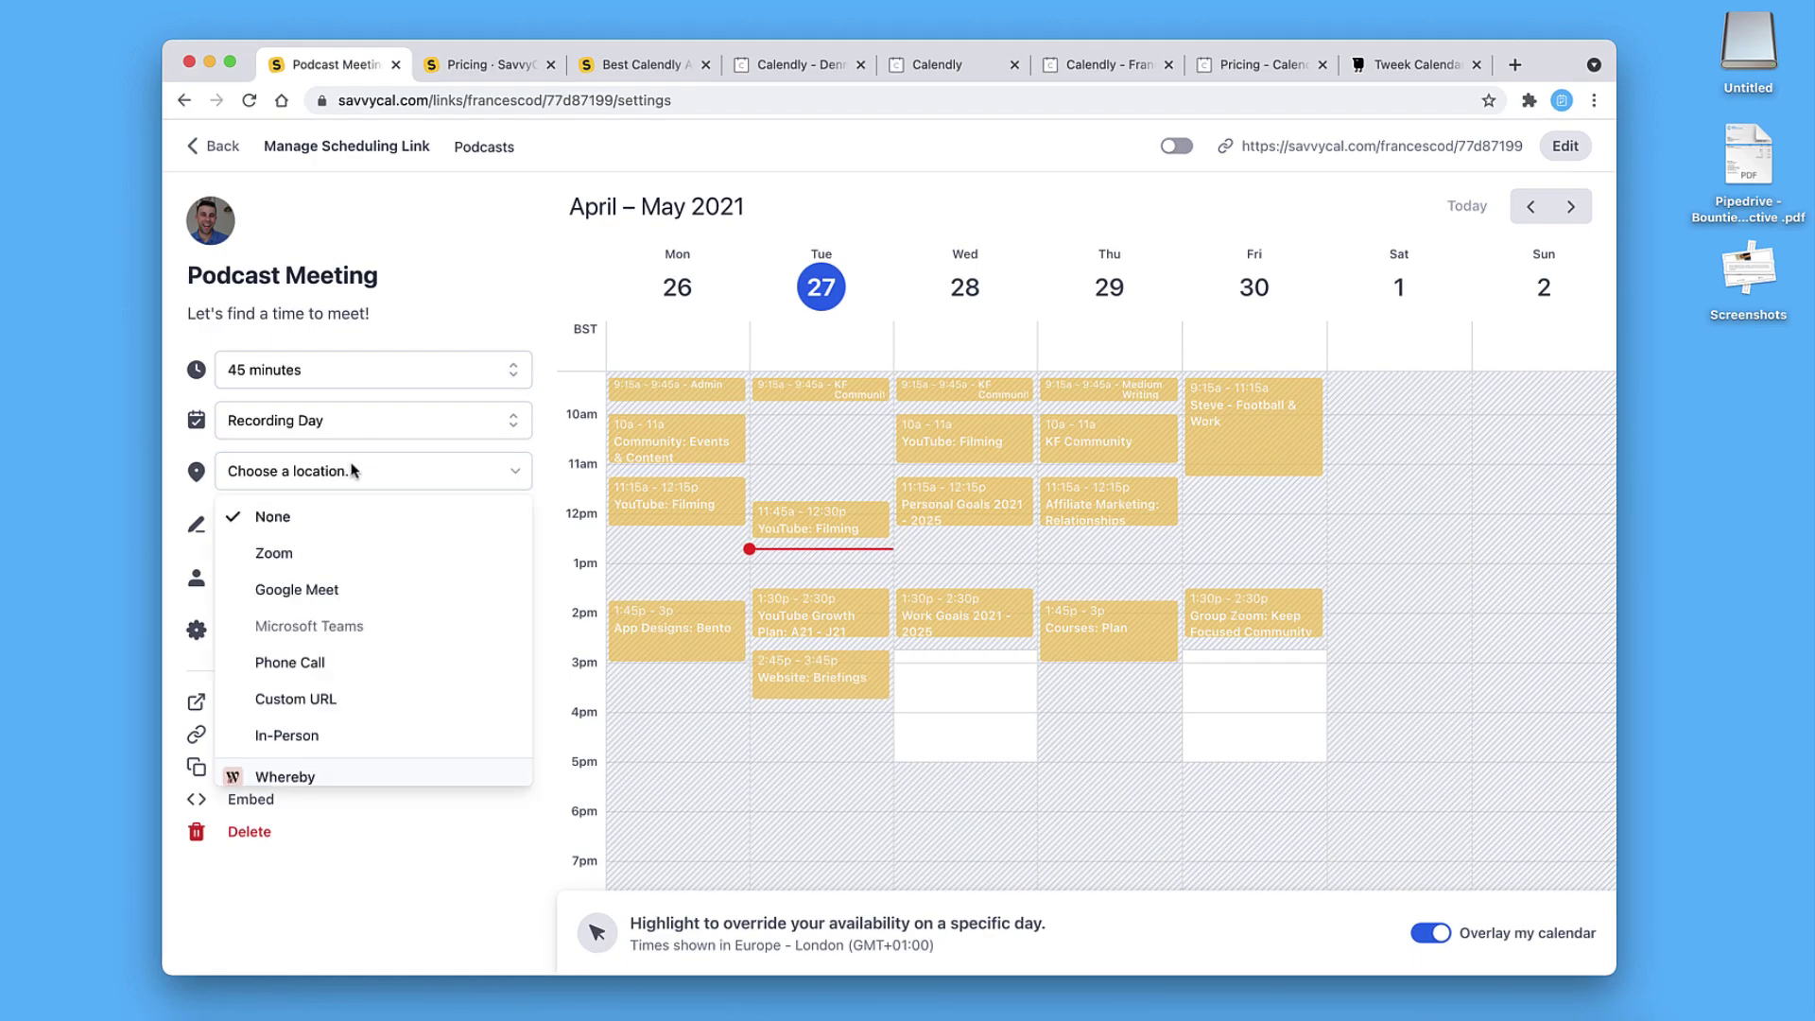
{"action": "scroll", "coordinate": [348, 554], "scroll_direction": "down", "scroll_amount": 1}
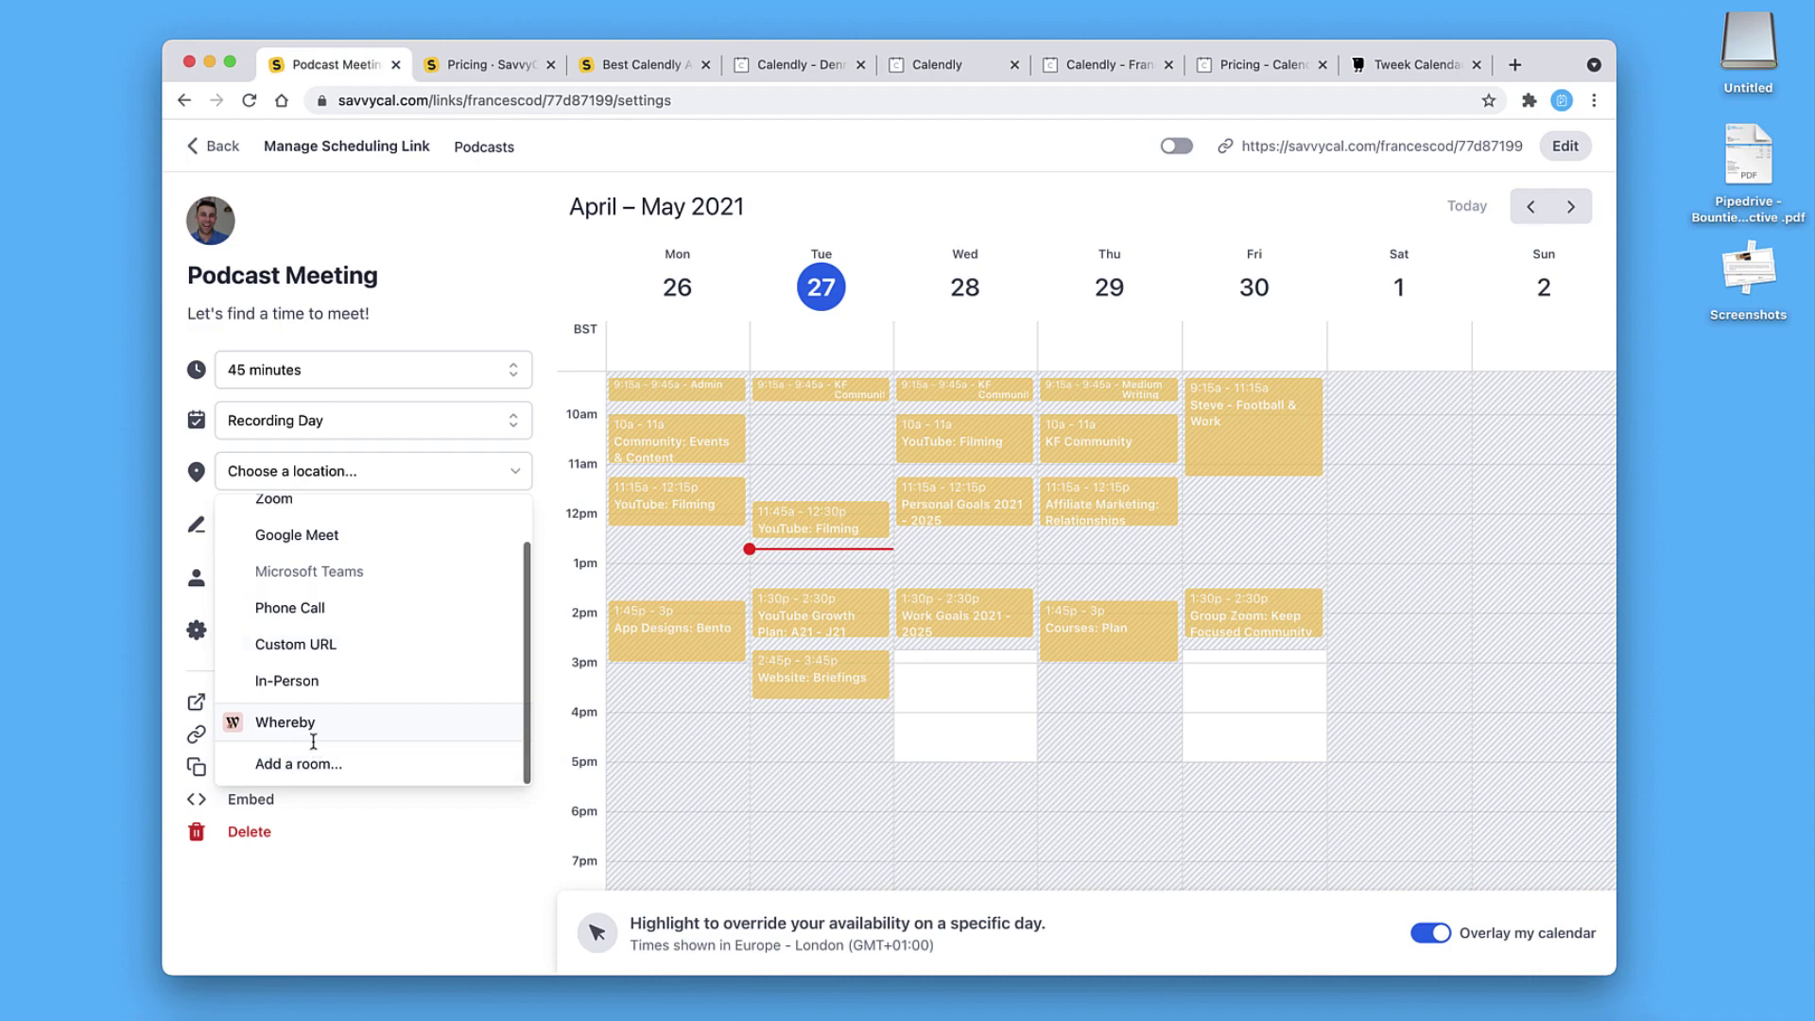
{"action": "scroll", "coordinate": [317, 643], "scroll_direction": "up", "scroll_amount": 1}
{"action": "left_click", "coordinate": [326, 552]}
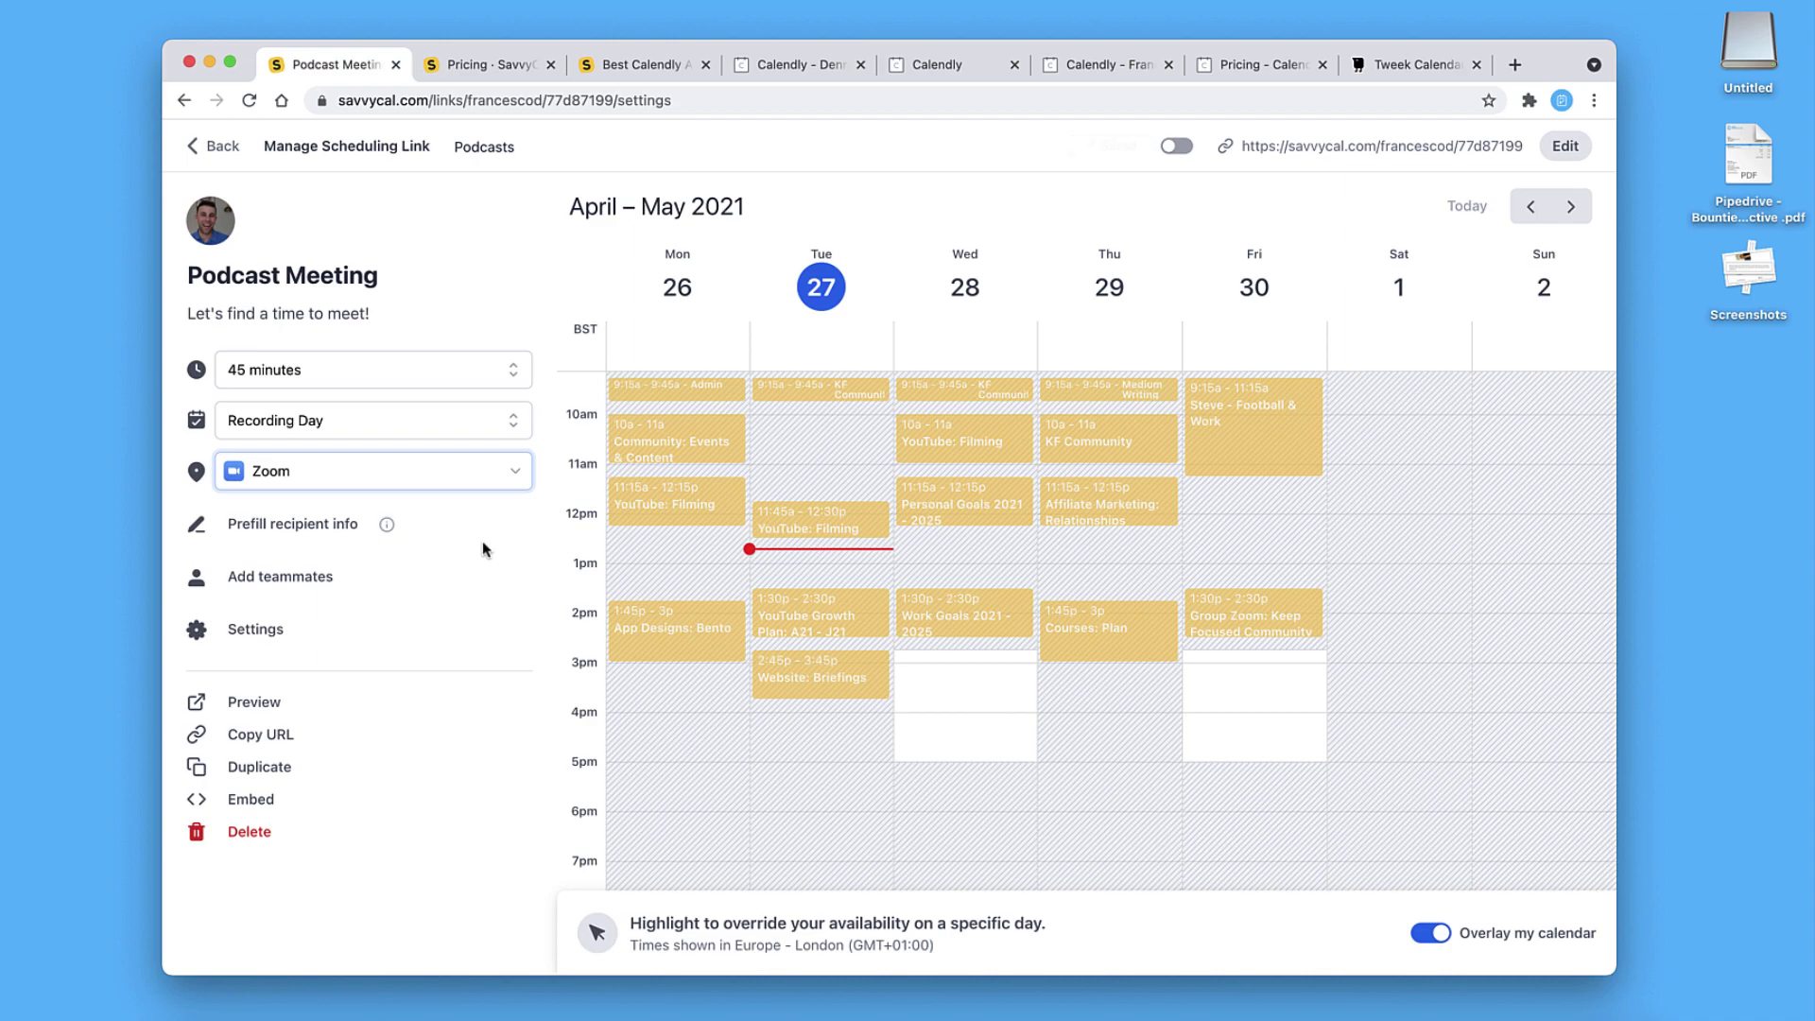
Prefill the recipient info with the guest's first name
{"action": "left_click", "coordinate": [314, 534]}
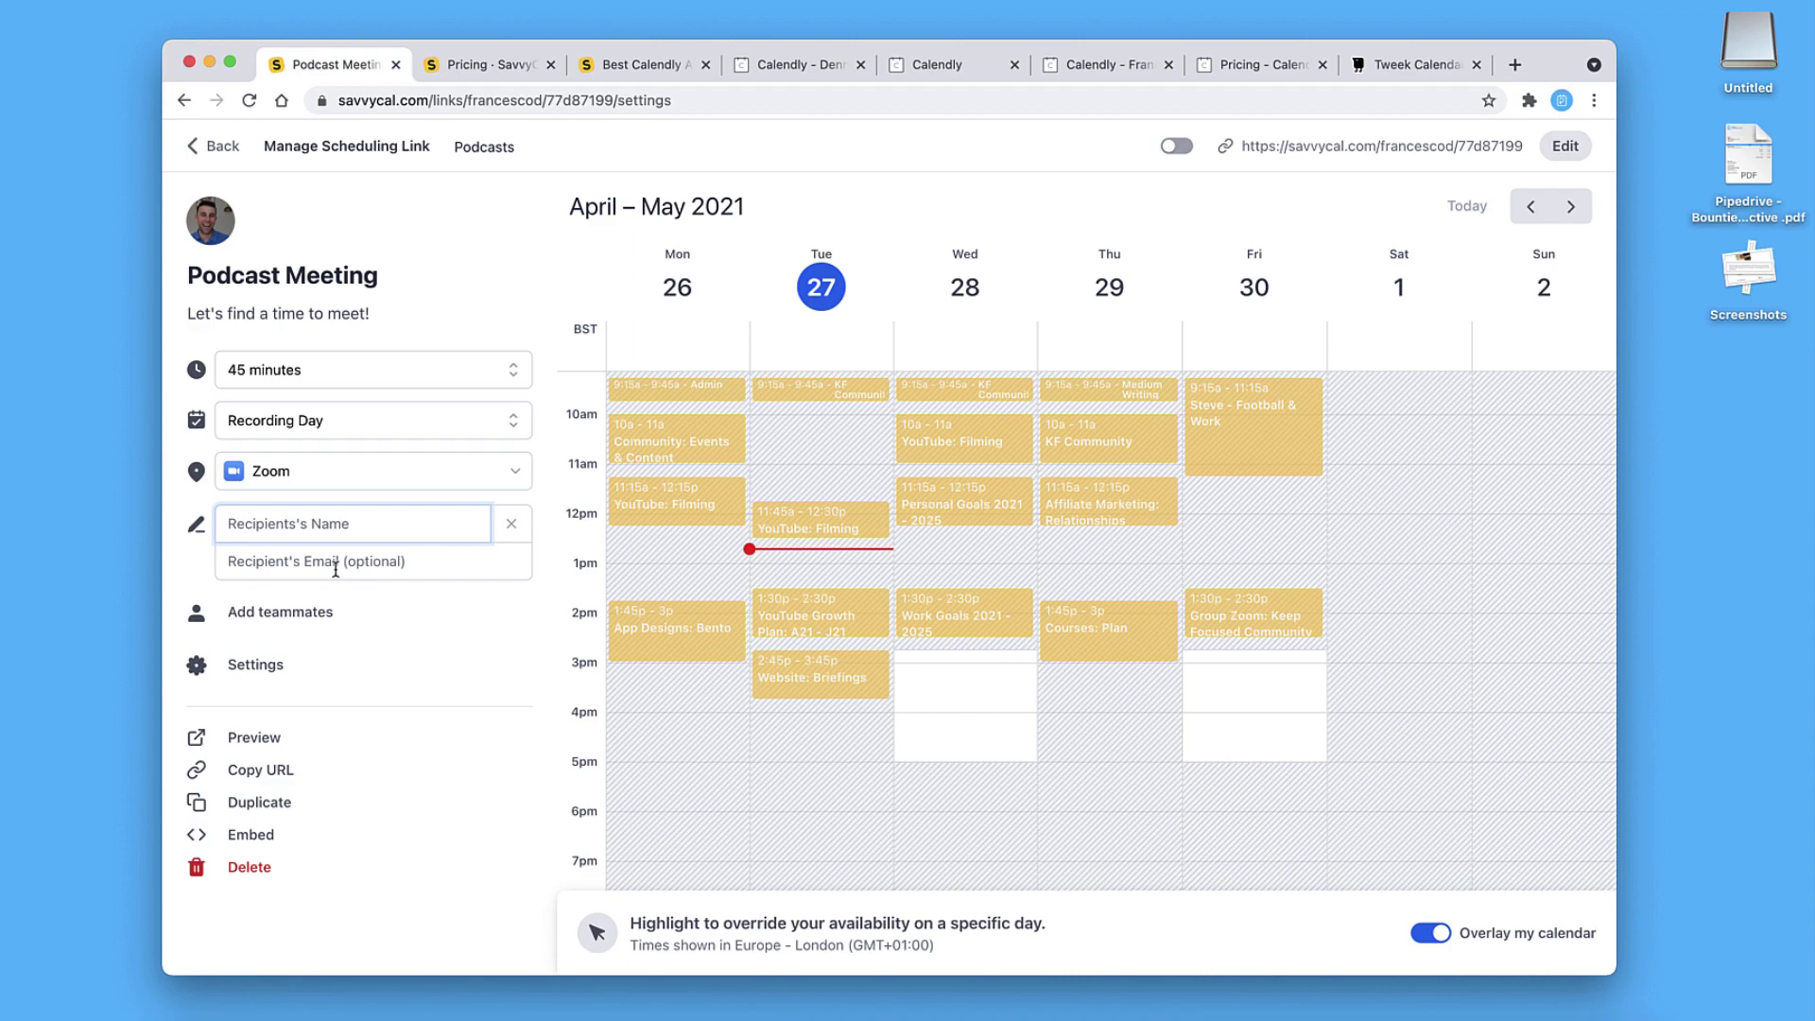
{"action": "type", "text": "Steve"}
{"action": "left_click", "coordinate": [364, 369]}
Append 'with' and the guest's name to the meeting title
{"action": "left_click", "coordinate": [333, 276]}
{"action": "triple_click", "coordinate": [332, 275]}
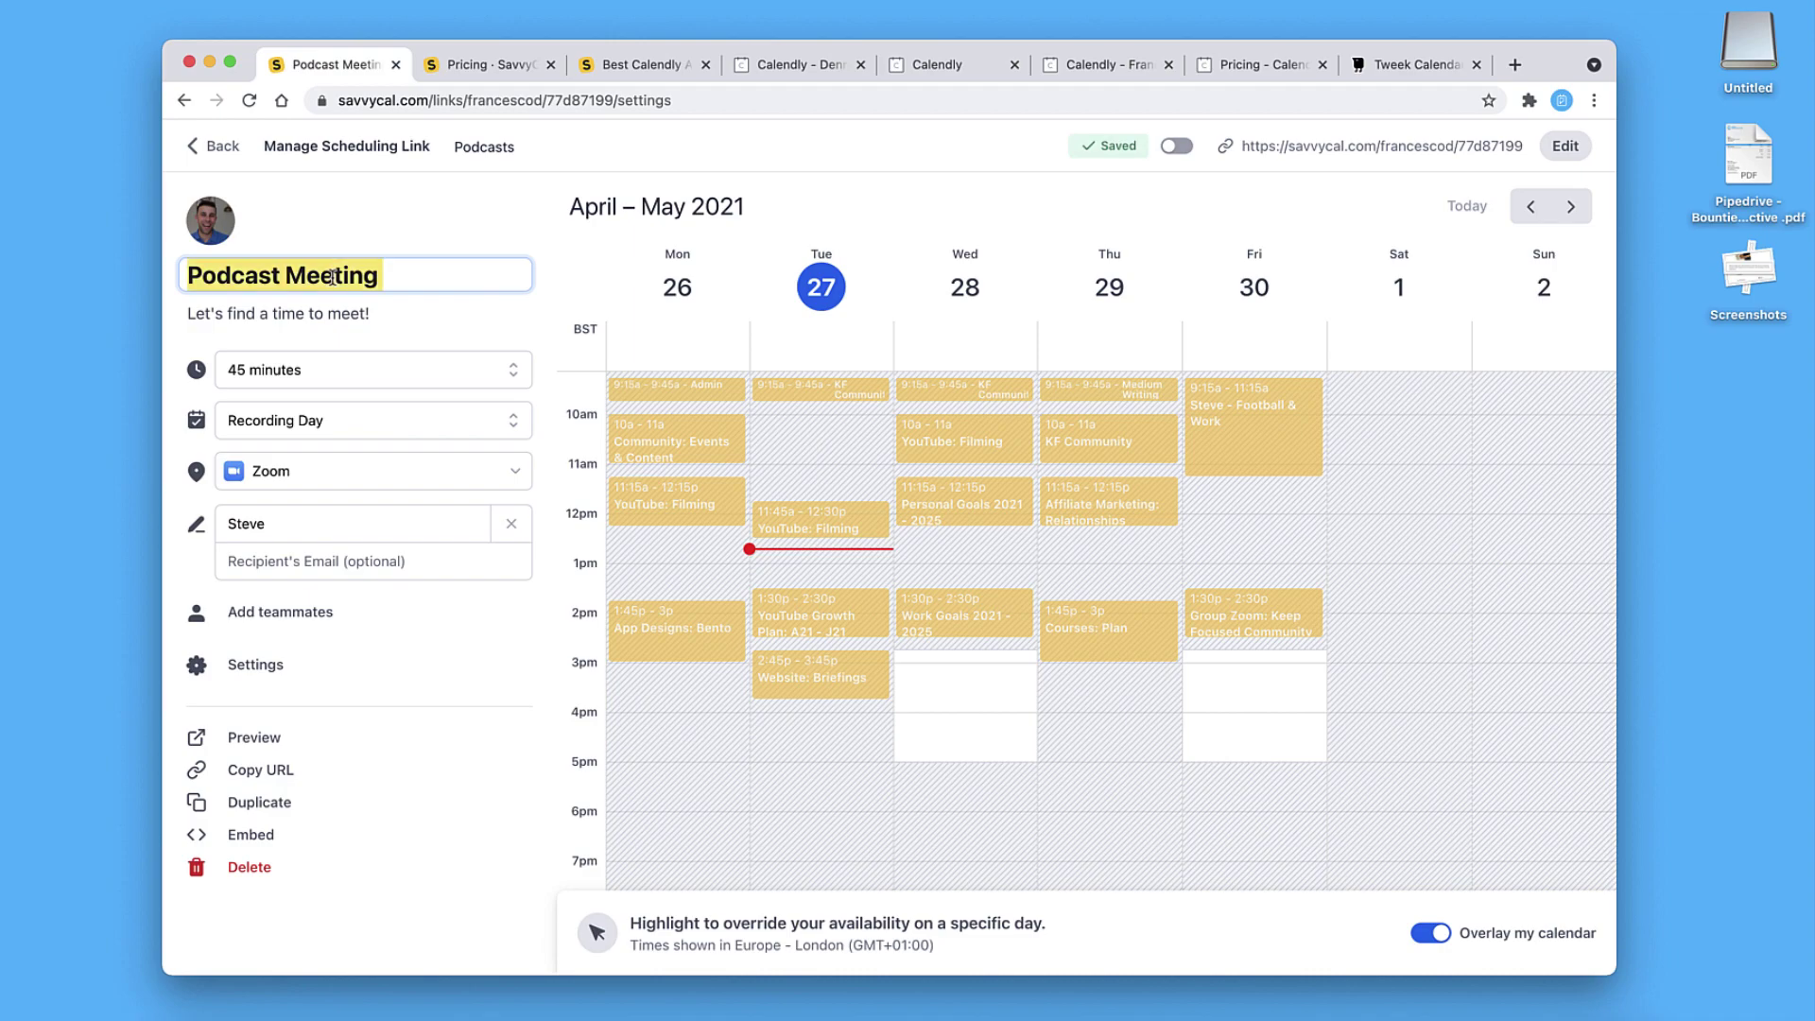
{"action": "key", "text": "Right"}
{"action": "type", "text": "with Steve"}
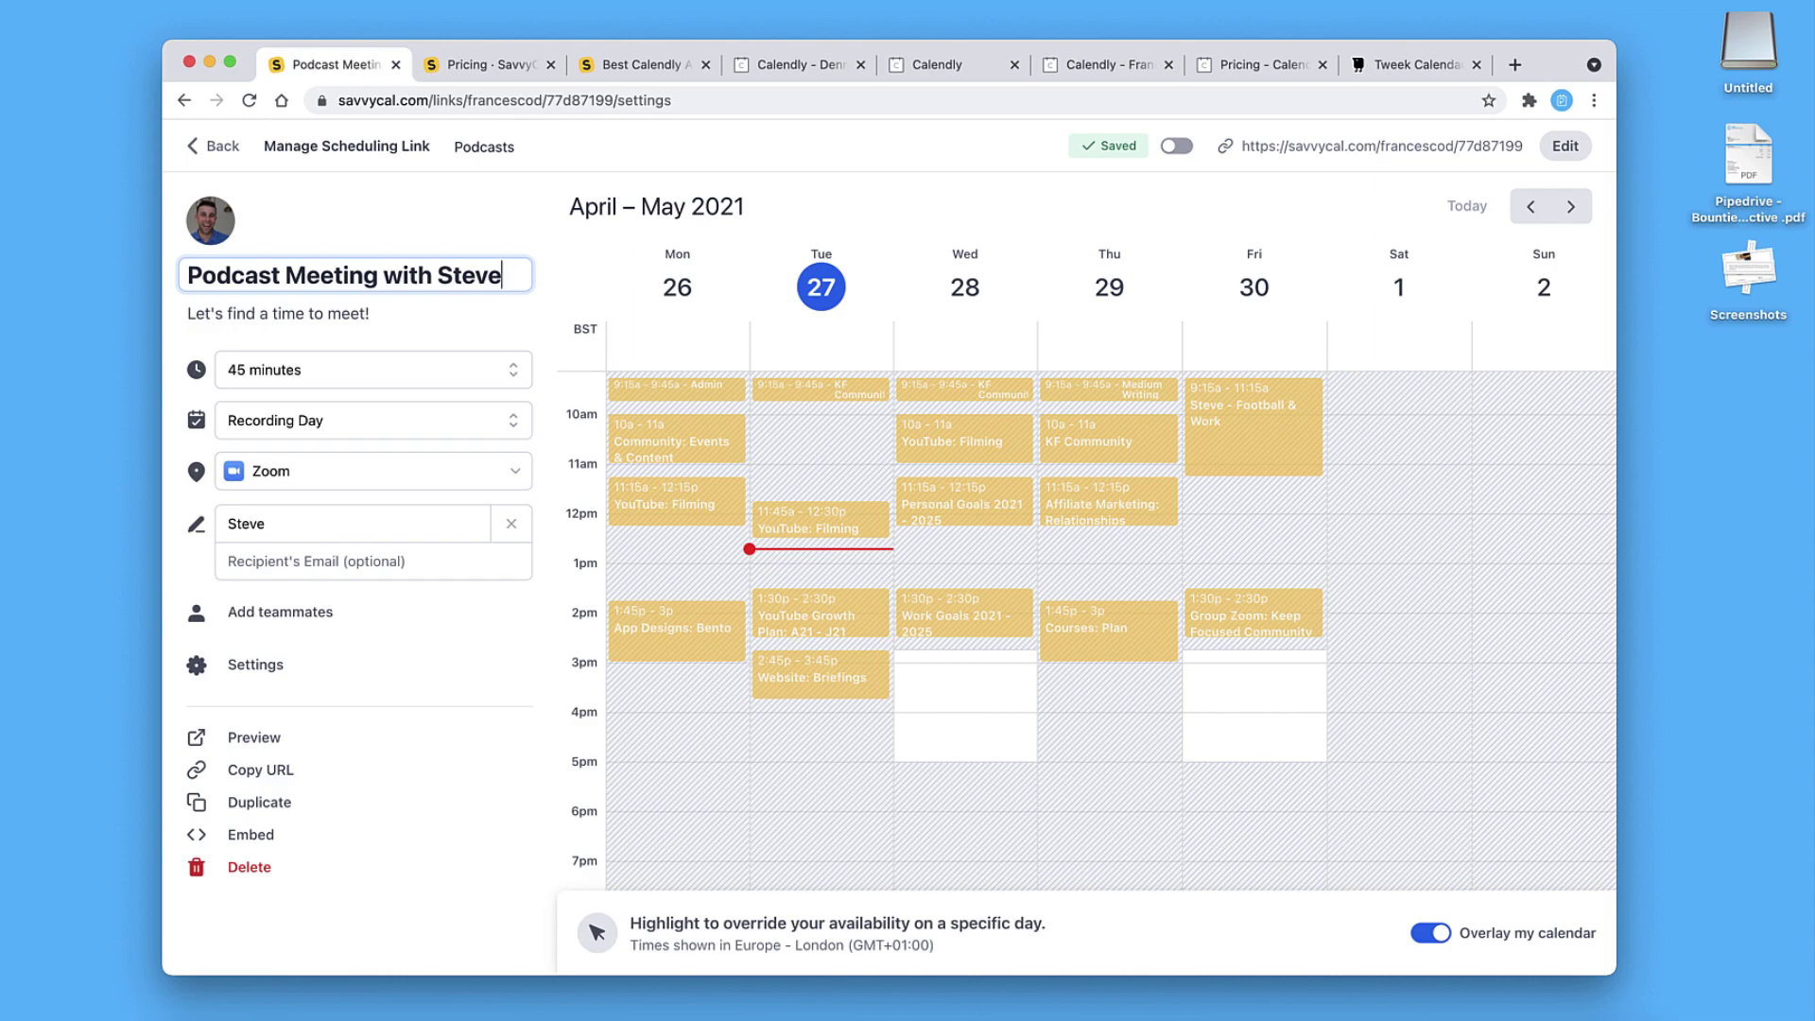
{"action": "left_click", "coordinate": [376, 693]}
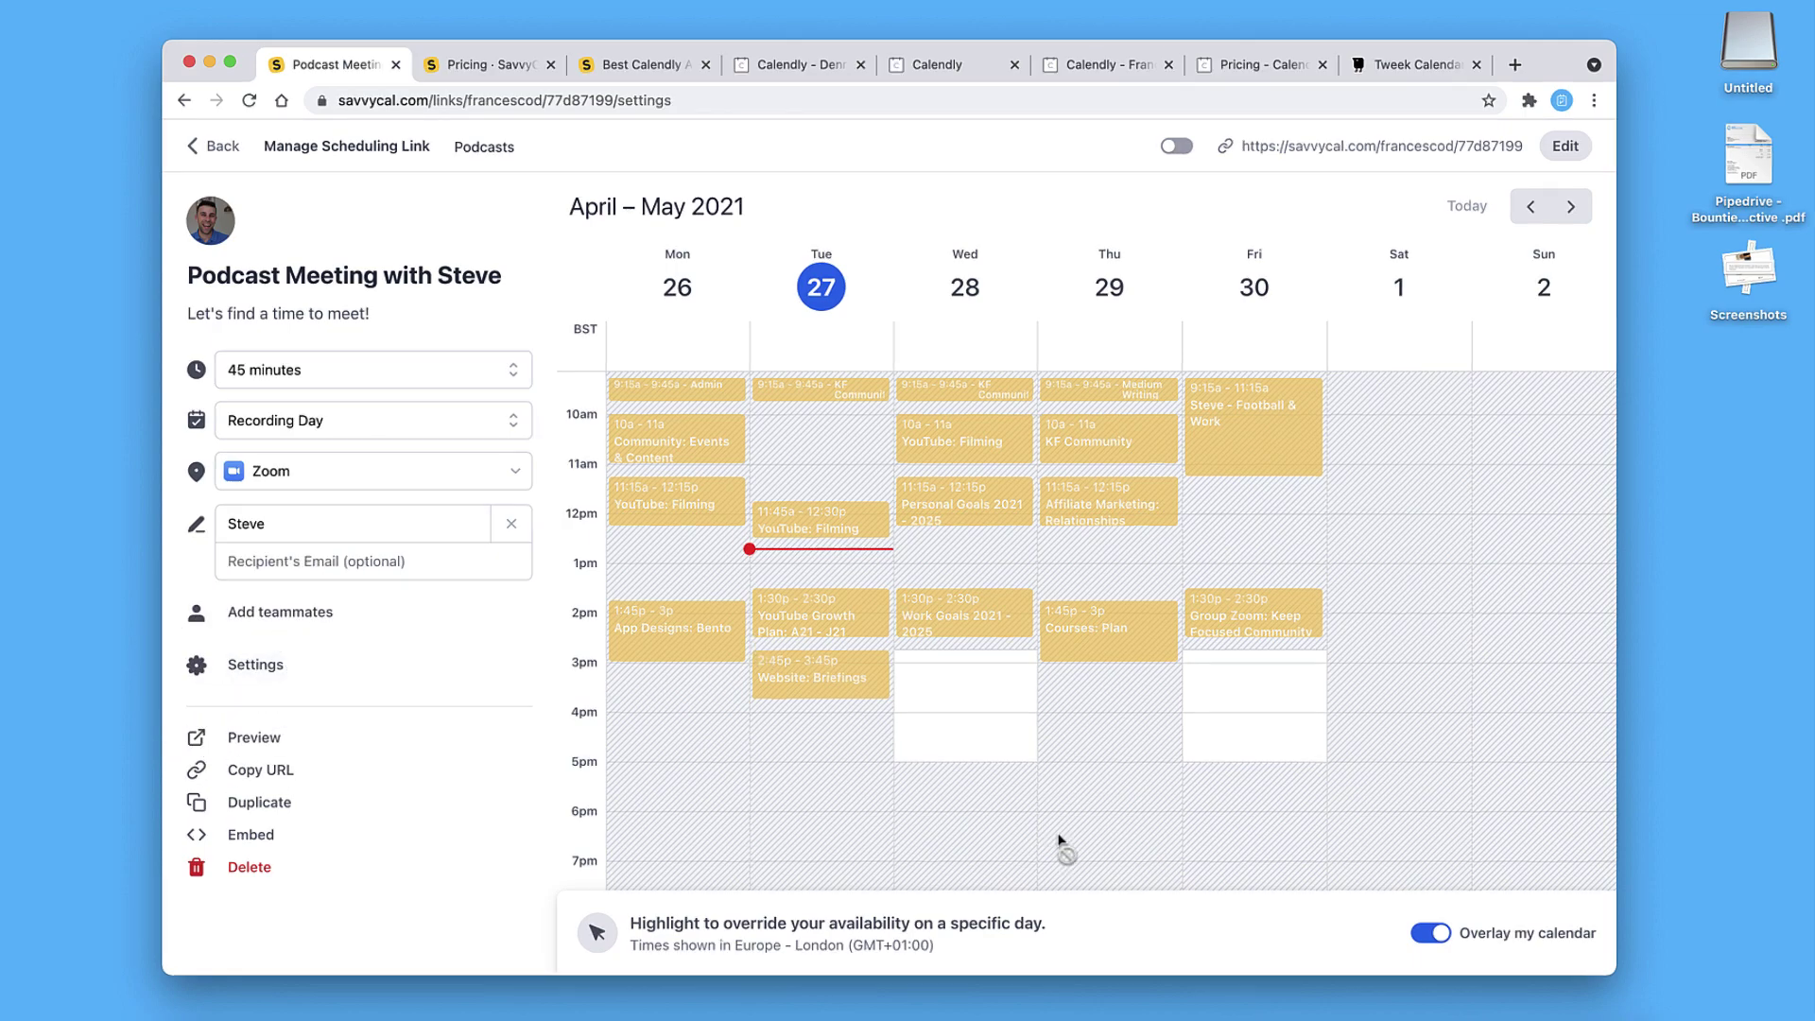
Toggle the personal calendar overlay off and back on
{"action": "scroll", "coordinate": [1121, 798], "scroll_direction": "up", "scroll_amount": 1}
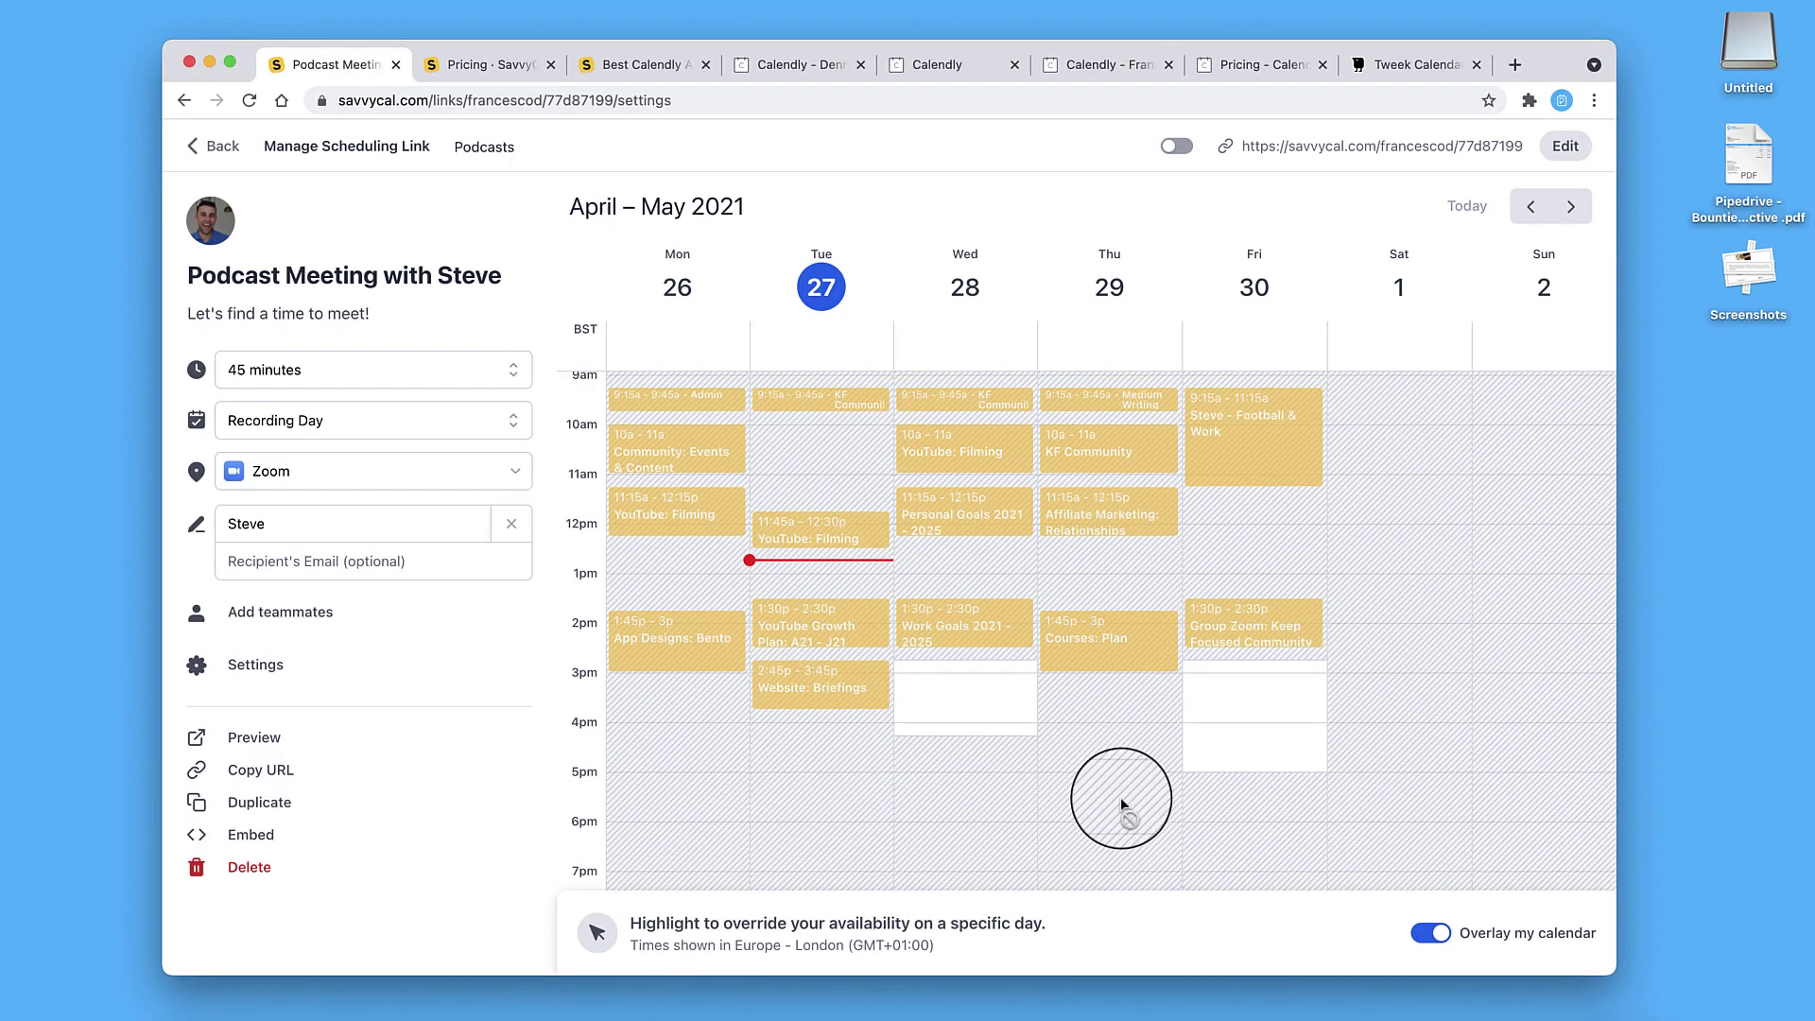
{"action": "left_click", "coordinate": [1432, 932]}
{"action": "left_click", "coordinate": [1433, 932]}
{"action": "scroll", "coordinate": [1233, 719], "scroll_direction": "up", "scroll_amount": 2}
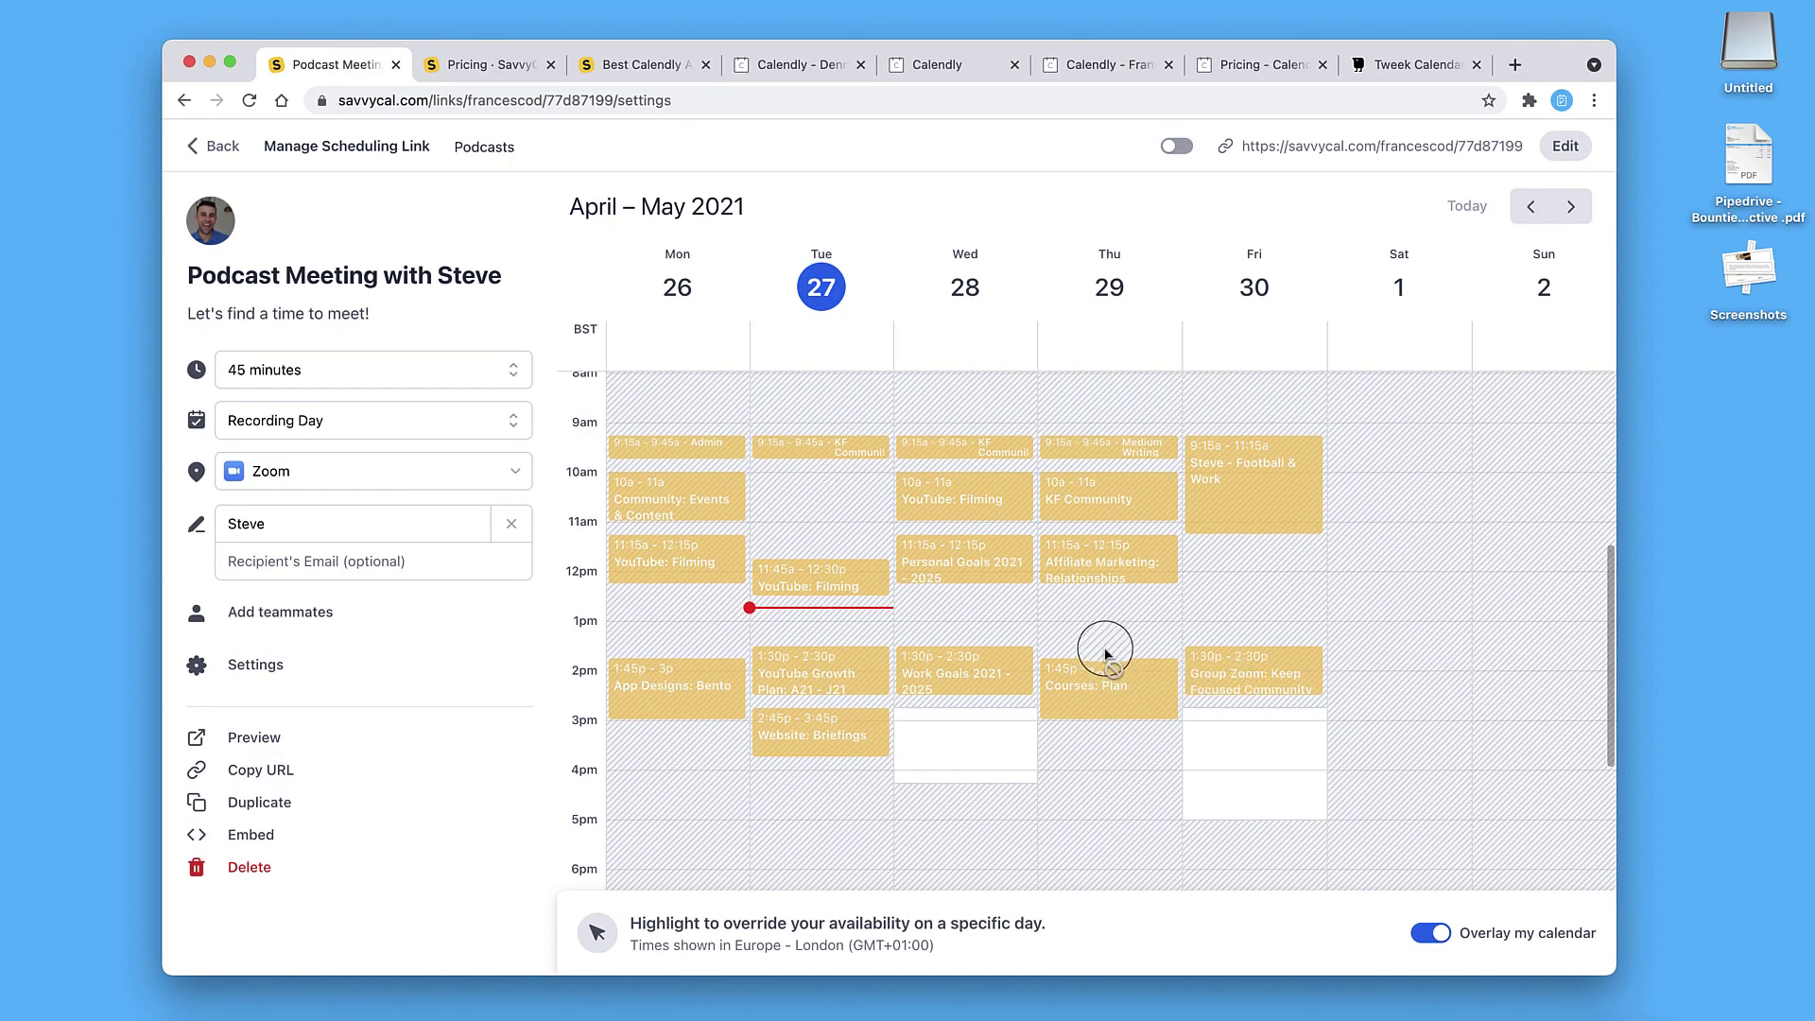
{"action": "scroll", "coordinate": [1104, 647], "scroll_direction": "up", "scroll_amount": 1}
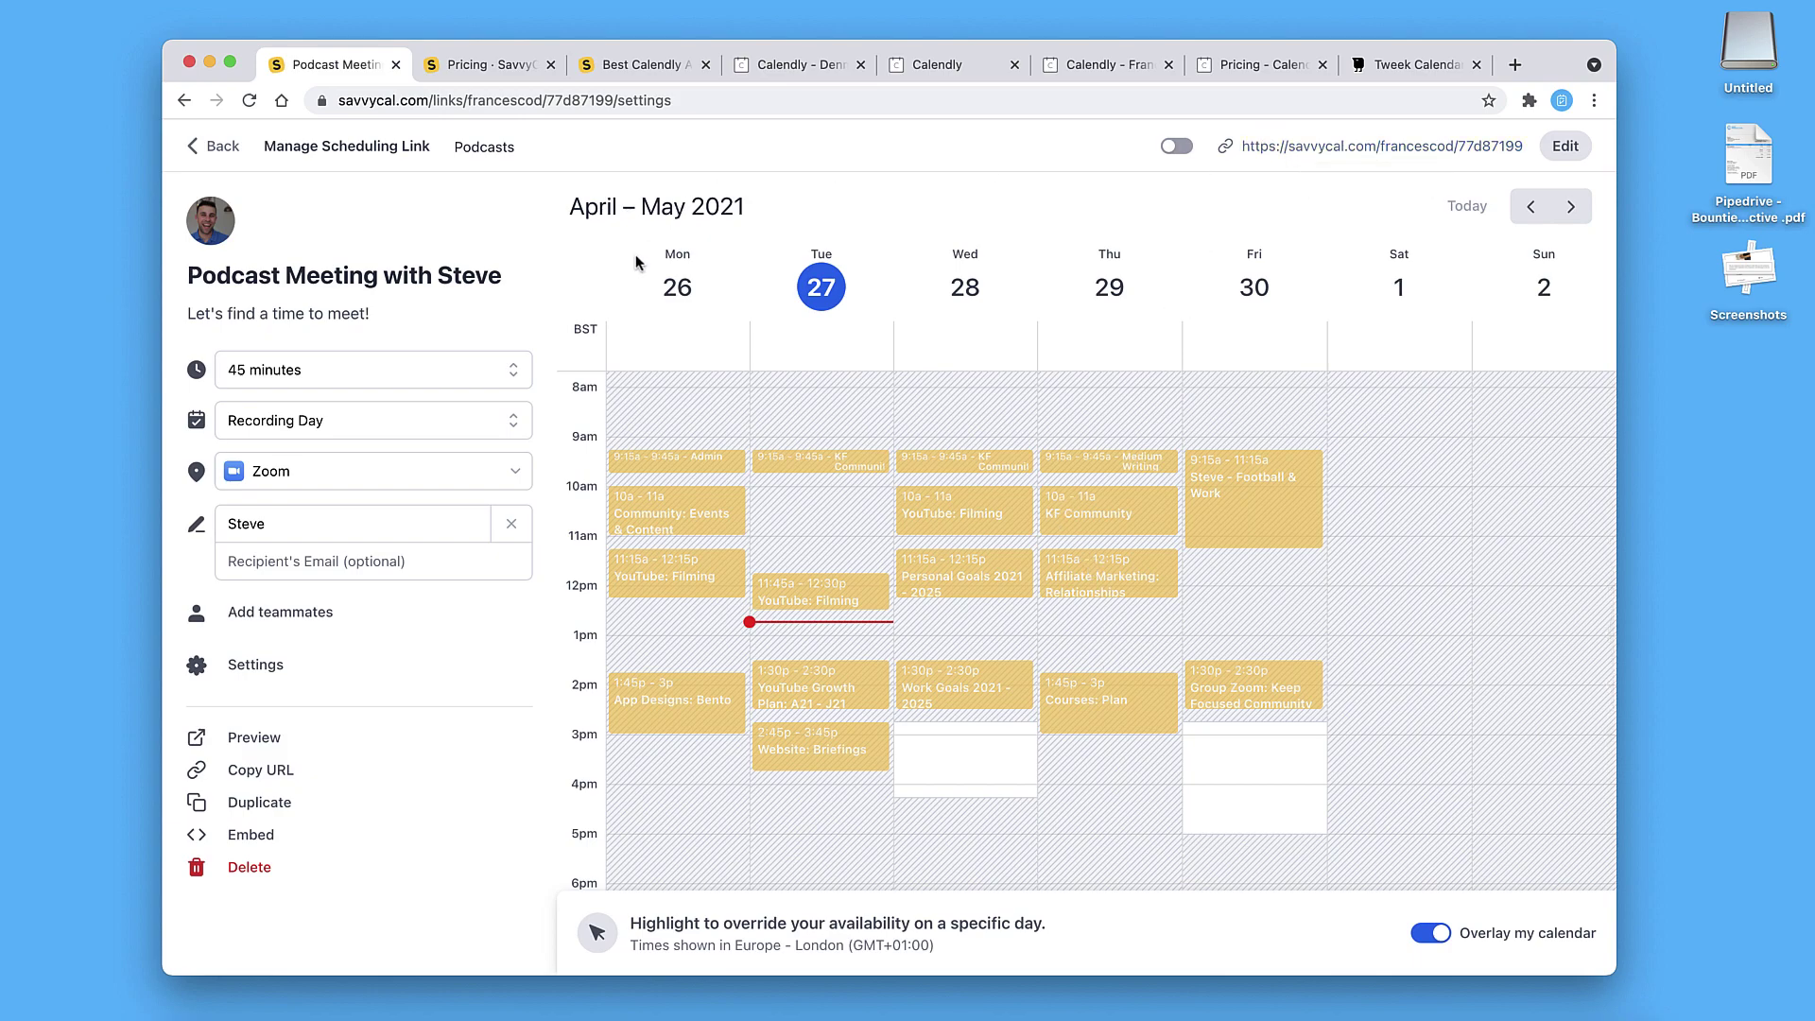
Preview the April 26 – May 2 booking week with personal calendar events overlaid
{"action": "left_click", "coordinate": [253, 738]}
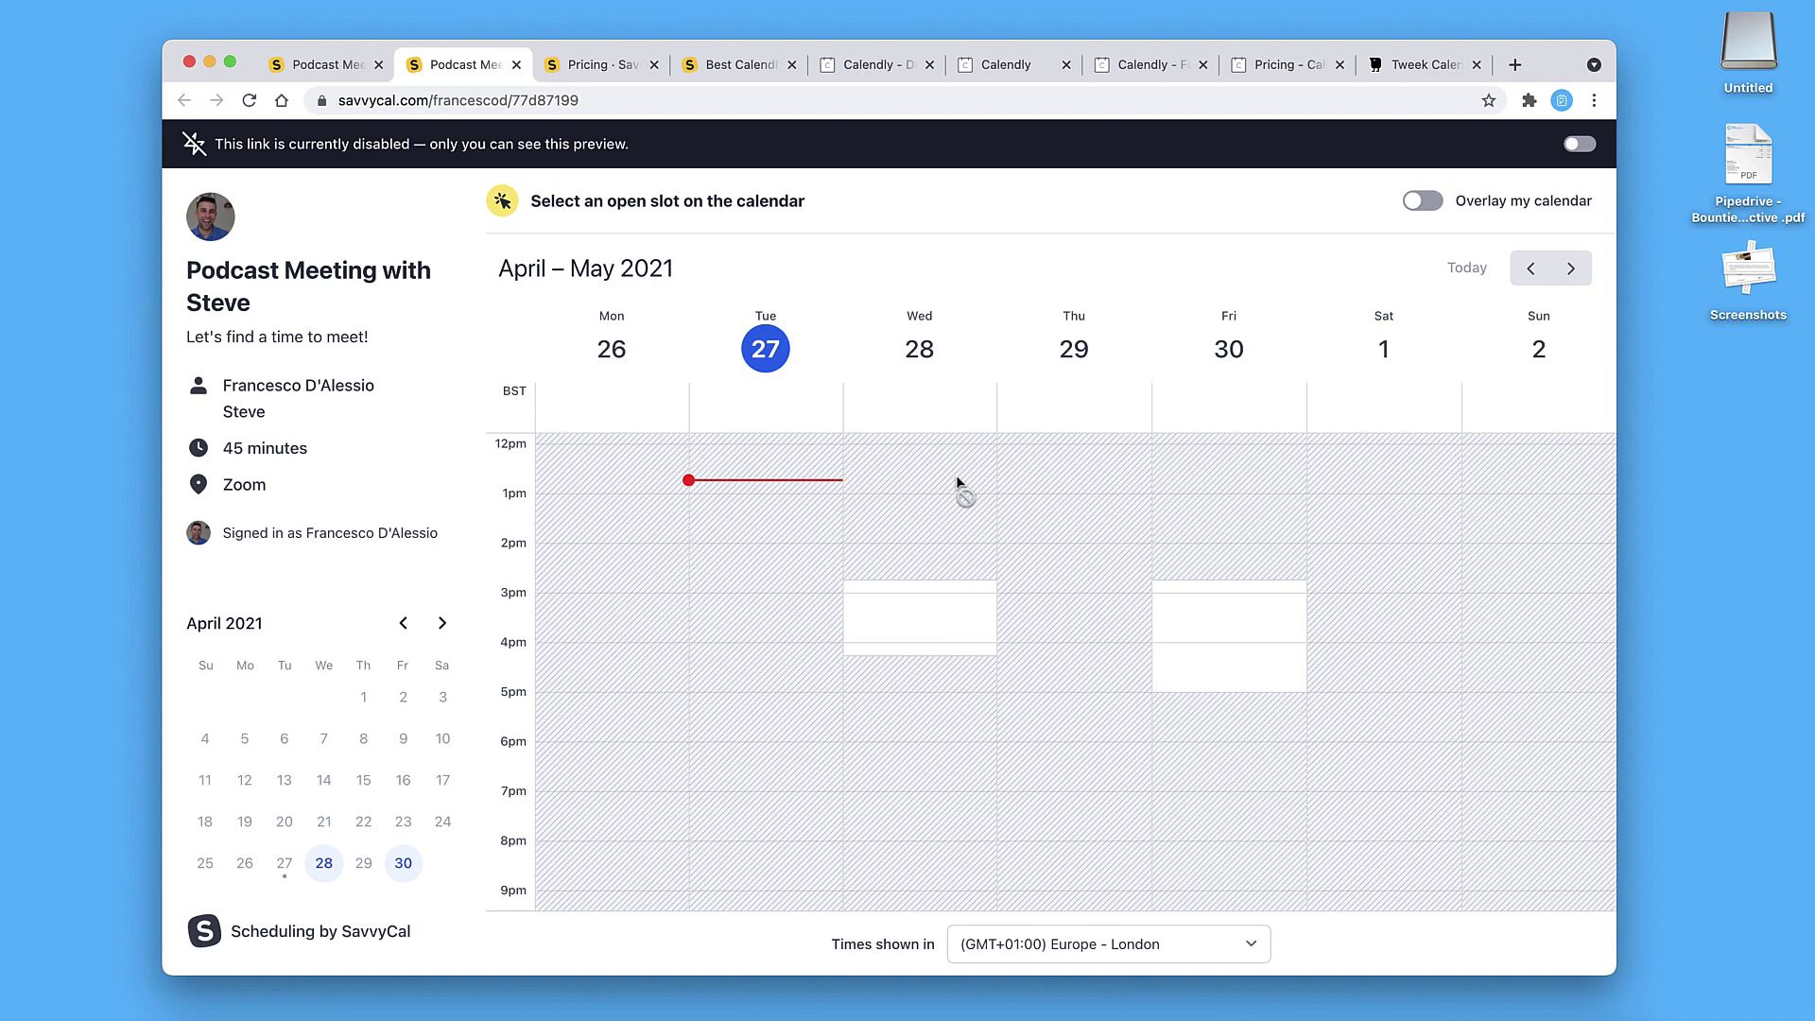
{"action": "left_click", "coordinate": [1423, 200]}
{"action": "scroll", "coordinate": [925, 547], "scroll_direction": "up", "scroll_amount": 3}
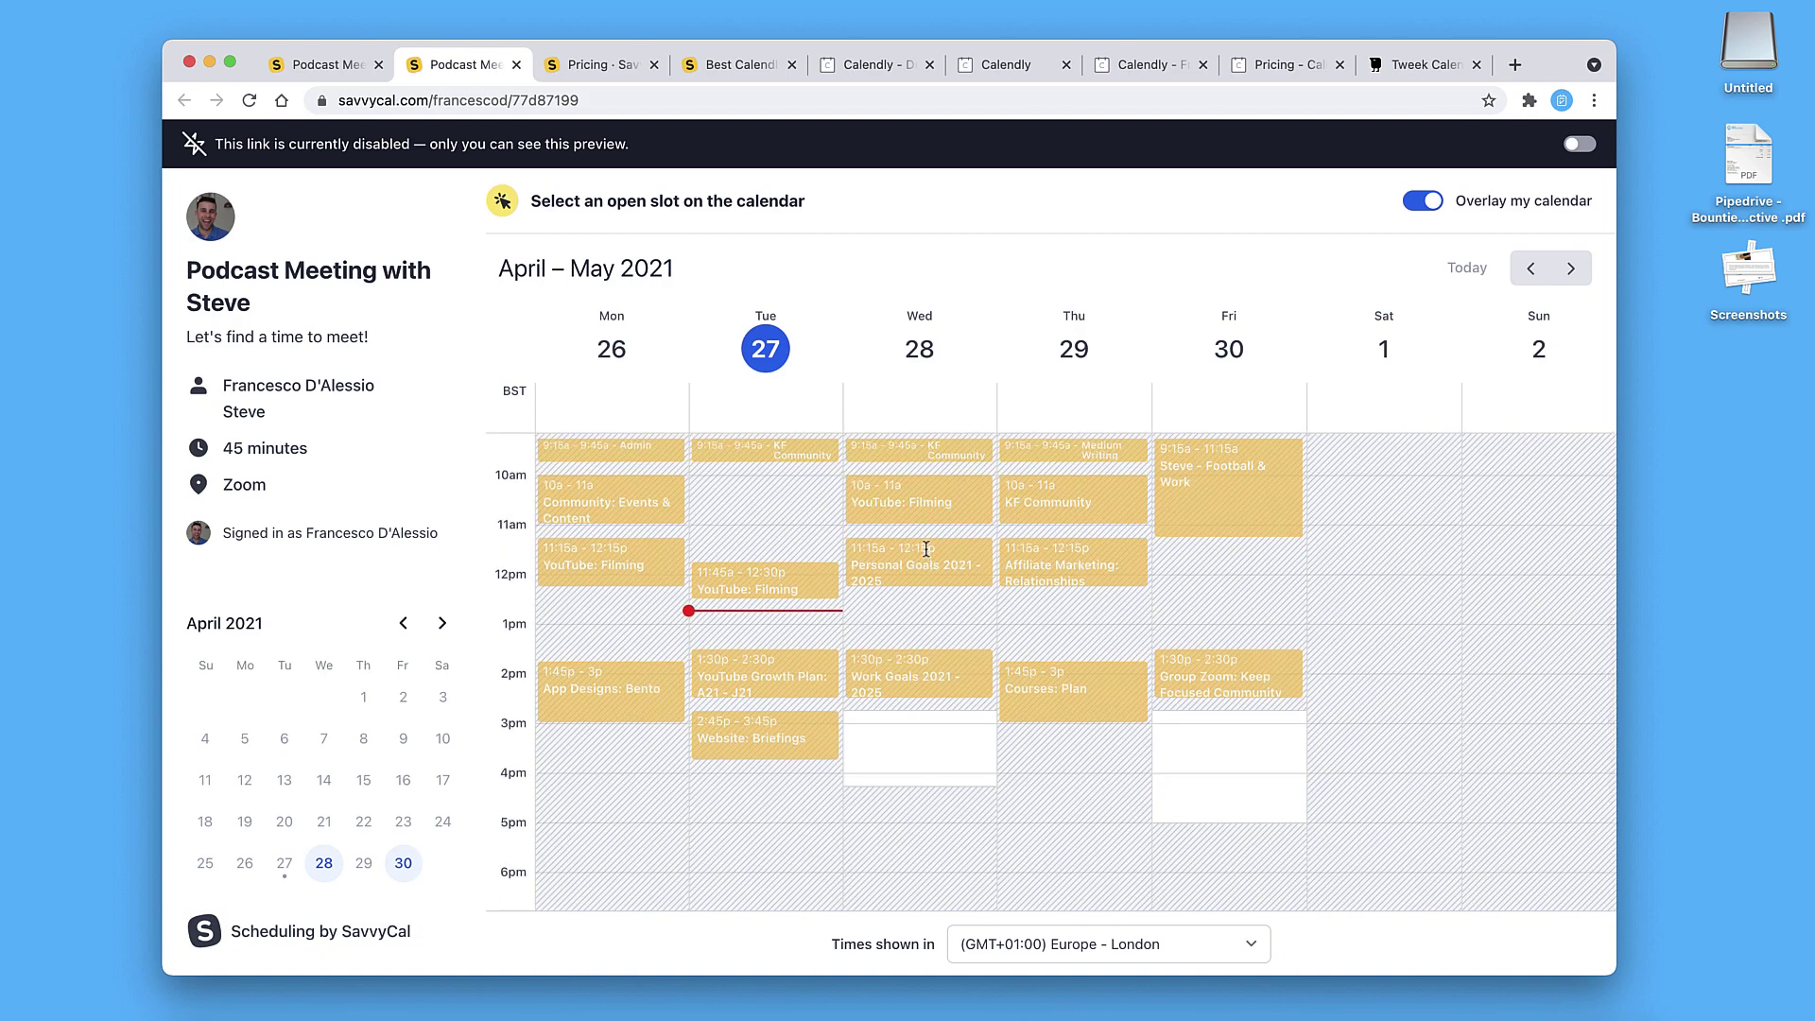
{"action": "scroll", "coordinate": [925, 548], "scroll_direction": "down", "scroll_amount": 2}
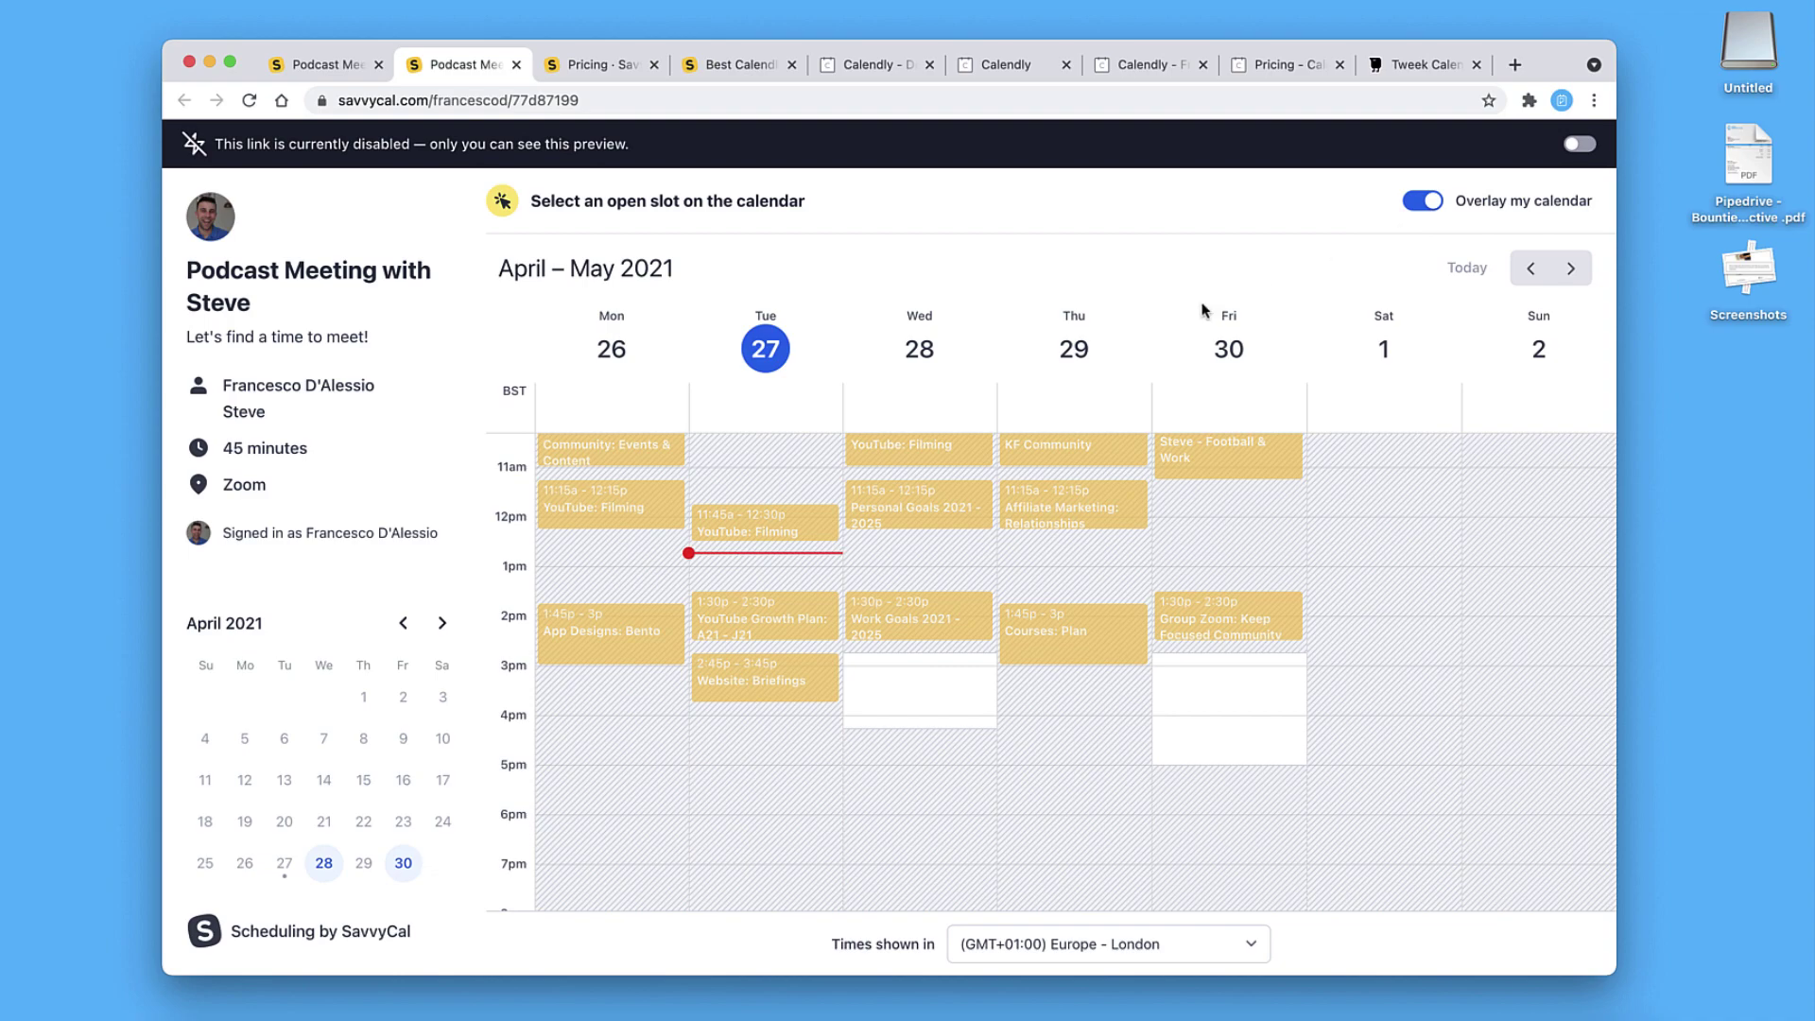
{"action": "scroll", "coordinate": [854, 548], "scroll_direction": "up", "scroll_amount": 2}
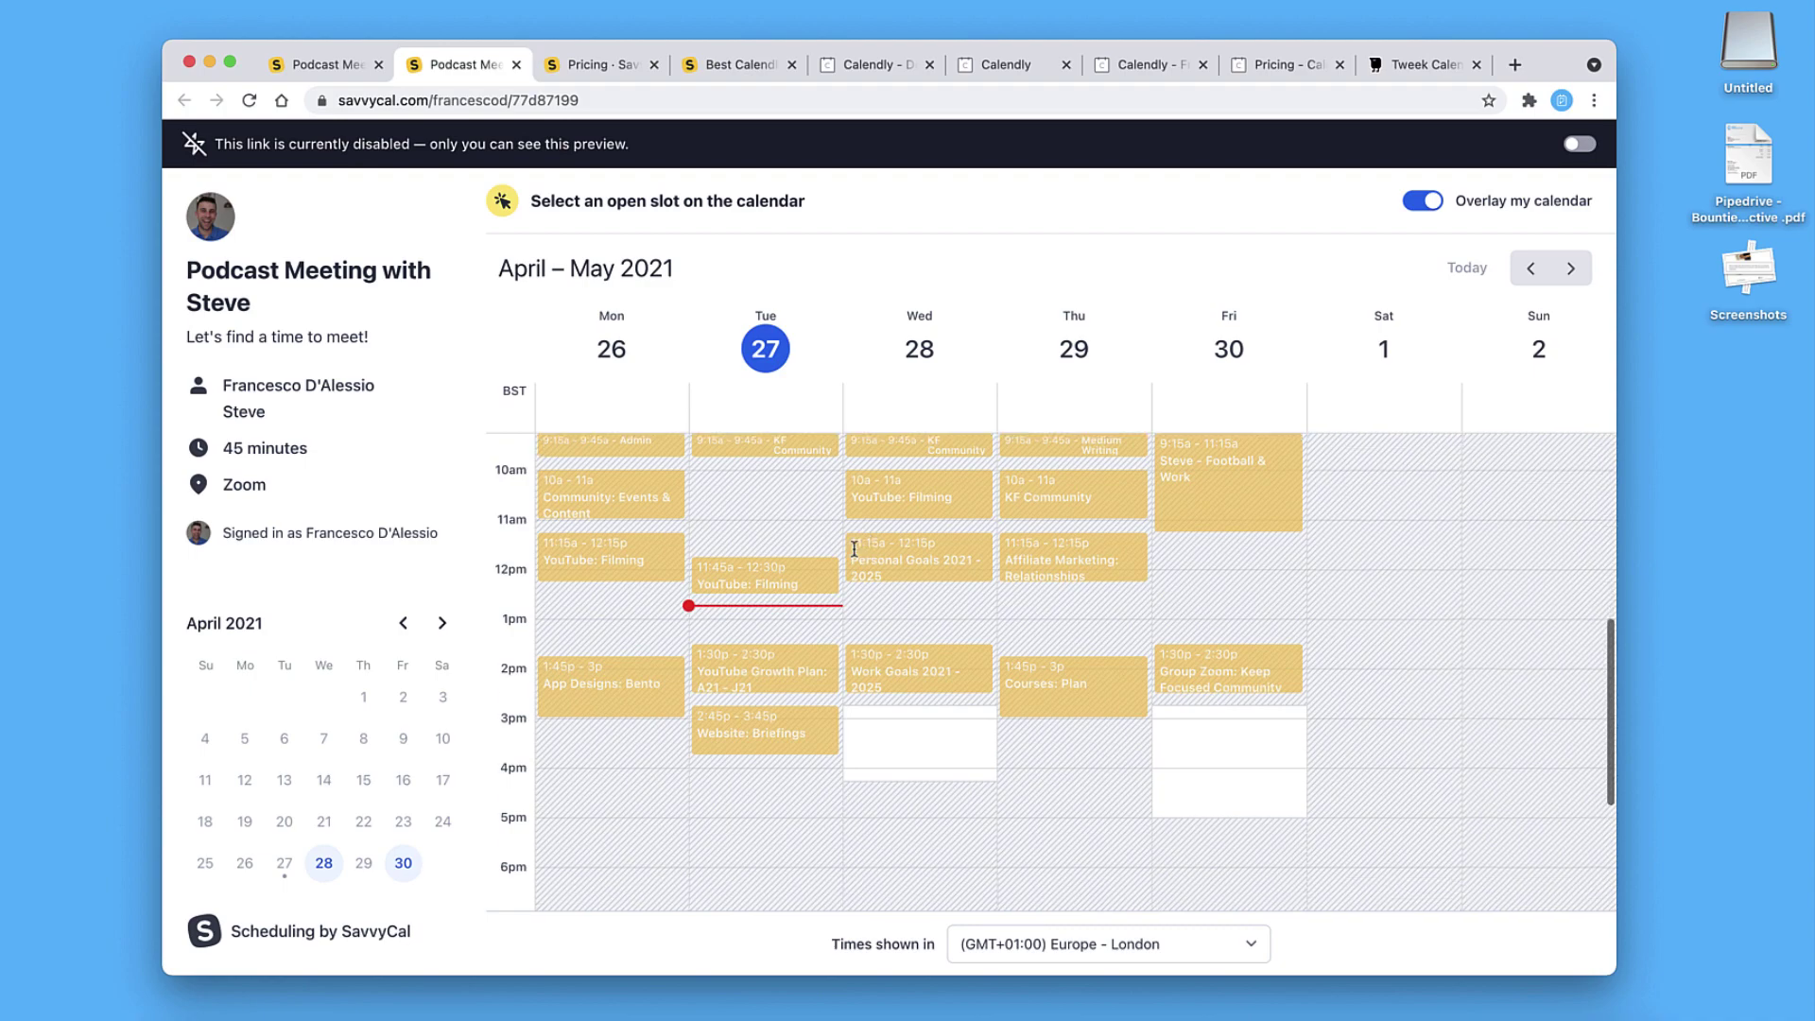
On Calendly's Chat with Francesco page, pick 9:30am on Friday, May 7, then return to SavvyCal
{"action": "left_click", "coordinate": [1156, 68]}
{"action": "left_click", "coordinate": [1111, 286]}
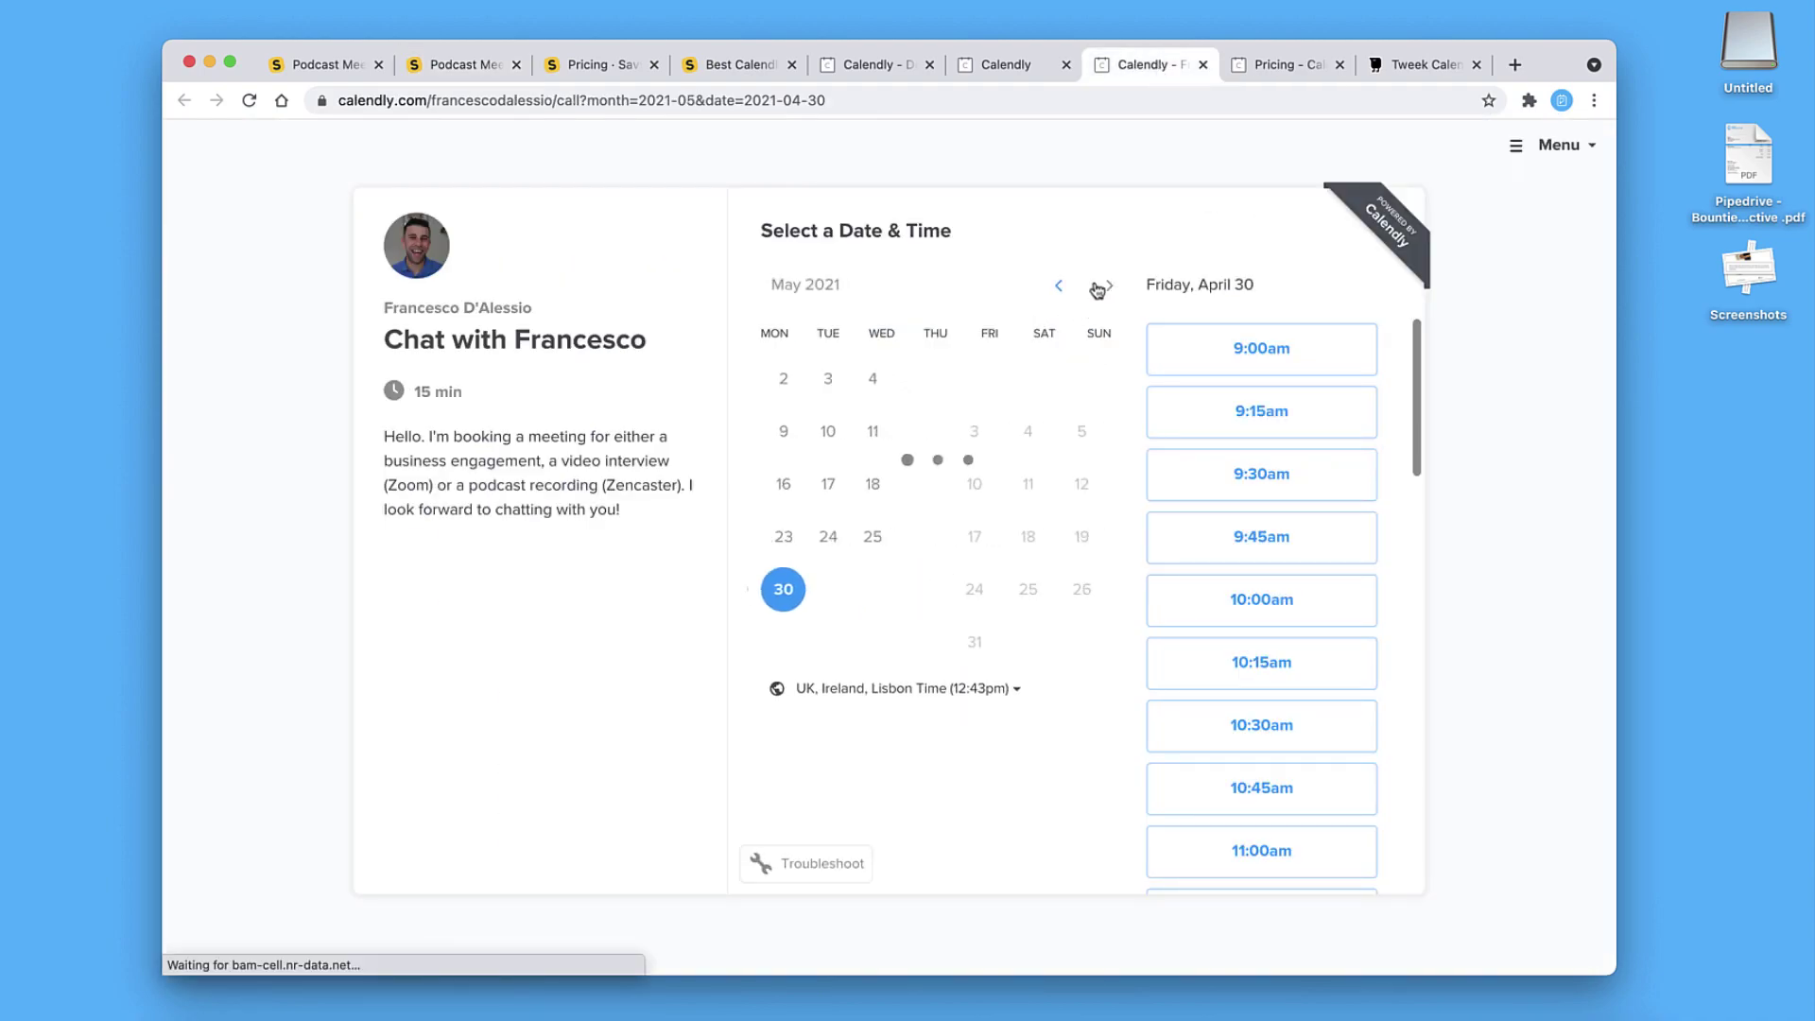
{"action": "left_click", "coordinate": [881, 432]}
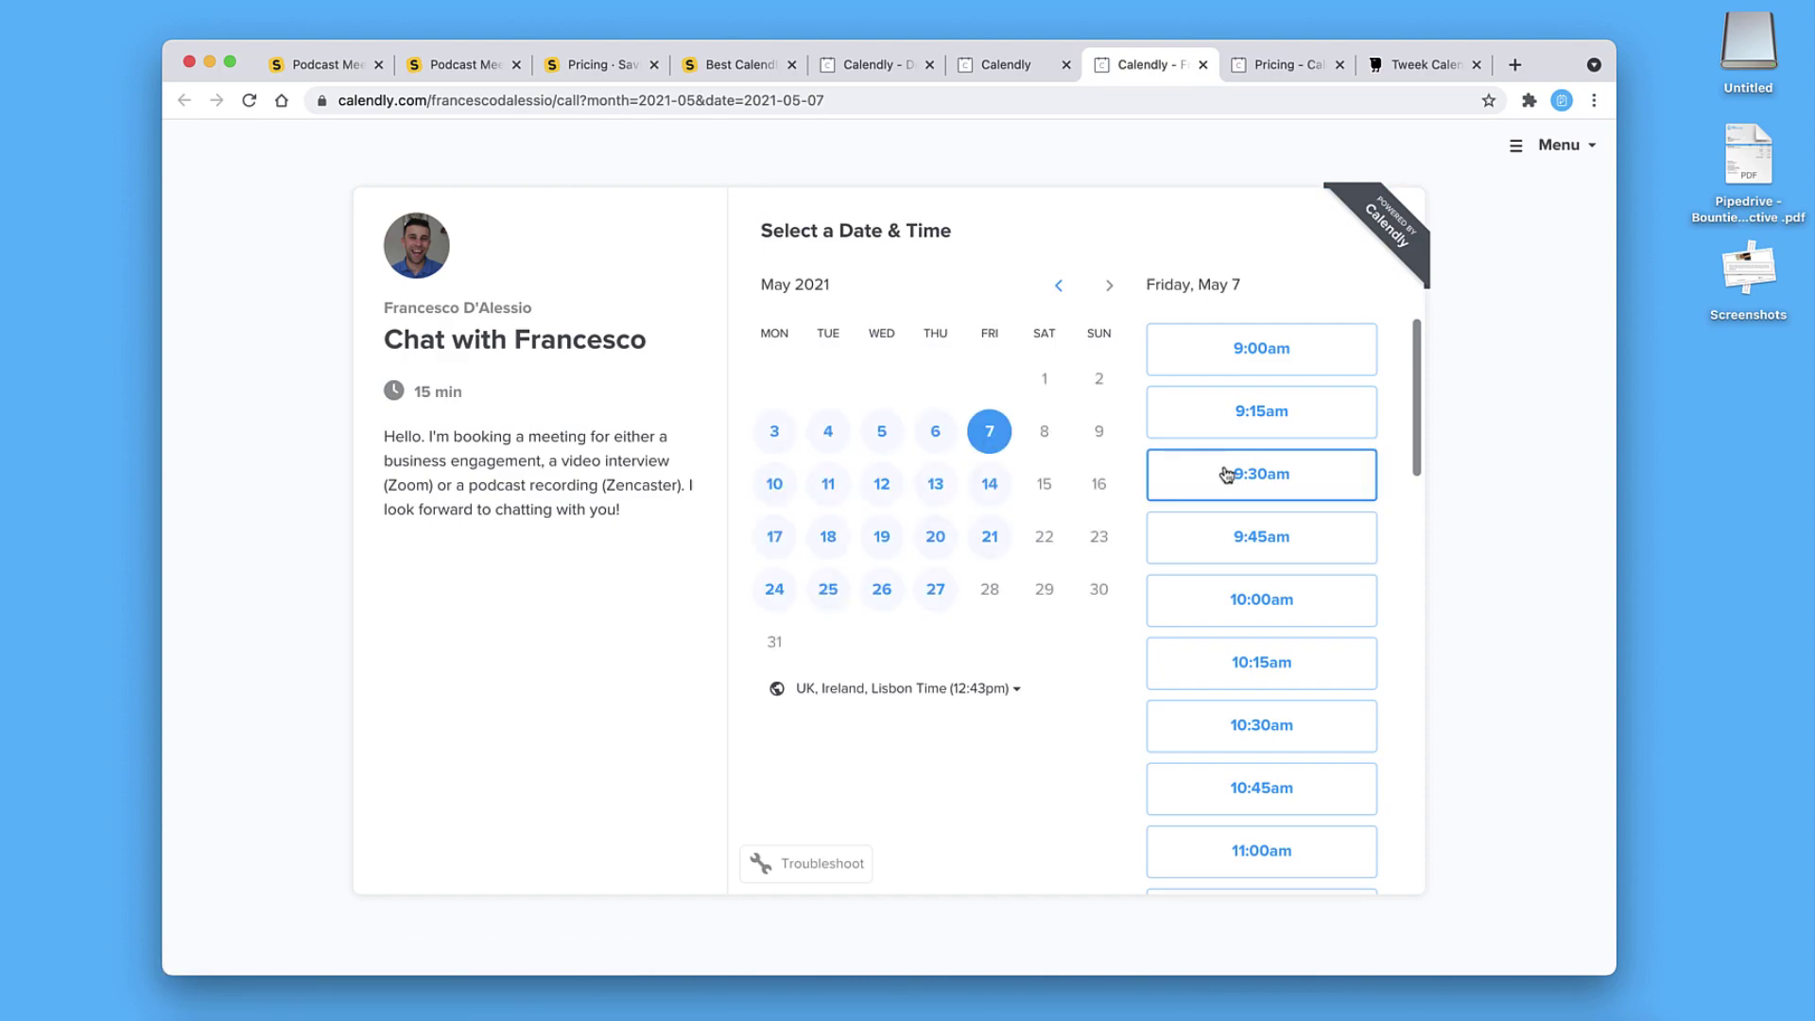
{"action": "left_click", "coordinate": [1227, 474]}
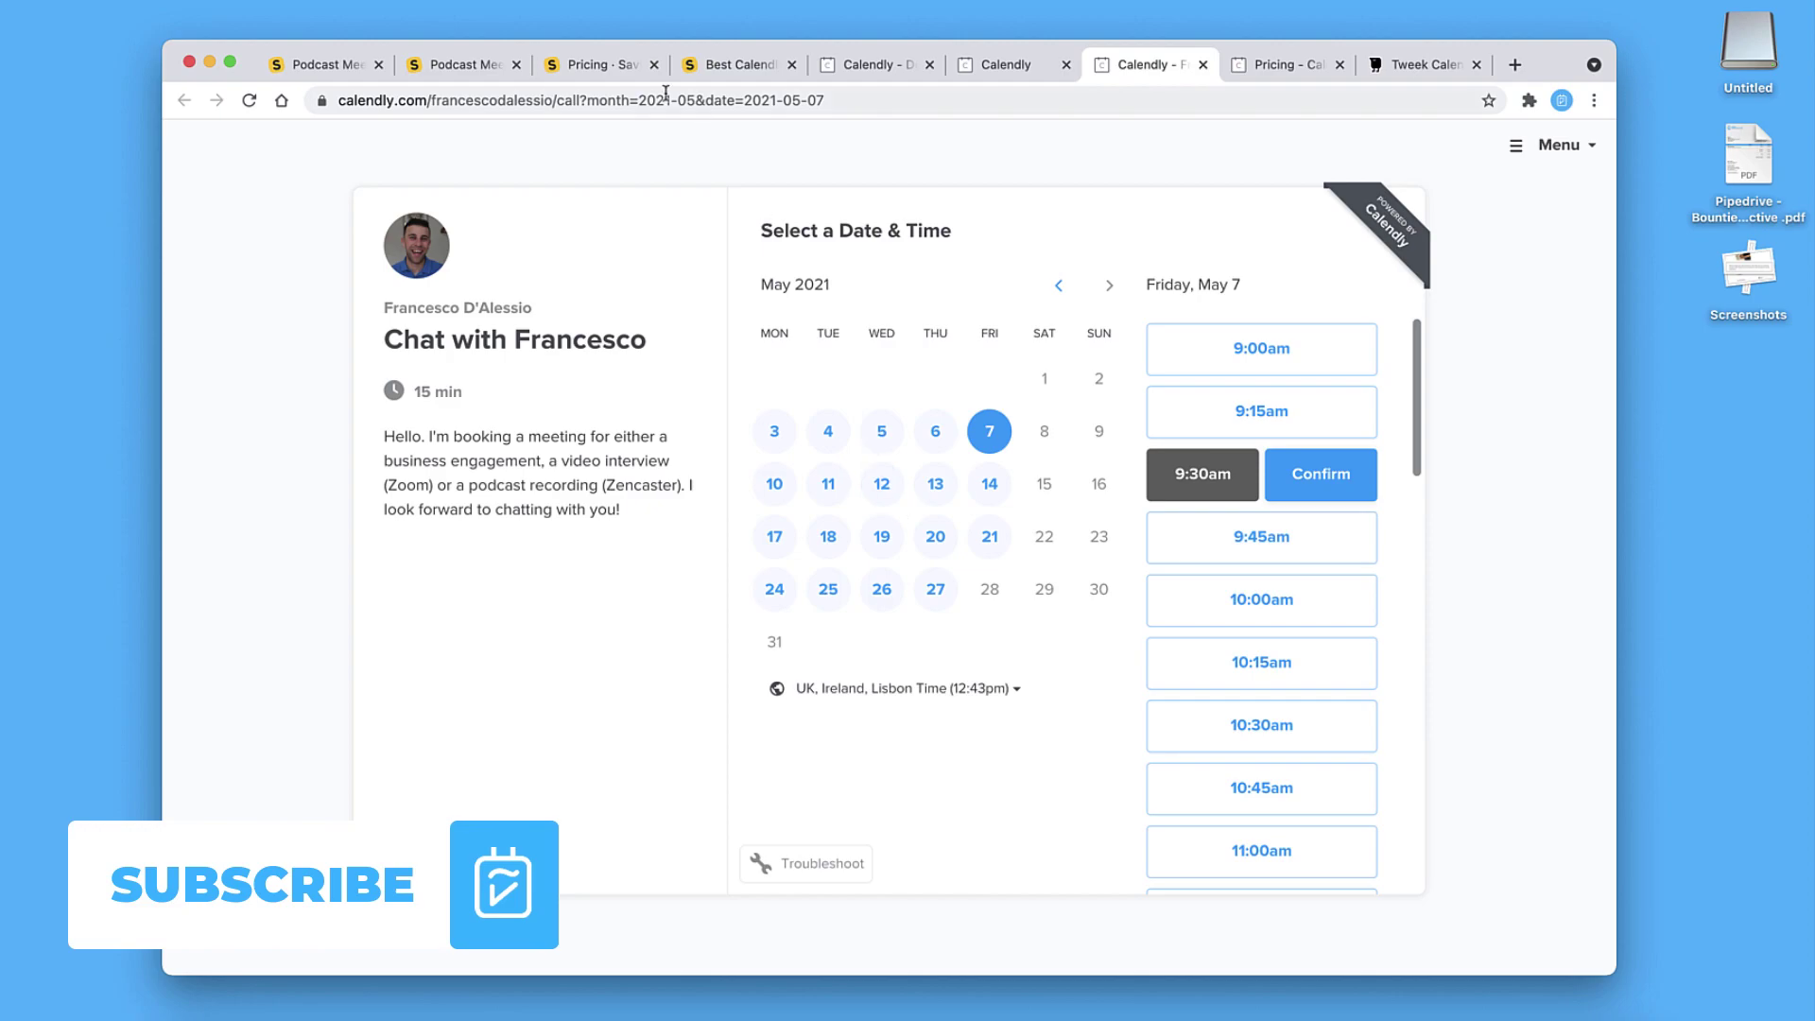
{"action": "left_click", "coordinate": [335, 65]}
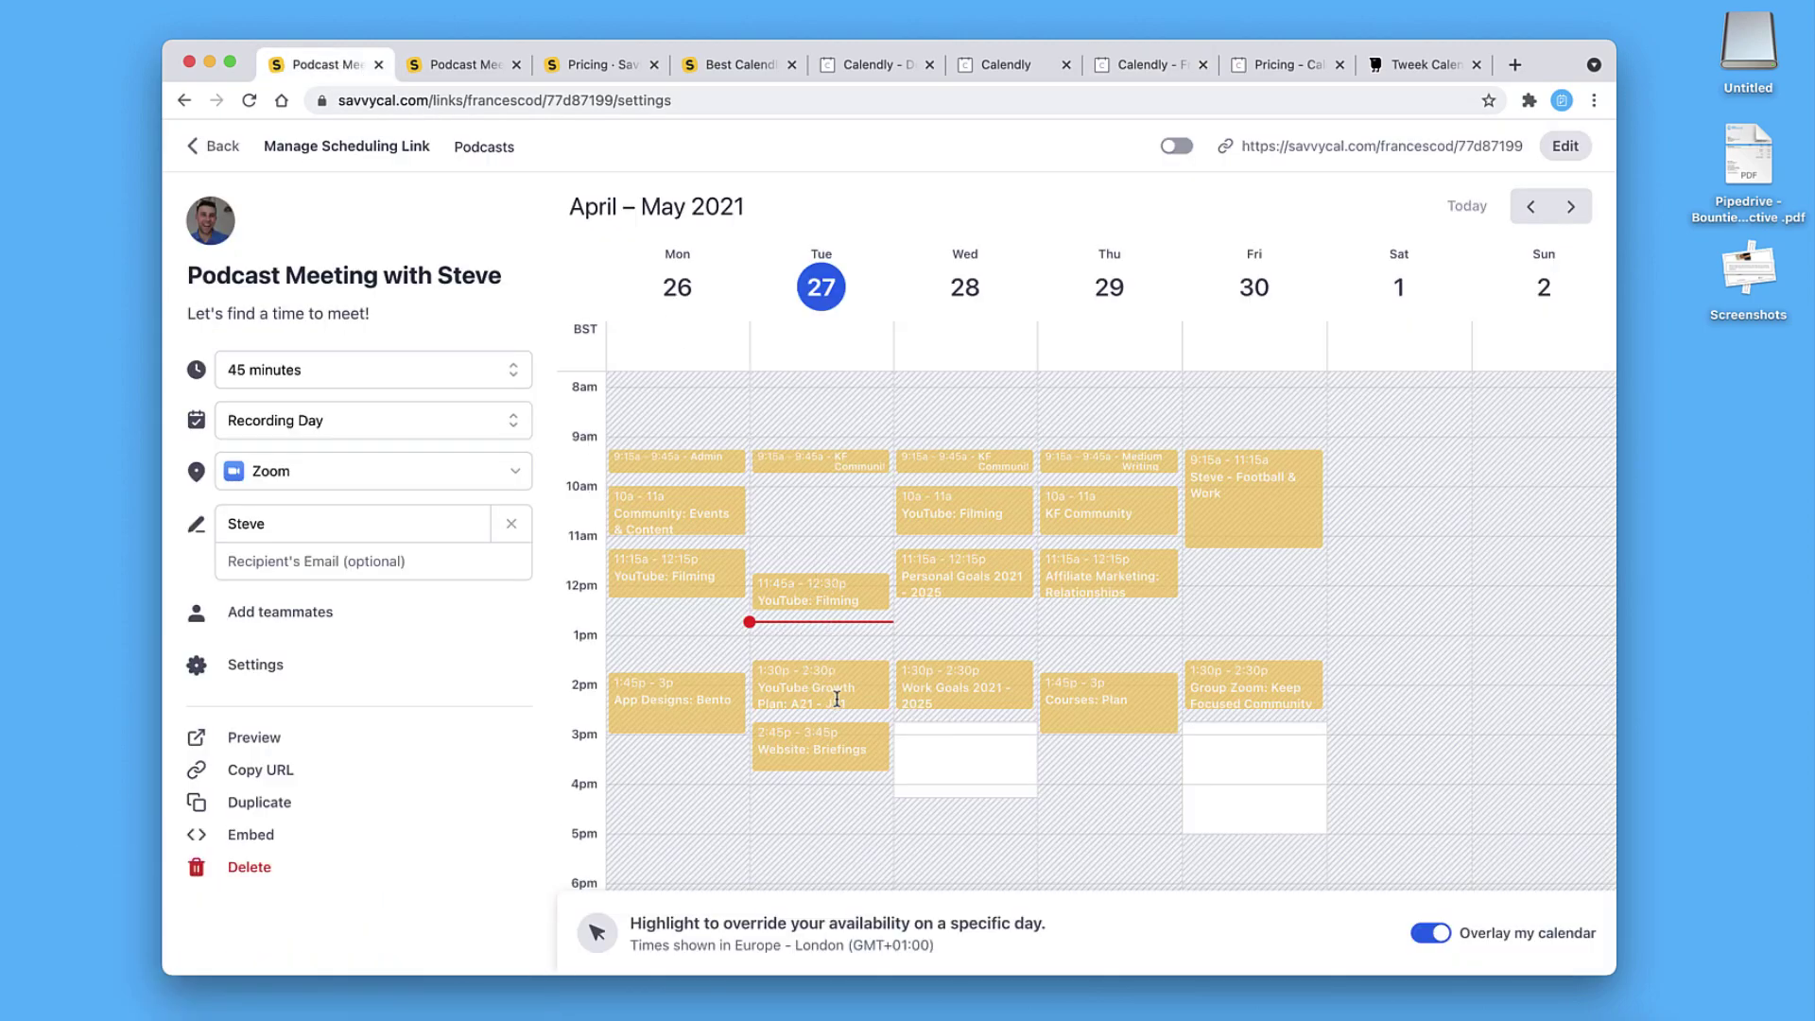
Glance at Calendly again, then view and close the SavvyCal link's website embed code
{"action": "left_click", "coordinate": [1152, 74]}
{"action": "left_click", "coordinate": [321, 64]}
{"action": "scroll", "coordinate": [626, 530], "scroll_direction": "down", "scroll_amount": 3}
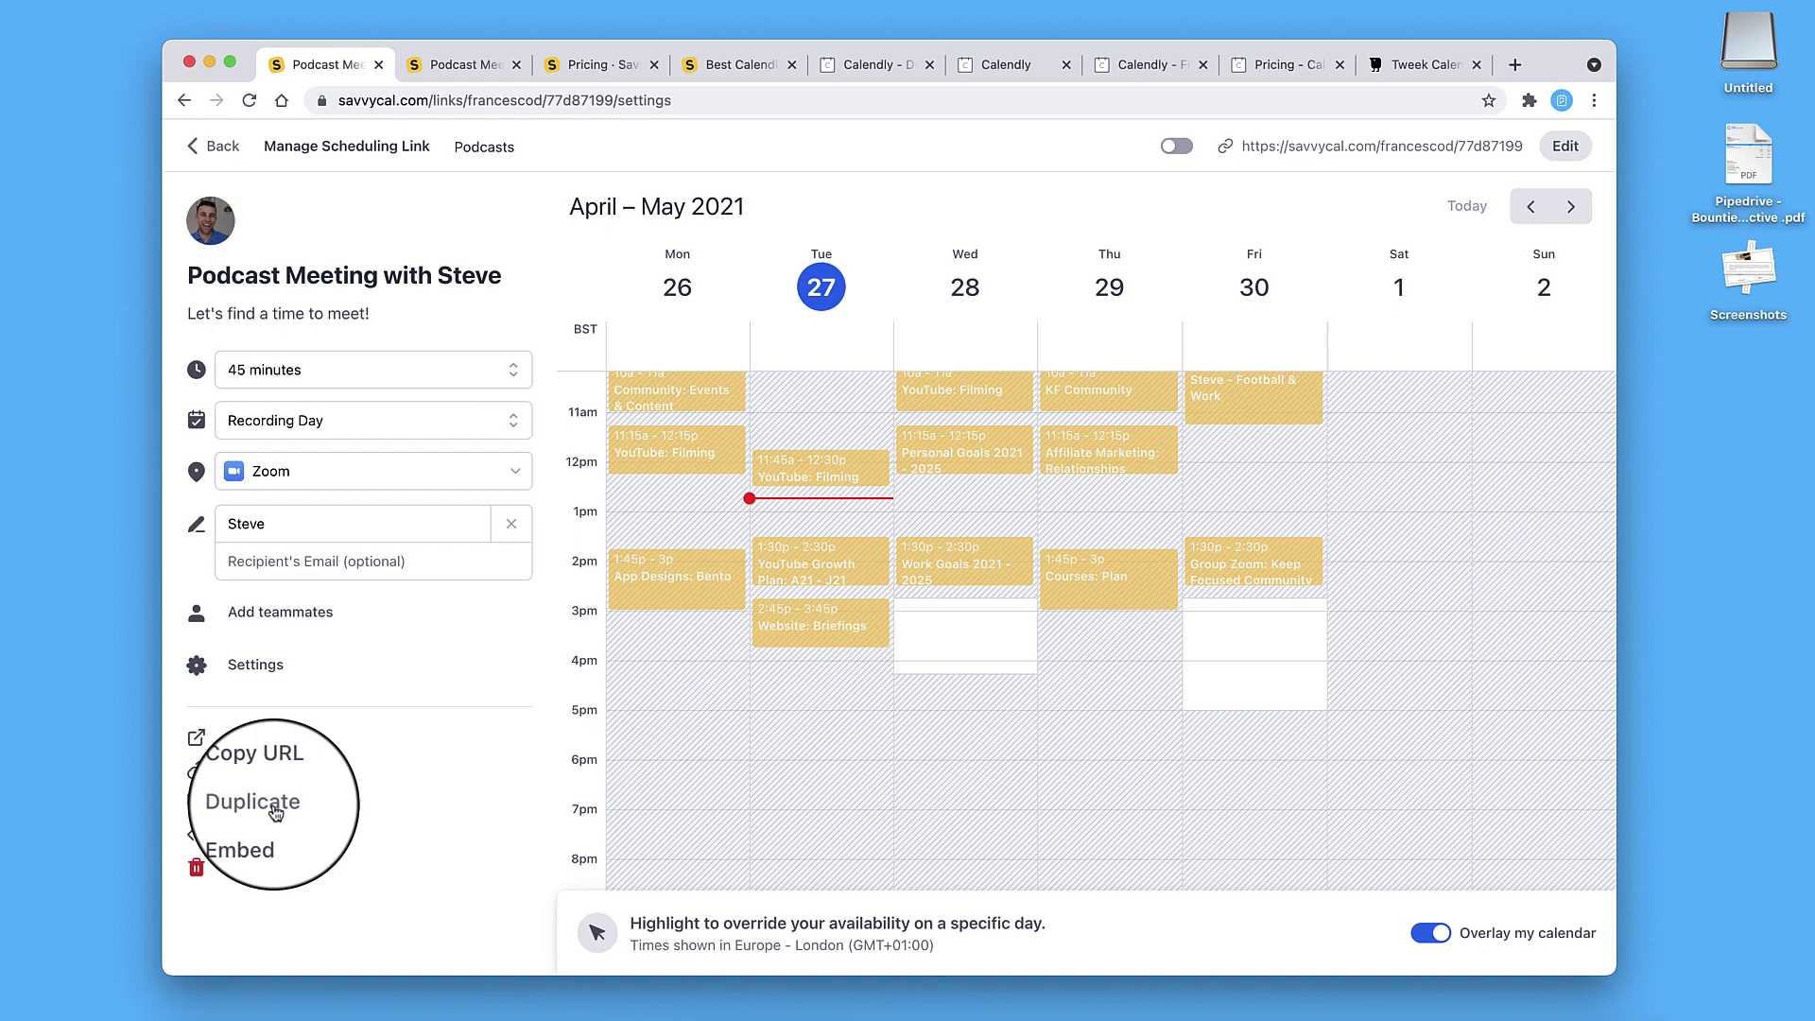
{"action": "left_click", "coordinate": [248, 834]}
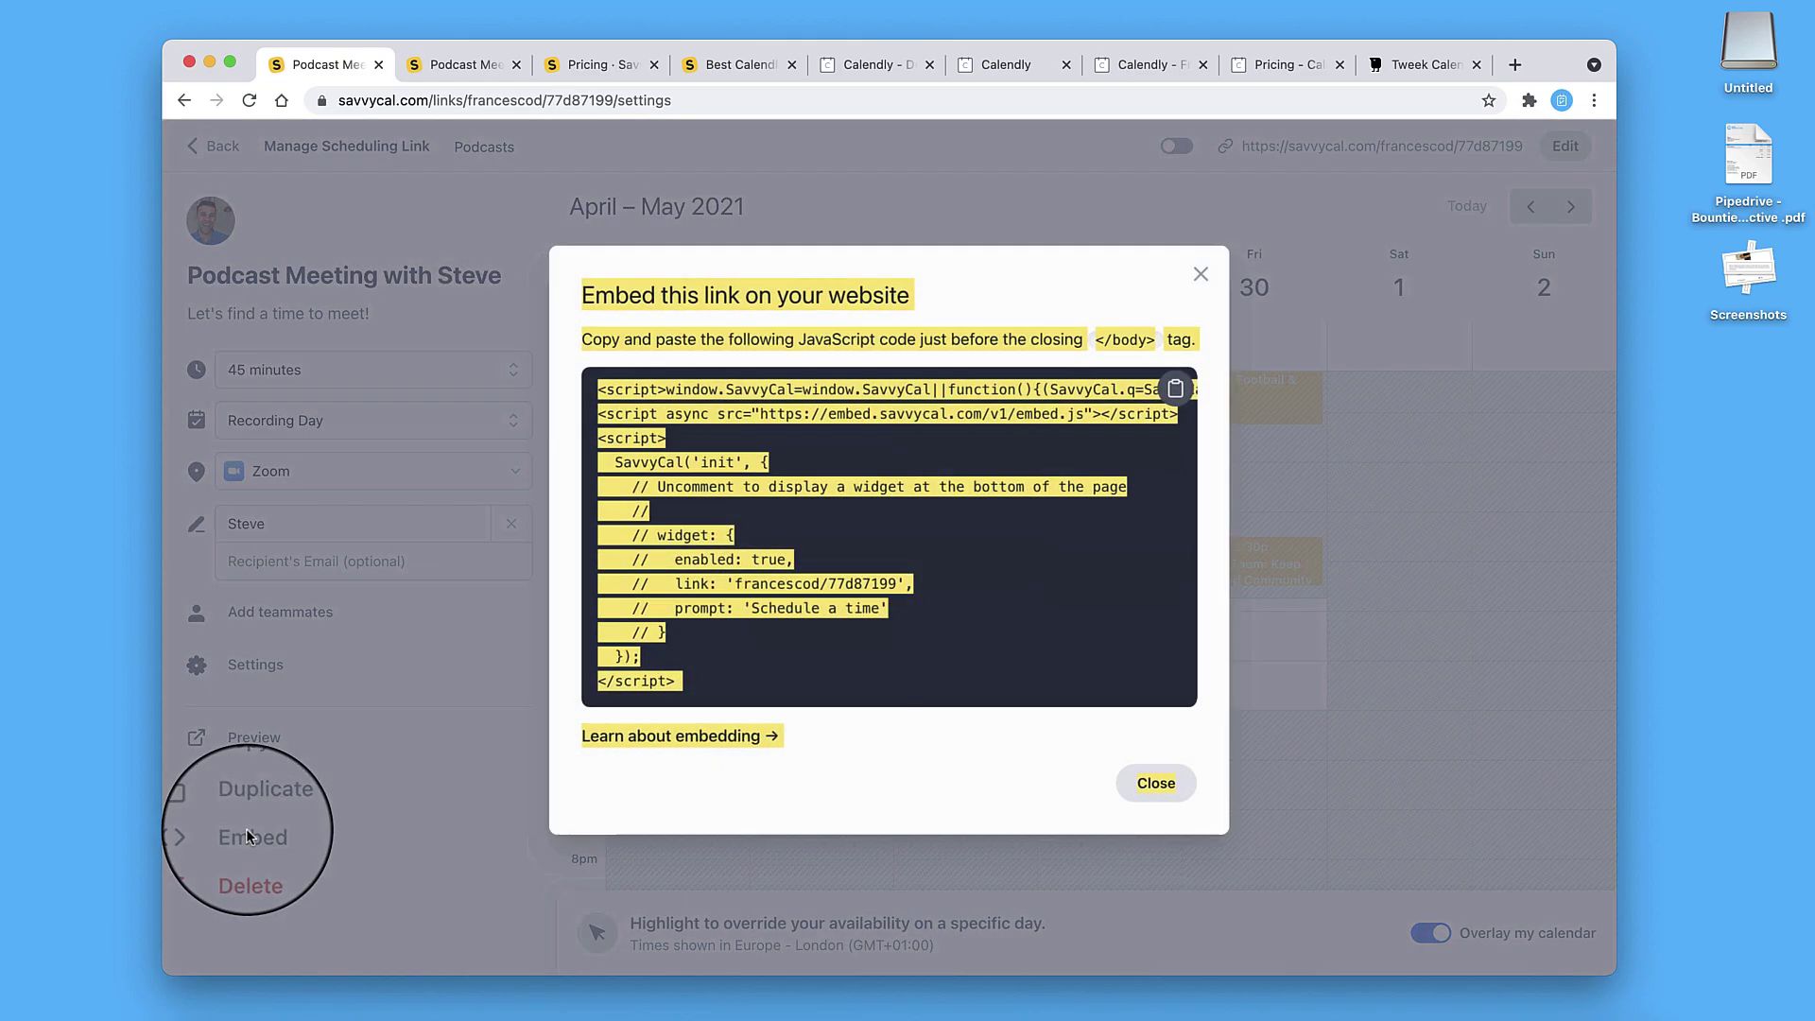
{"action": "left_click", "coordinate": [1201, 276]}
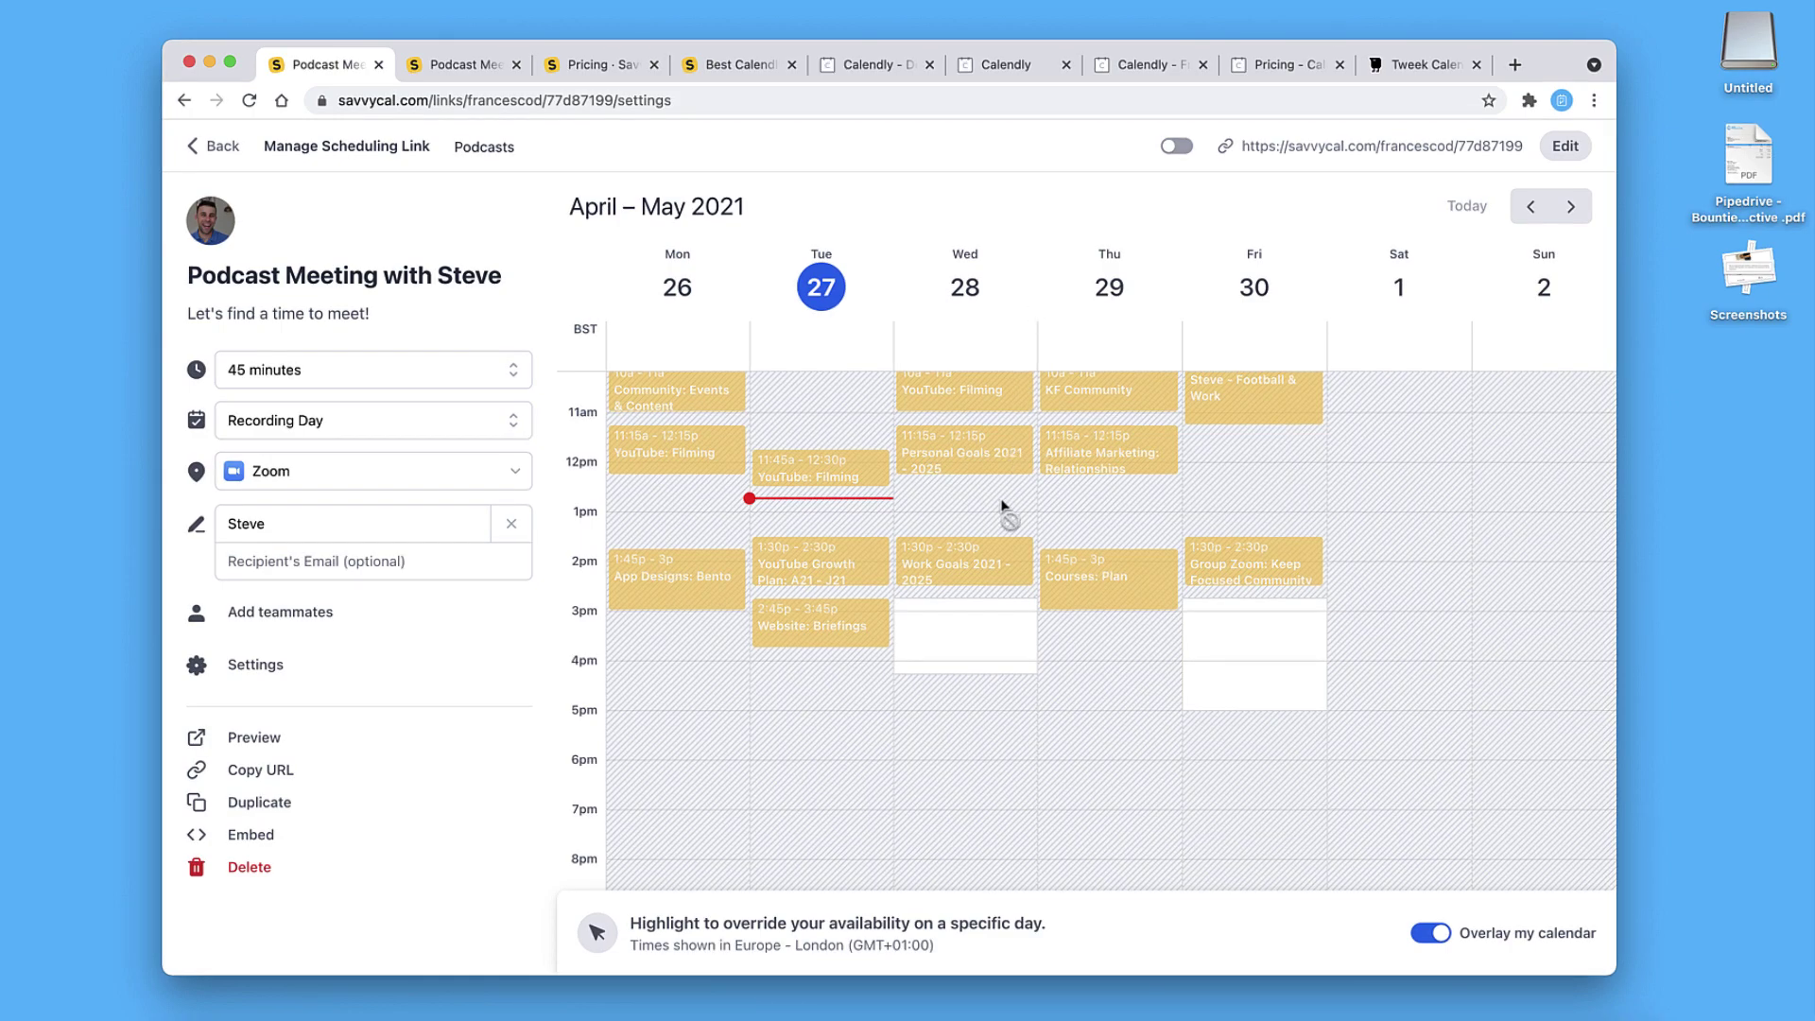
{"action": "scroll", "coordinate": [1074, 433], "scroll_direction": "up", "scroll_amount": 2}
{"action": "left_click", "coordinate": [1570, 204]}
{"action": "scroll", "coordinate": [1298, 429], "scroll_direction": "up", "scroll_amount": 2}
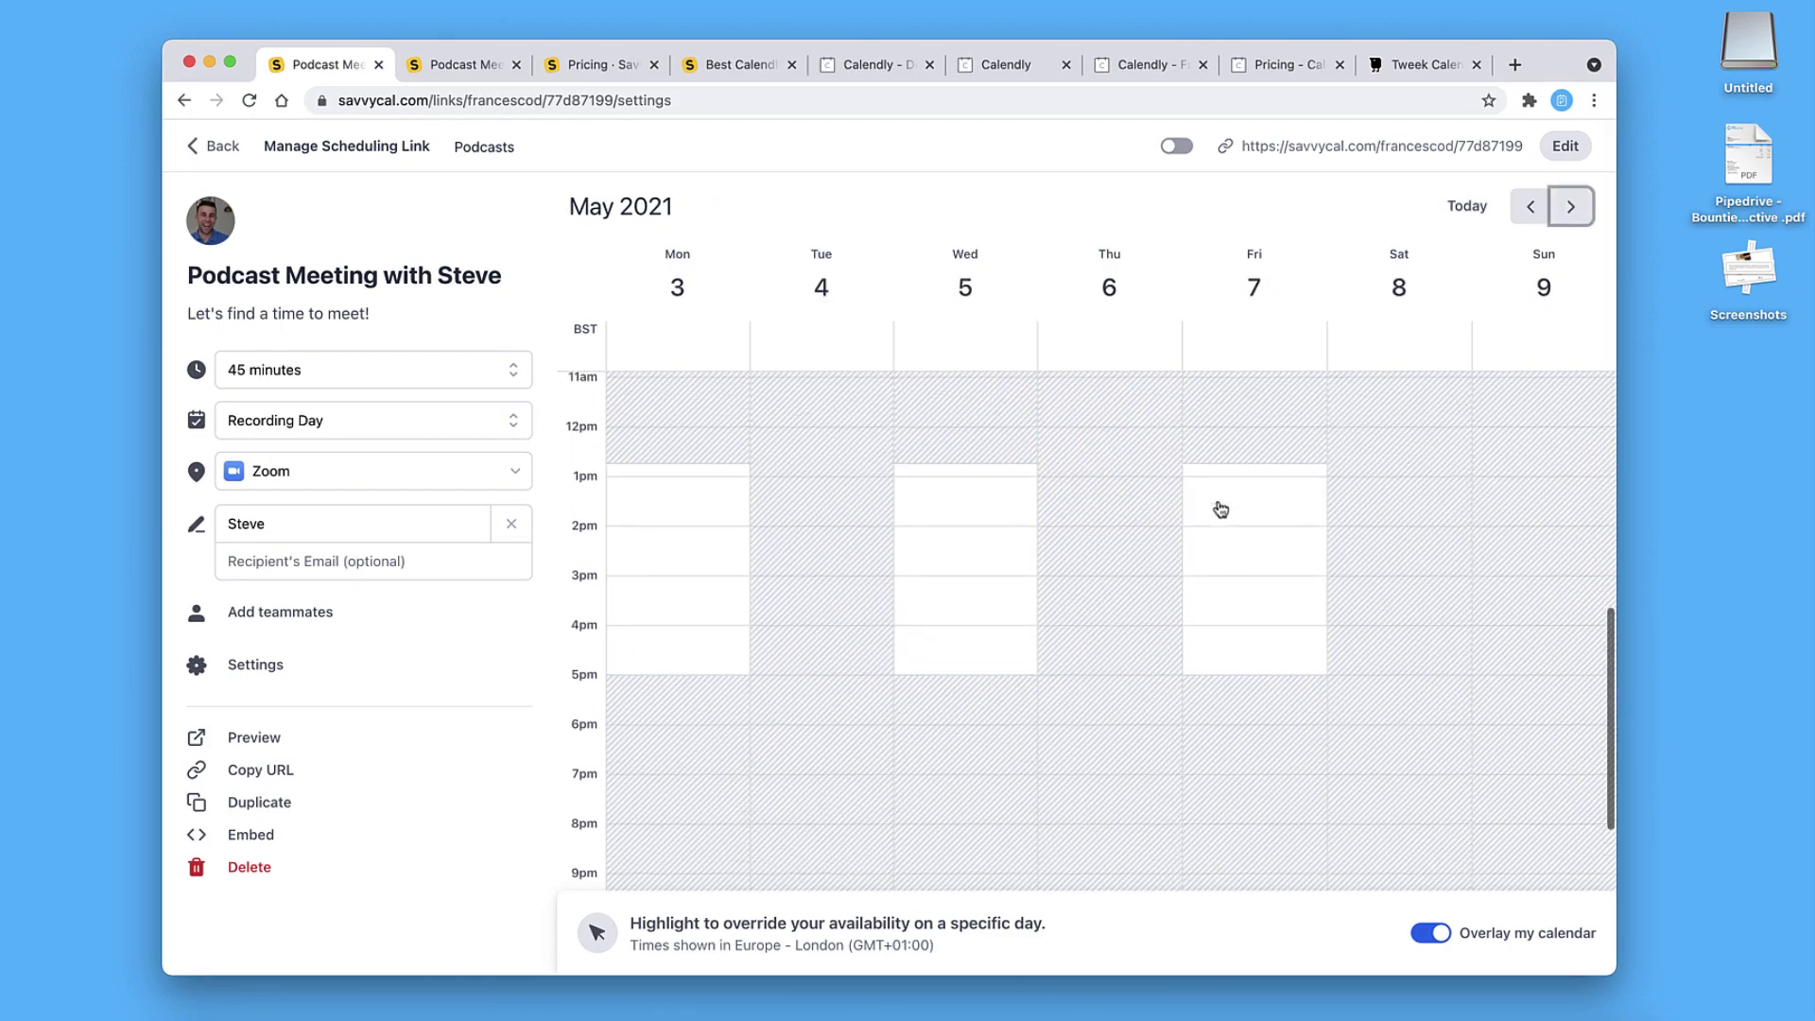
{"action": "left_click", "coordinate": [690, 598]}
{"action": "left_click", "coordinate": [686, 547]}
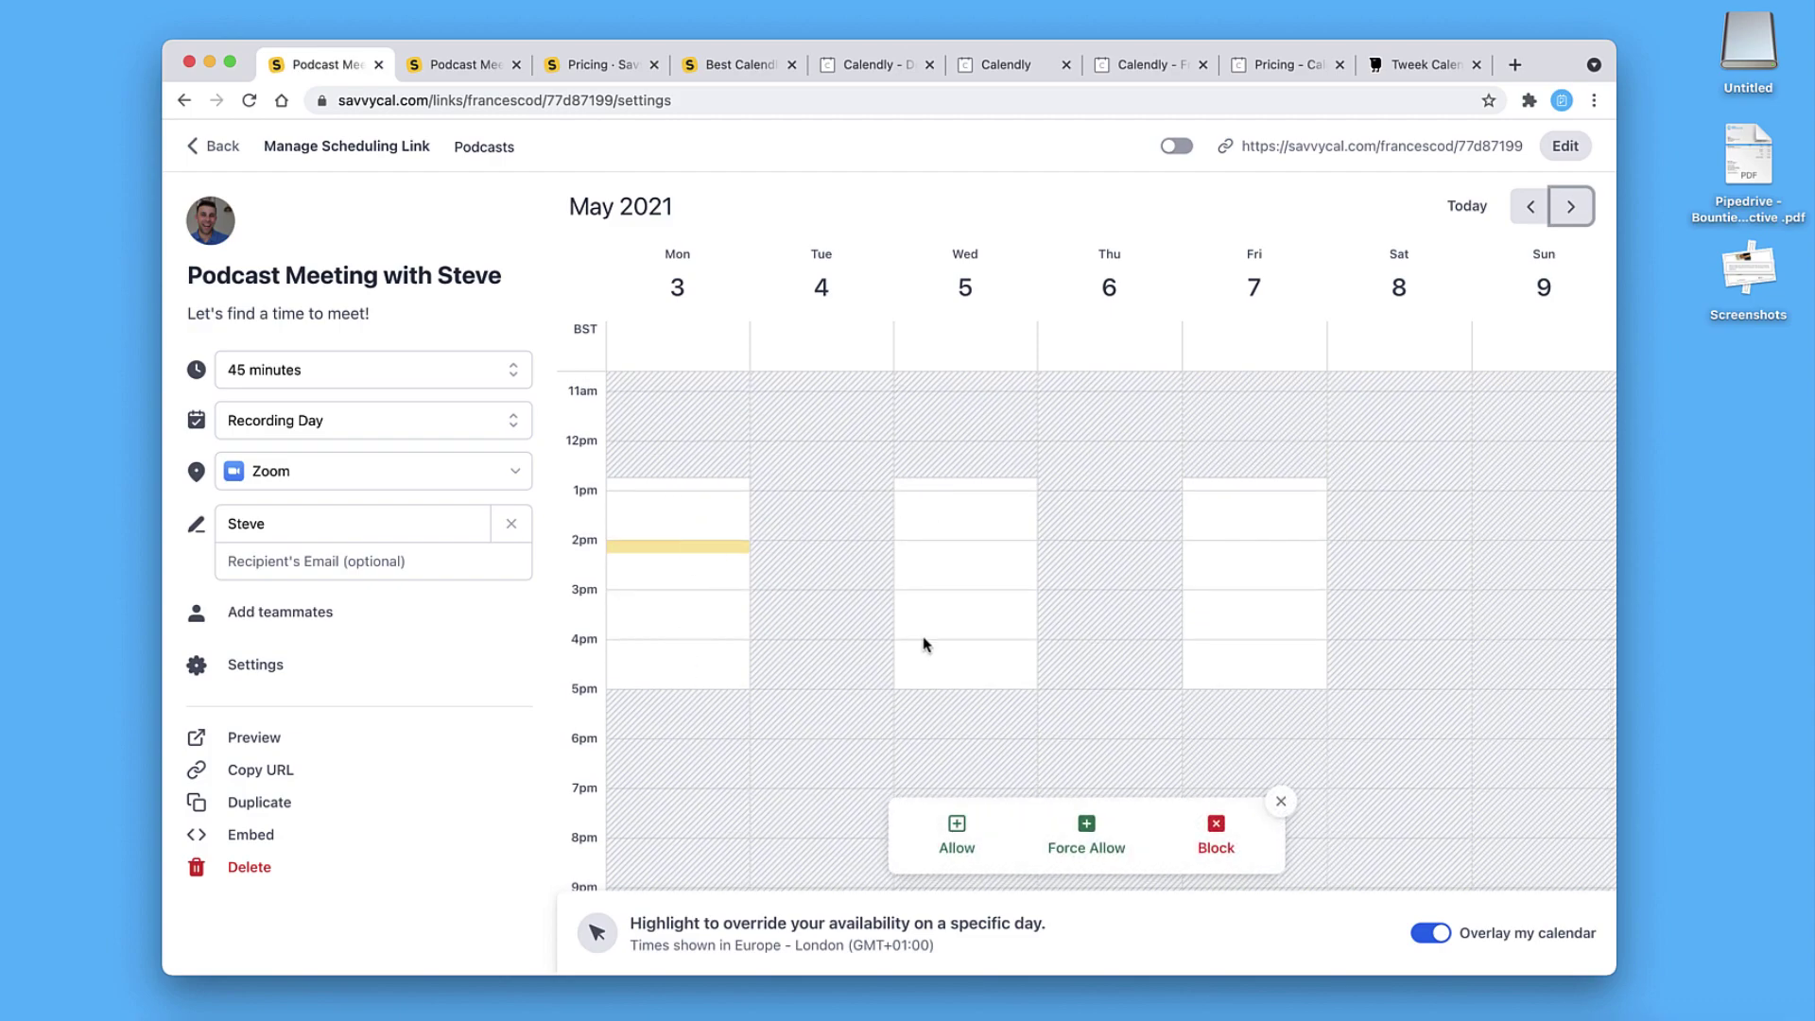
{"action": "left_click", "coordinate": [1282, 803]}
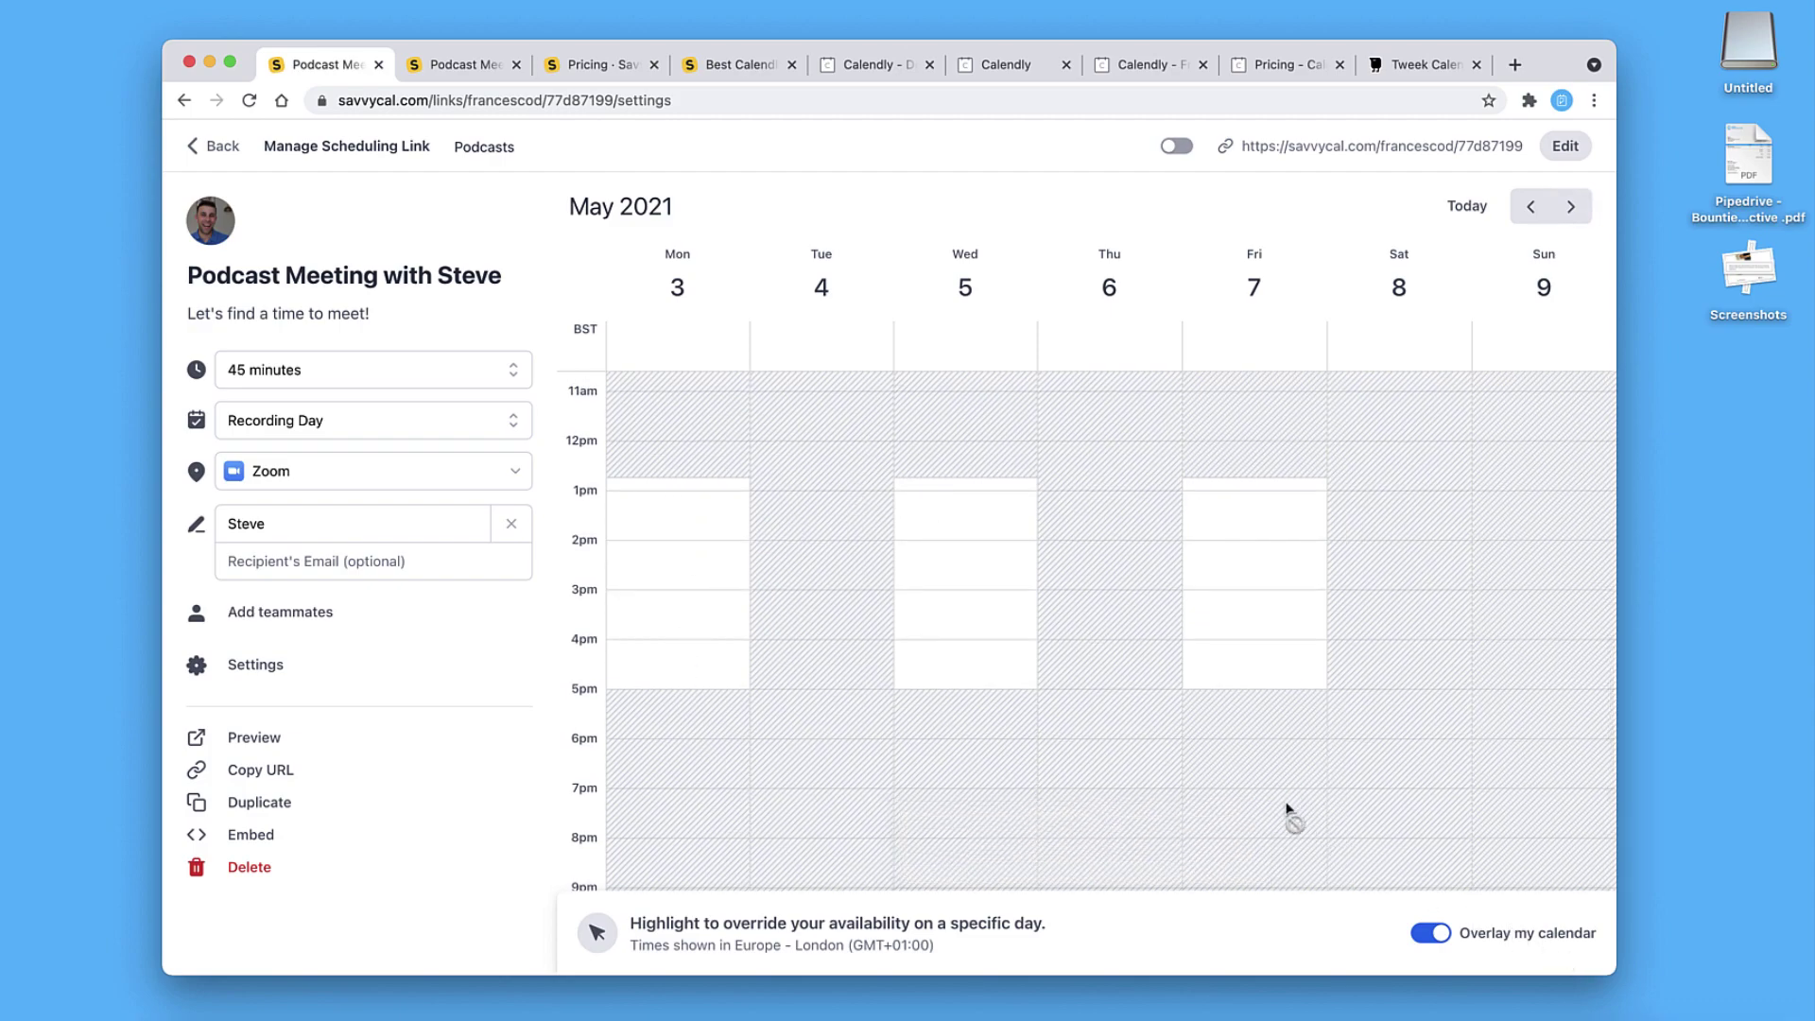
Open the link's settings and review the event name and calendar choices without changing them
{"action": "left_click", "coordinate": [266, 675]}
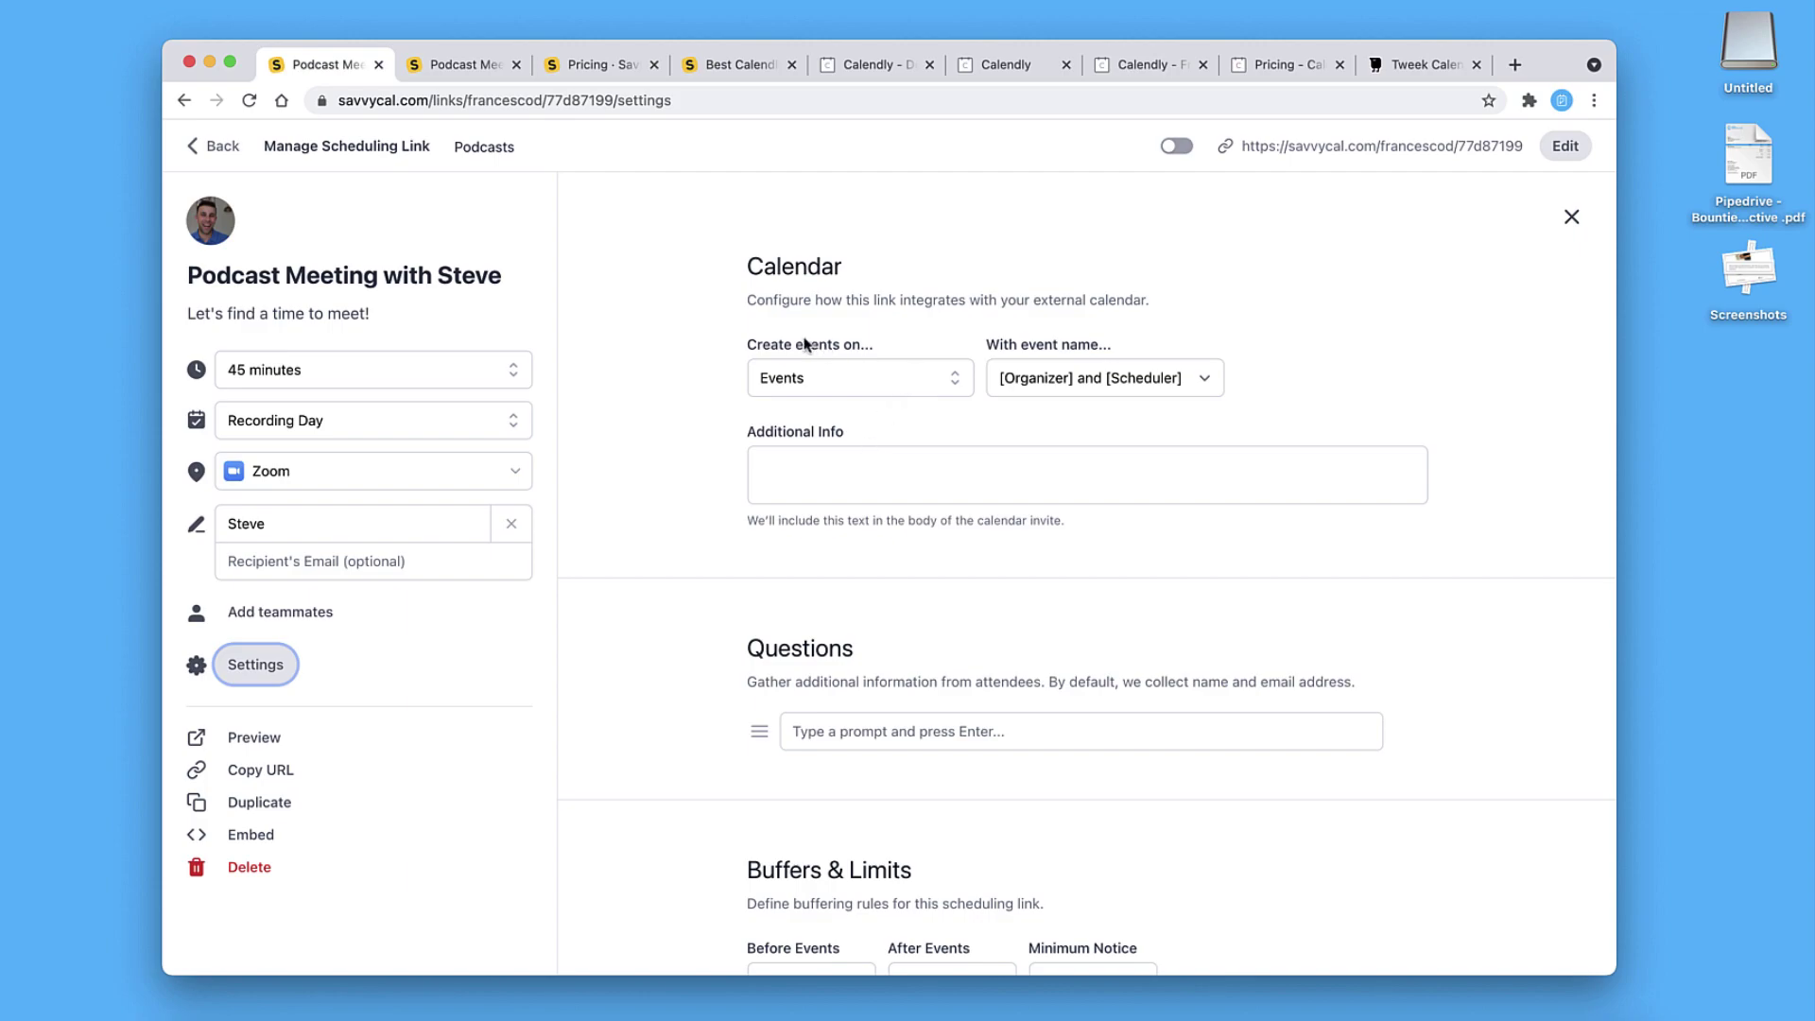
{"action": "left_click", "coordinate": [1064, 376]}
{"action": "left_click", "coordinate": [1141, 342]}
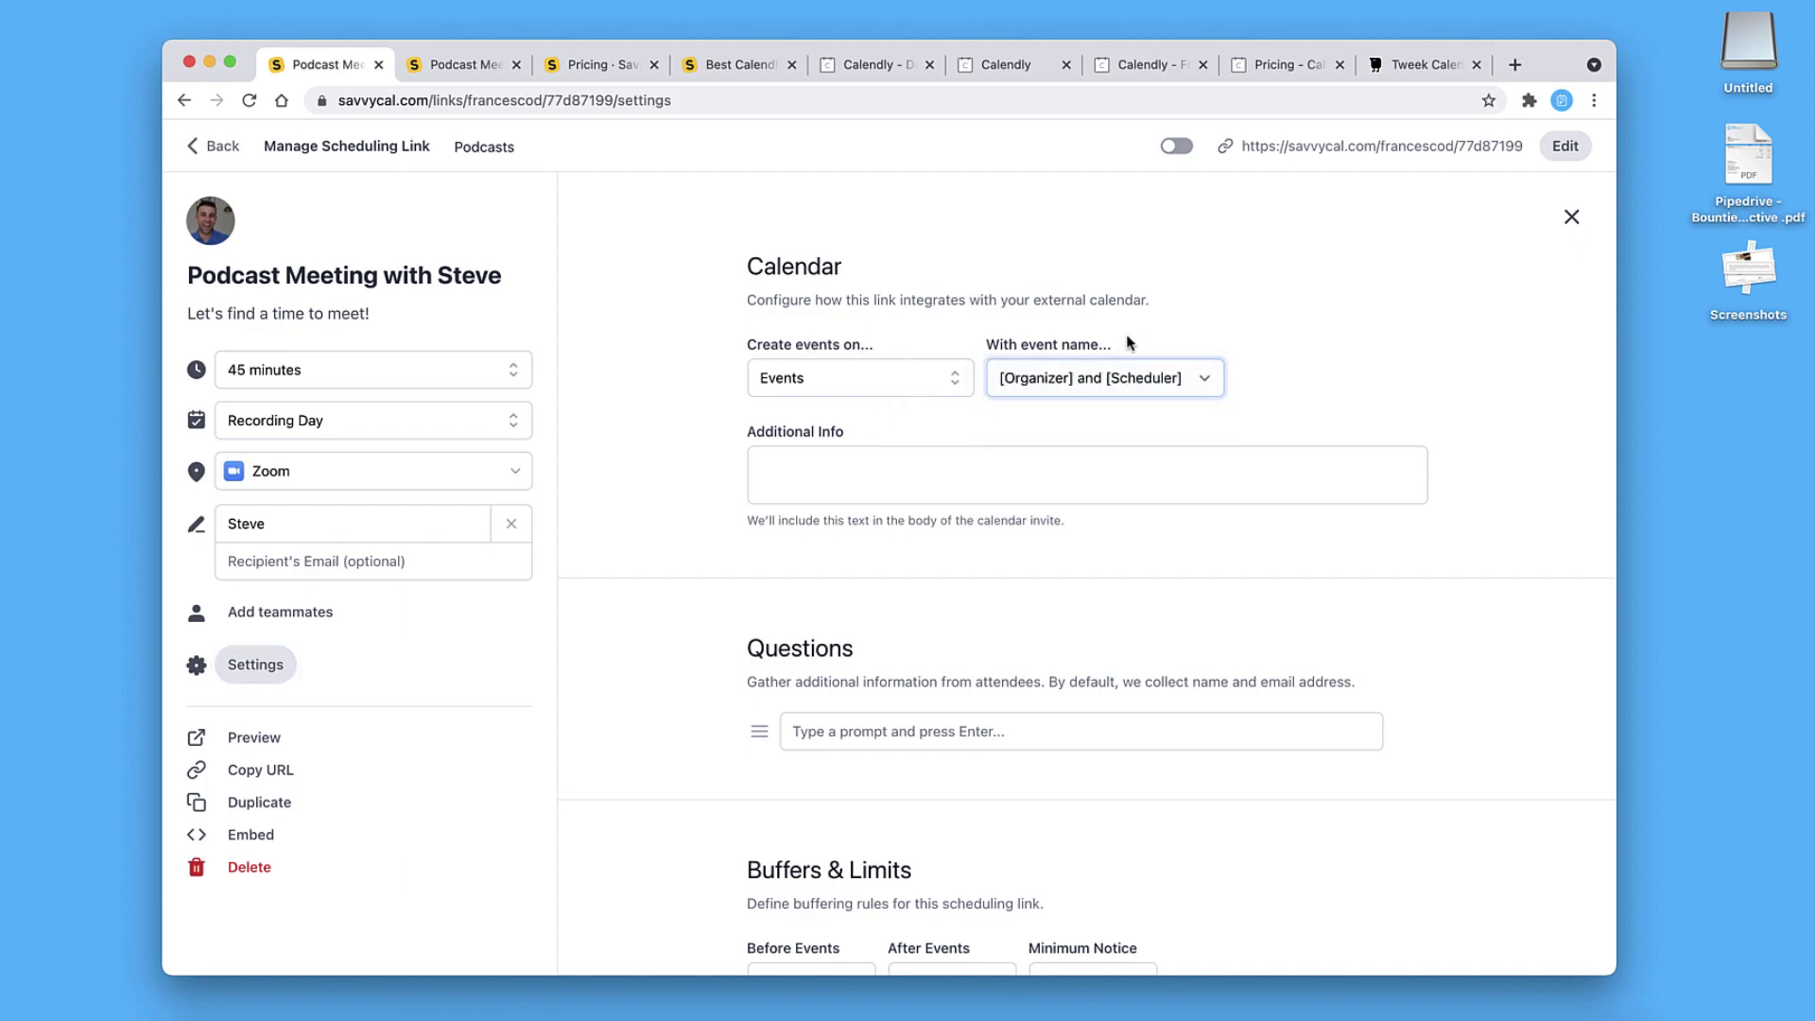
{"action": "left_click", "coordinate": [871, 384]}
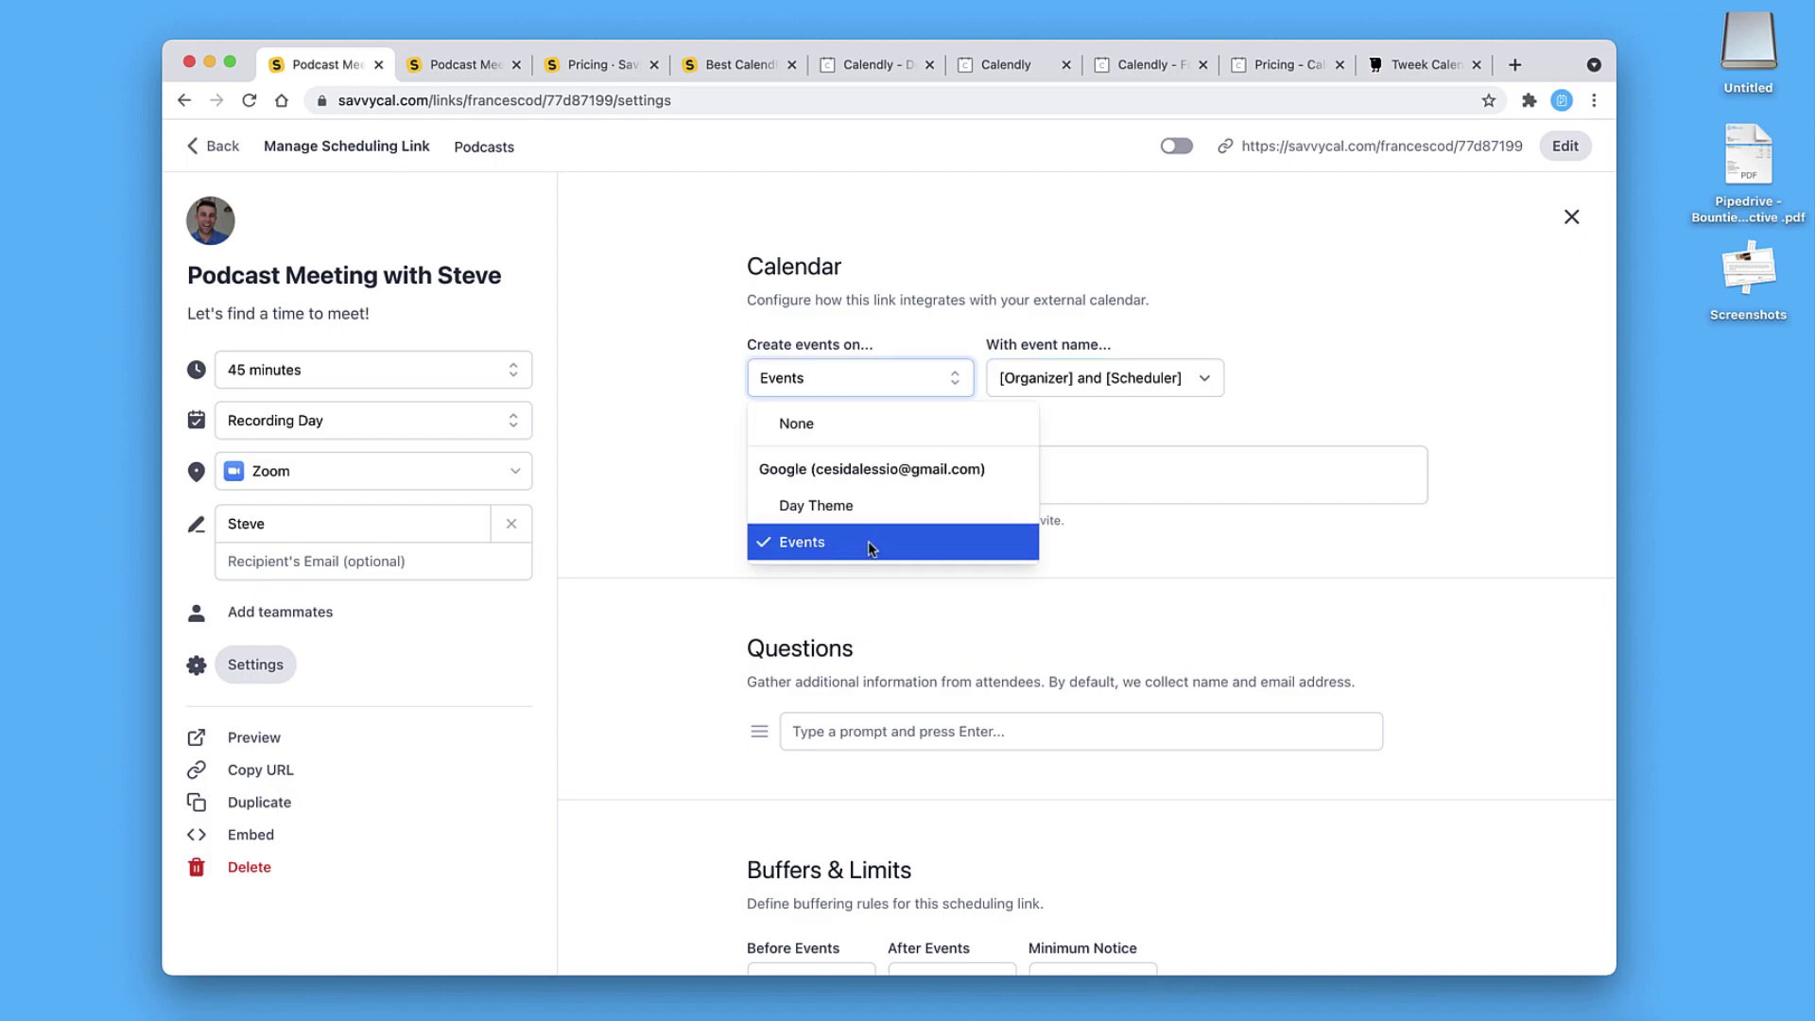
{"action": "left_click", "coordinate": [1263, 369]}
{"action": "left_click", "coordinate": [1158, 378]}
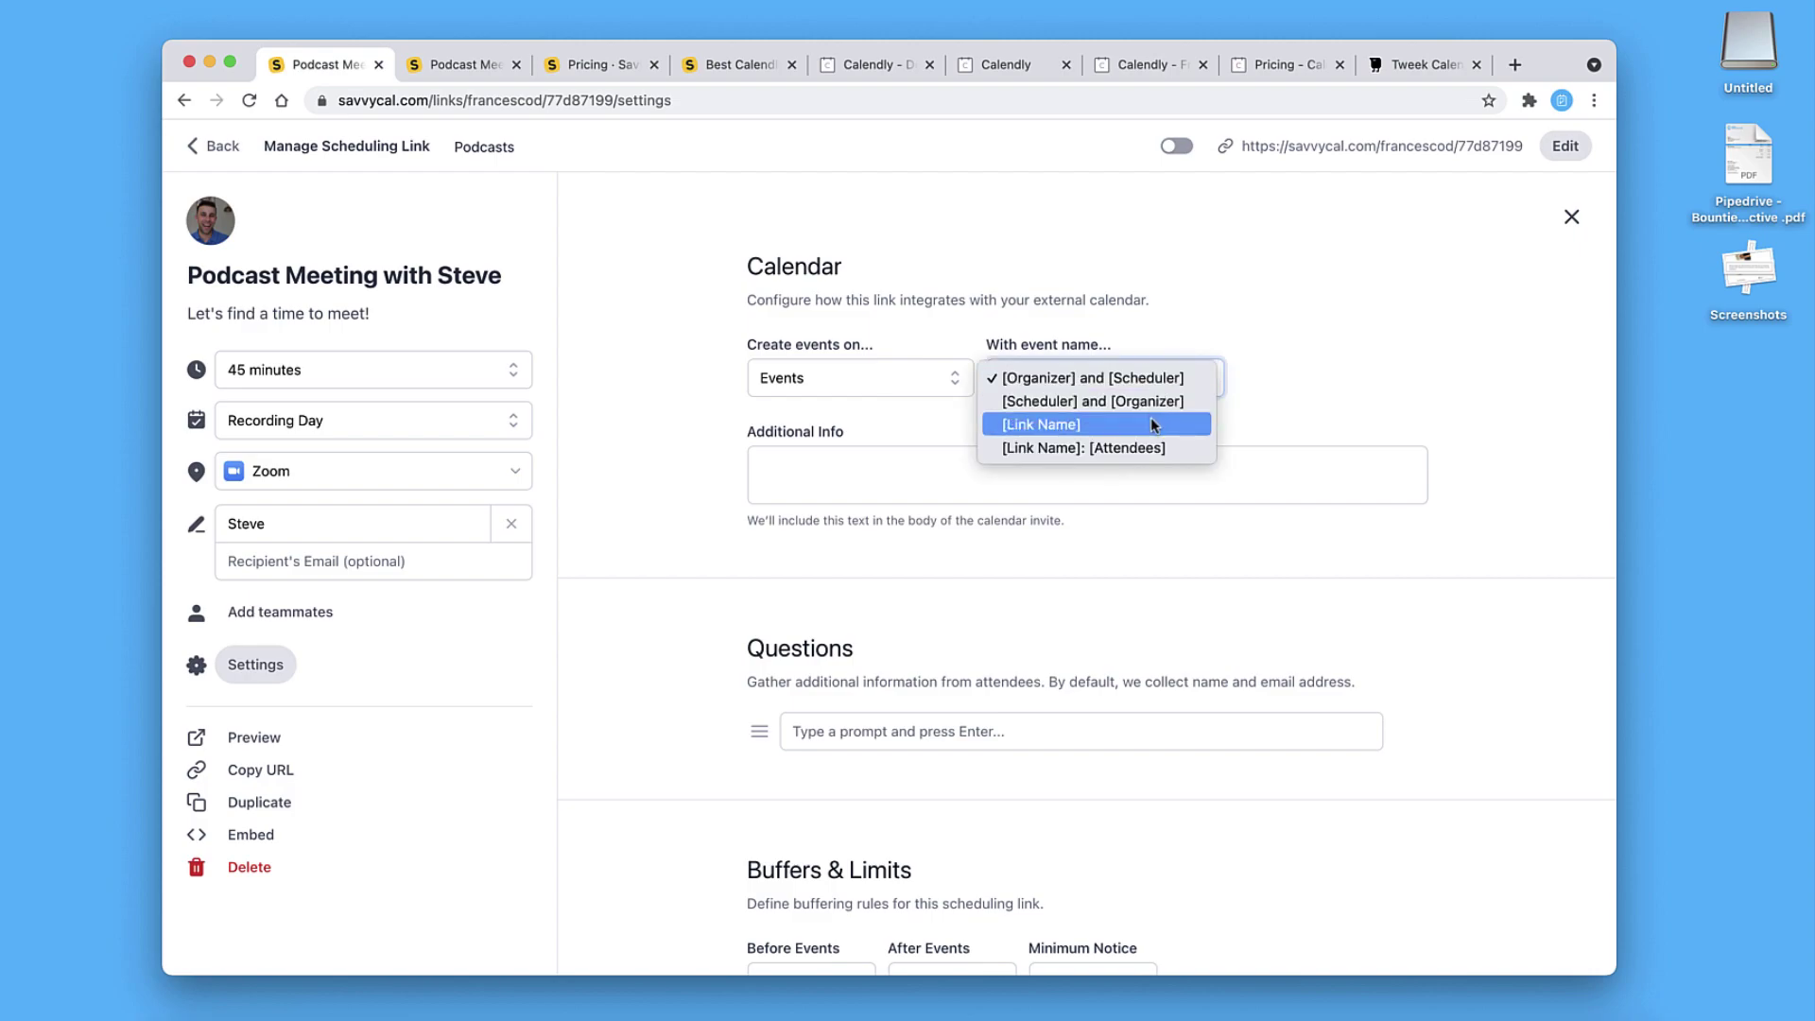
{"action": "left_click", "coordinate": [1303, 337]}
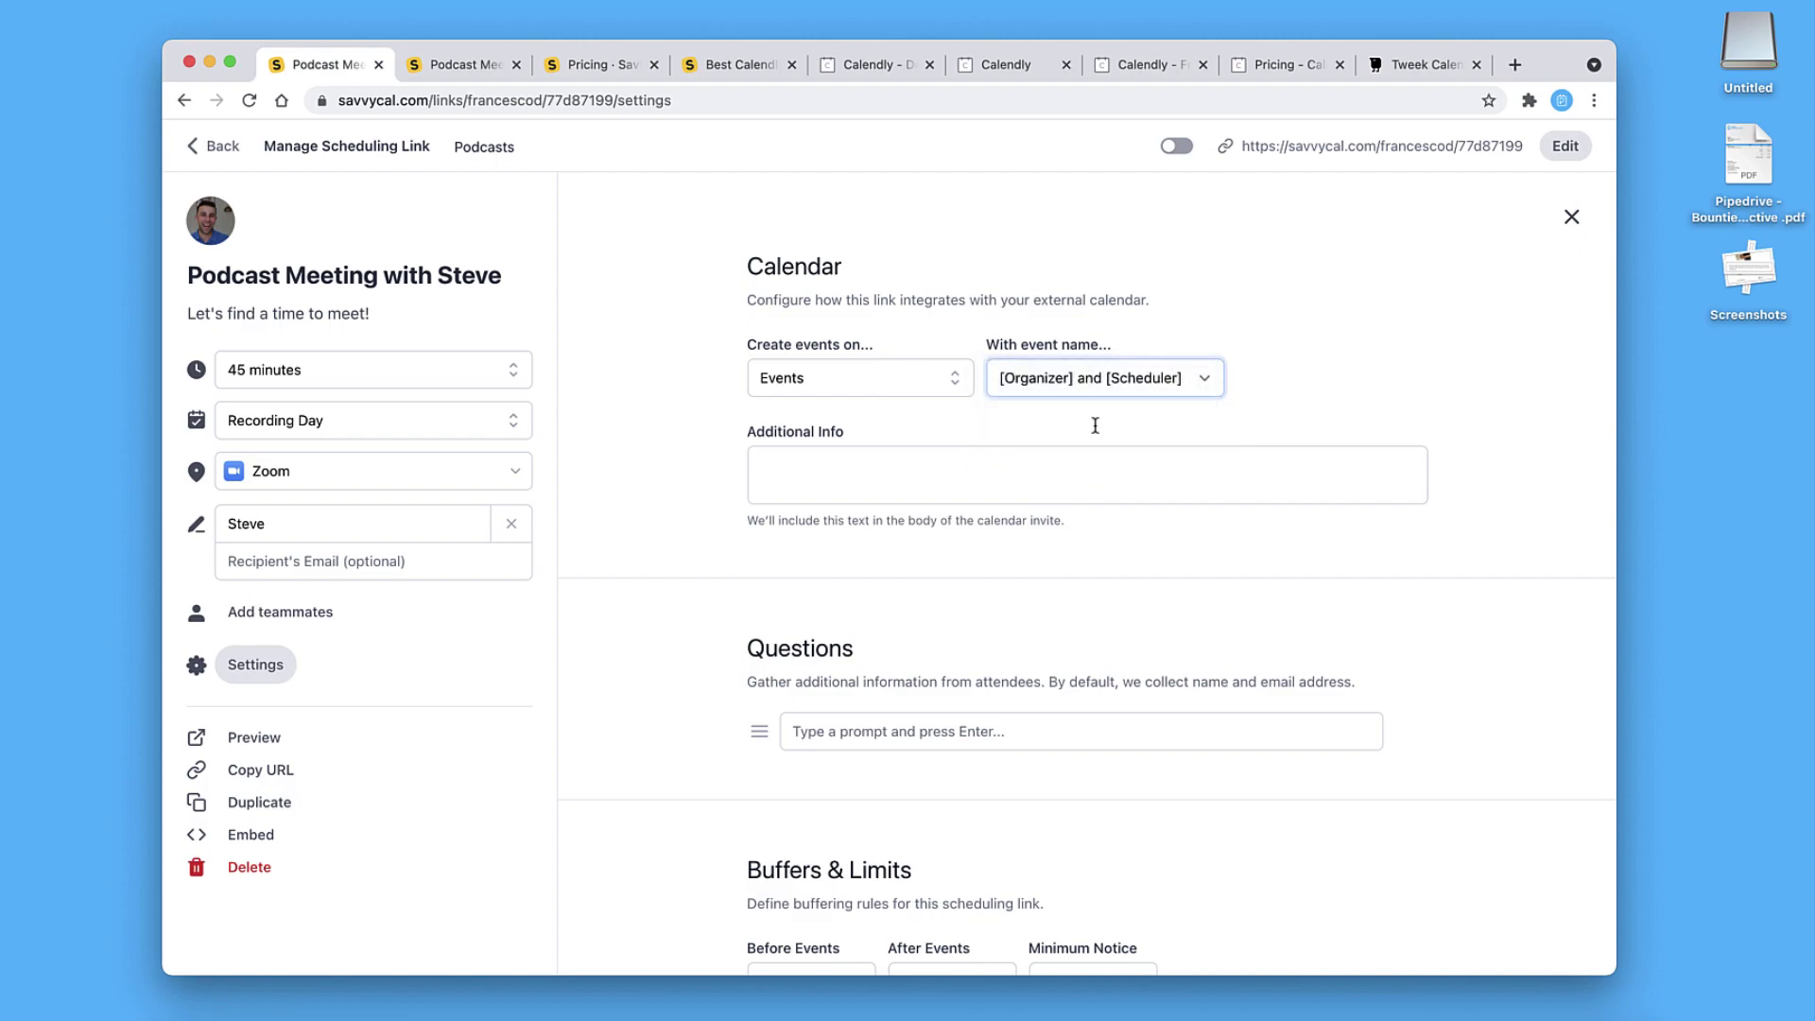
Start editing the Additional Info text and begin adding a question for attendees
{"action": "left_click", "coordinate": [905, 489]}
{"action": "scroll", "coordinate": [904, 489], "scroll_direction": "down", "scroll_amount": 5}
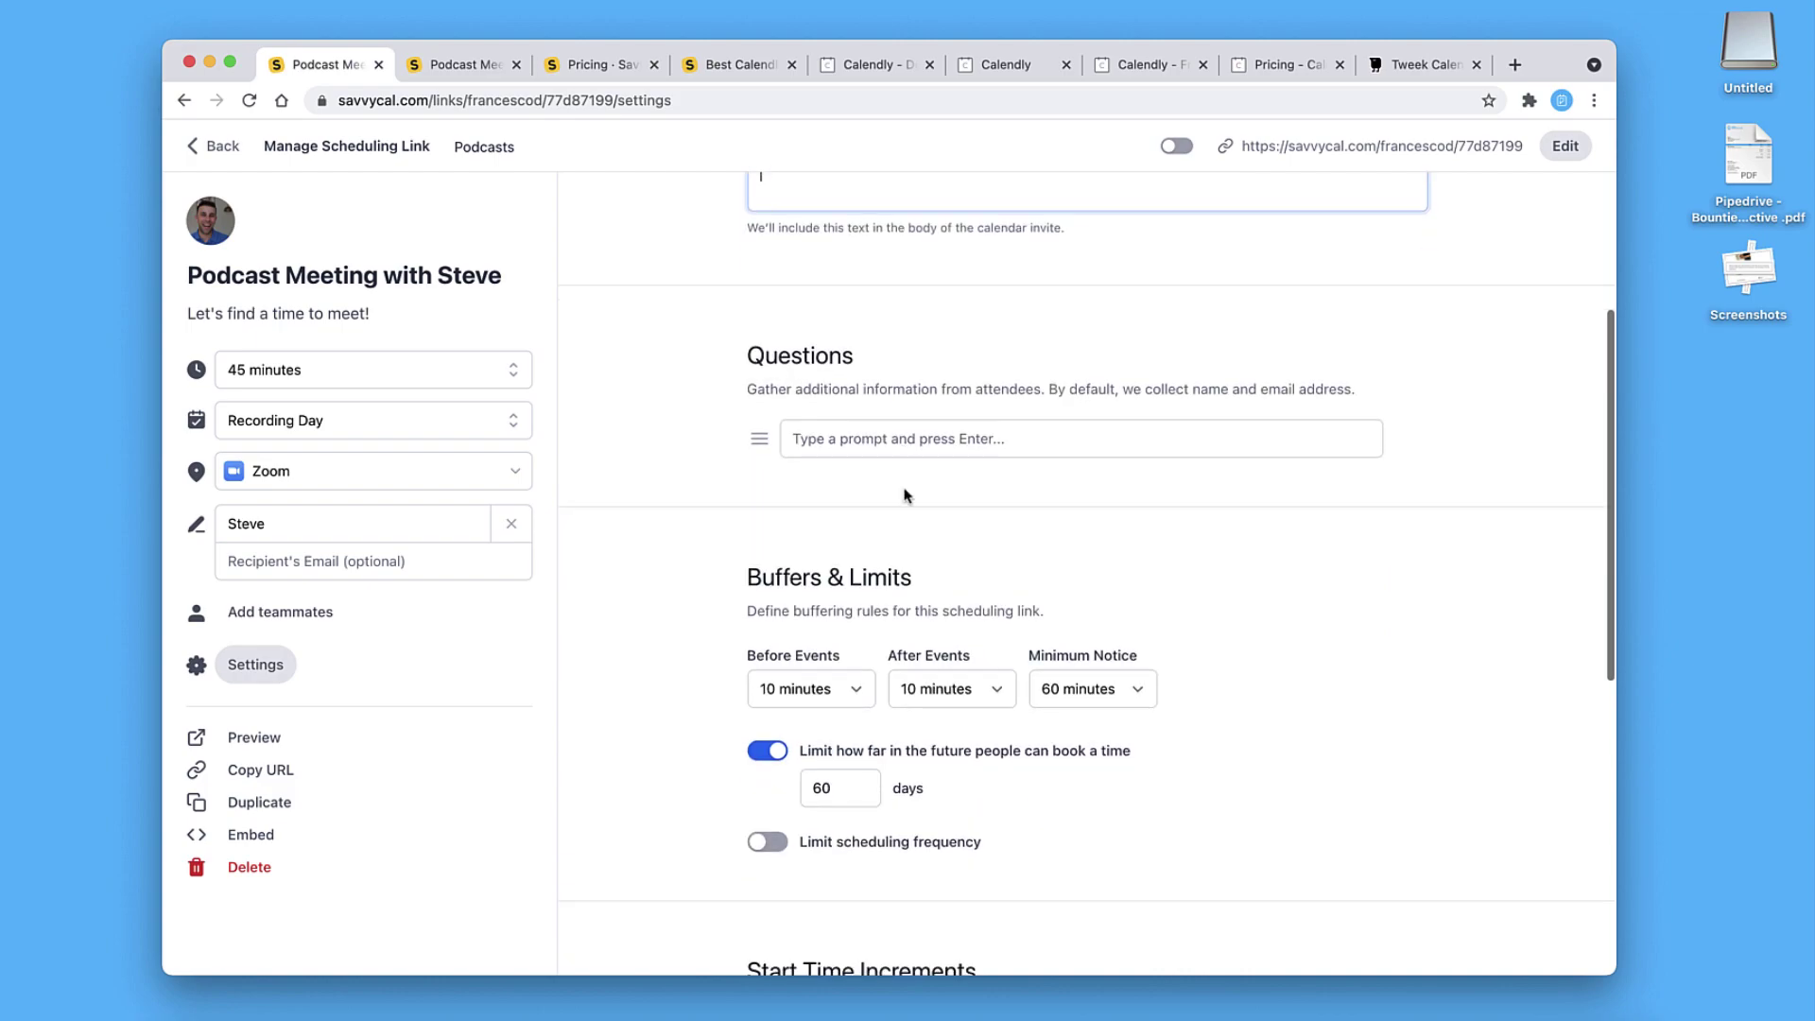
{"action": "left_click", "coordinate": [871, 438]}
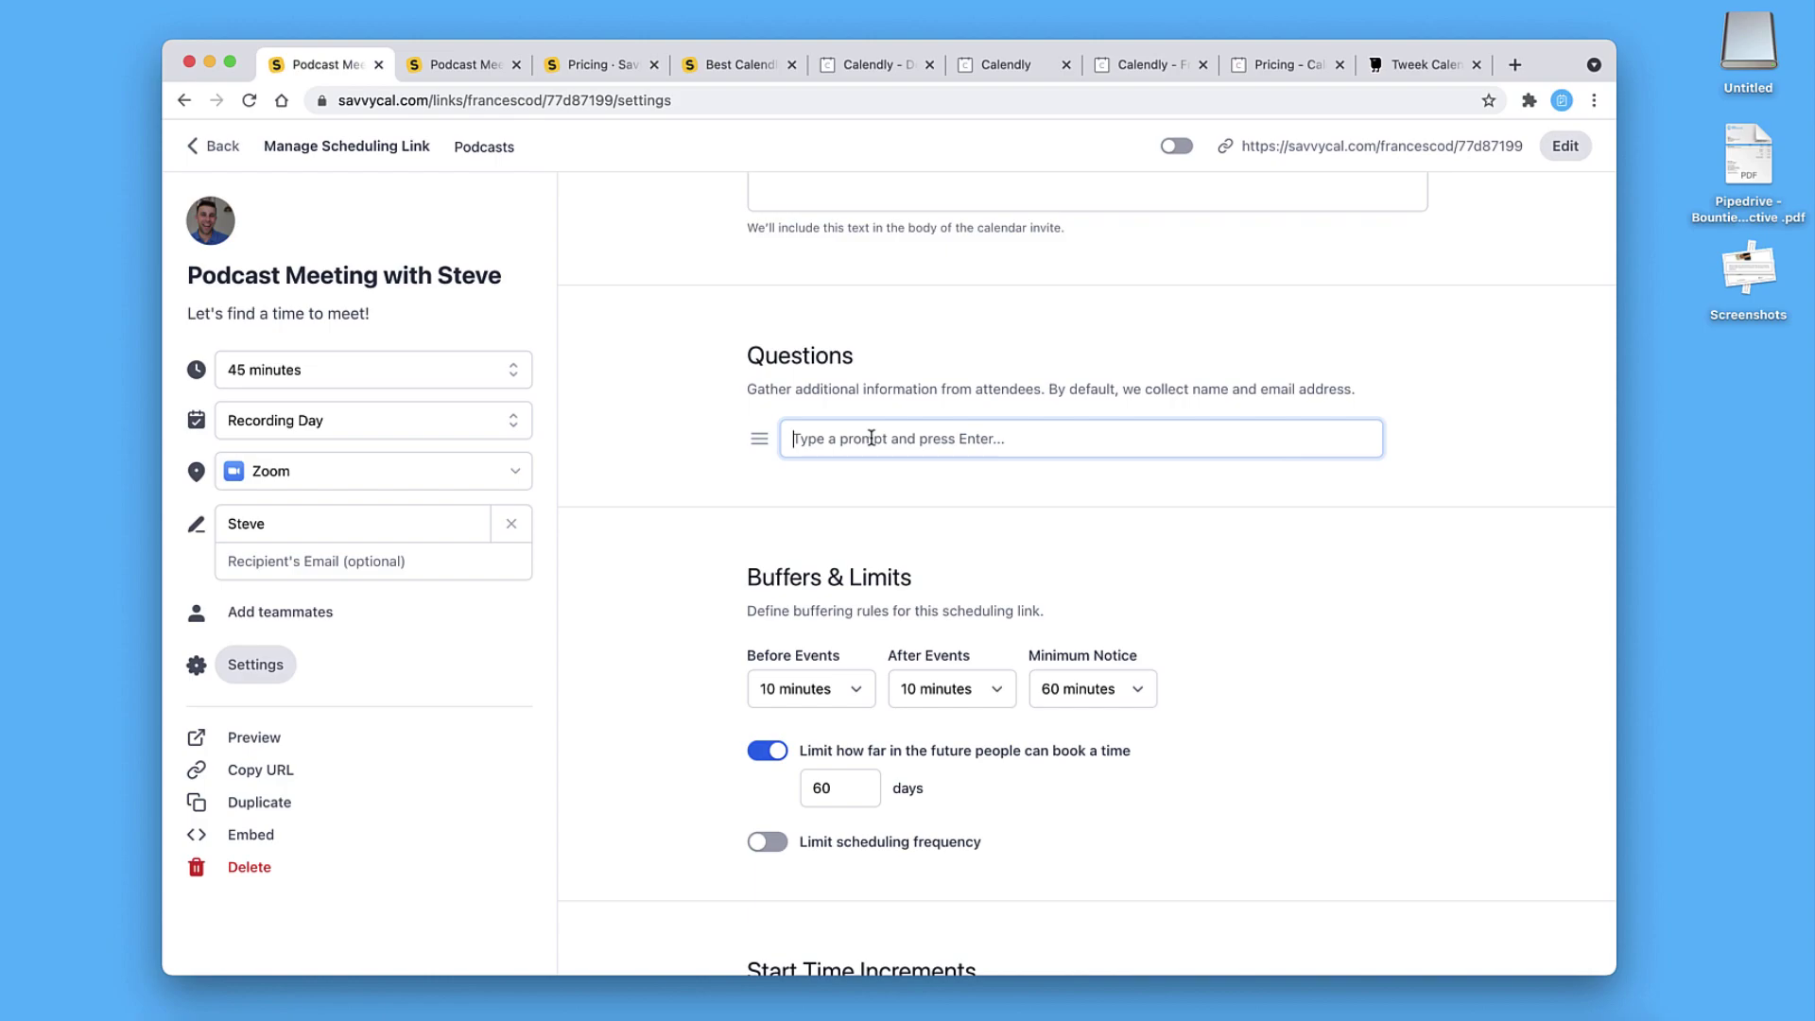
{"action": "scroll", "coordinate": [871, 438], "scroll_direction": "down", "scroll_amount": 3}
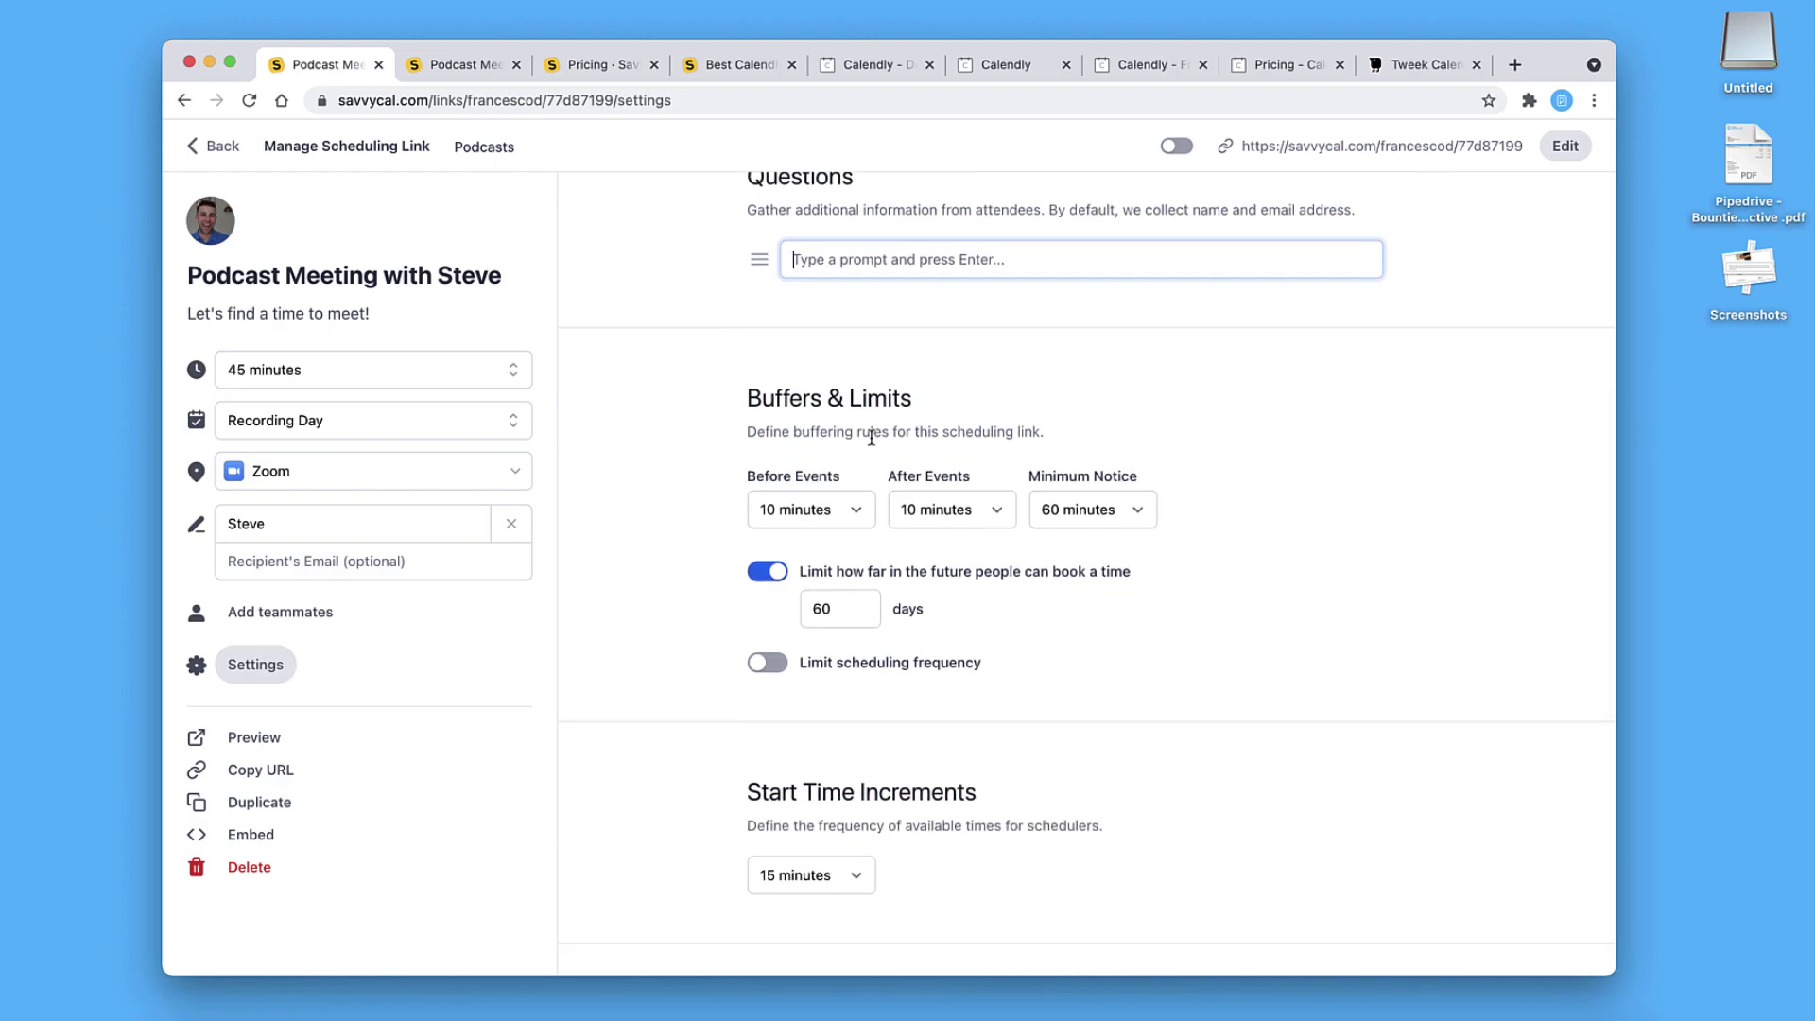
{"action": "scroll", "coordinate": [871, 438], "scroll_direction": "down", "scroll_amount": 3}
{"action": "scroll", "coordinate": [871, 439], "scroll_direction": "up", "scroll_amount": 4}
{"action": "scroll", "coordinate": [872, 444], "scroll_direction": "down", "scroll_amount": 3}
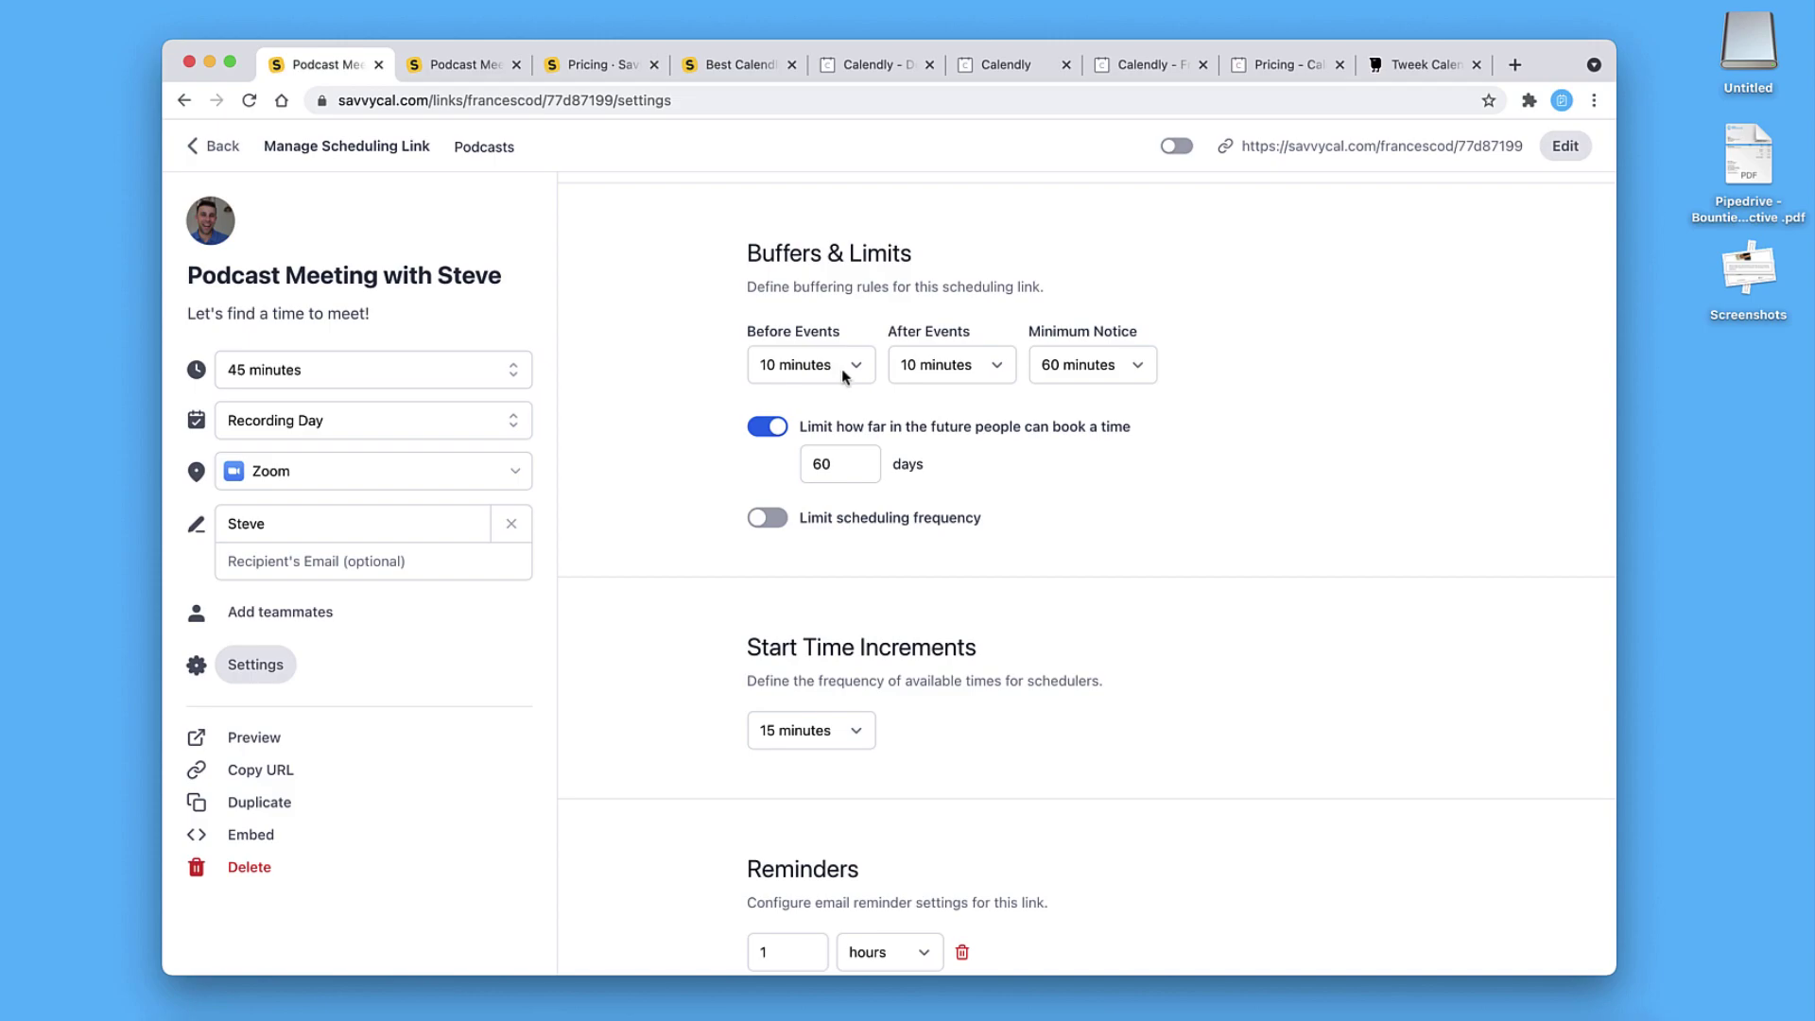
Set minimum notice to 24 hours, leaving frequency limits off and 15-minute start increments
{"action": "left_click", "coordinate": [1063, 361]}
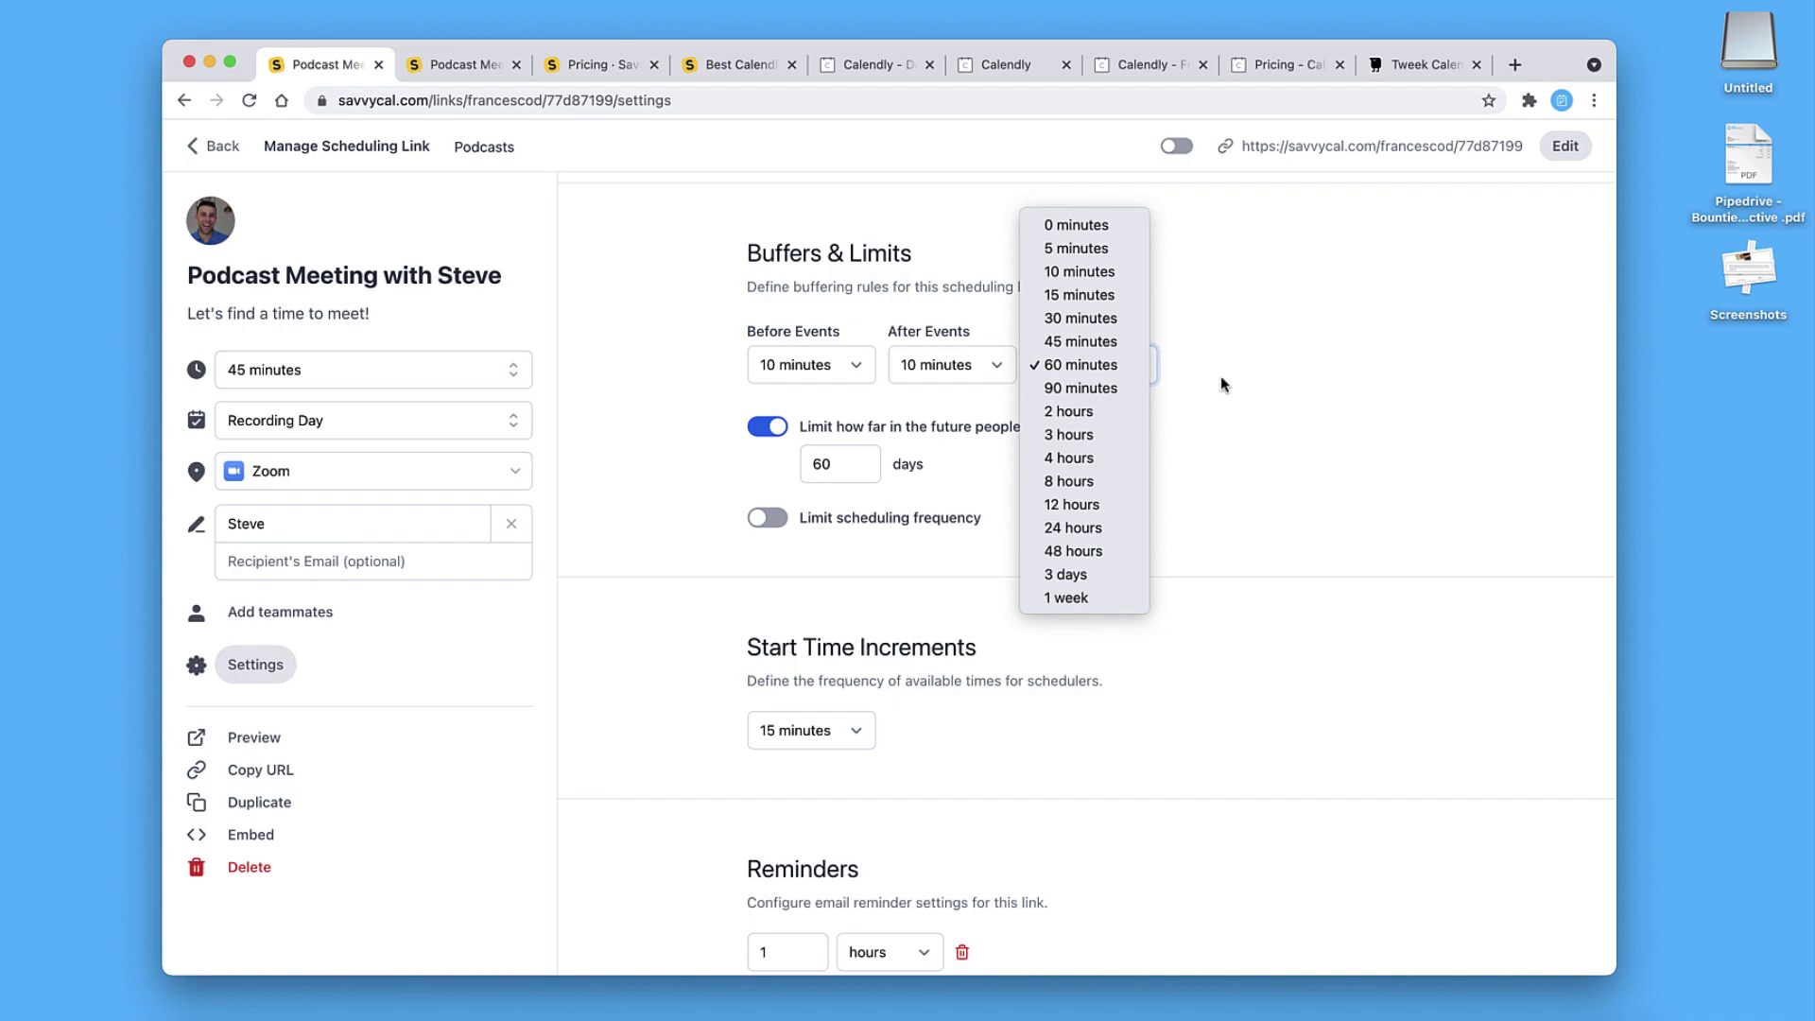
{"action": "left_click", "coordinate": [1095, 526]}
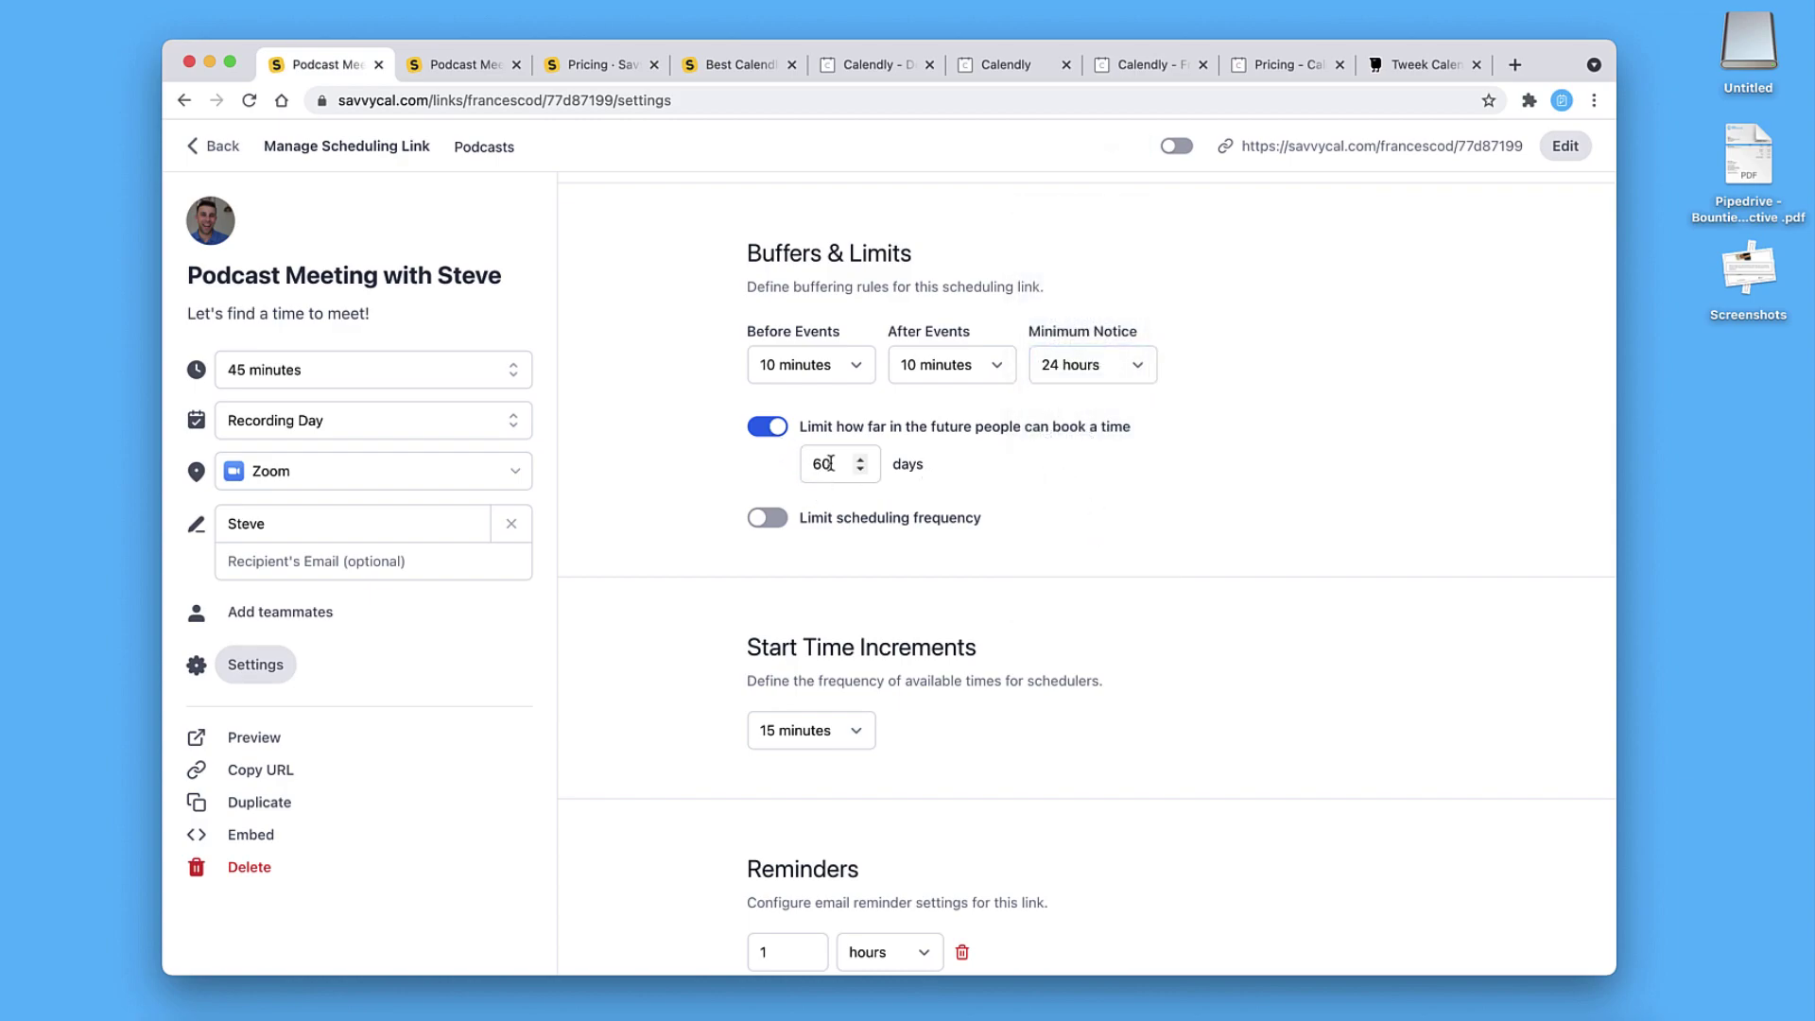
{"action": "left_click", "coordinate": [764, 519]}
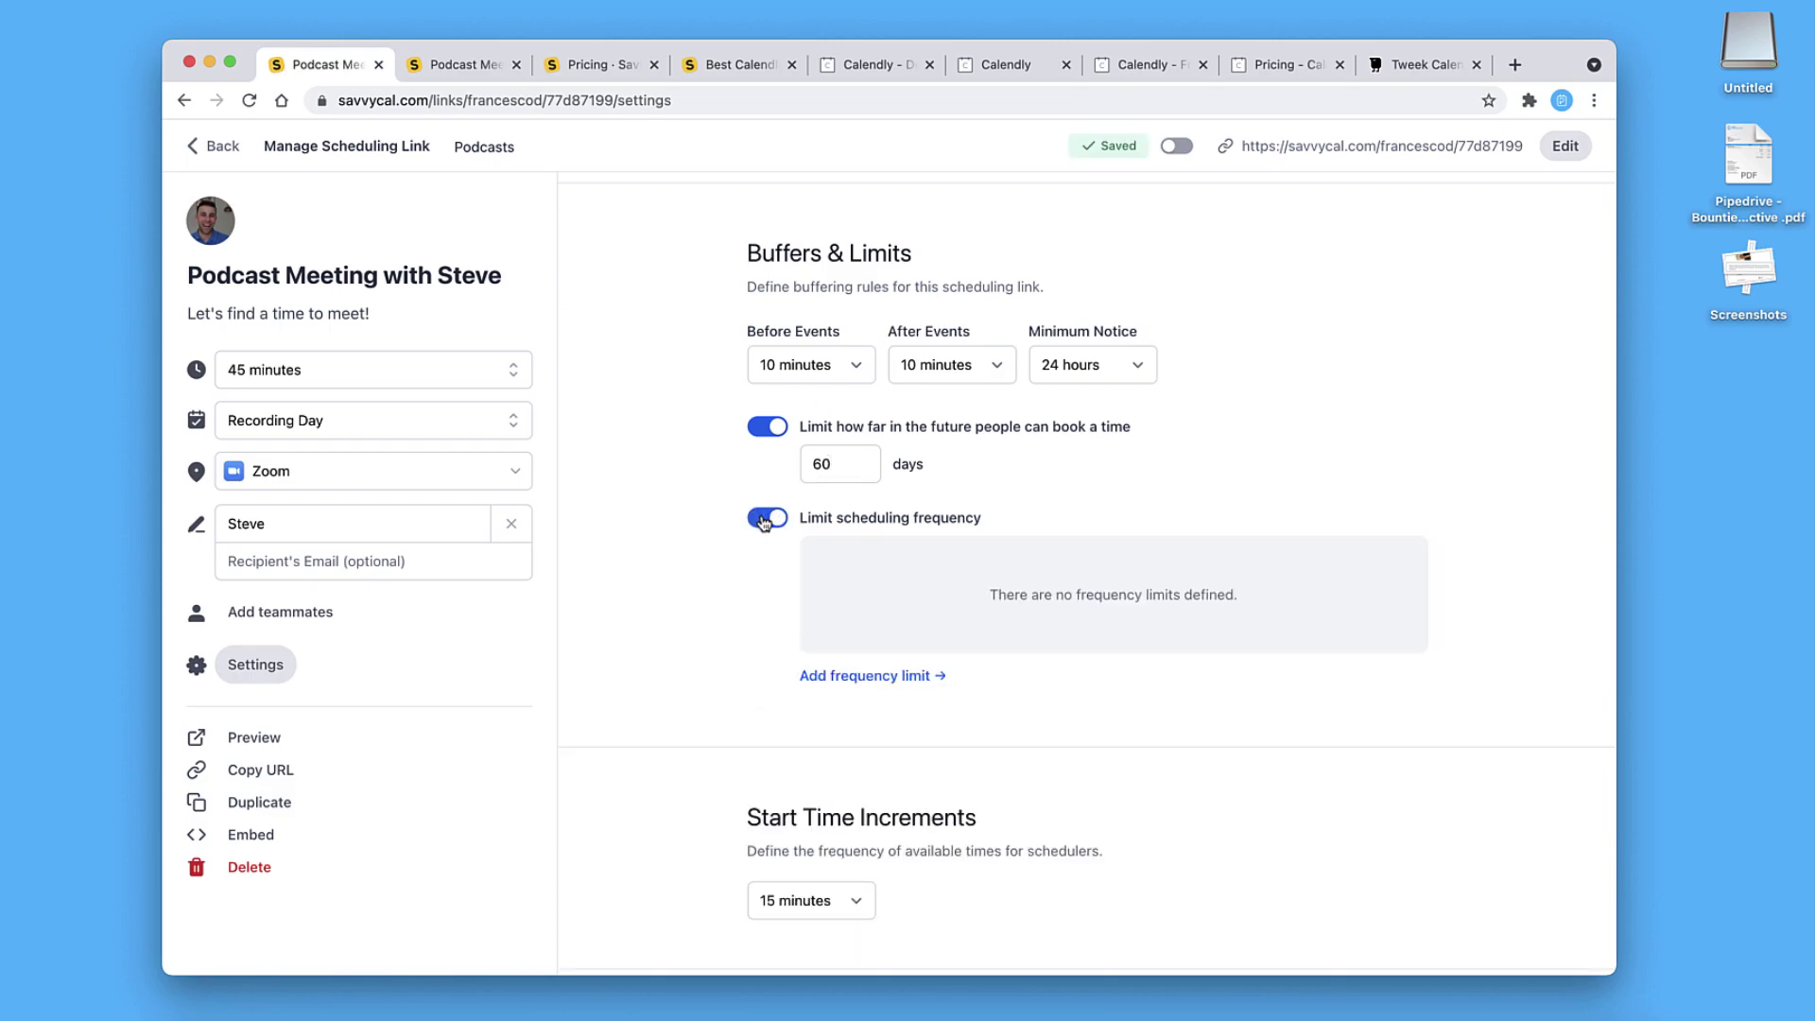
{"action": "left_click", "coordinate": [765, 519]}
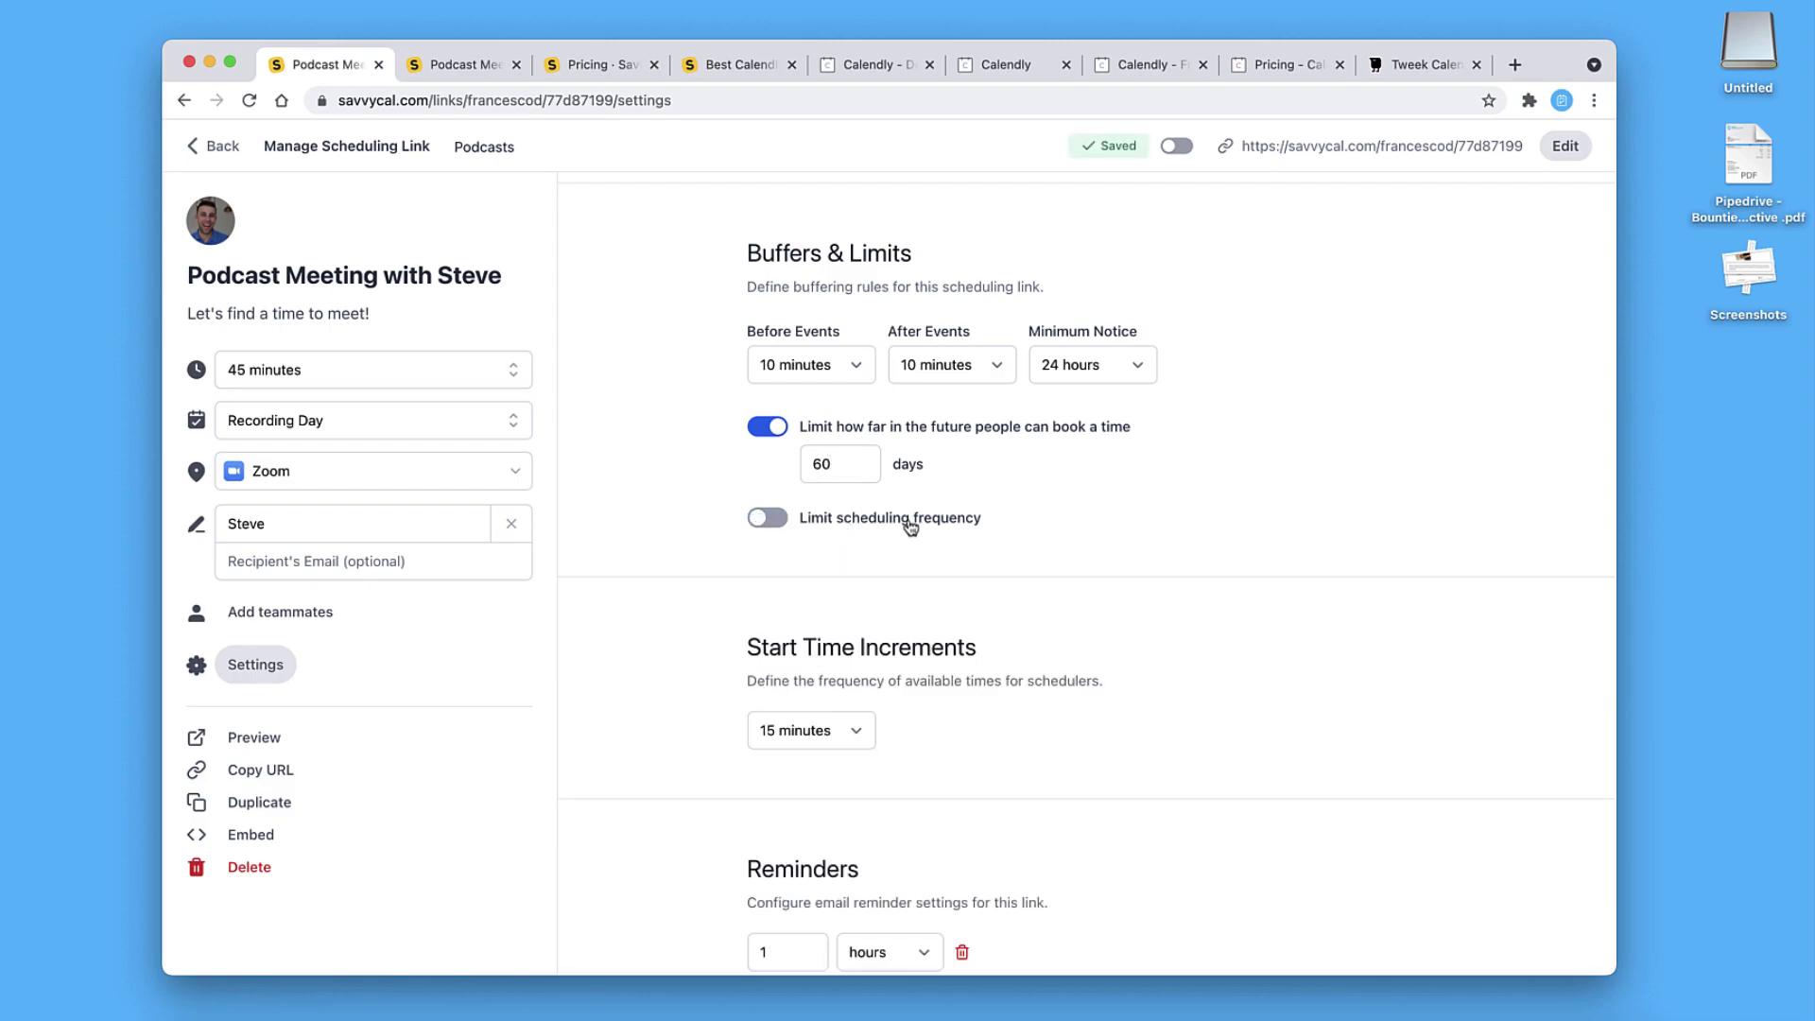
{"action": "scroll", "coordinate": [831, 568], "scroll_direction": "down", "scroll_amount": 5}
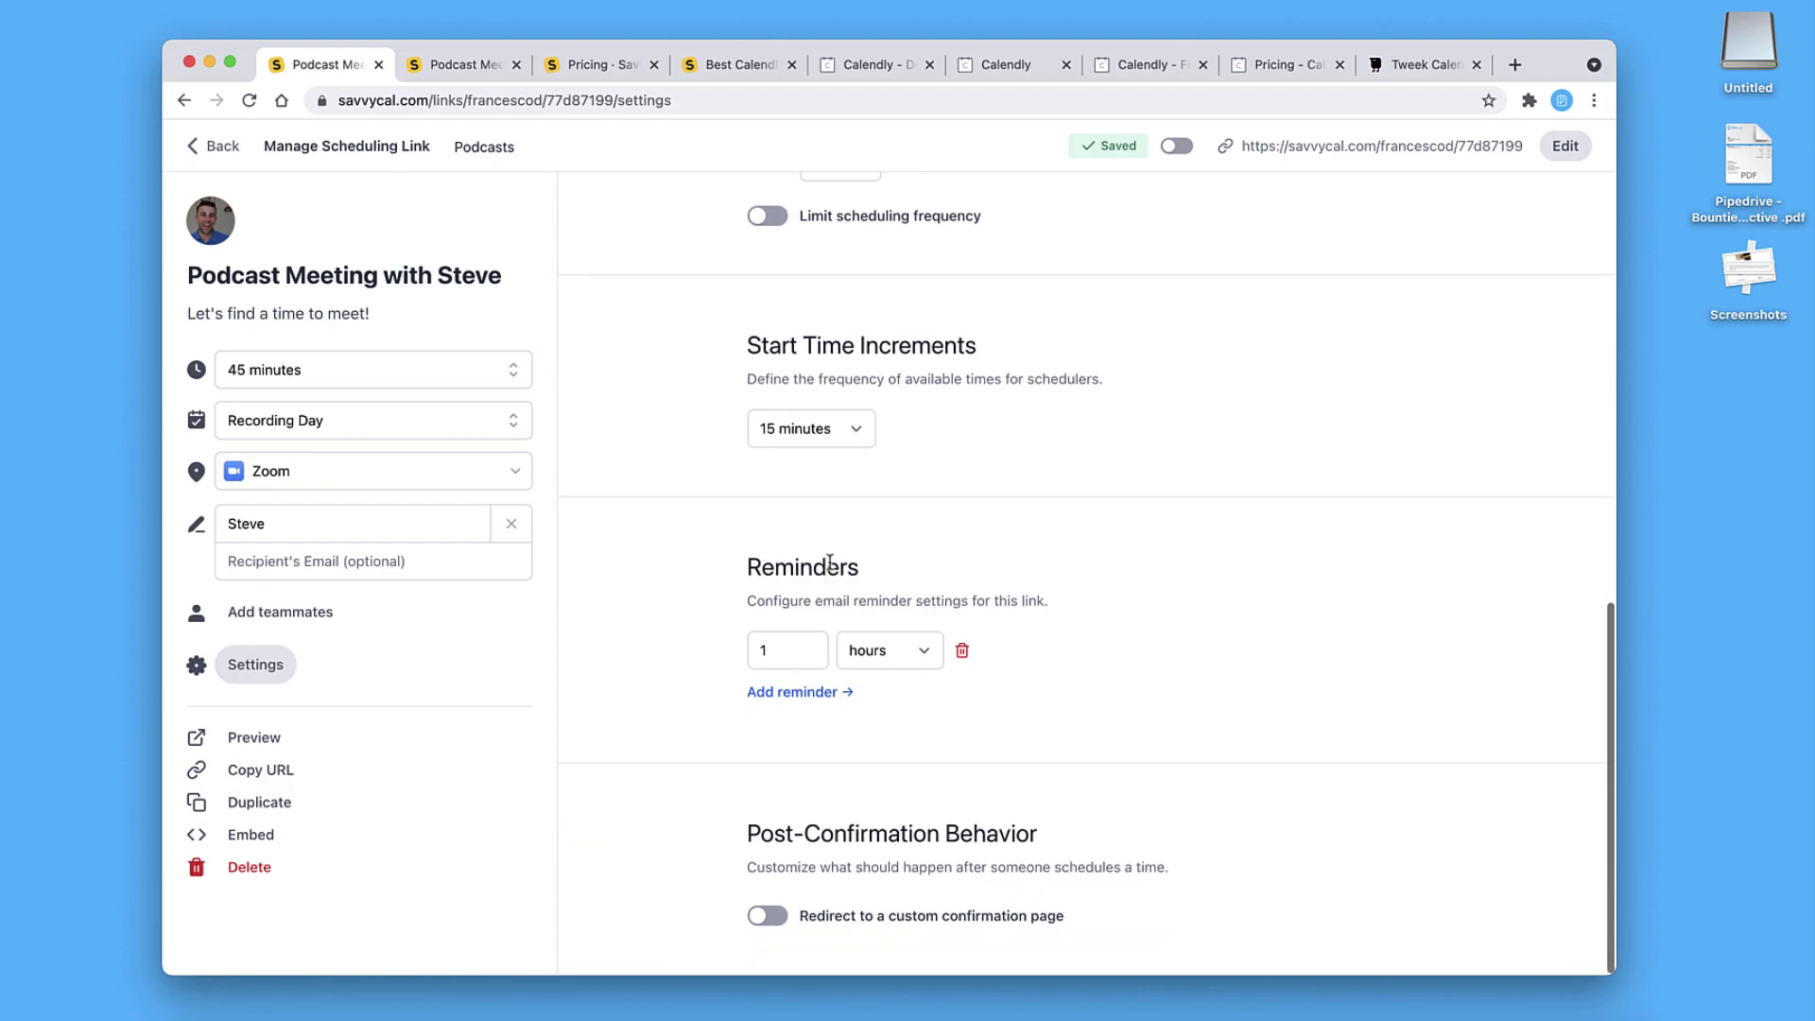
{"action": "left_click", "coordinate": [824, 433]}
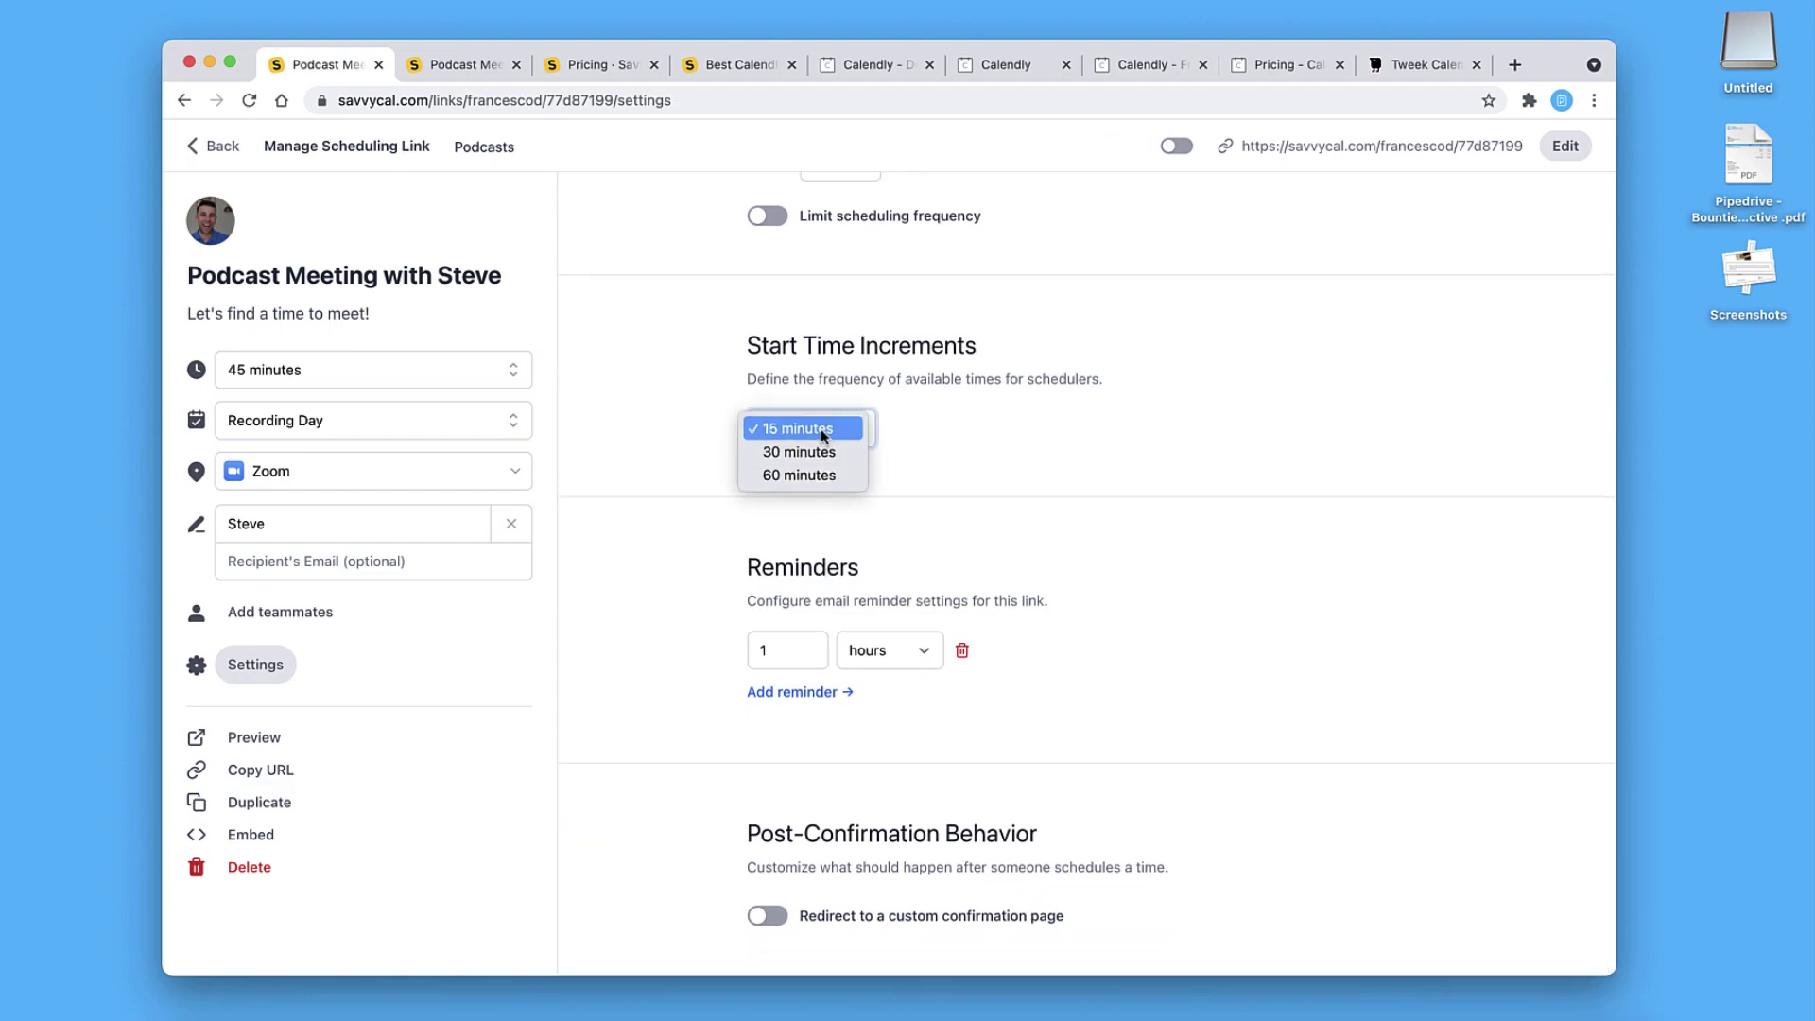
{"action": "left_click", "coordinate": [799, 429]}
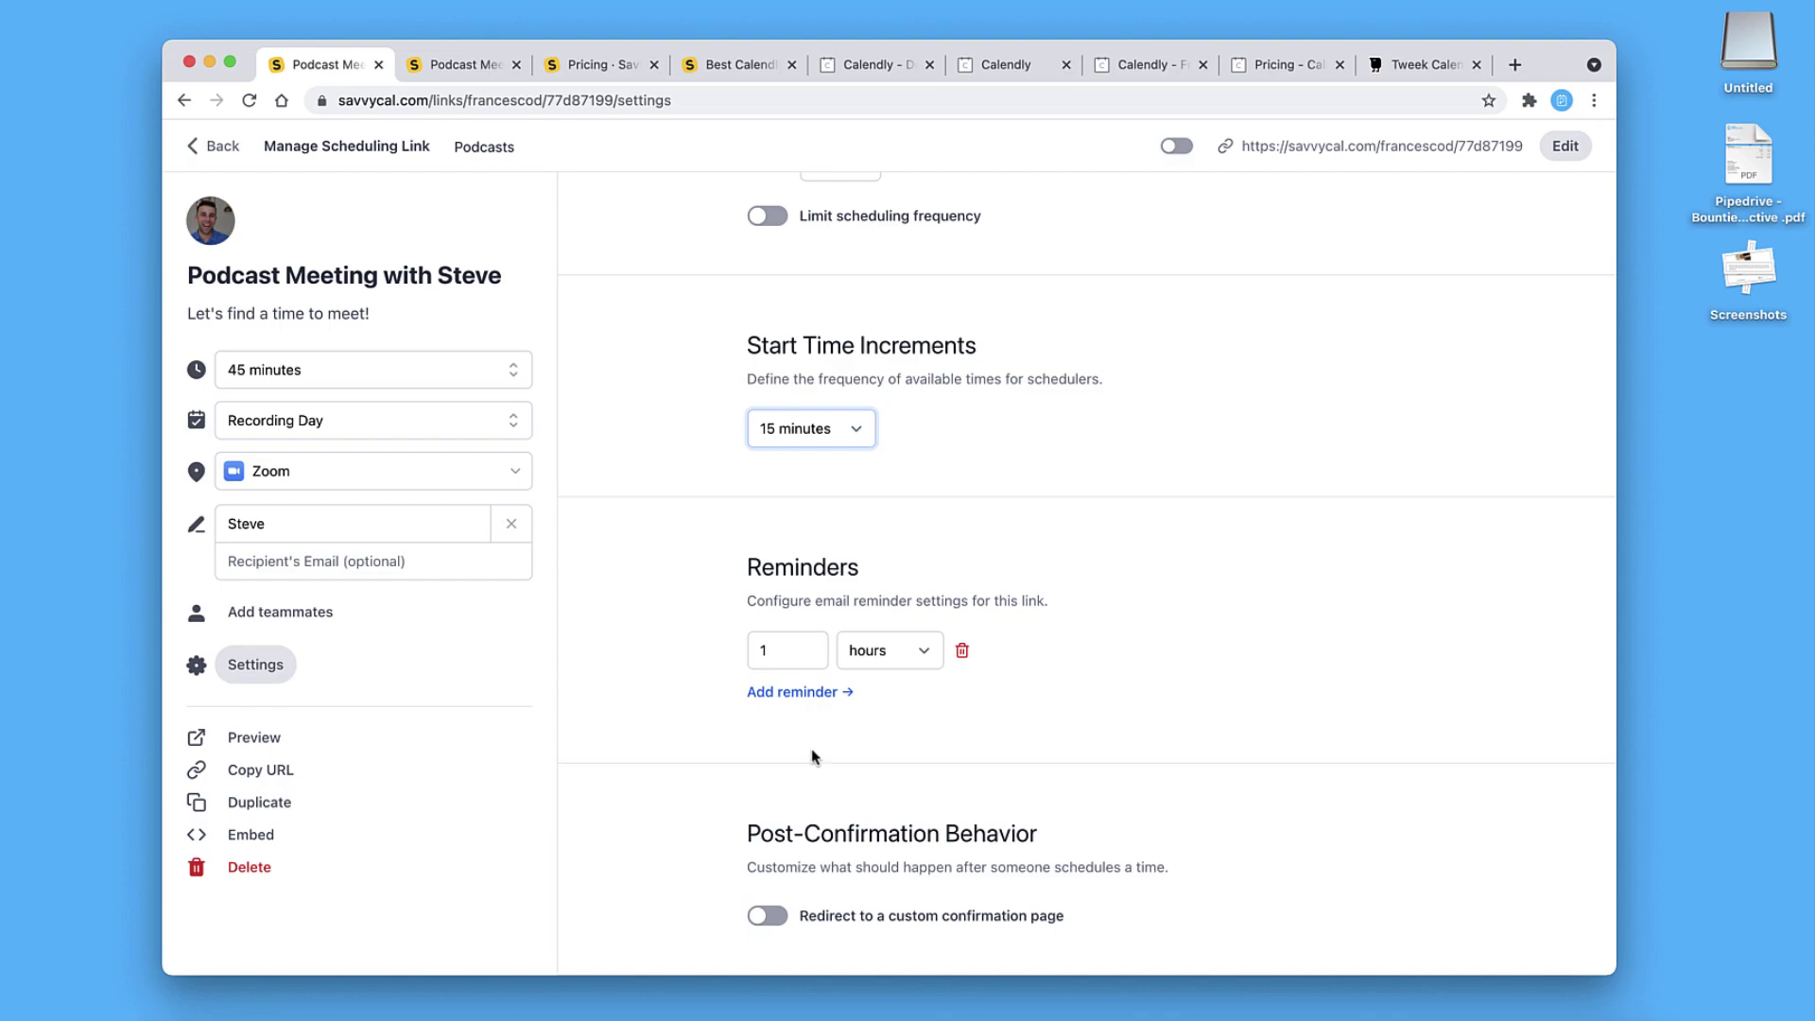
{"action": "scroll", "coordinate": [725, 437], "scroll_direction": "up", "scroll_amount": 10}
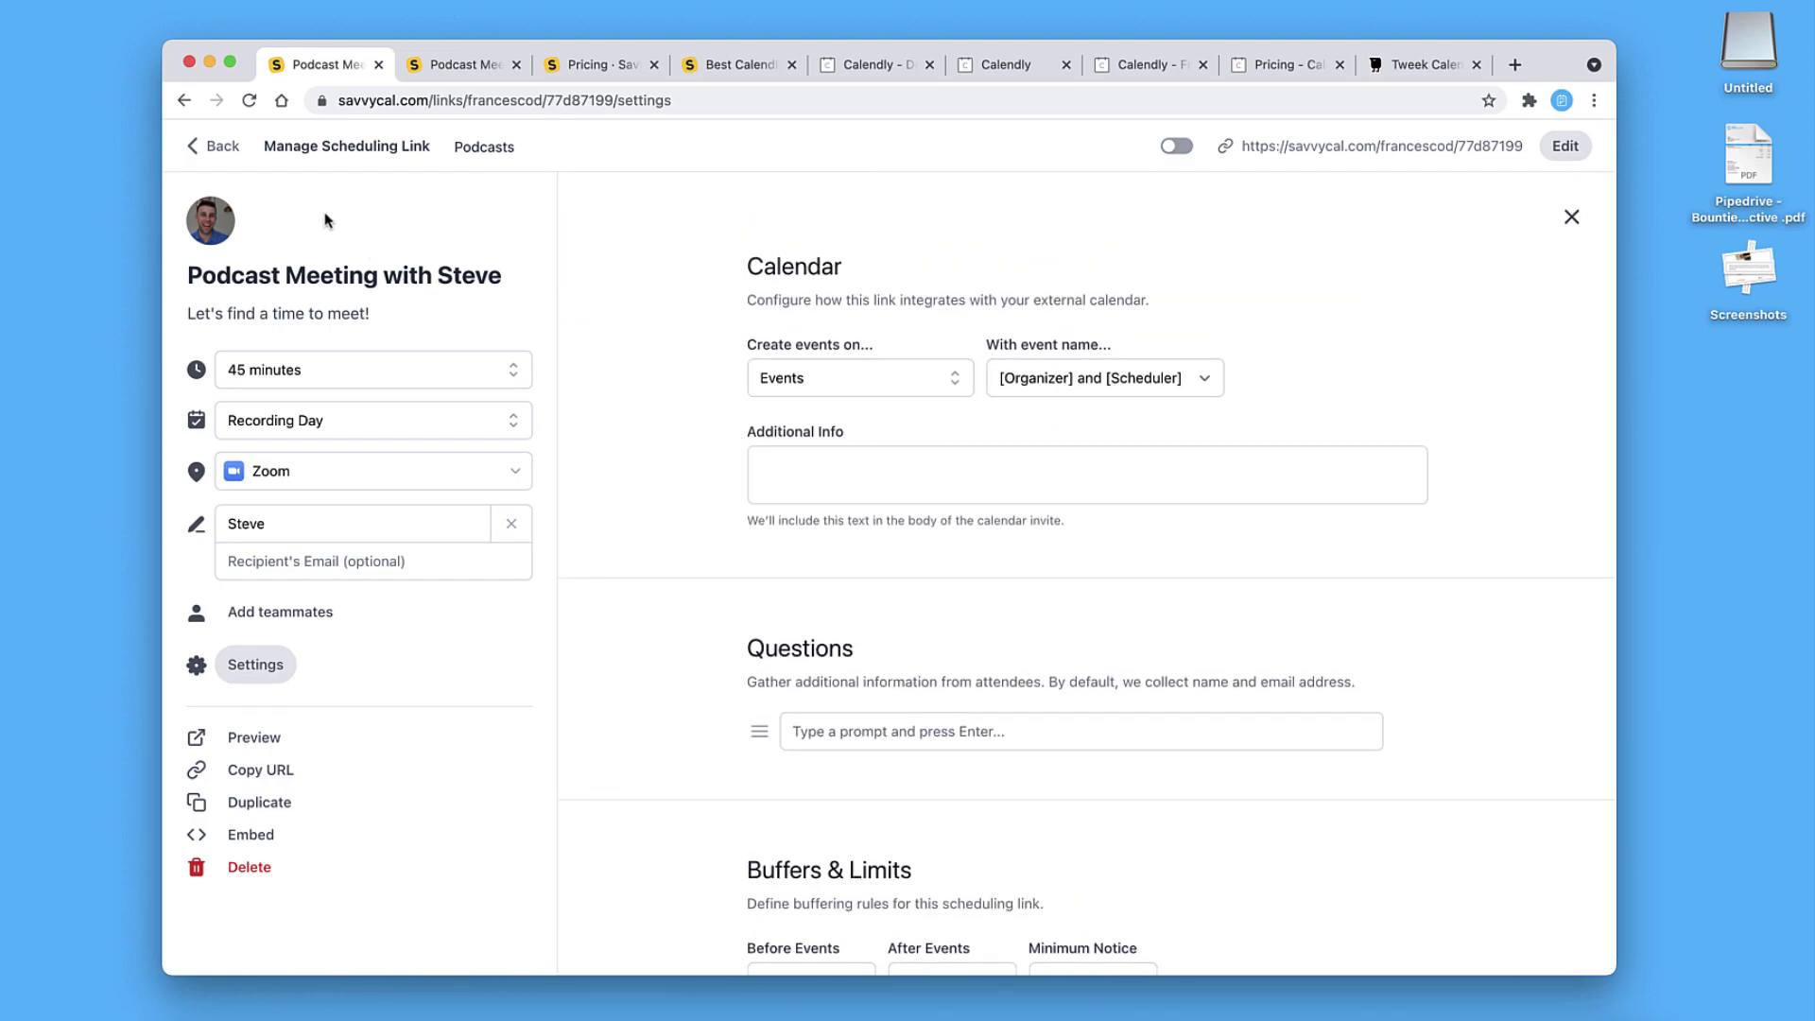
Go back to the scheduling links list, then open the Events page, which has no events yet
{"action": "left_click", "coordinate": [212, 145]}
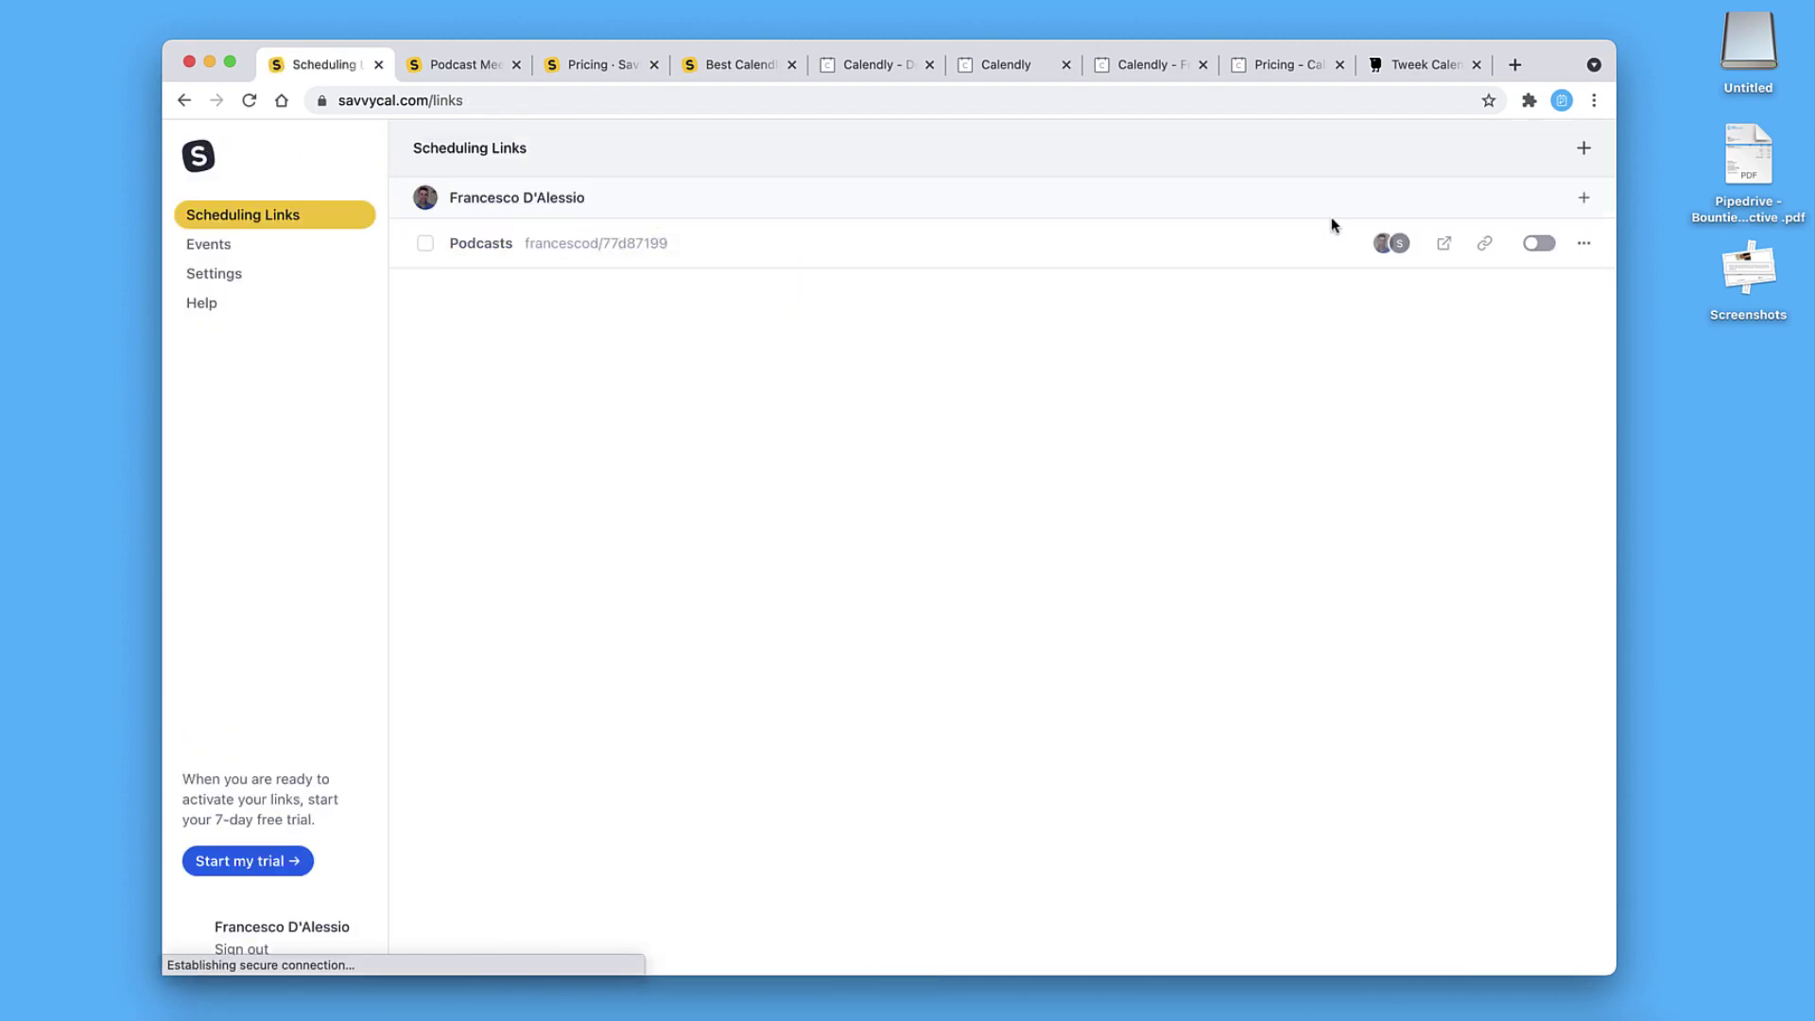
{"action": "mouse_move", "coordinate": [1384, 244]}
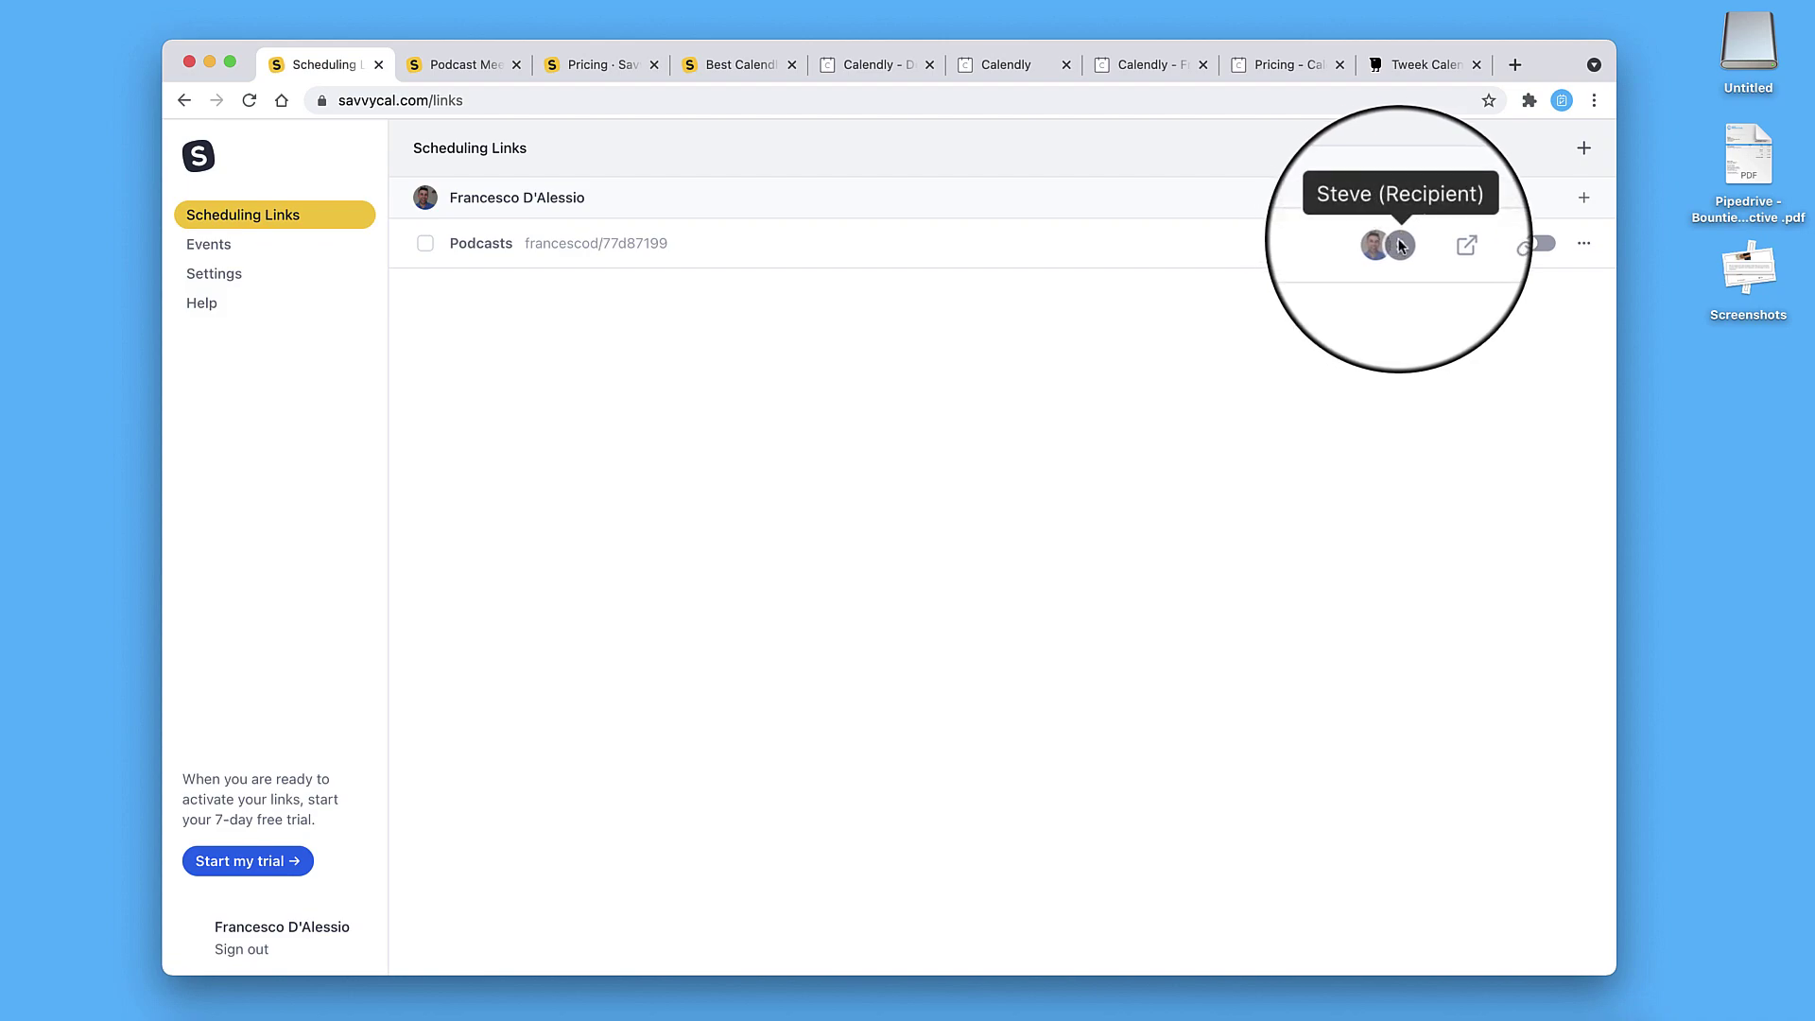
{"action": "left_click", "coordinate": [243, 247]}
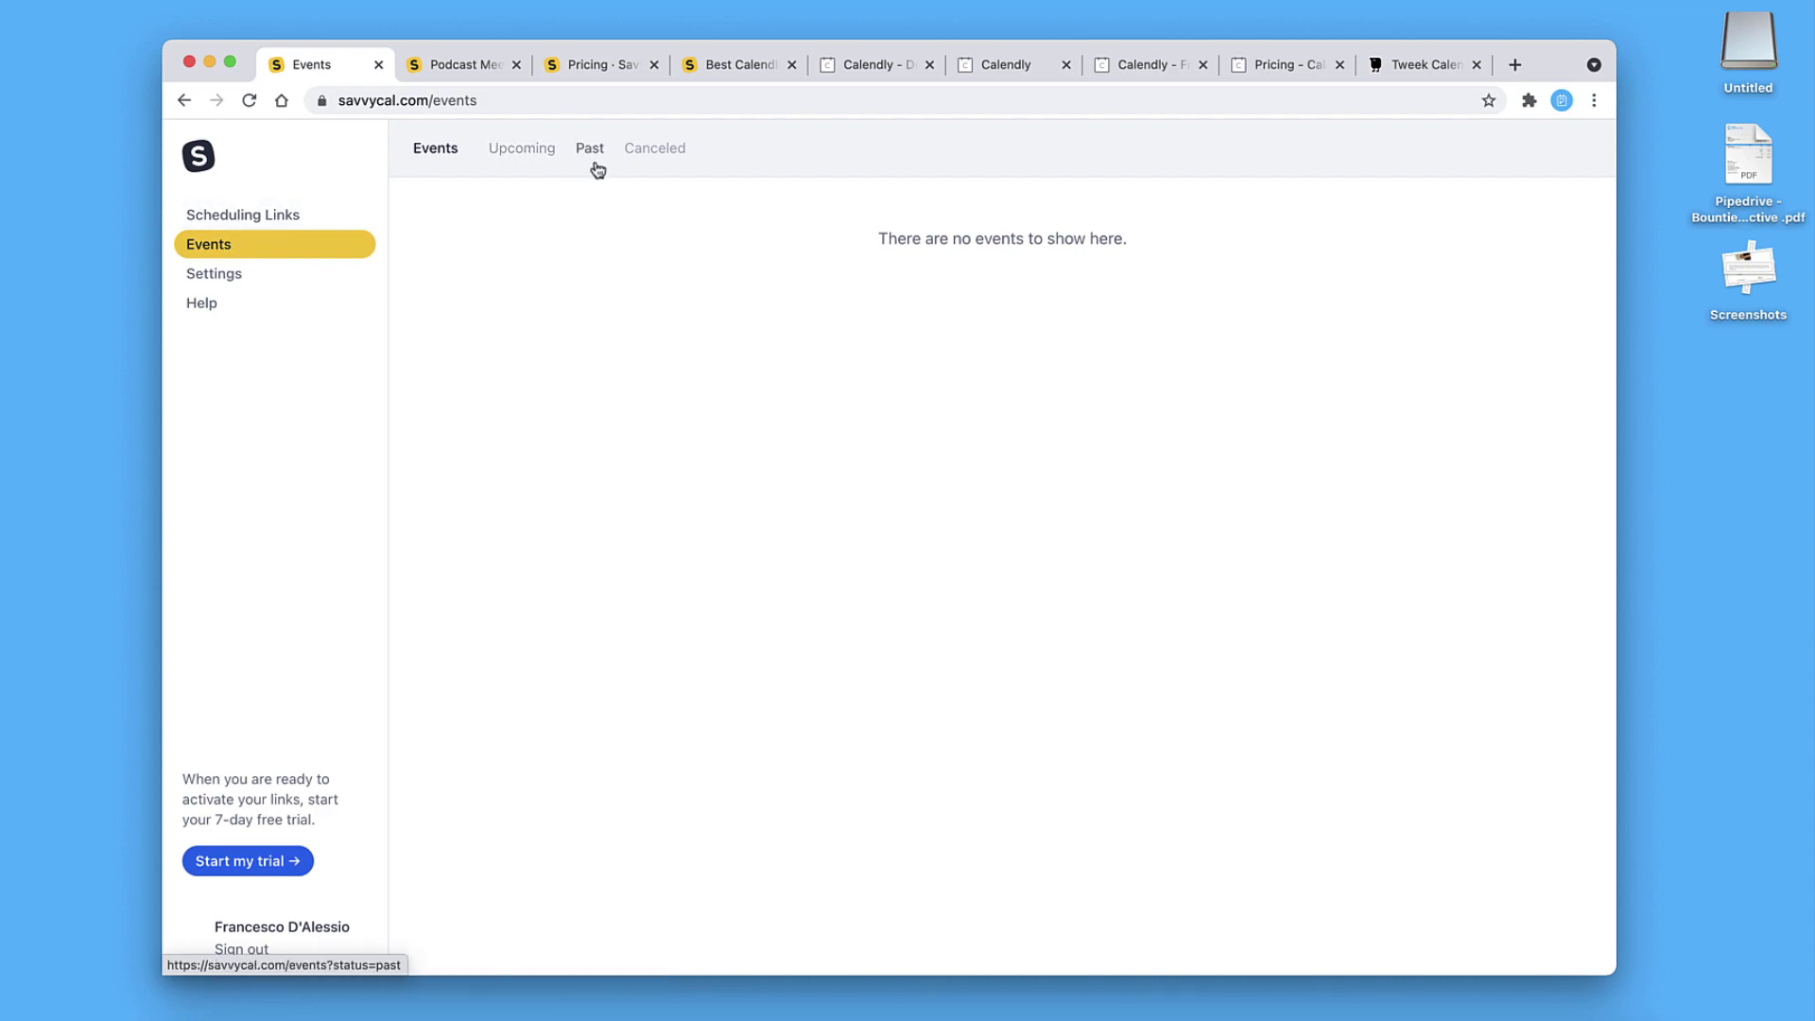
Open the account settings and scroll through them
{"action": "left_click", "coordinate": [221, 274]}
{"action": "scroll", "coordinate": [858, 468], "scroll_direction": "down", "scroll_amount": 2}
{"action": "scroll", "coordinate": [858, 468], "scroll_direction": "down", "scroll_amount": 5}
{"action": "scroll", "coordinate": [855, 470], "scroll_direction": "up", "scroll_amount": 2}
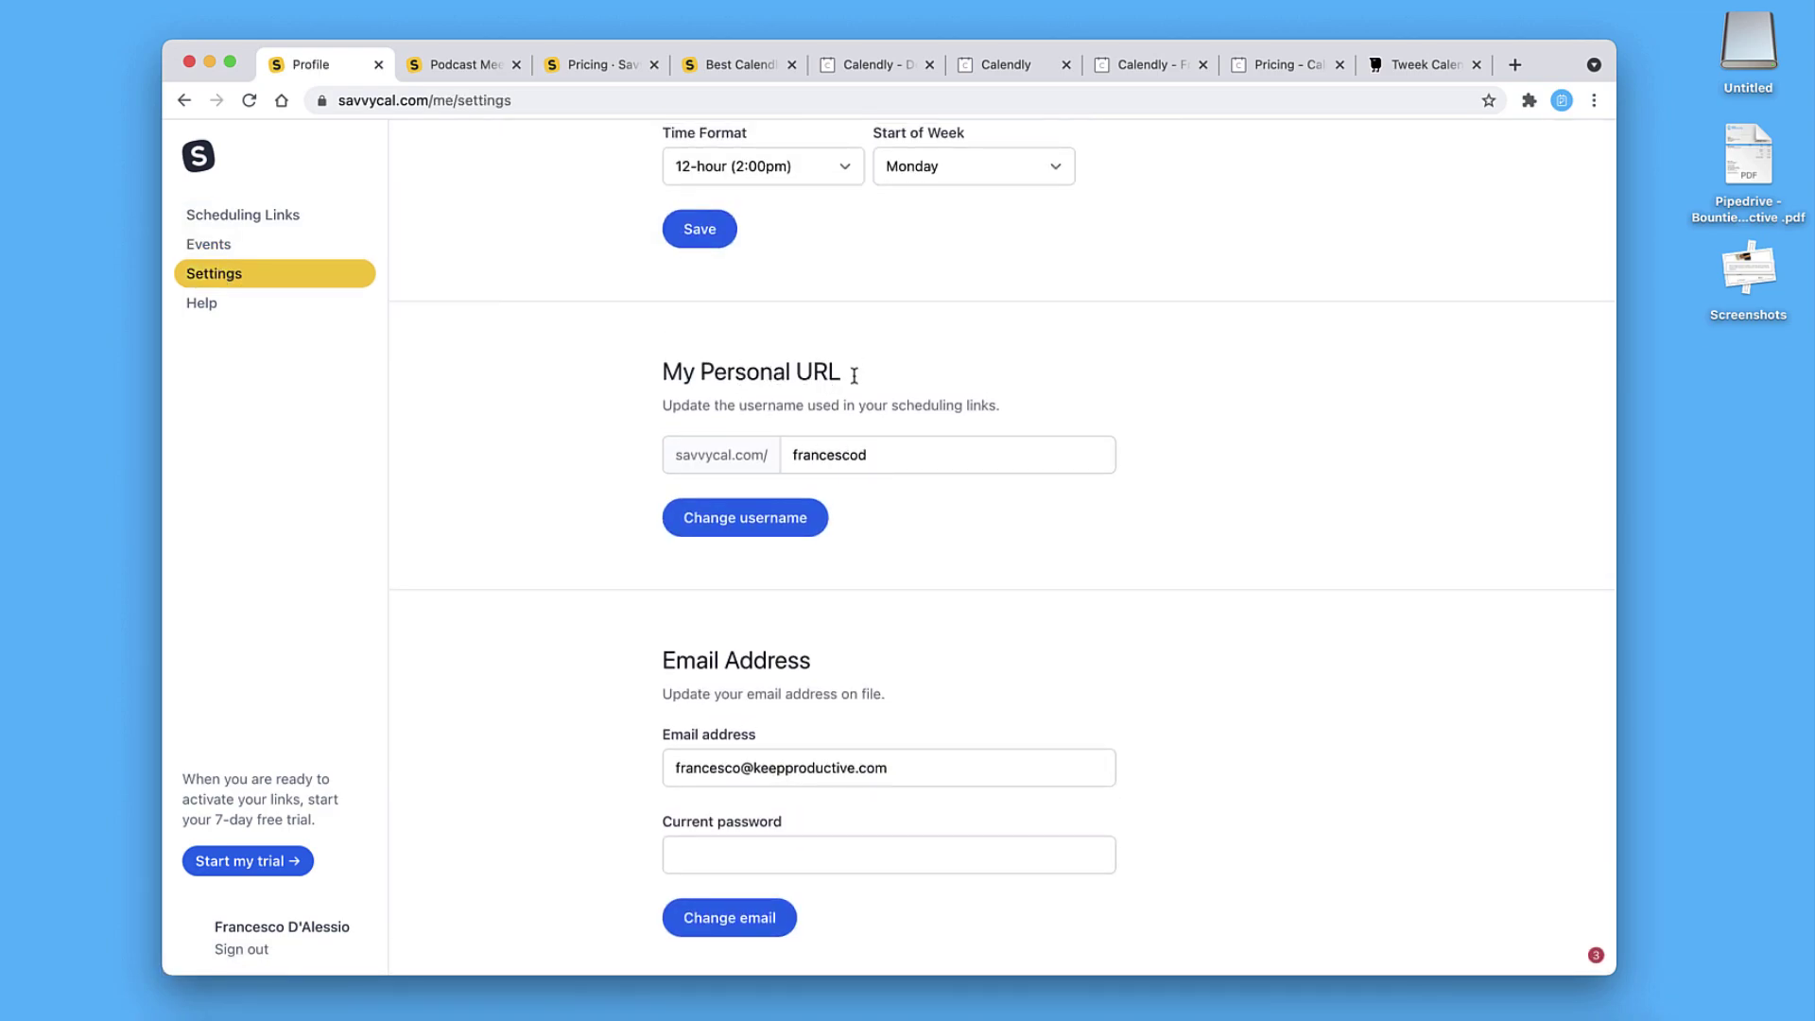
{"action": "scroll", "coordinate": [854, 484], "scroll_direction": "down", "scroll_amount": 5}
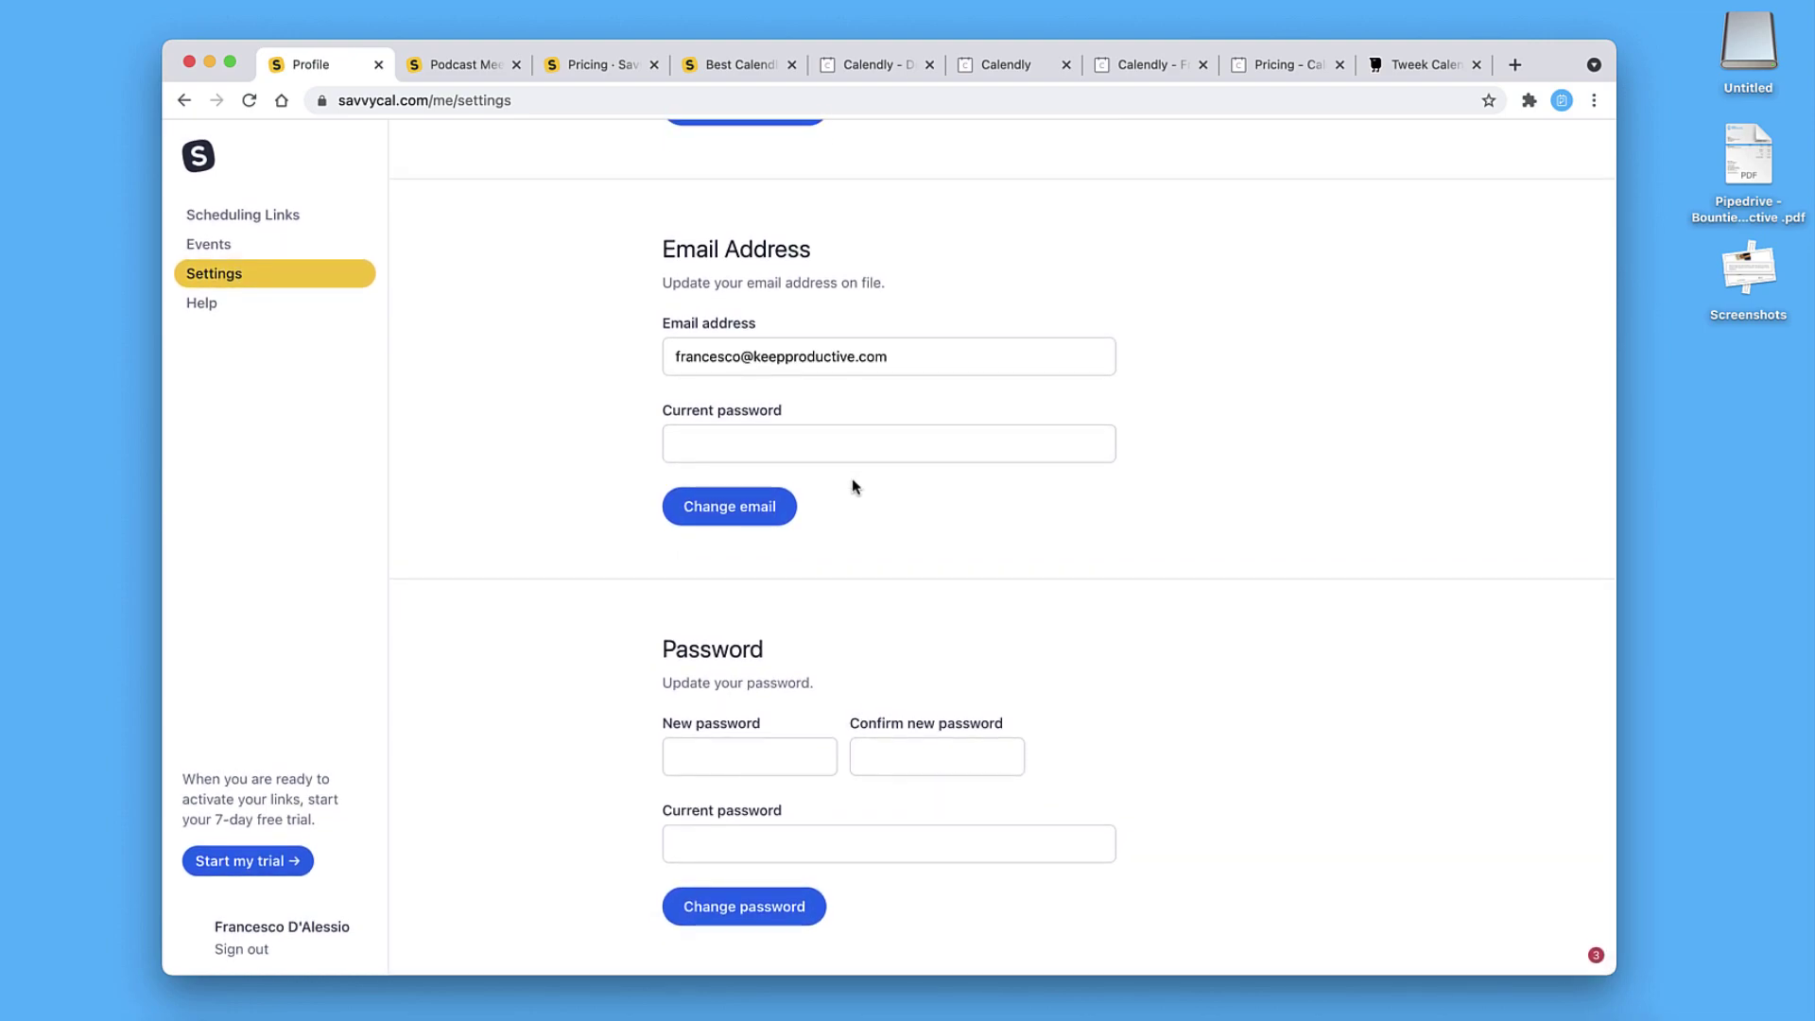
{"action": "scroll", "coordinate": [851, 484], "scroll_direction": "up", "scroll_amount": 10}
Browse the Links tab's defaults: Recording Day and Work Hours presets, buffers, reminders, branding
{"action": "left_click", "coordinate": [758, 215]}
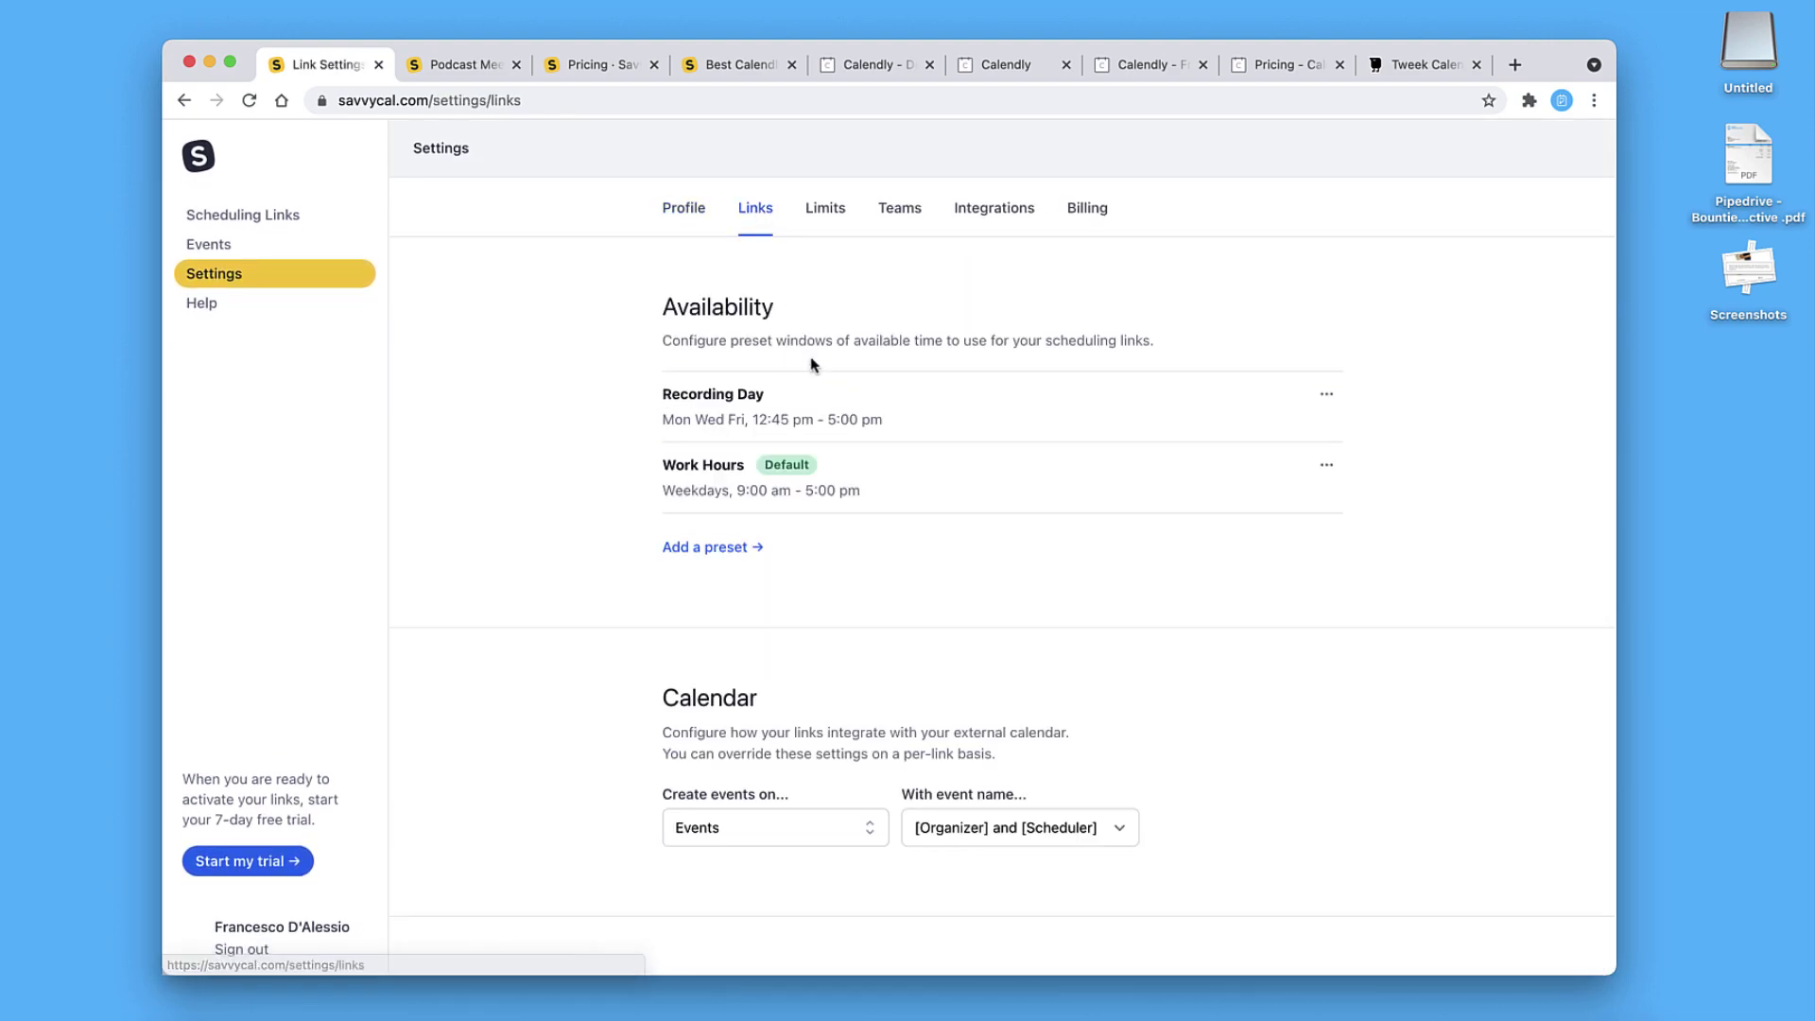
{"action": "scroll", "coordinate": [880, 553], "scroll_direction": "down", "scroll_amount": 1}
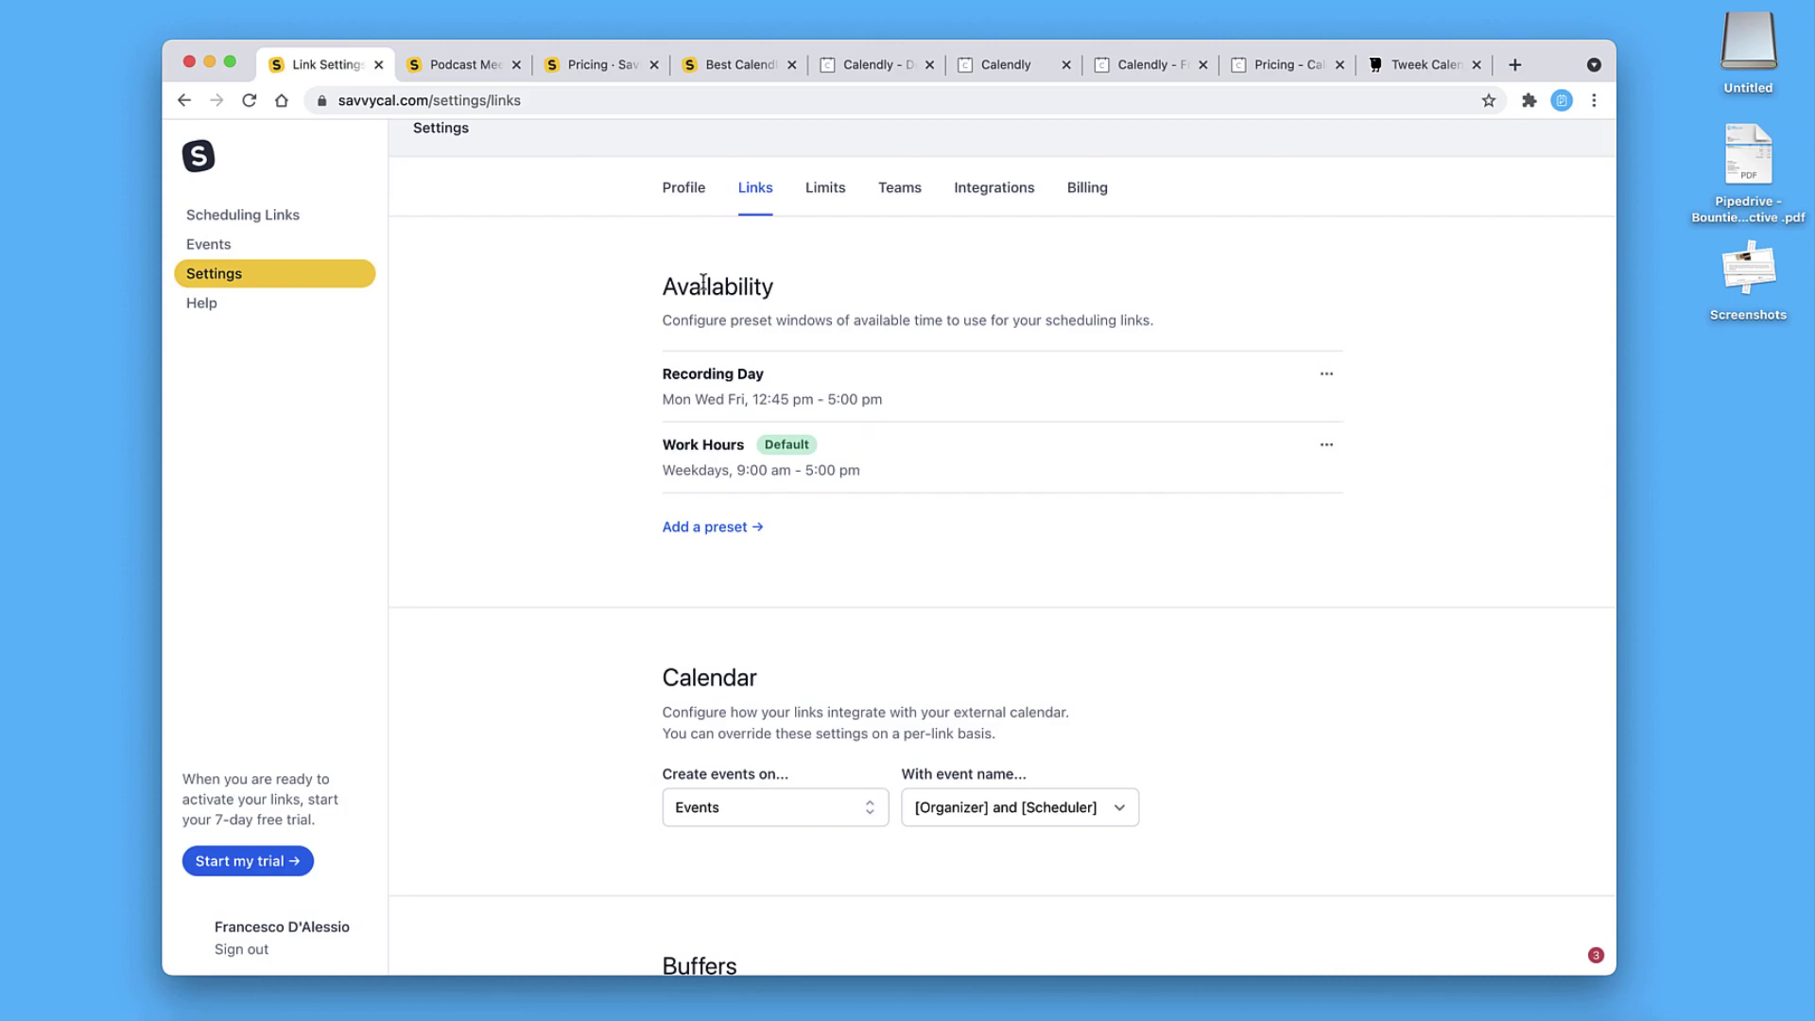
{"action": "scroll", "coordinate": [733, 300], "scroll_direction": "down", "scroll_amount": 5}
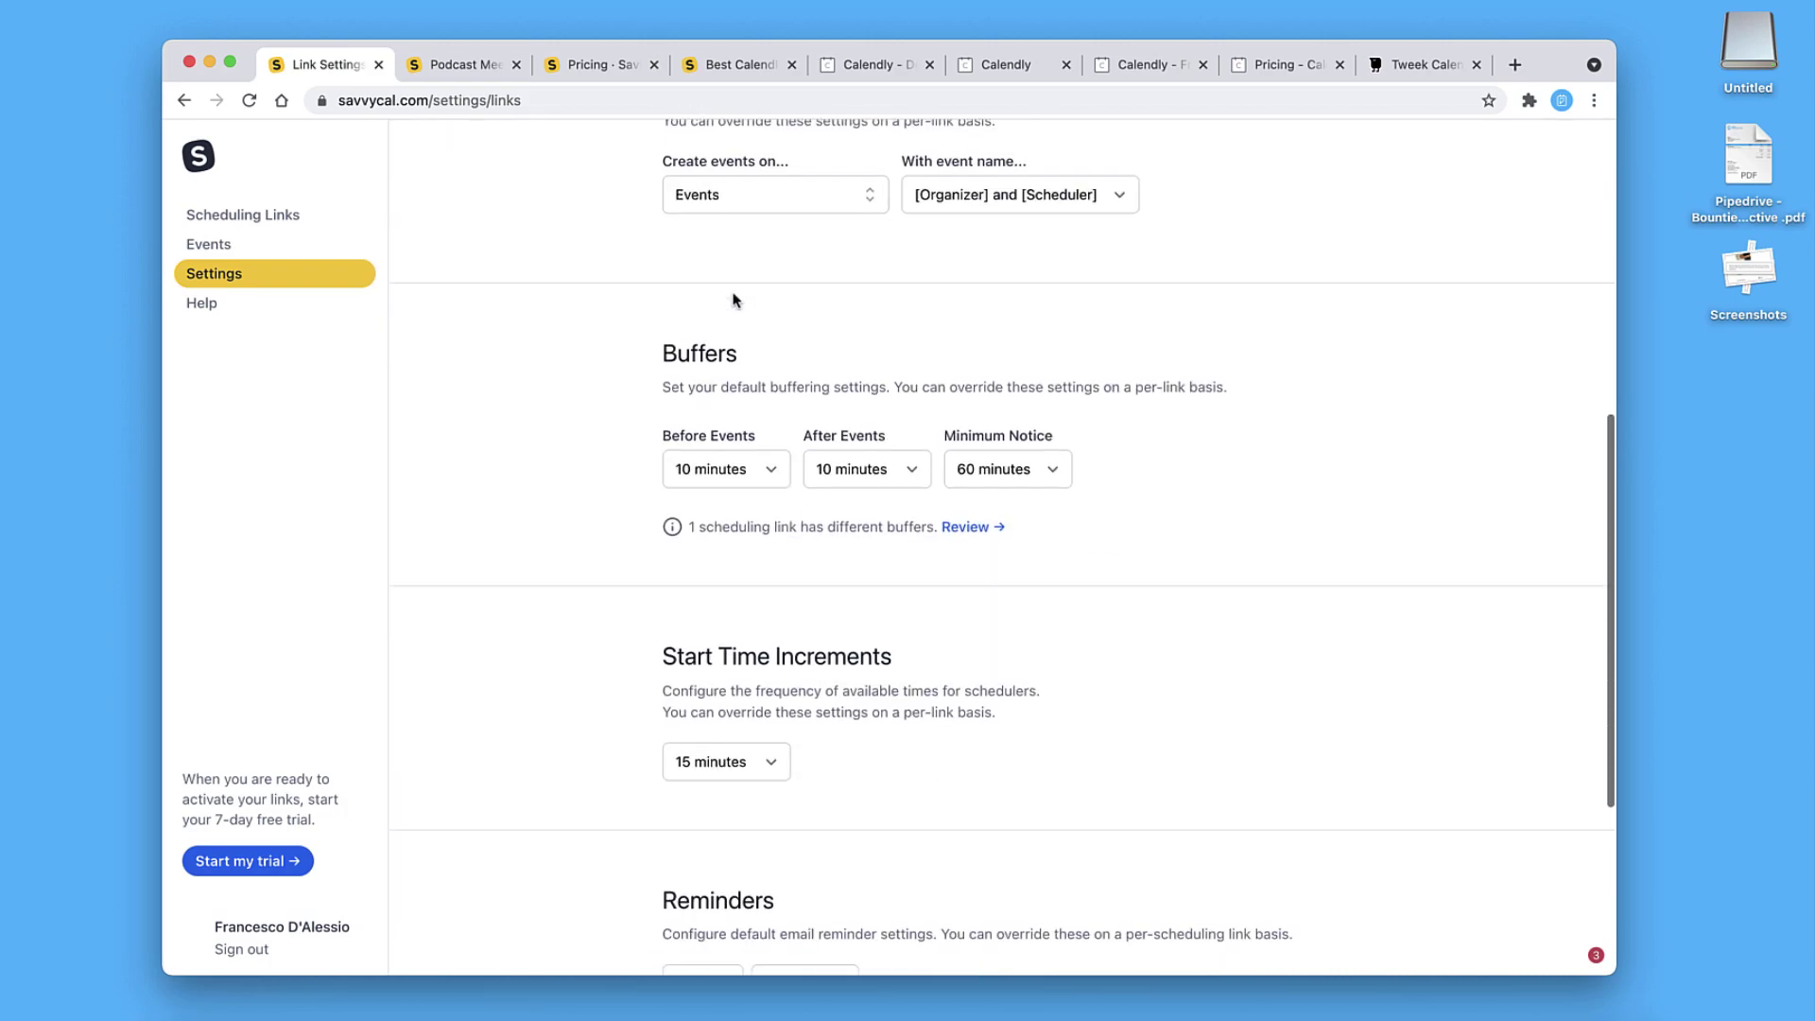
{"action": "scroll", "coordinate": [734, 300], "scroll_direction": "down", "scroll_amount": 5}
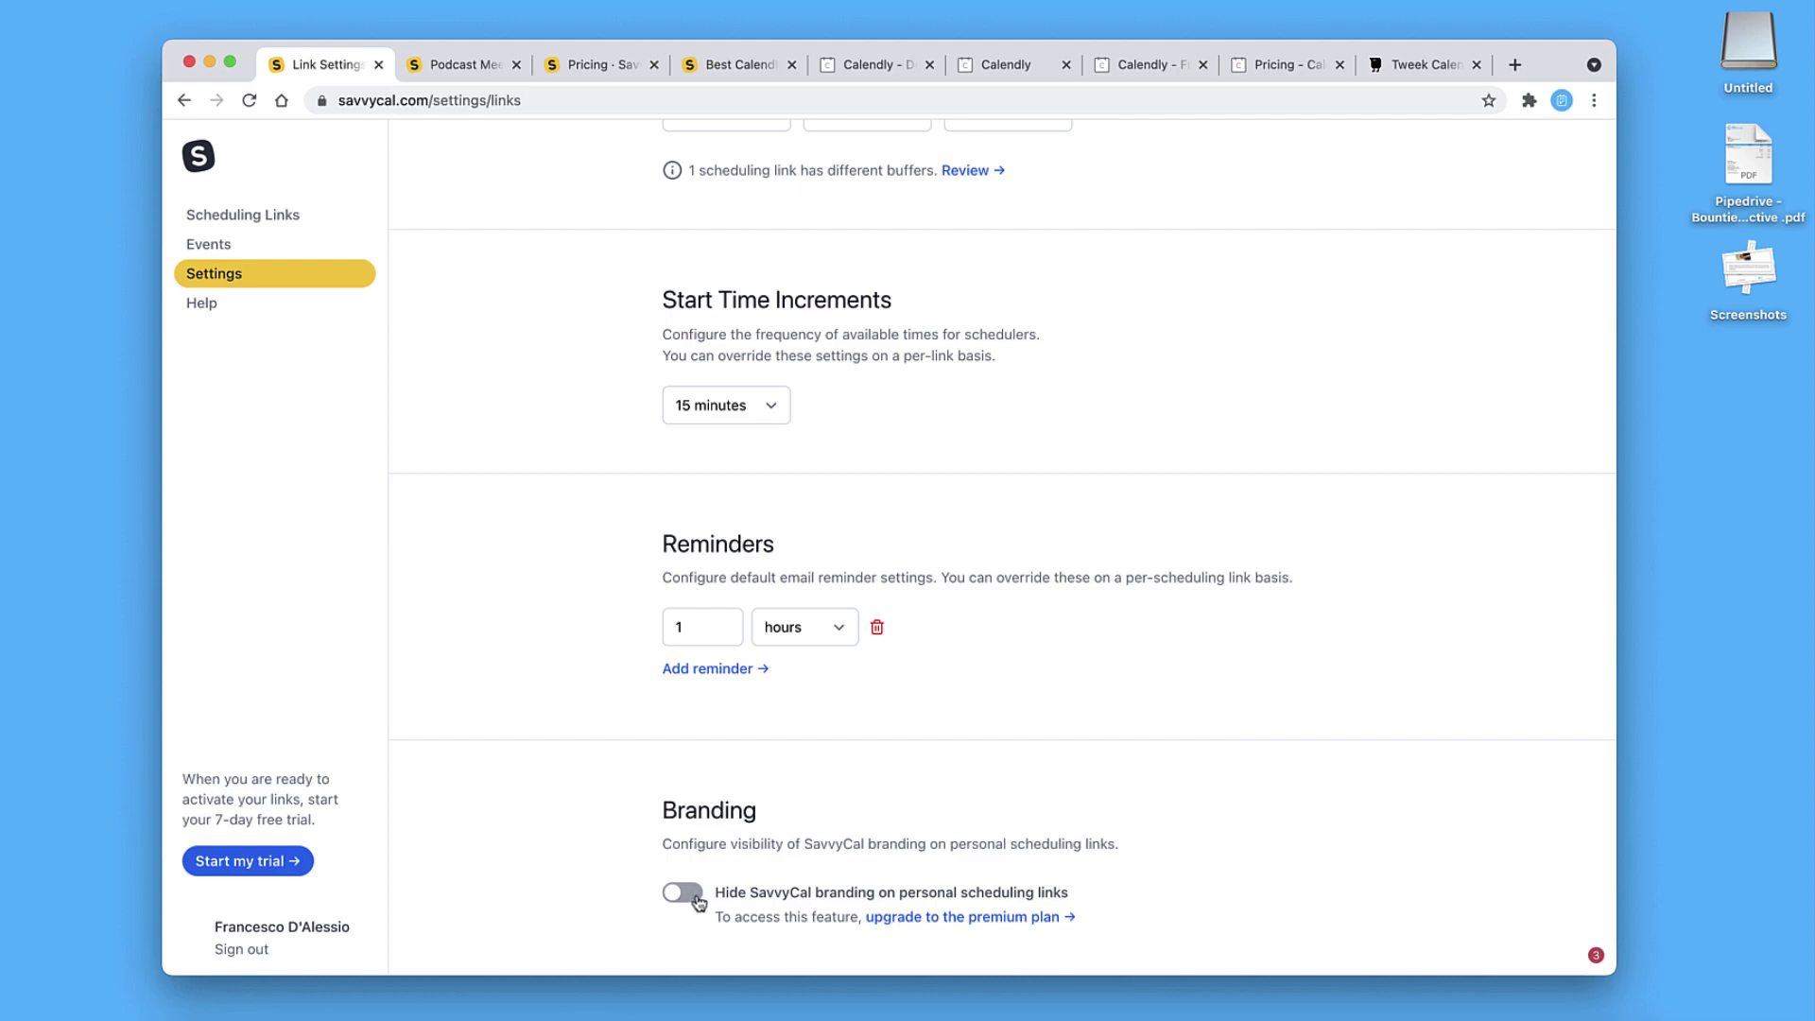
{"action": "scroll", "coordinate": [699, 757], "scroll_direction": "up", "scroll_amount": 10}
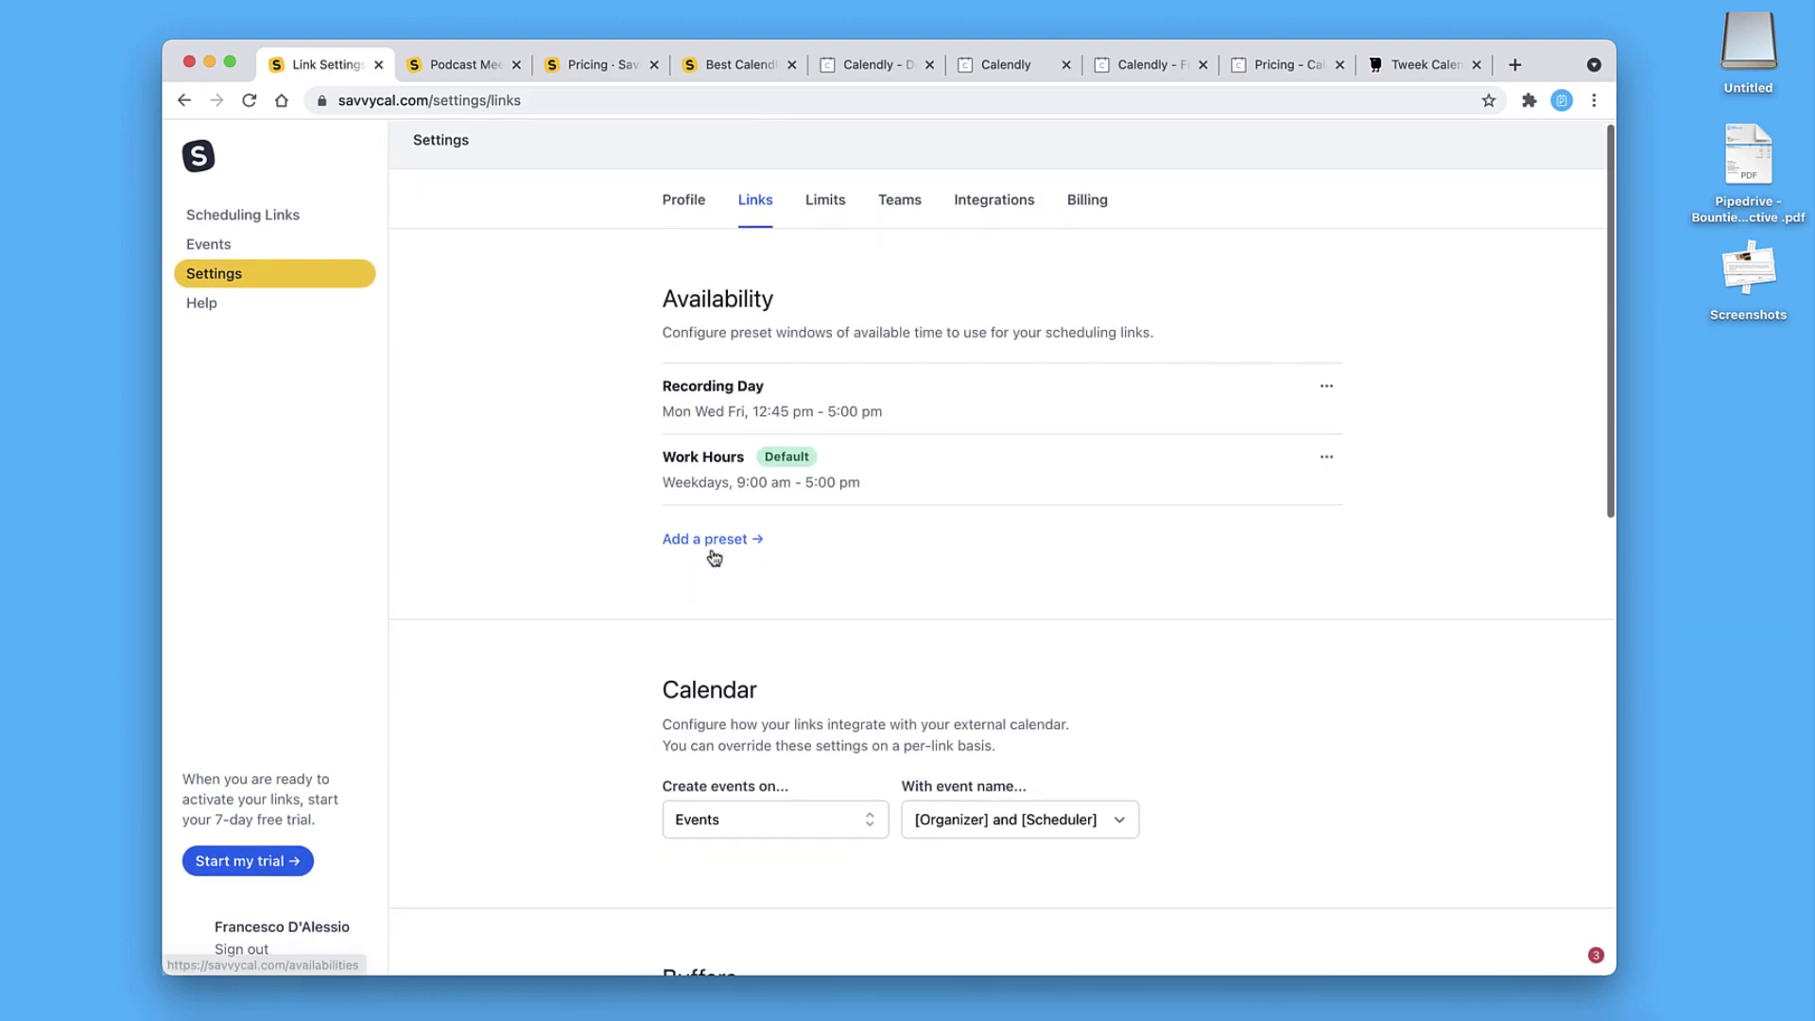
{"action": "scroll", "coordinate": [714, 558], "scroll_direction": "down", "scroll_amount": 10}
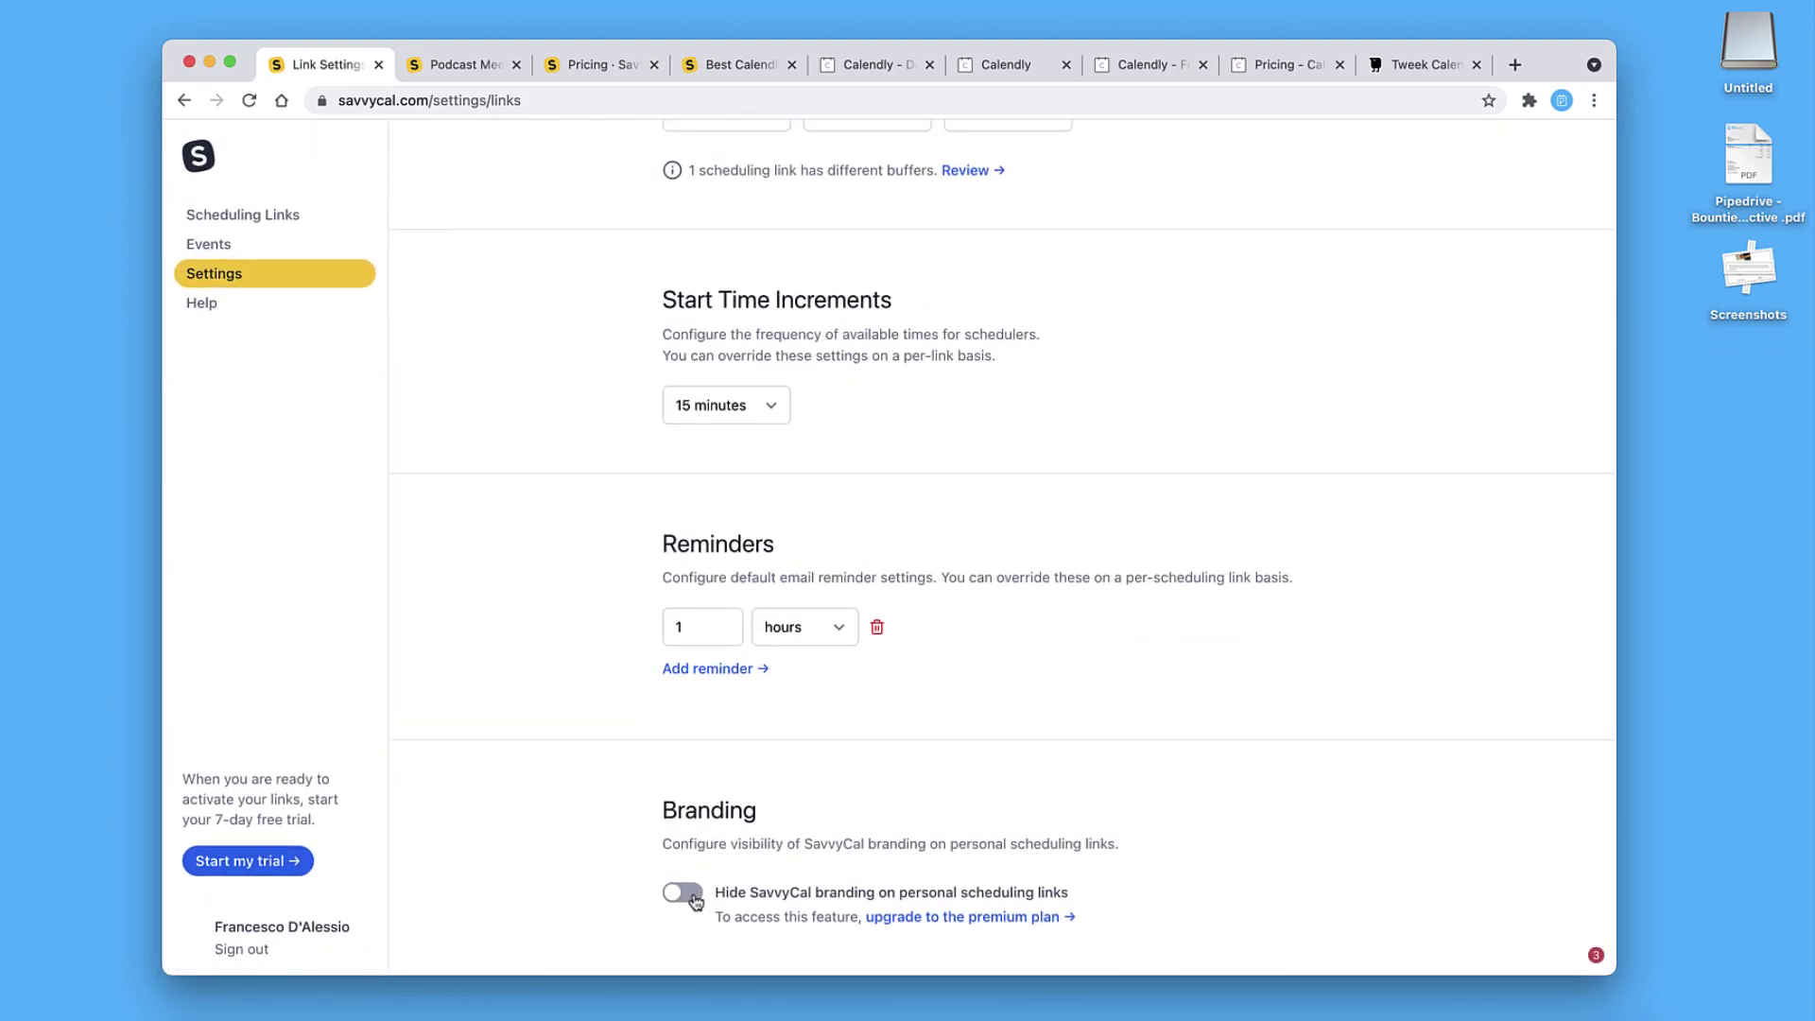
{"action": "scroll", "coordinate": [697, 815], "scroll_direction": "up", "scroll_amount": 10}
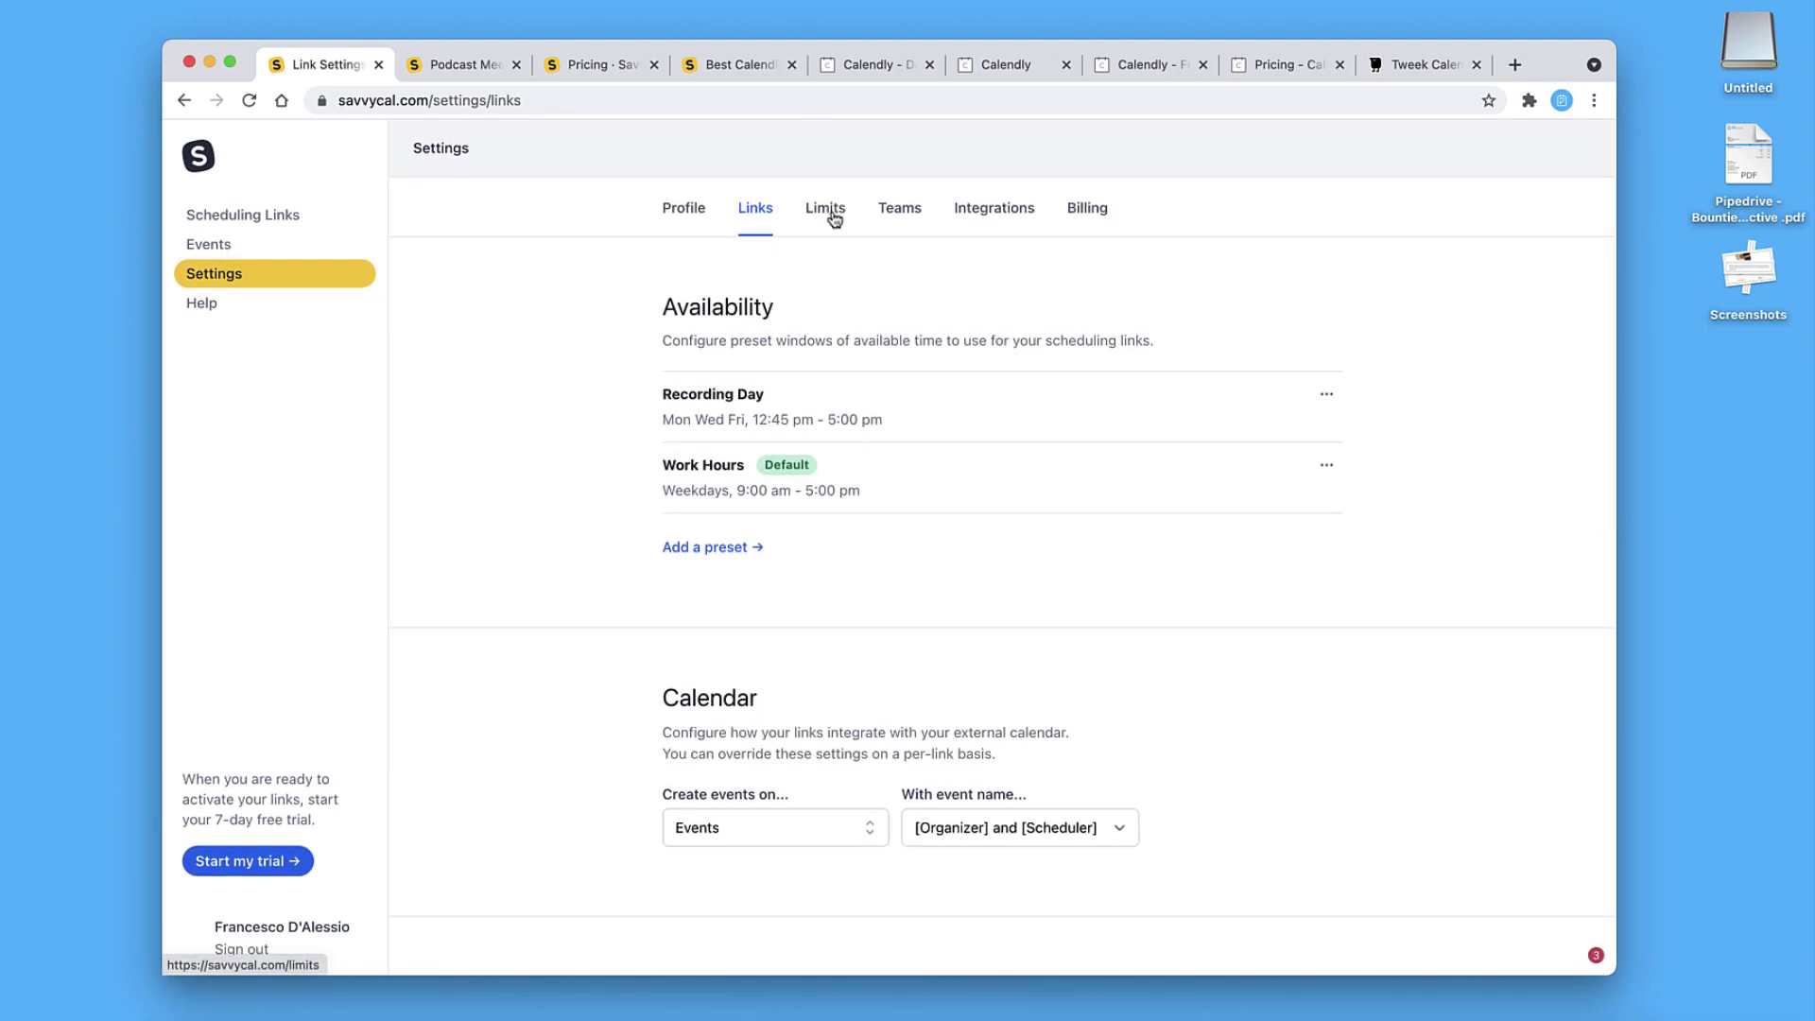
Browse the Limits, Teams and Integrations tabs, ending on Billing's $12 Basic Plan with 1 seat
{"action": "left_click", "coordinate": [834, 218]}
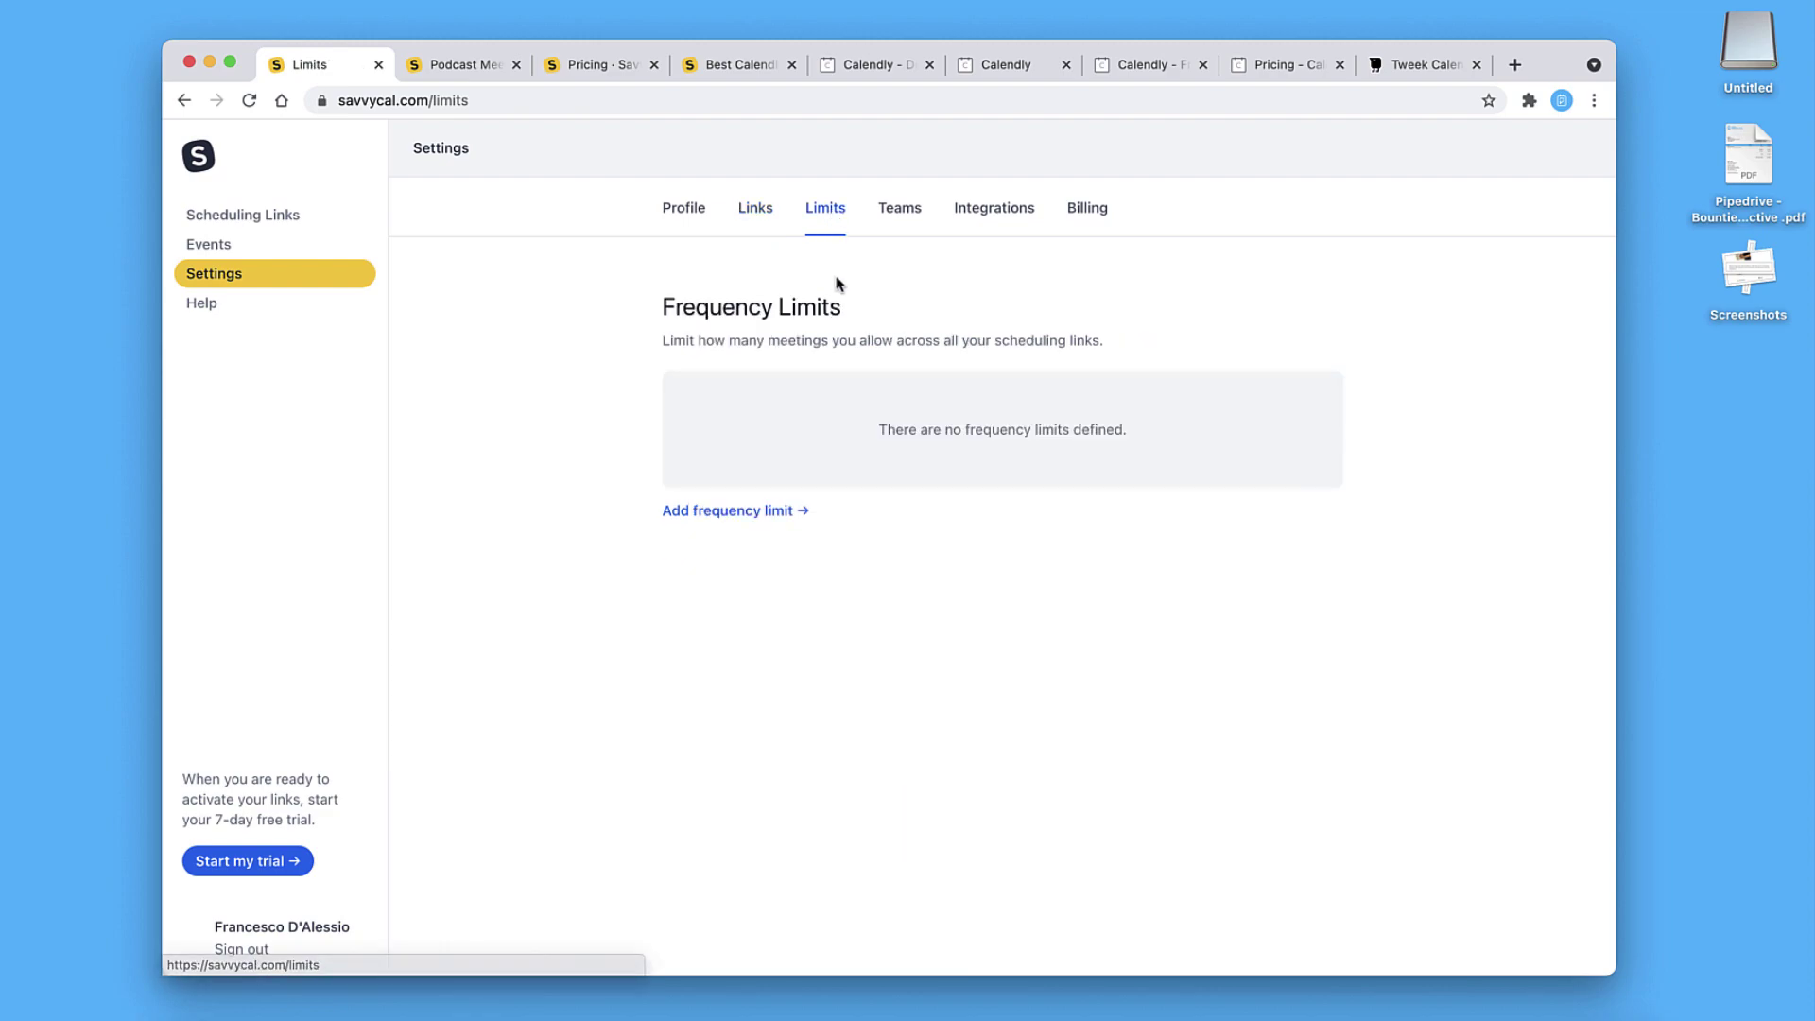
{"action": "left_click", "coordinate": [916, 220]}
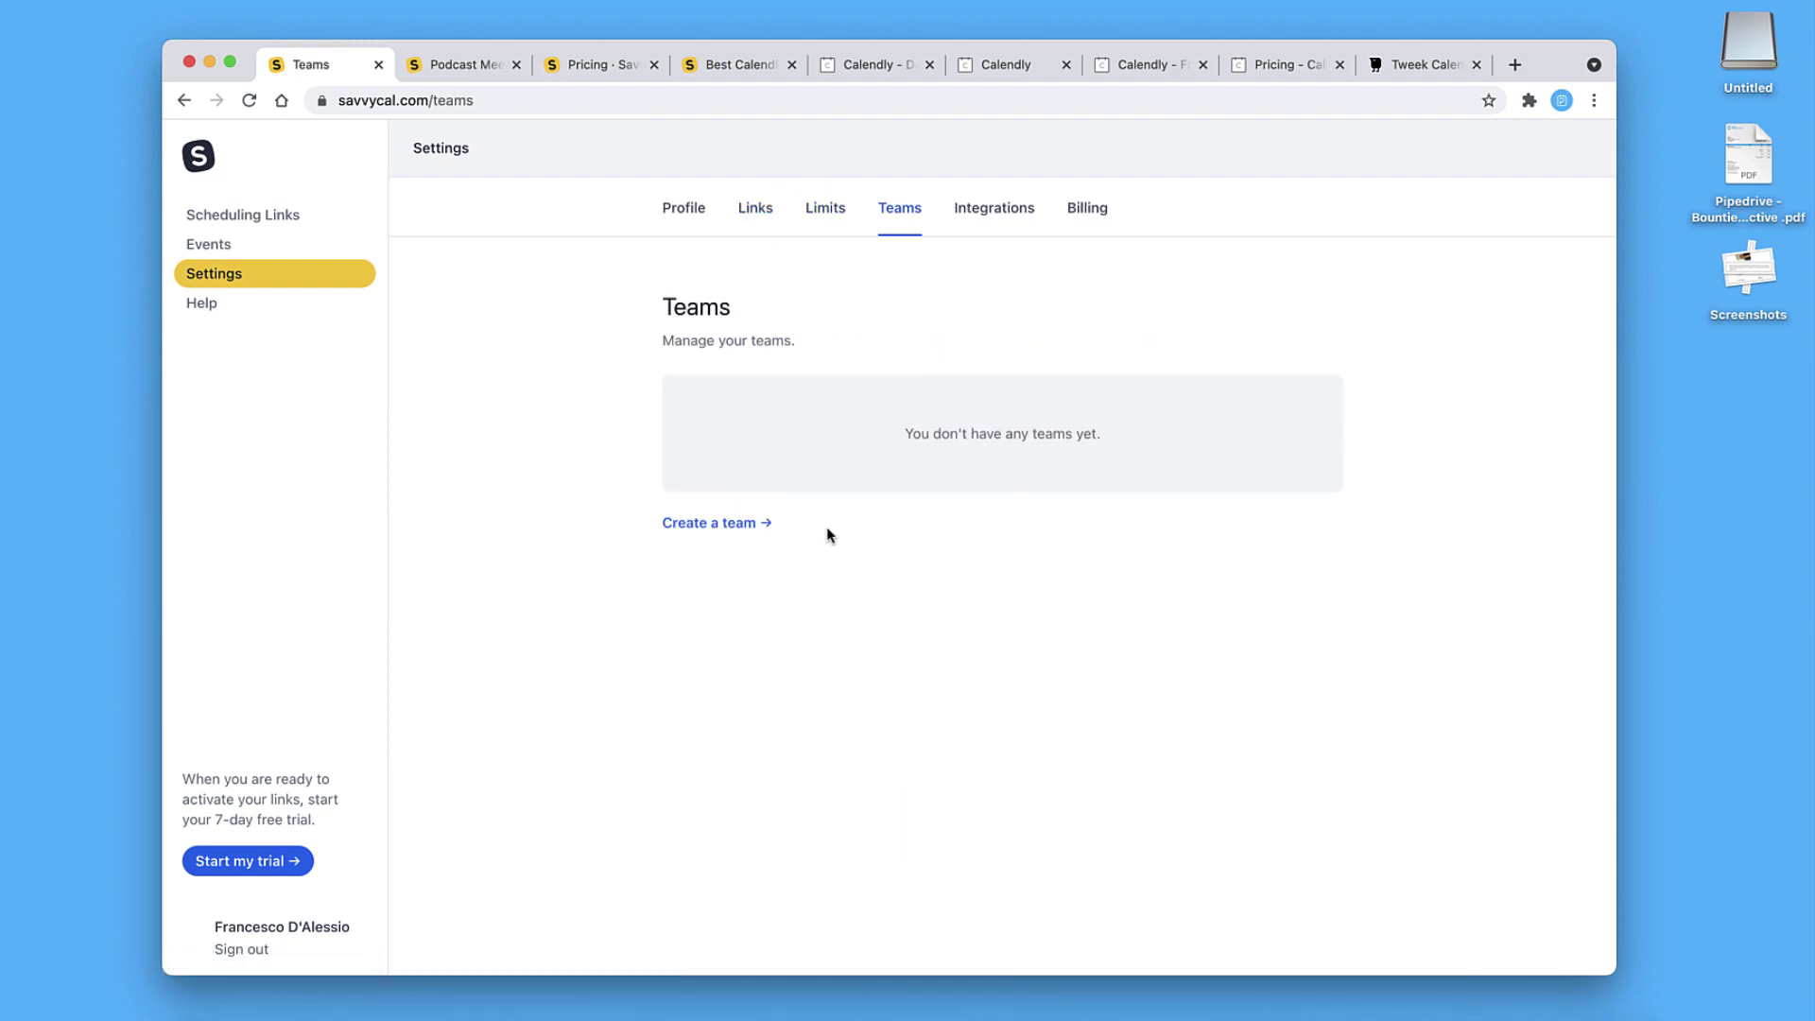
{"action": "left_click", "coordinate": [971, 225]}
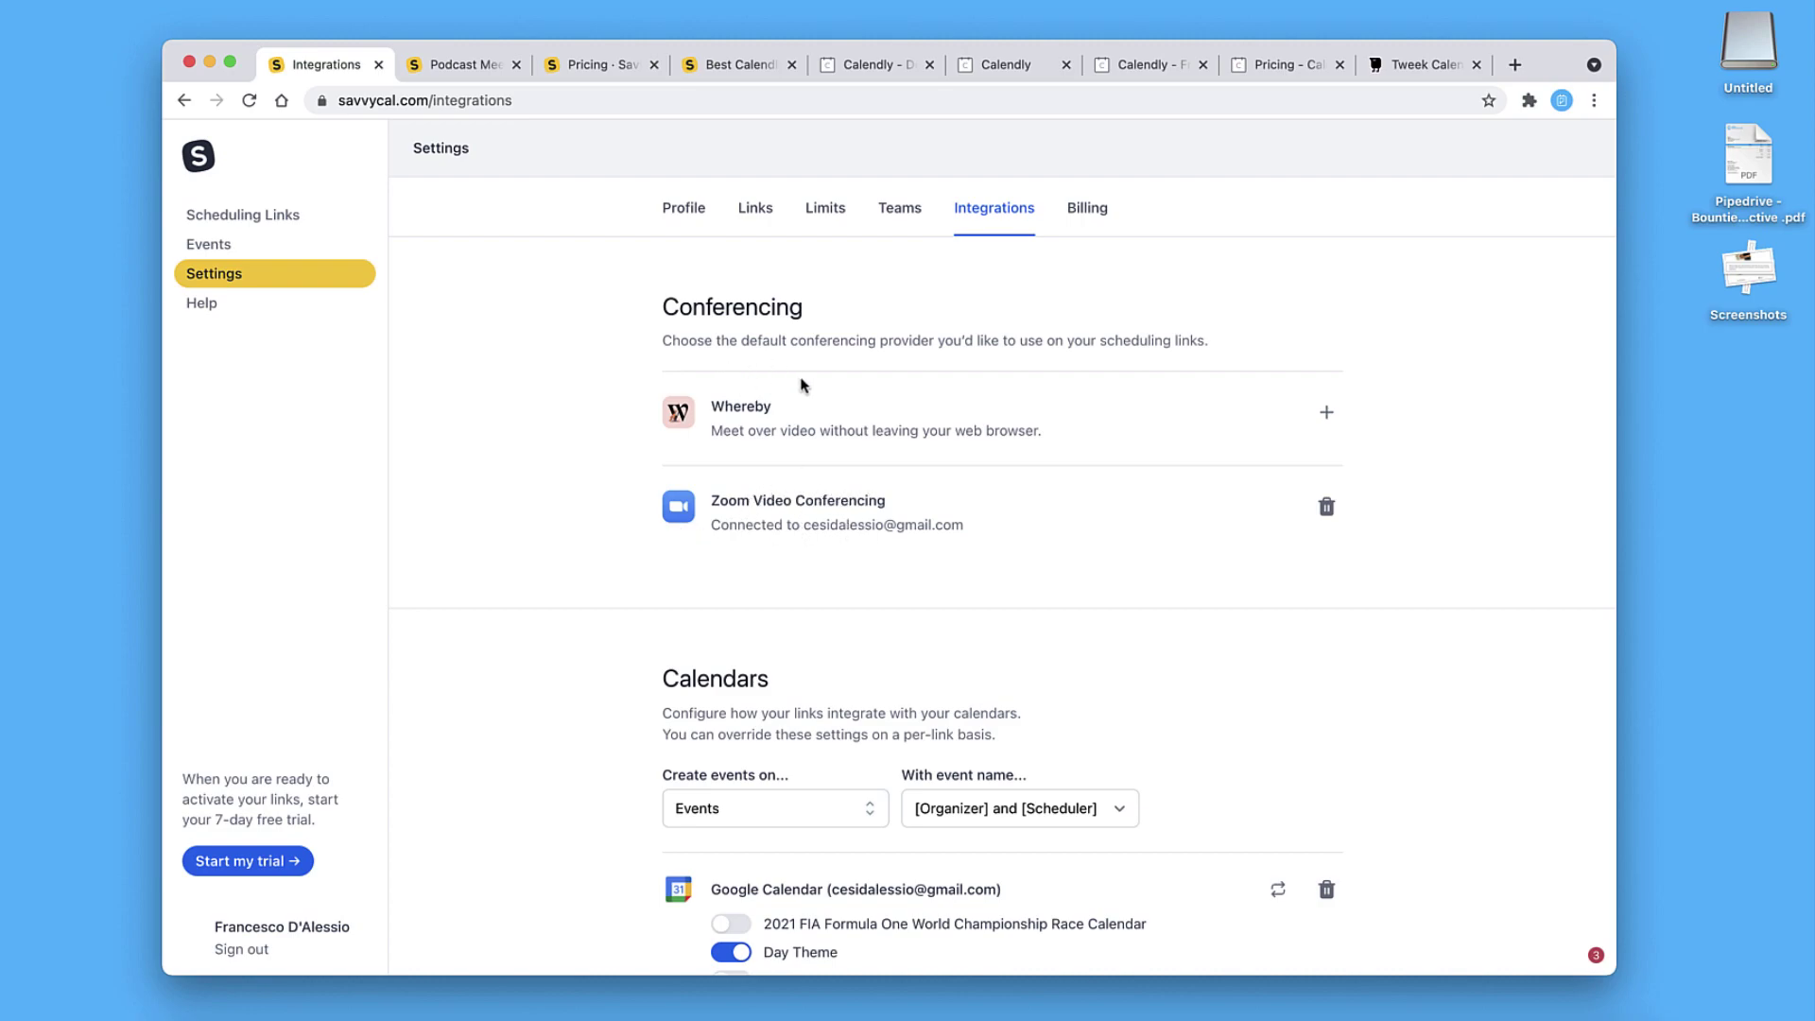
{"action": "left_click", "coordinate": [1093, 225]}
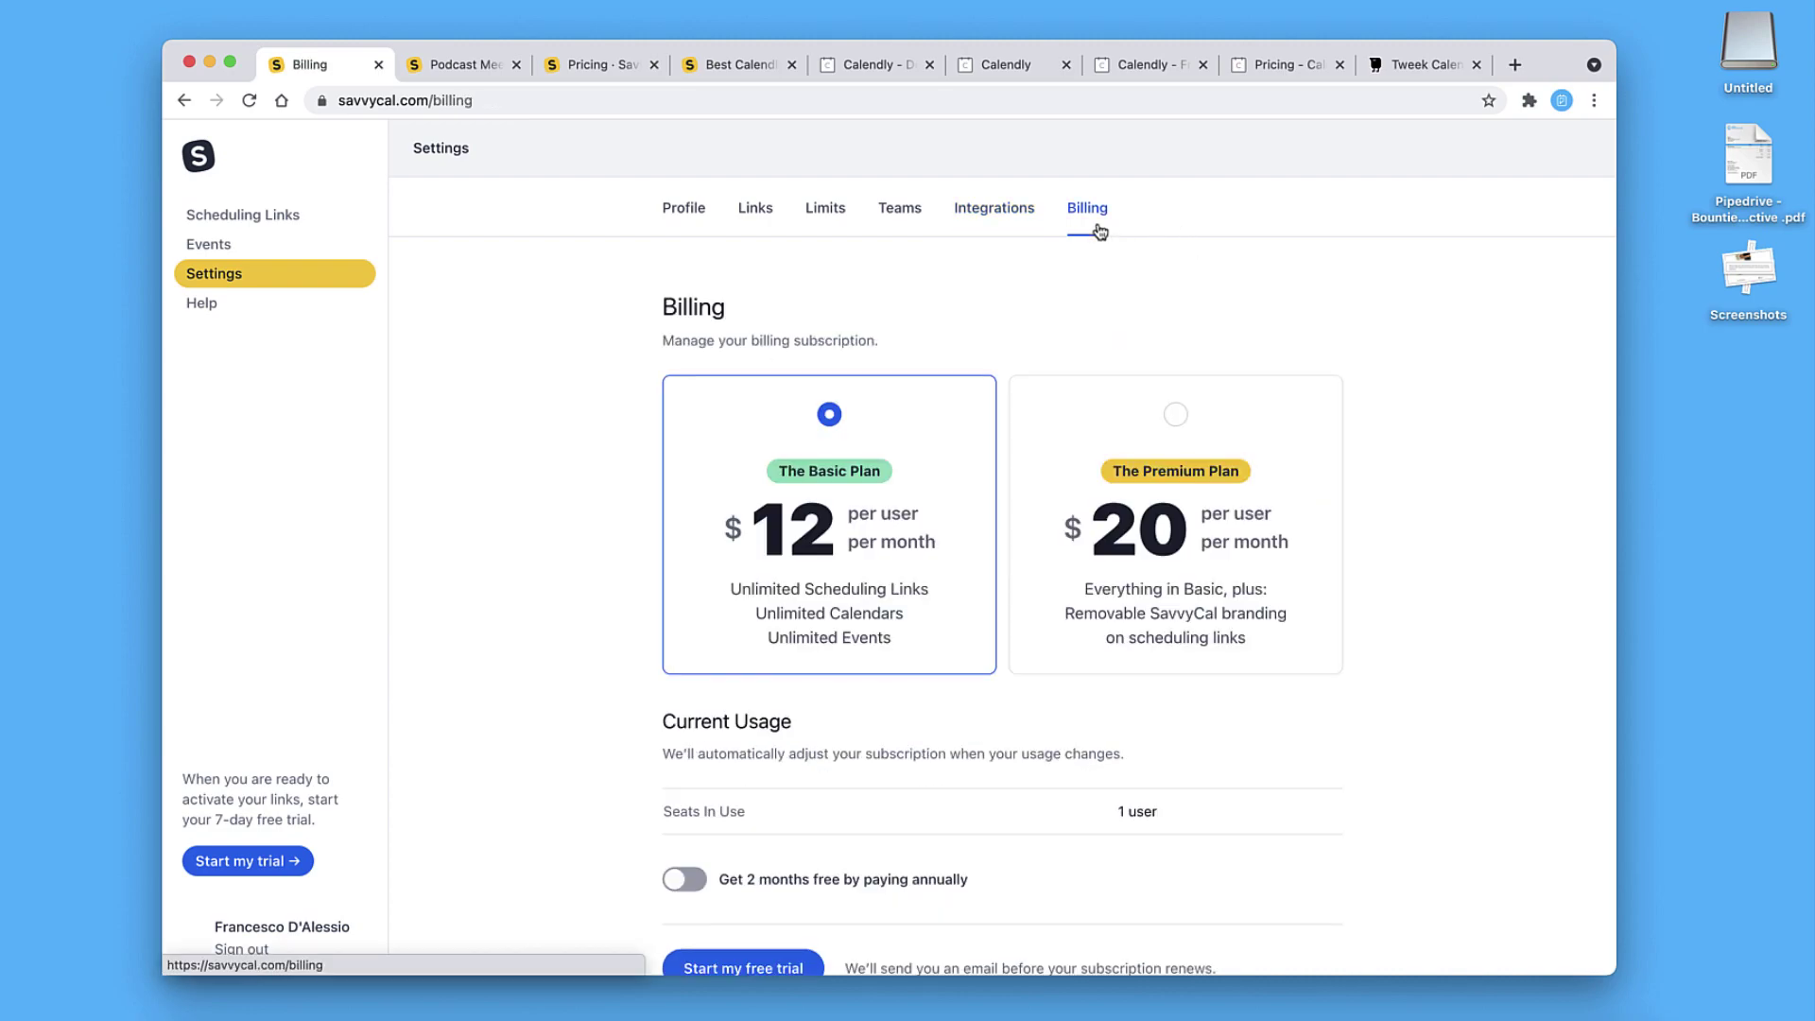
{"action": "scroll", "coordinate": [1059, 218], "scroll_direction": "down", "scroll_amount": 1}
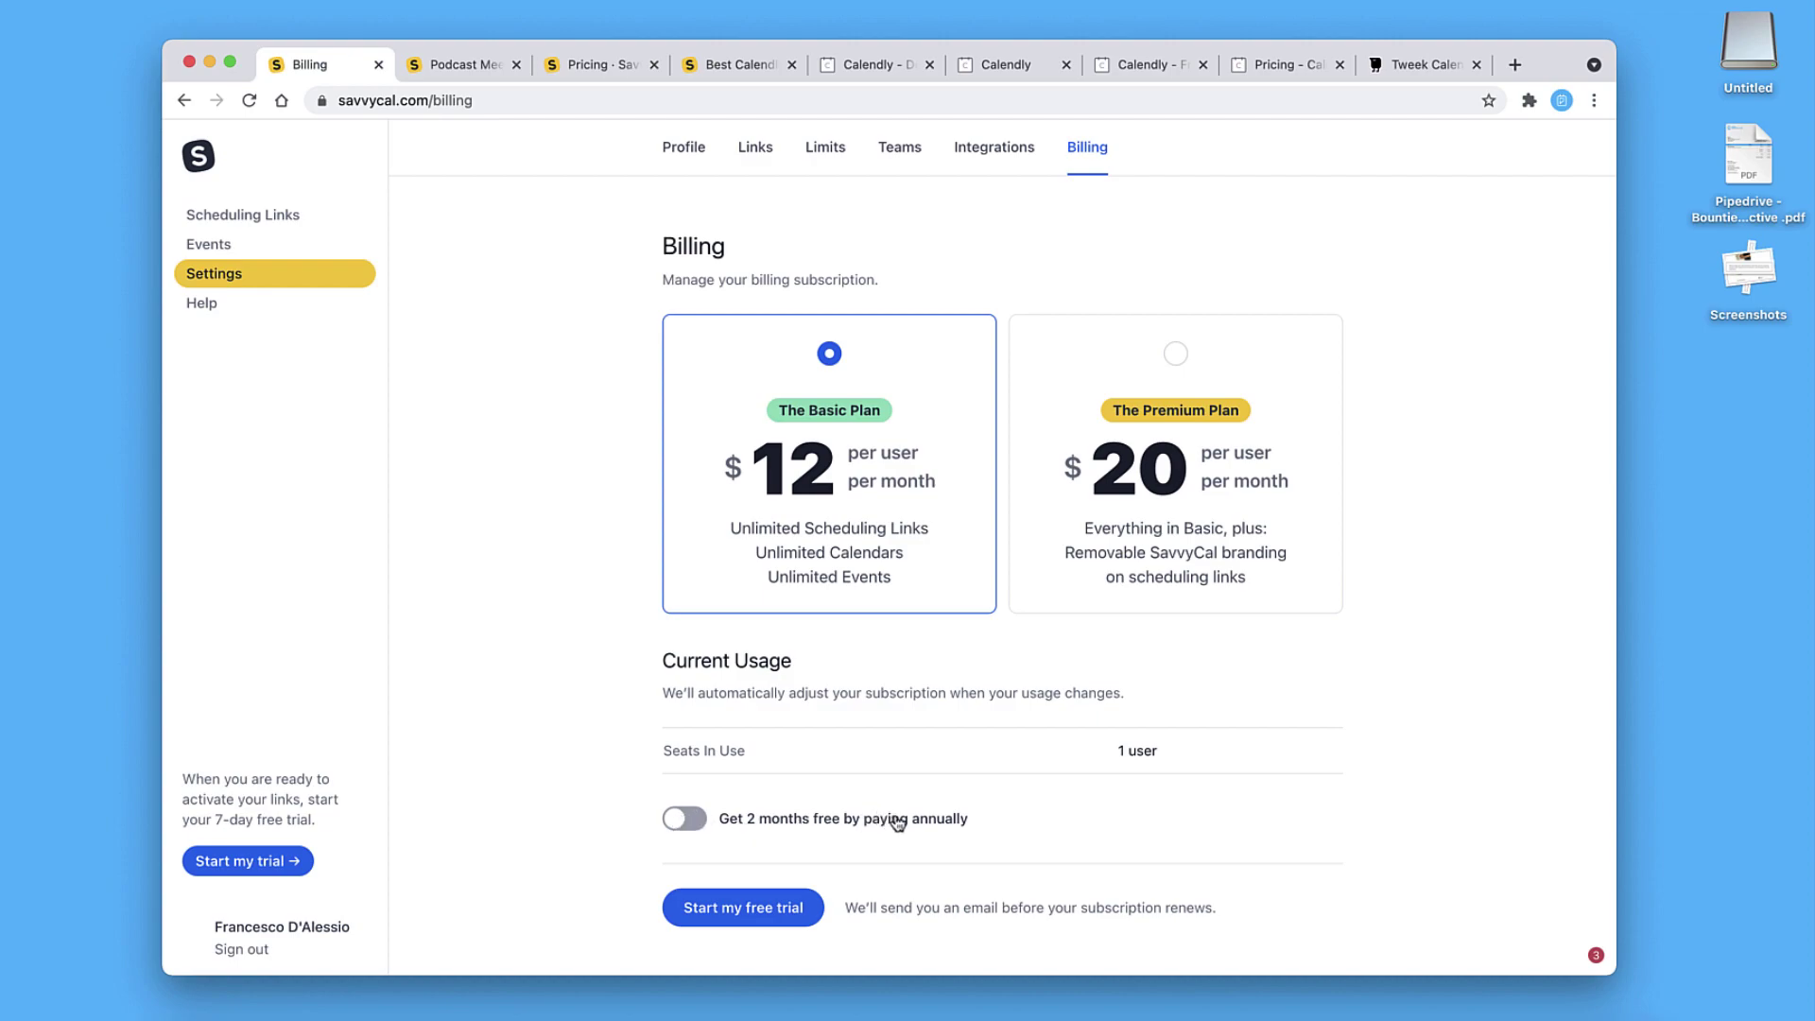
Return to the Podcast Meeting link, view its Recording Day presets, then switch to Calendly's booking page
{"action": "left_click", "coordinate": [696, 176]}
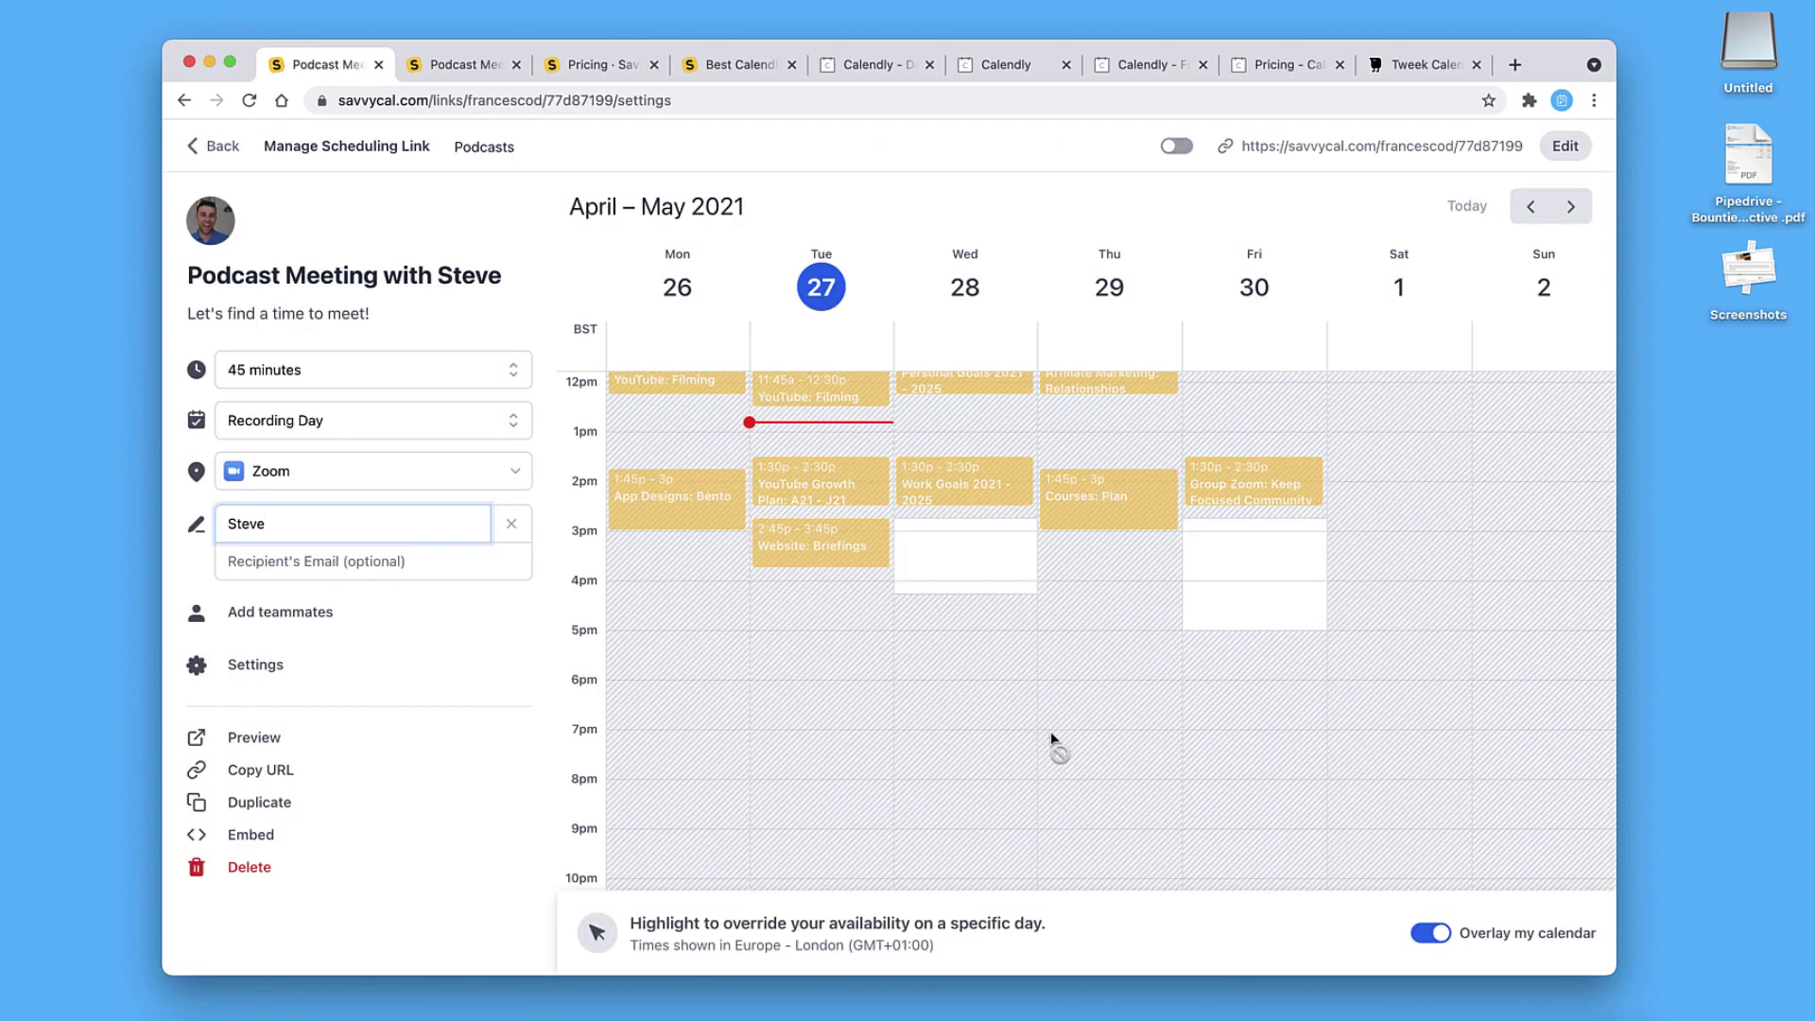
{"action": "scroll", "coordinate": [1052, 739], "scroll_direction": "up", "scroll_amount": 3}
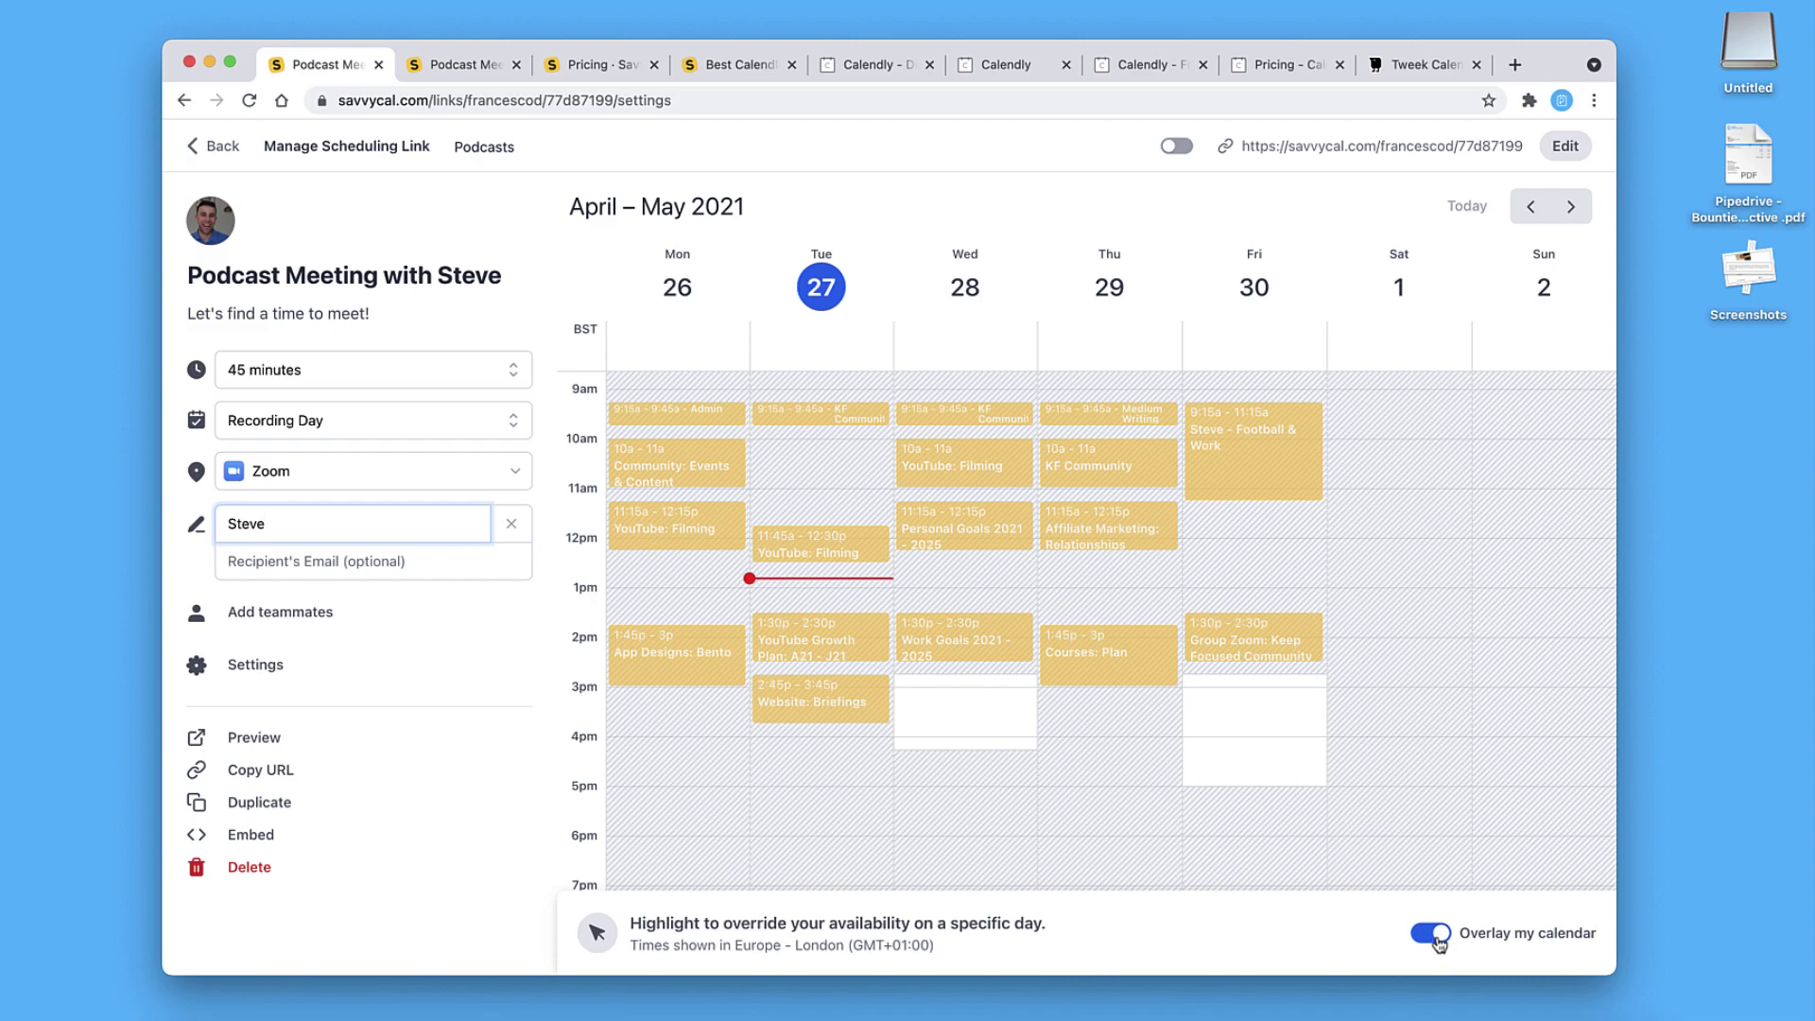
{"action": "left_click", "coordinate": [430, 418]}
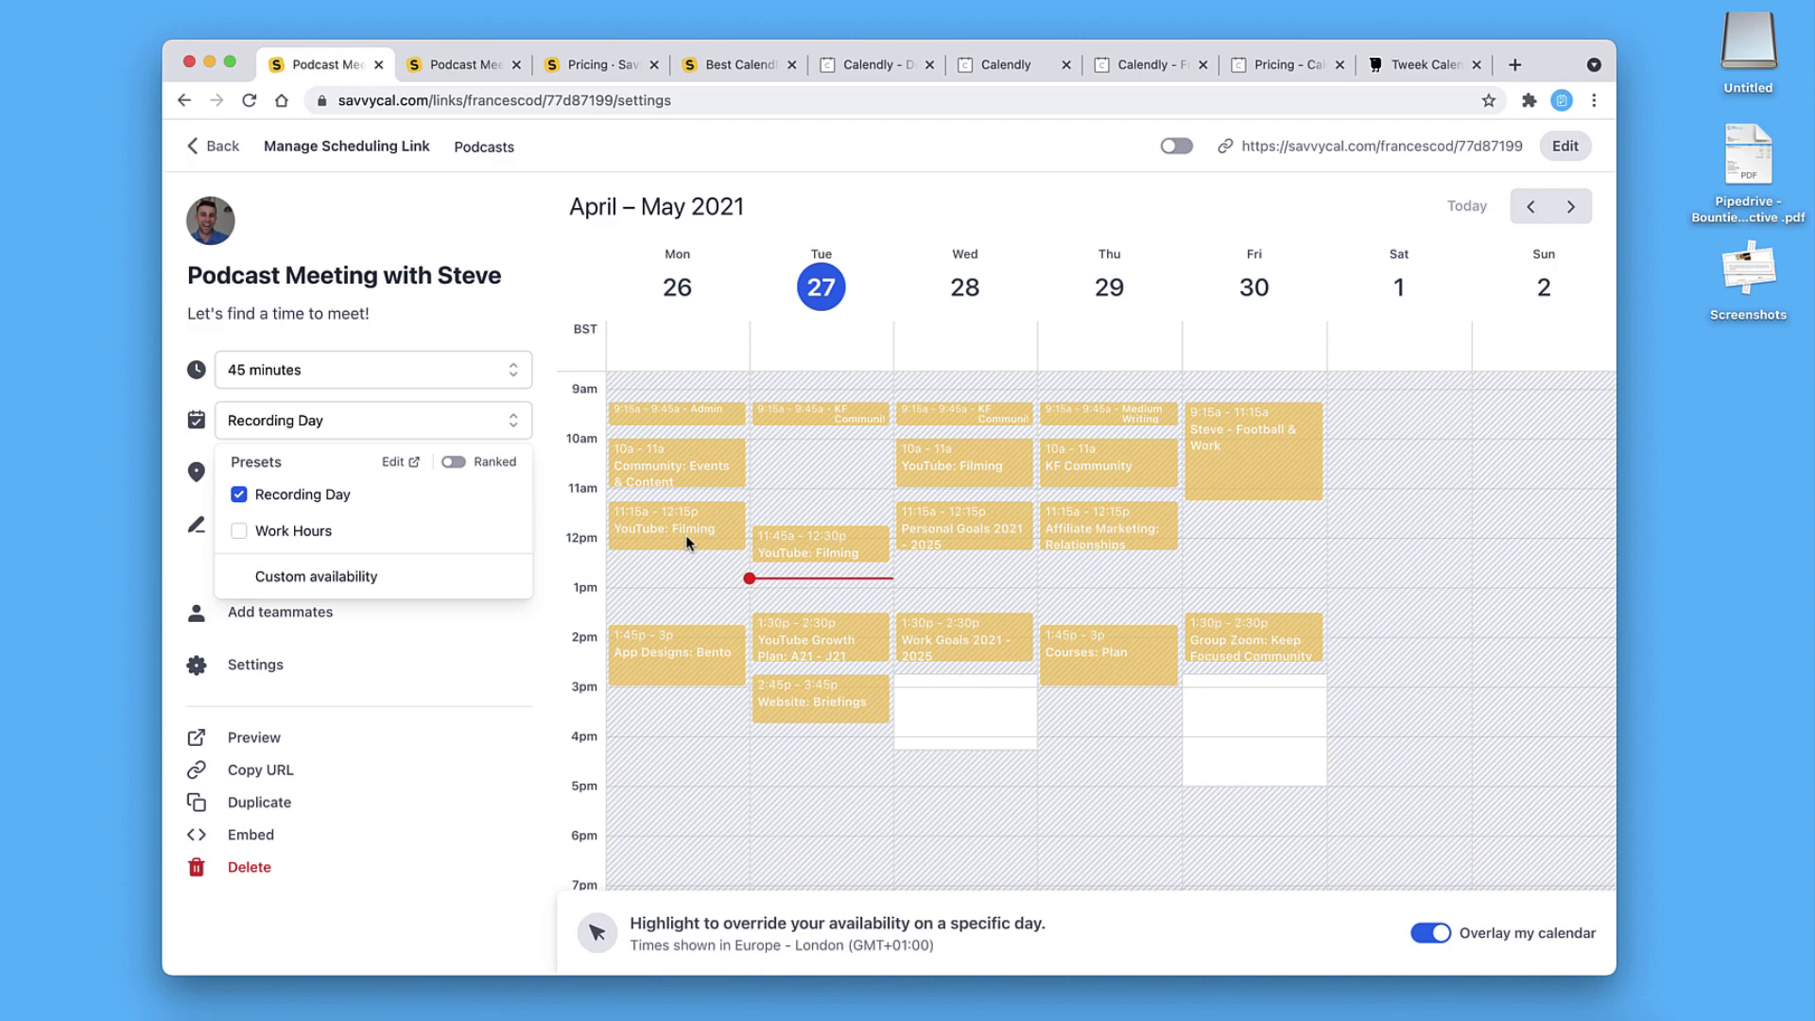
{"action": "left_click", "coordinate": [1122, 66]}
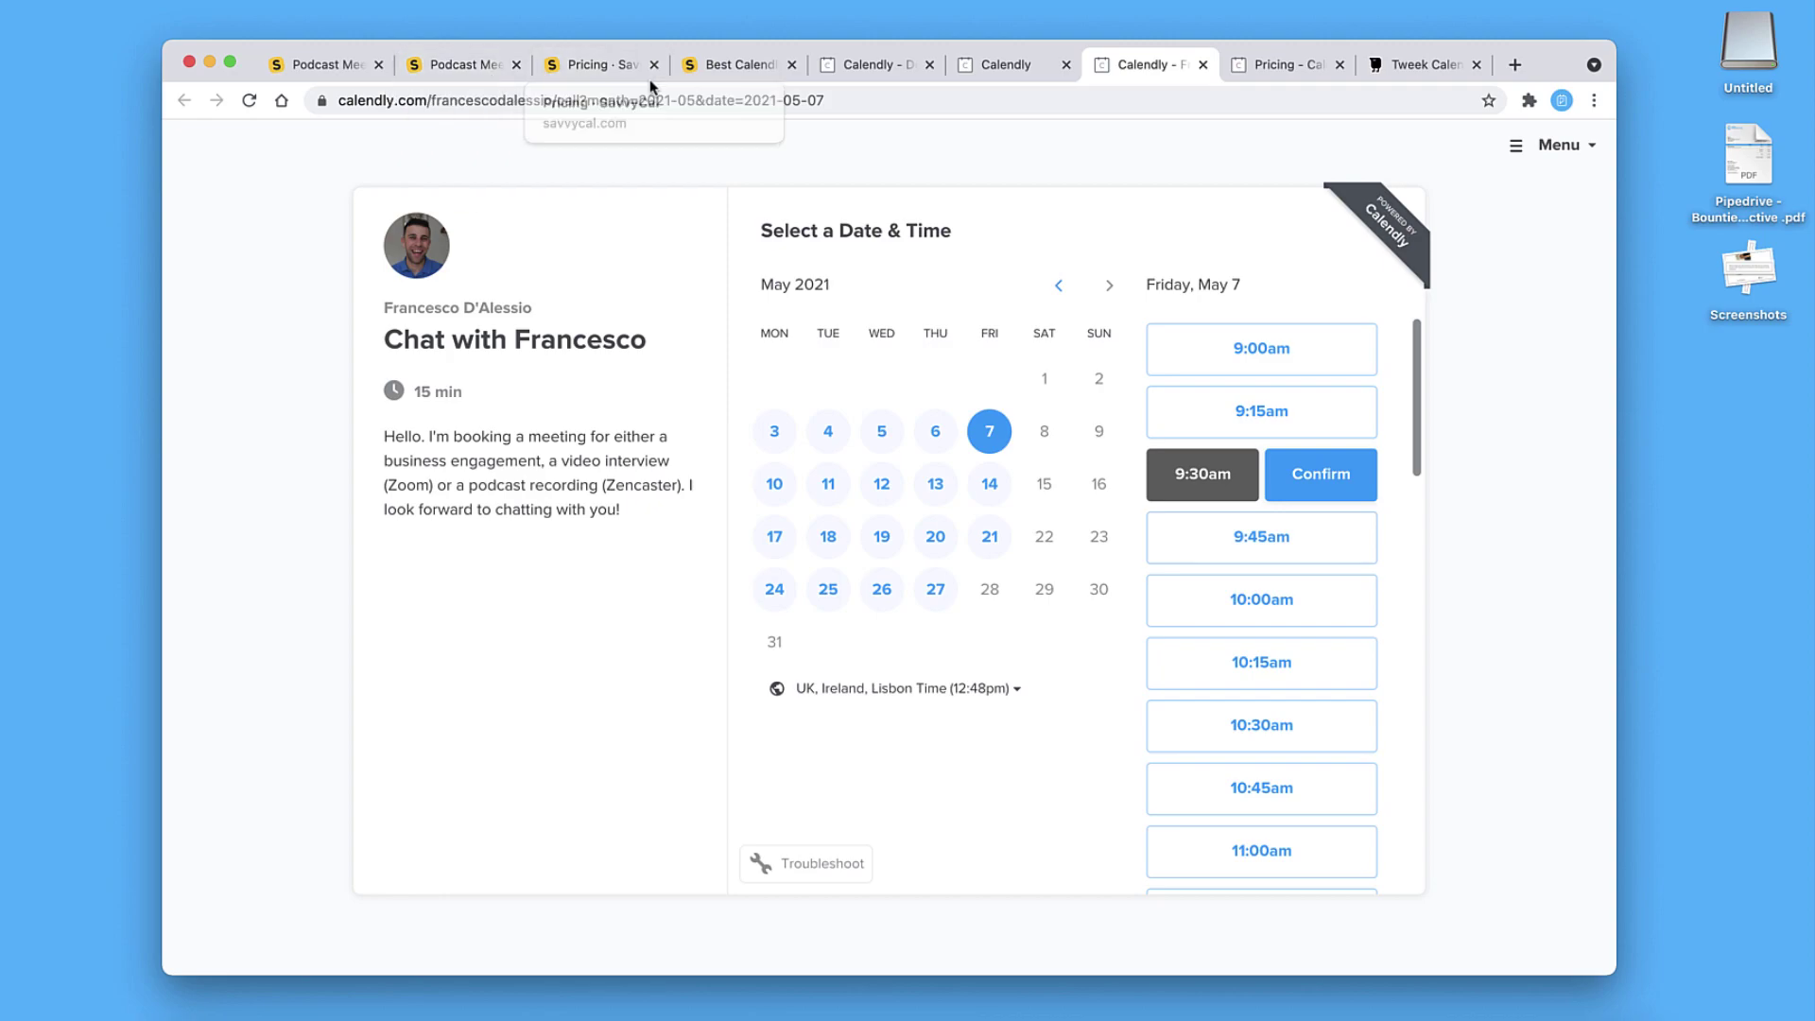
Read through the SavvyCal vs Calendly comparison page, then return to the Podcast Meeting link
{"action": "left_click", "coordinate": [704, 75]}
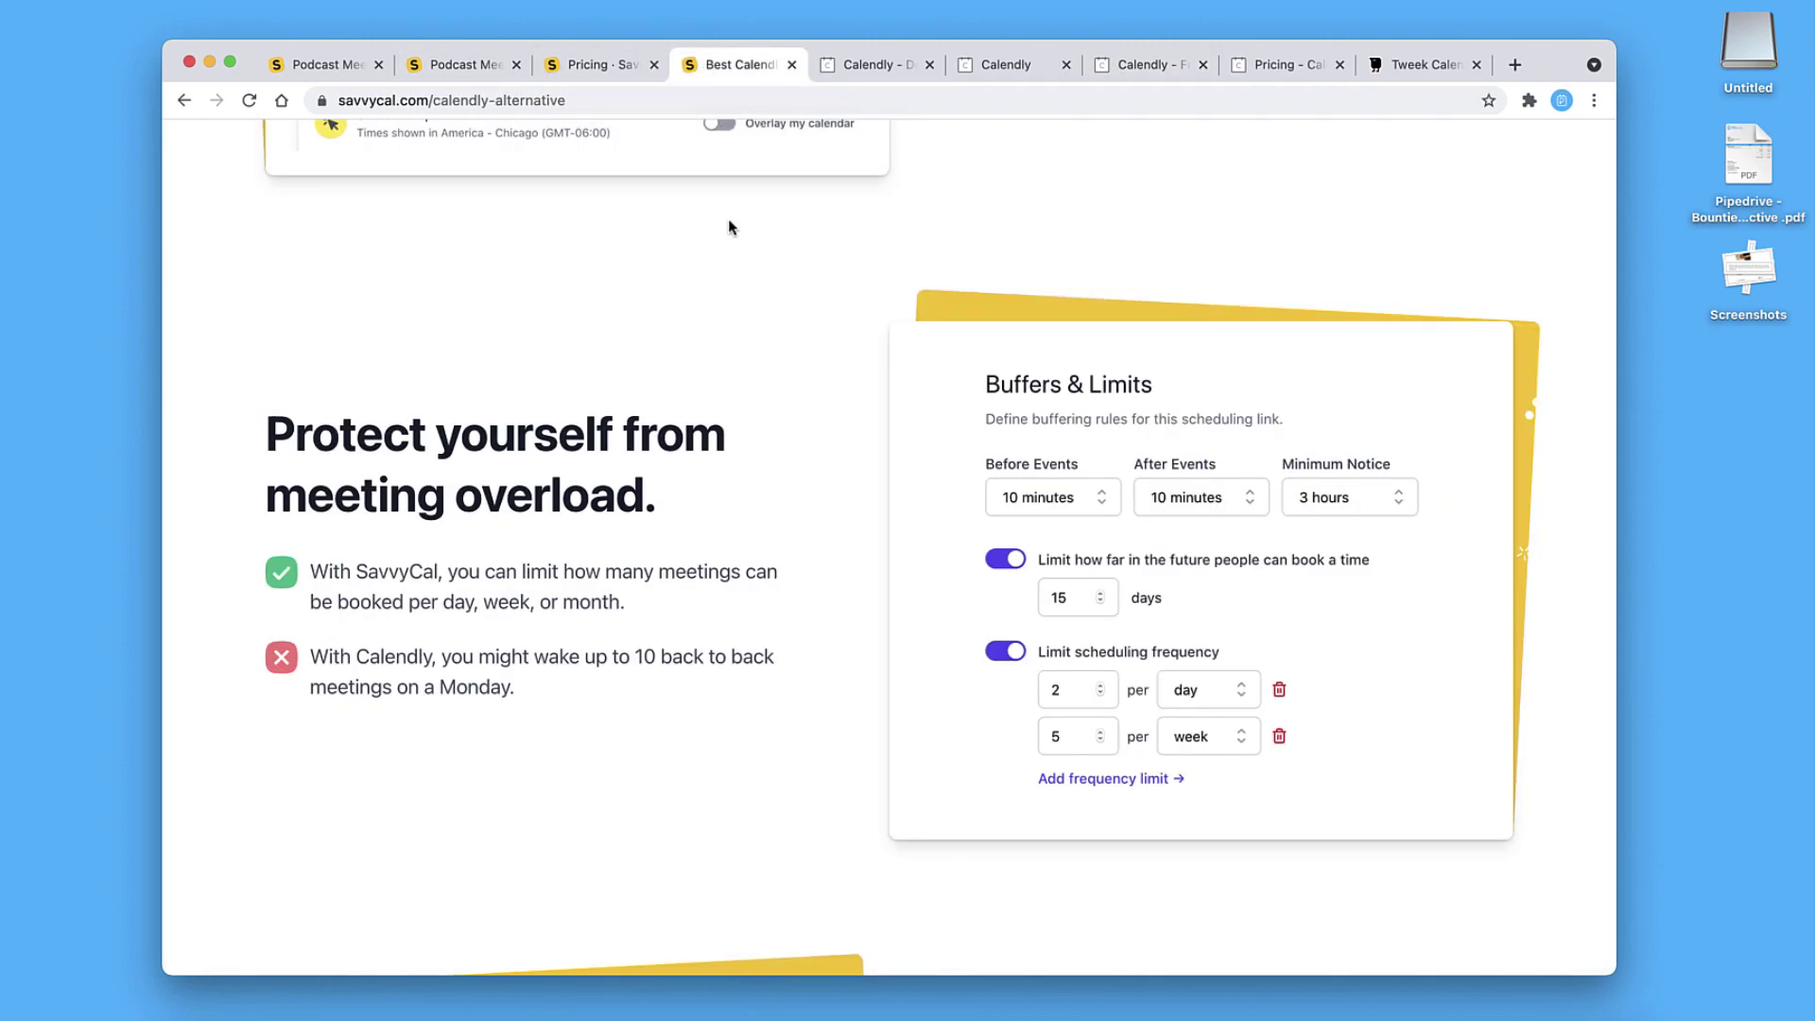
{"action": "scroll", "coordinate": [730, 233], "scroll_direction": "up", "scroll_amount": 10}
{"action": "scroll", "coordinate": [730, 233], "scroll_direction": "up", "scroll_amount": 15}
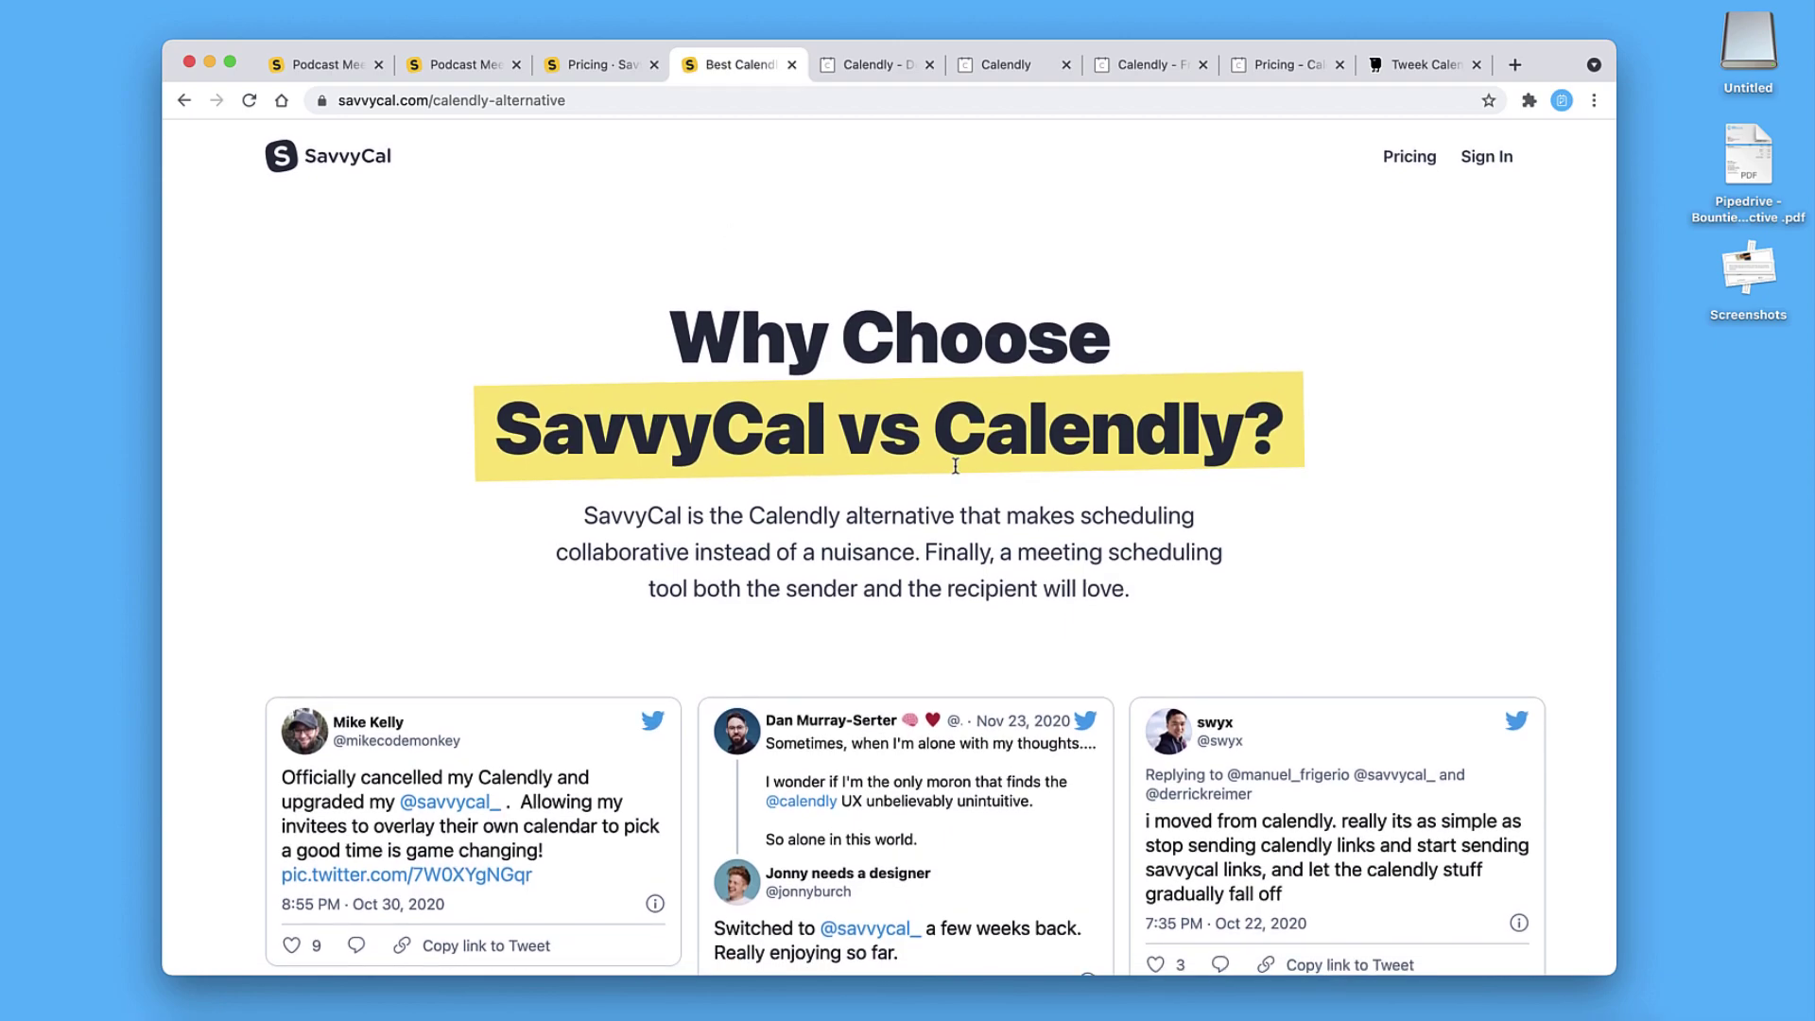
{"action": "scroll", "coordinate": [955, 468], "scroll_direction": "down", "scroll_amount": 10}
{"action": "scroll", "coordinate": [955, 470], "scroll_direction": "down", "scroll_amount": 7}
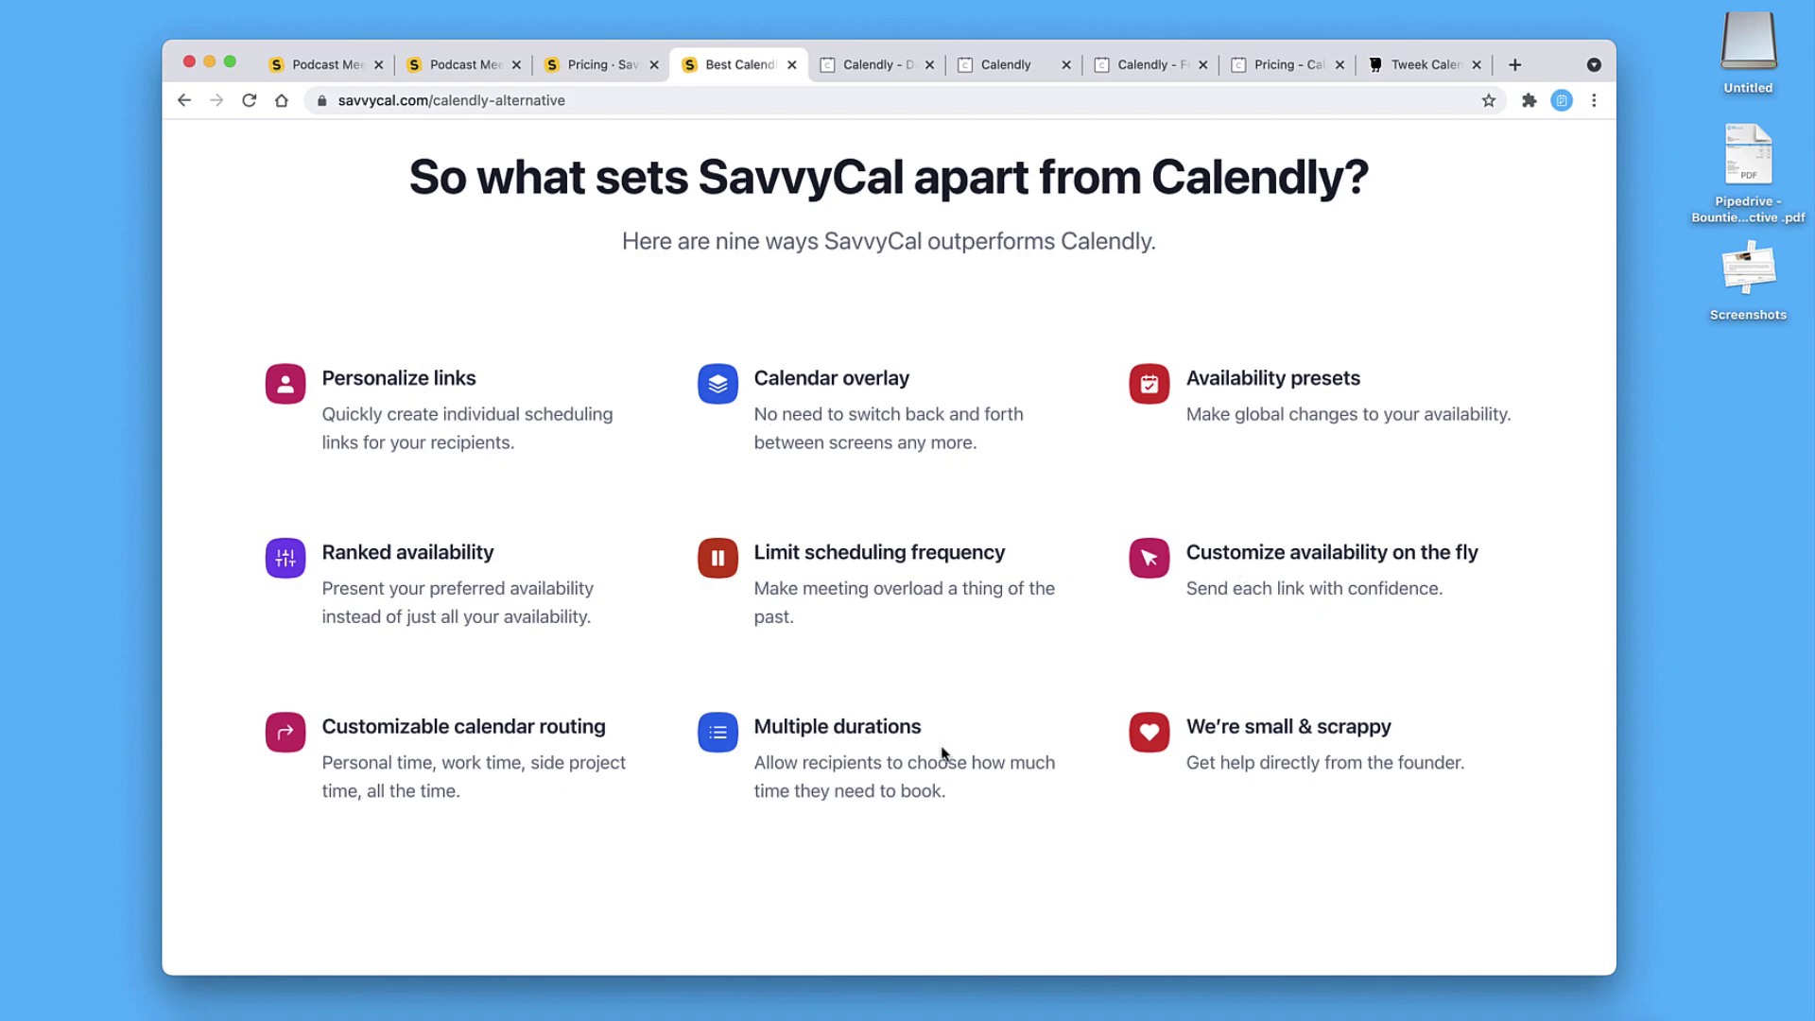
{"action": "scroll", "coordinate": [1224, 775], "scroll_direction": "down", "scroll_amount": 6}
{"action": "scroll", "coordinate": [1225, 775], "scroll_direction": "down", "scroll_amount": 15}
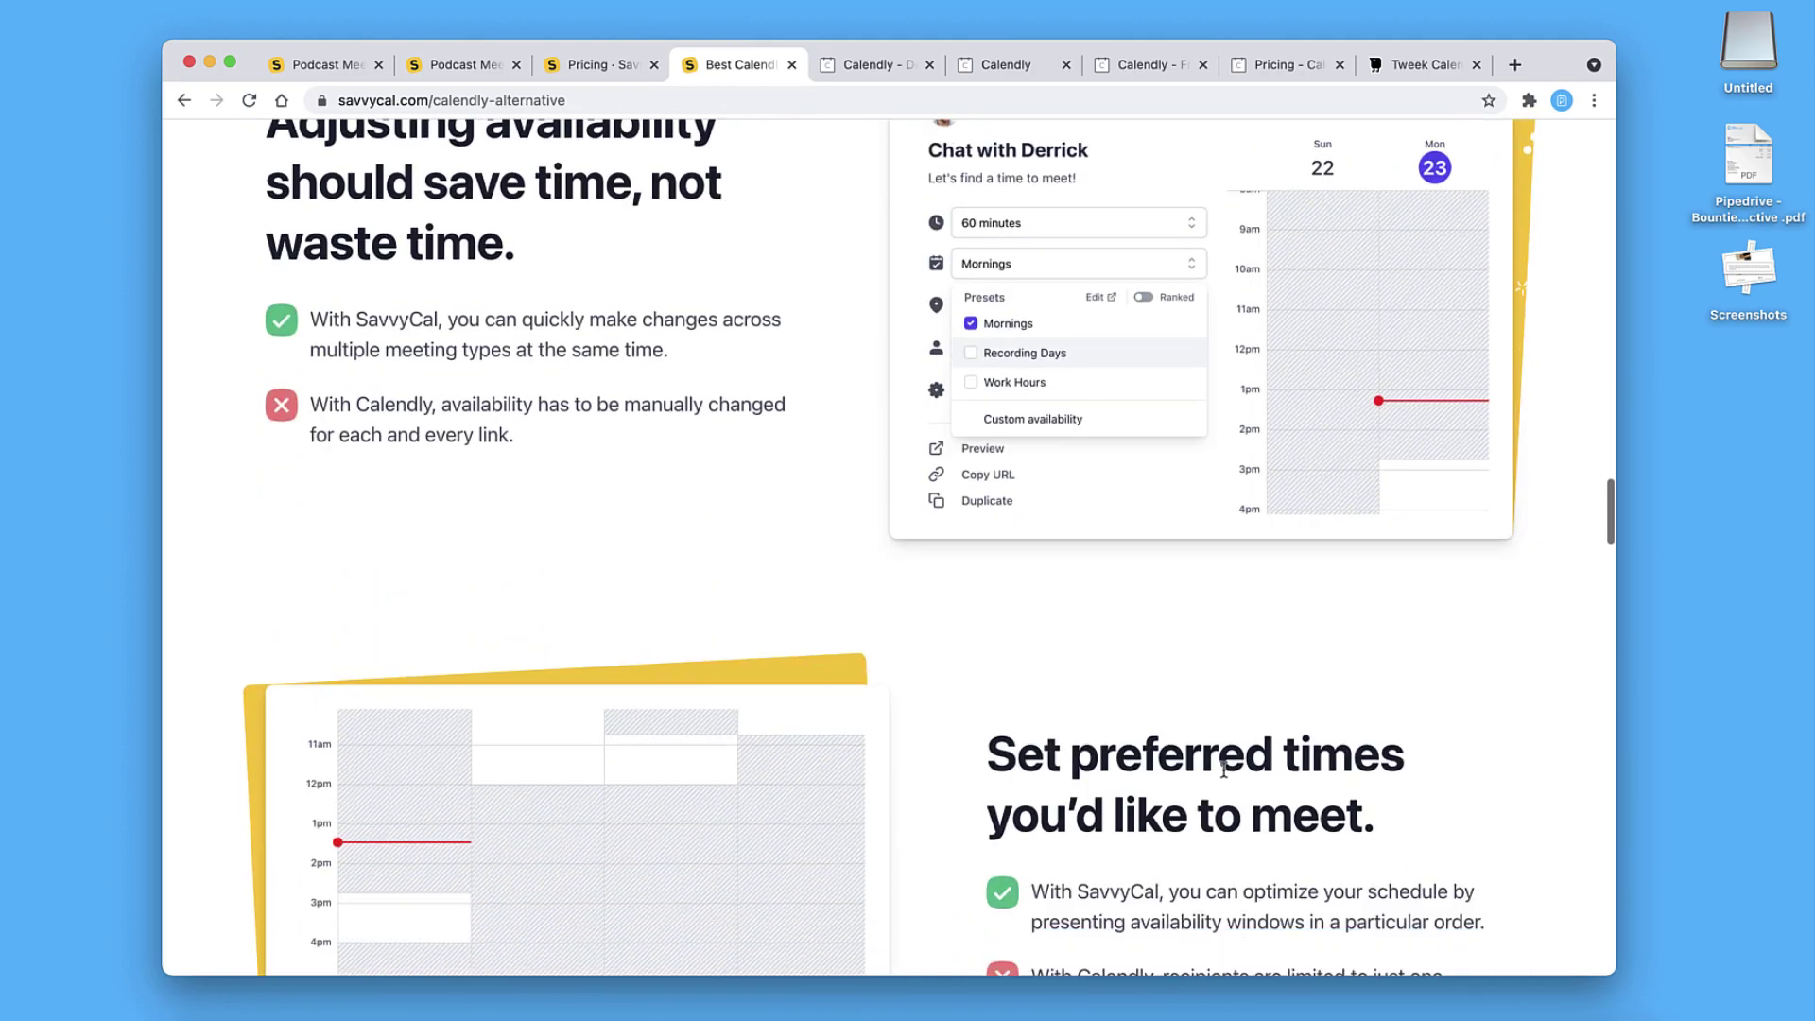
{"action": "scroll", "coordinate": [1225, 771], "scroll_direction": "down", "scroll_amount": 20}
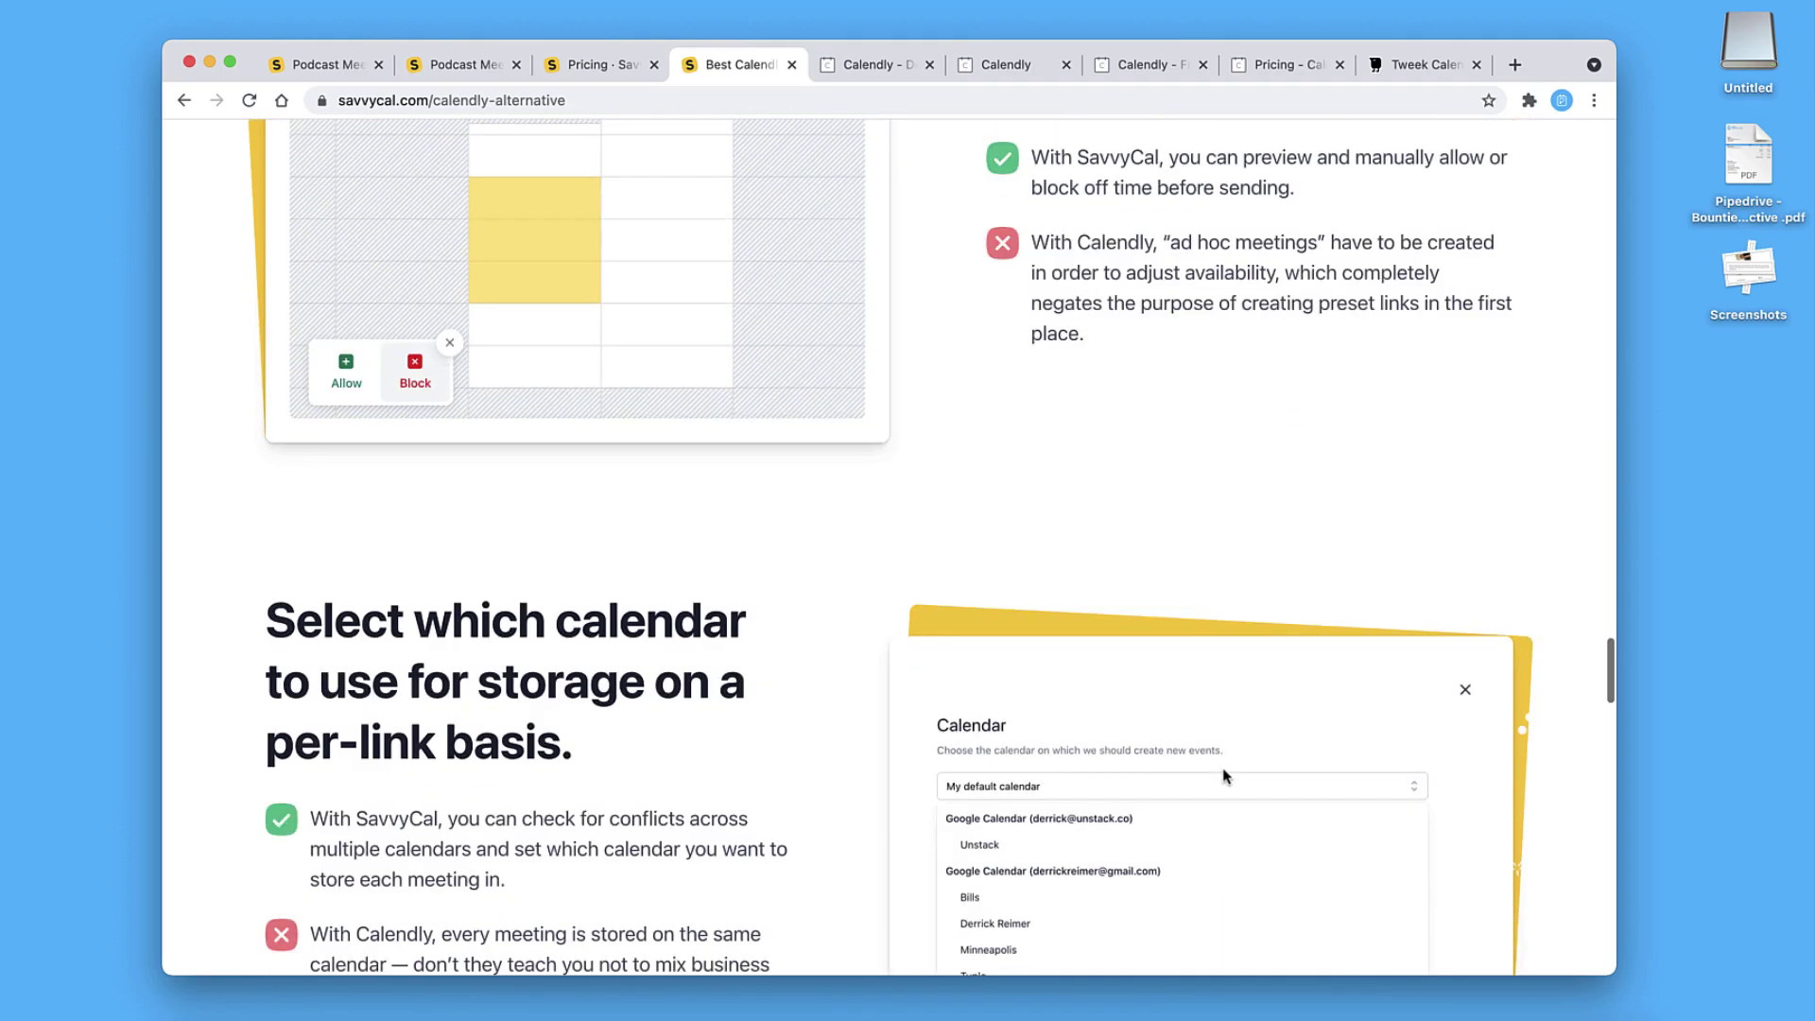
{"action": "scroll", "coordinate": [1224, 776], "scroll_direction": "down", "scroll_amount": 8}
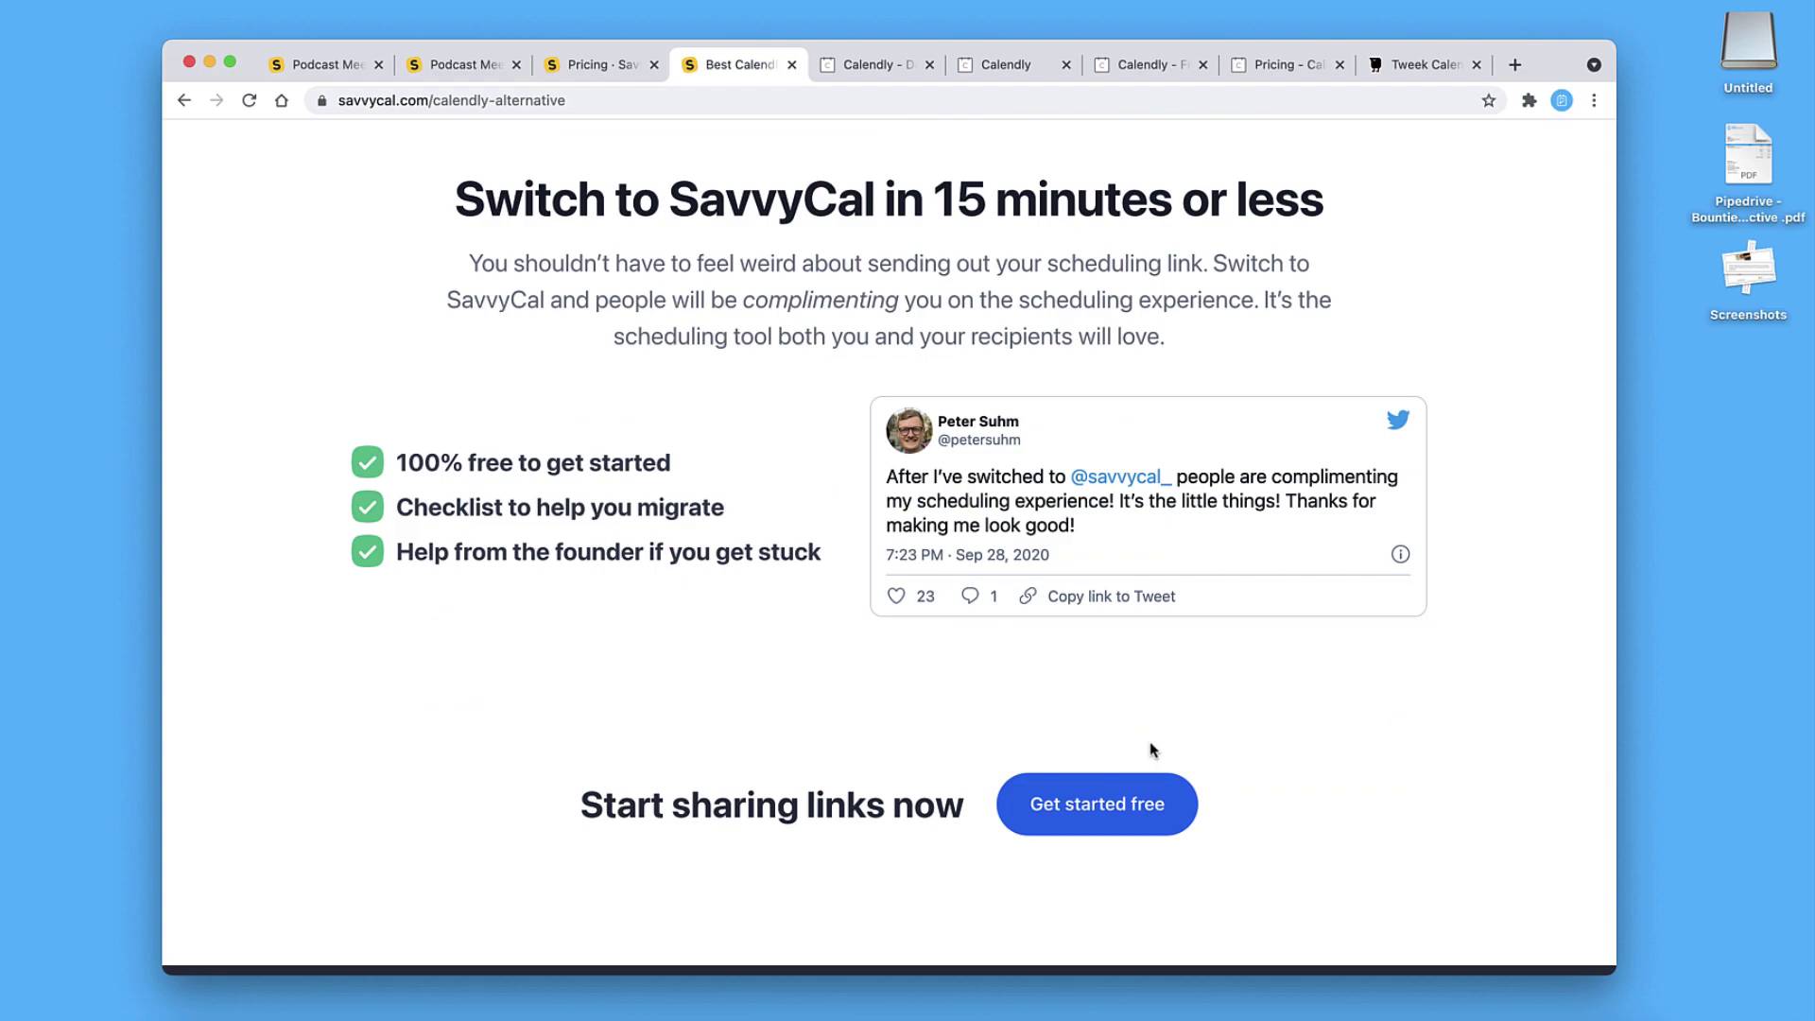
{"action": "left_click", "coordinate": [301, 68]}
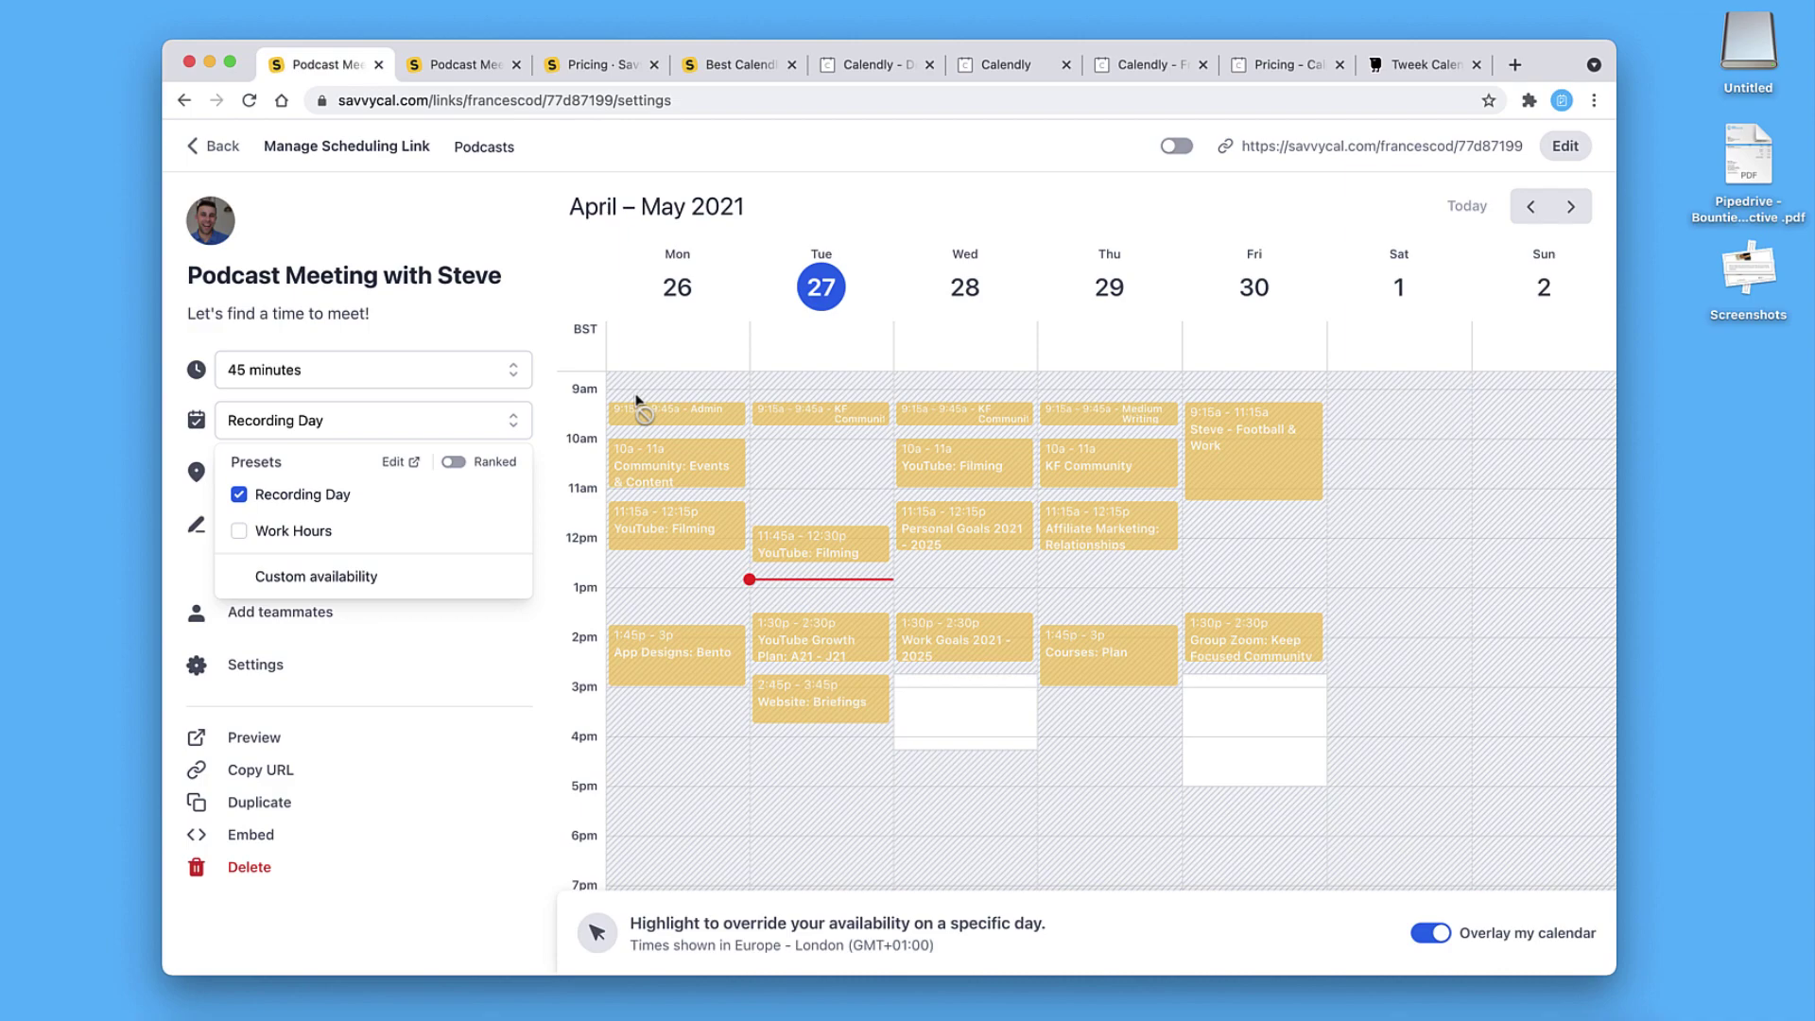
Make the Podcast Meeting with Steve link title editable
{"action": "left_click", "coordinate": [379, 276]}
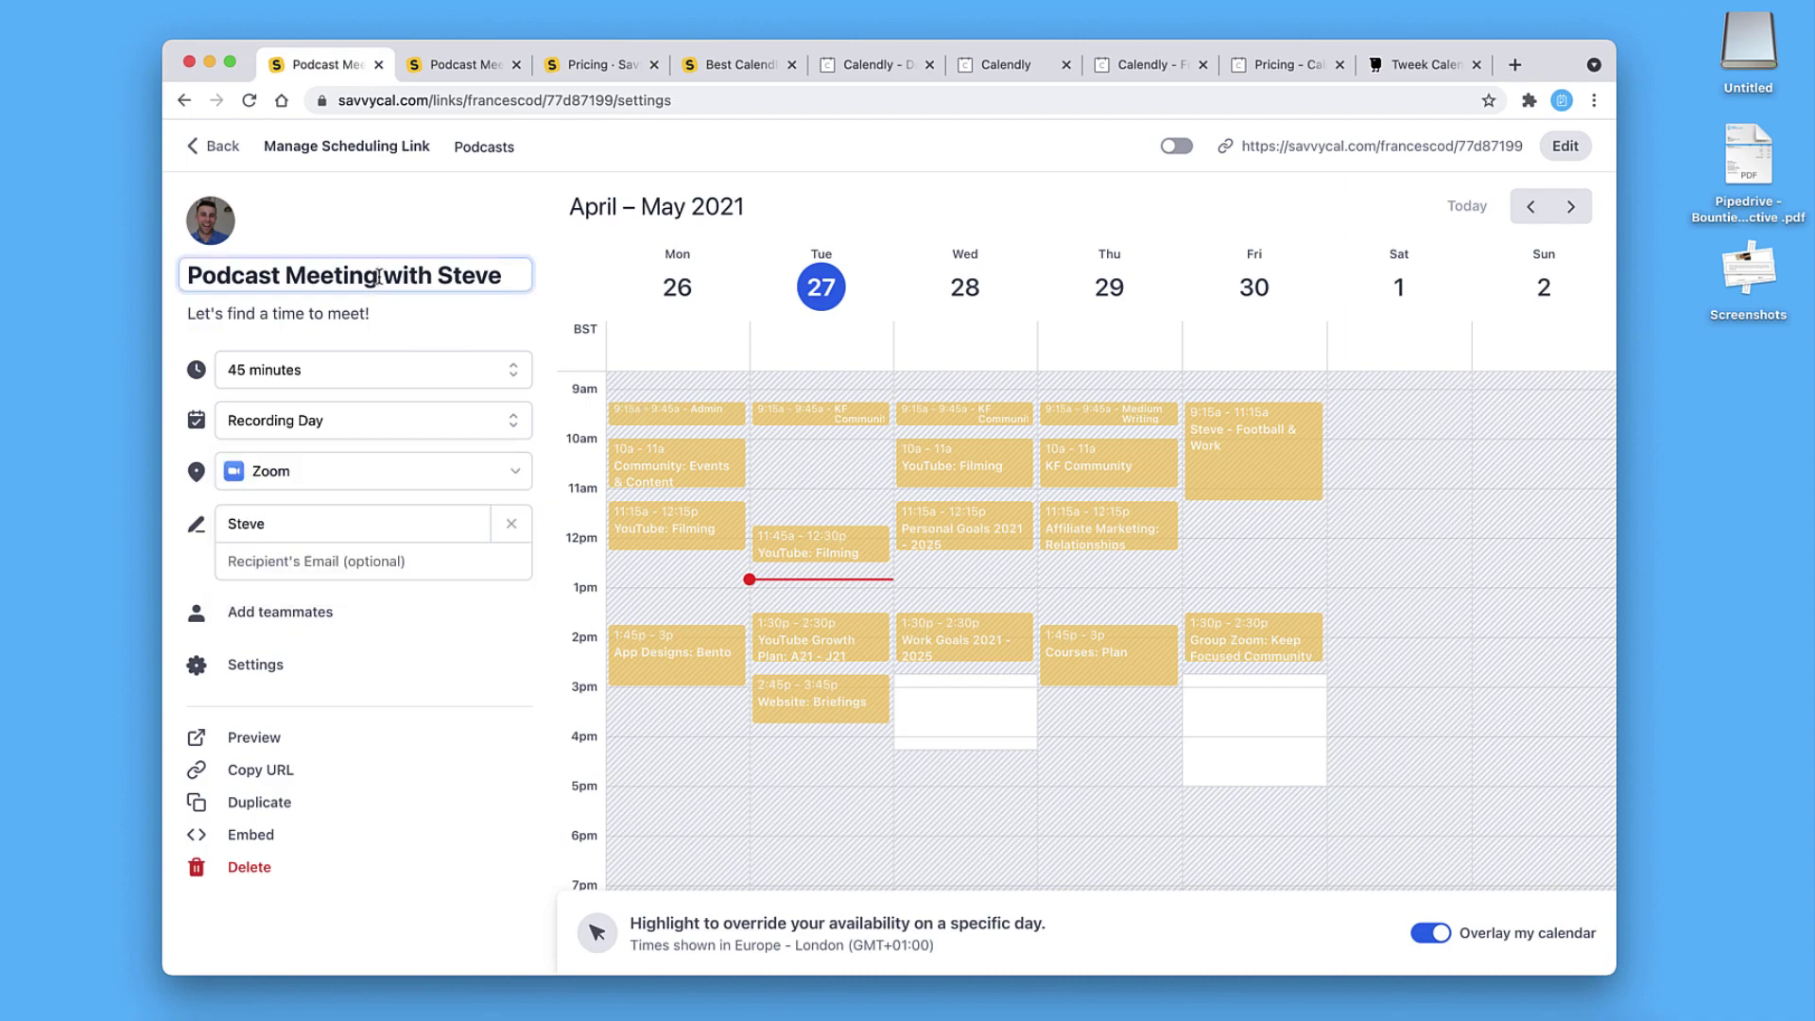